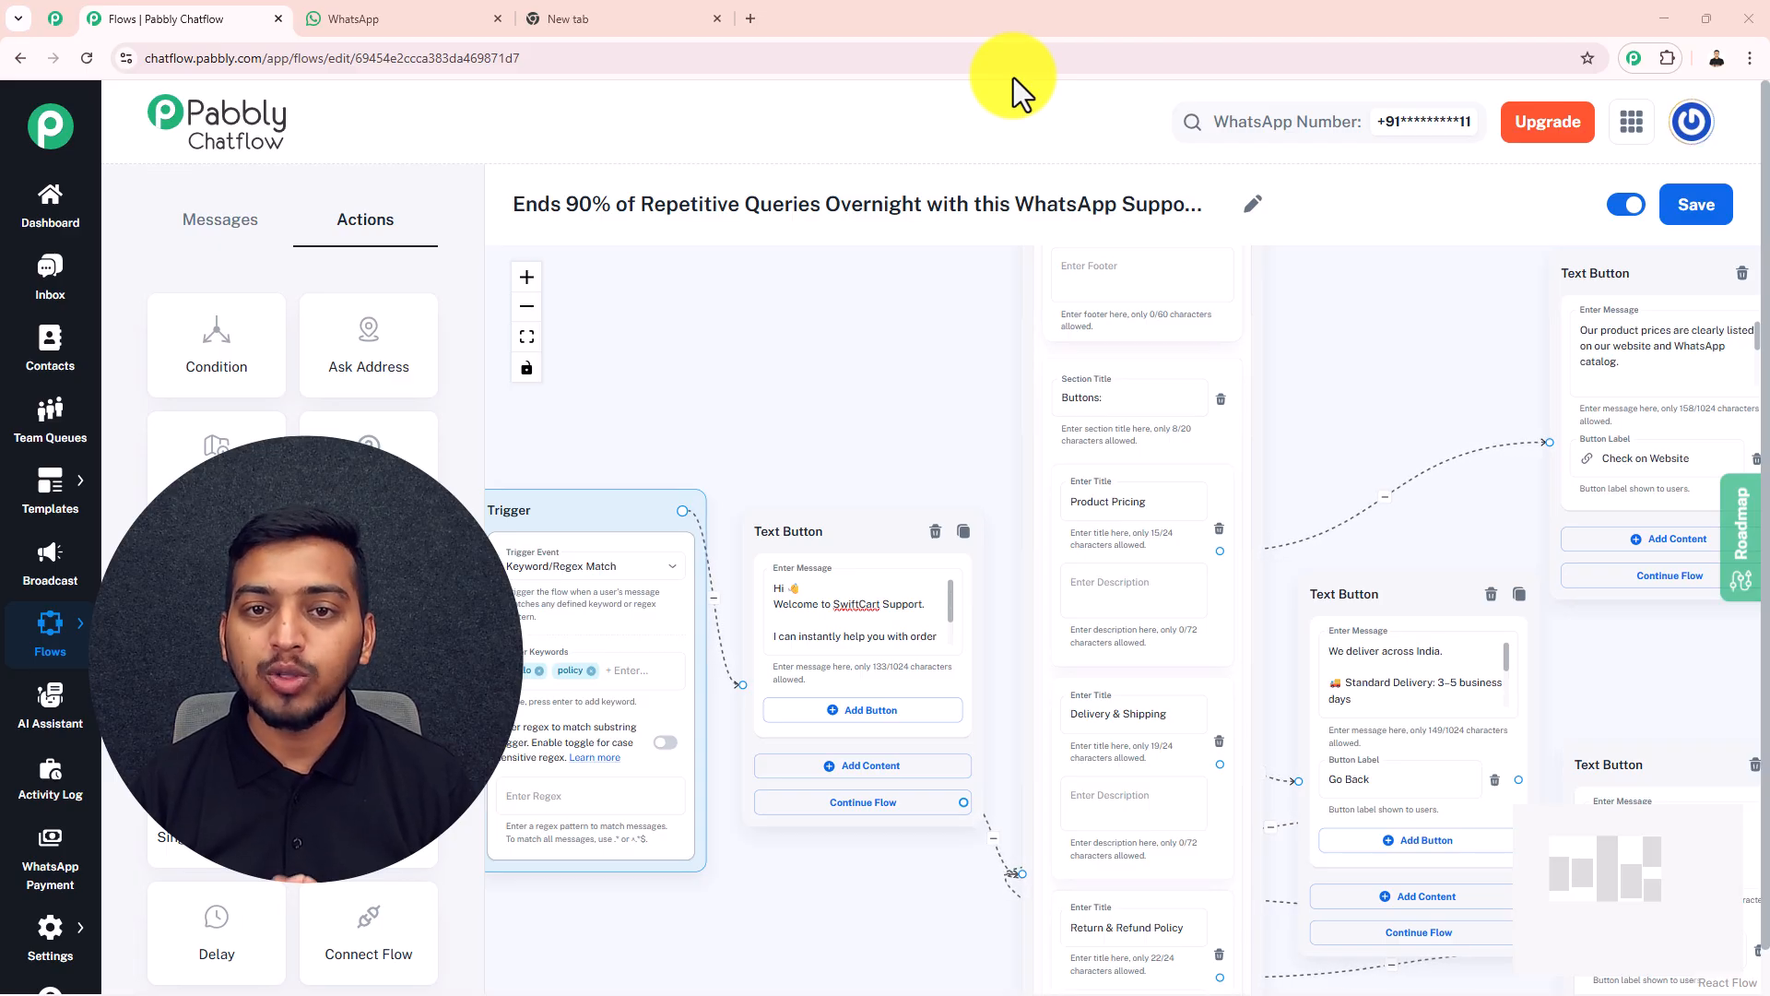
Switch to WhatsApp, send "Hello" to the SwiftCart chat and open the option list in its reply
left_click(395, 28)
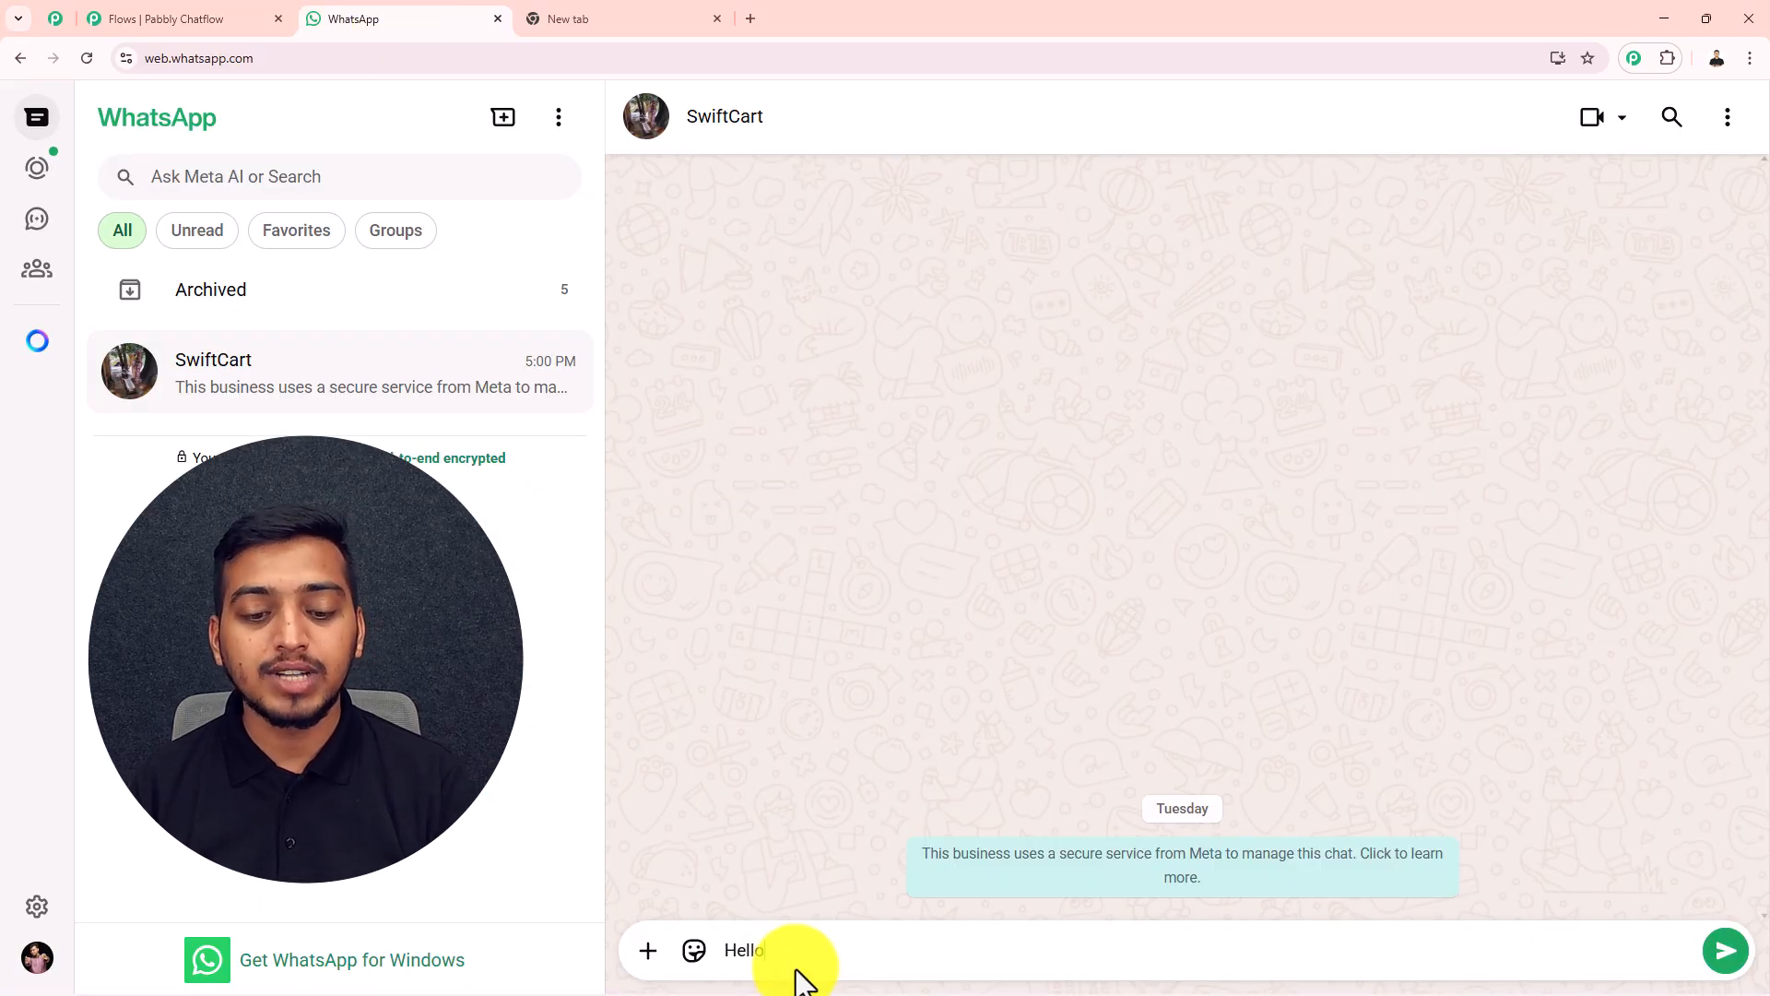
key("Return")
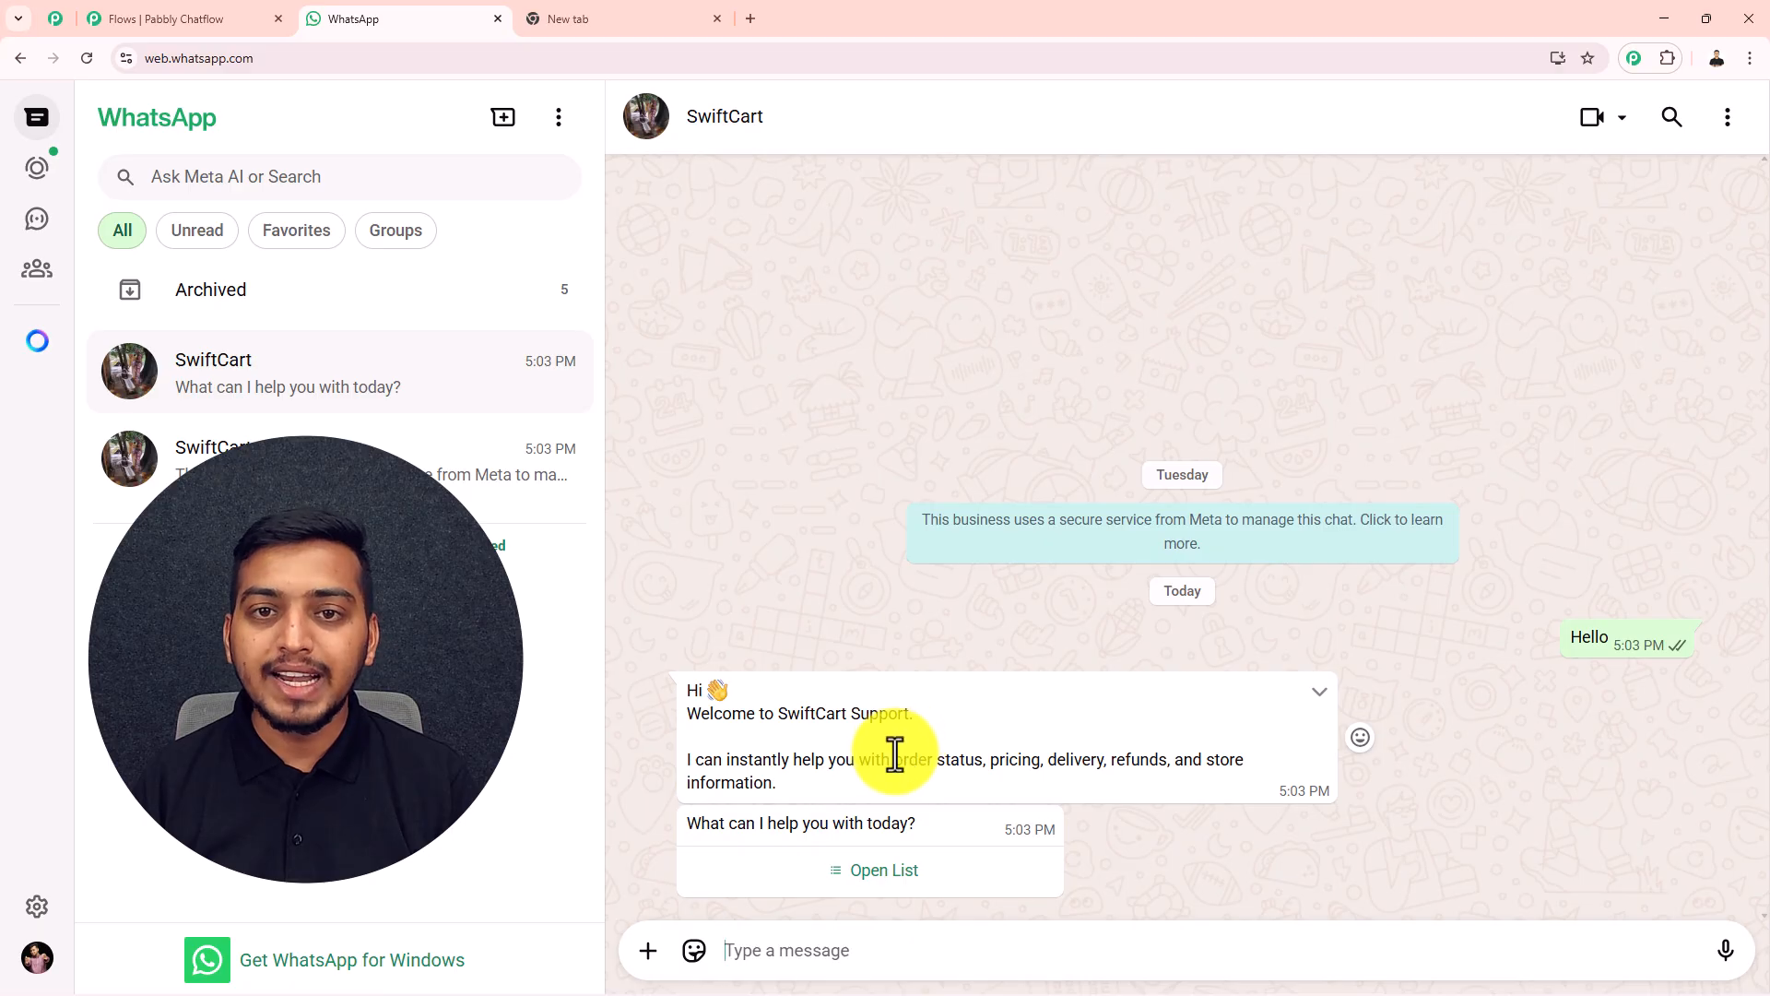
left_click(884, 872)
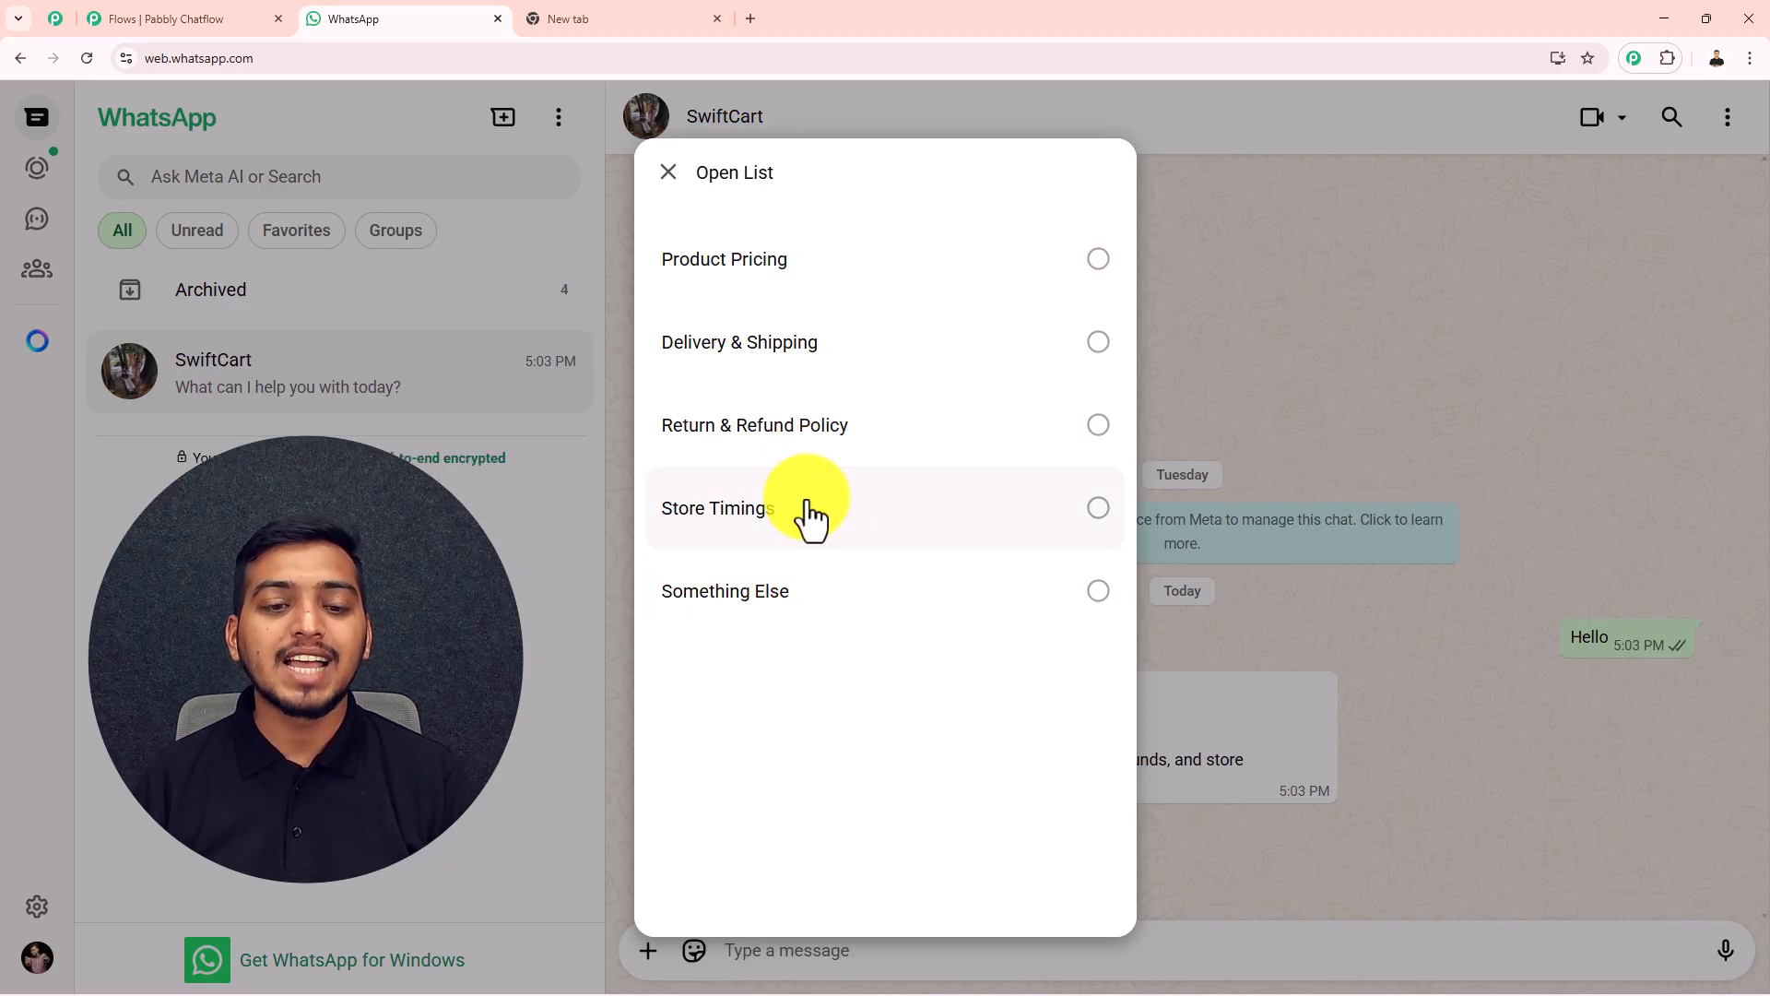
Send Store Timings as the chosen option and answer the store hours message with Go Back
left_click(1097, 512)
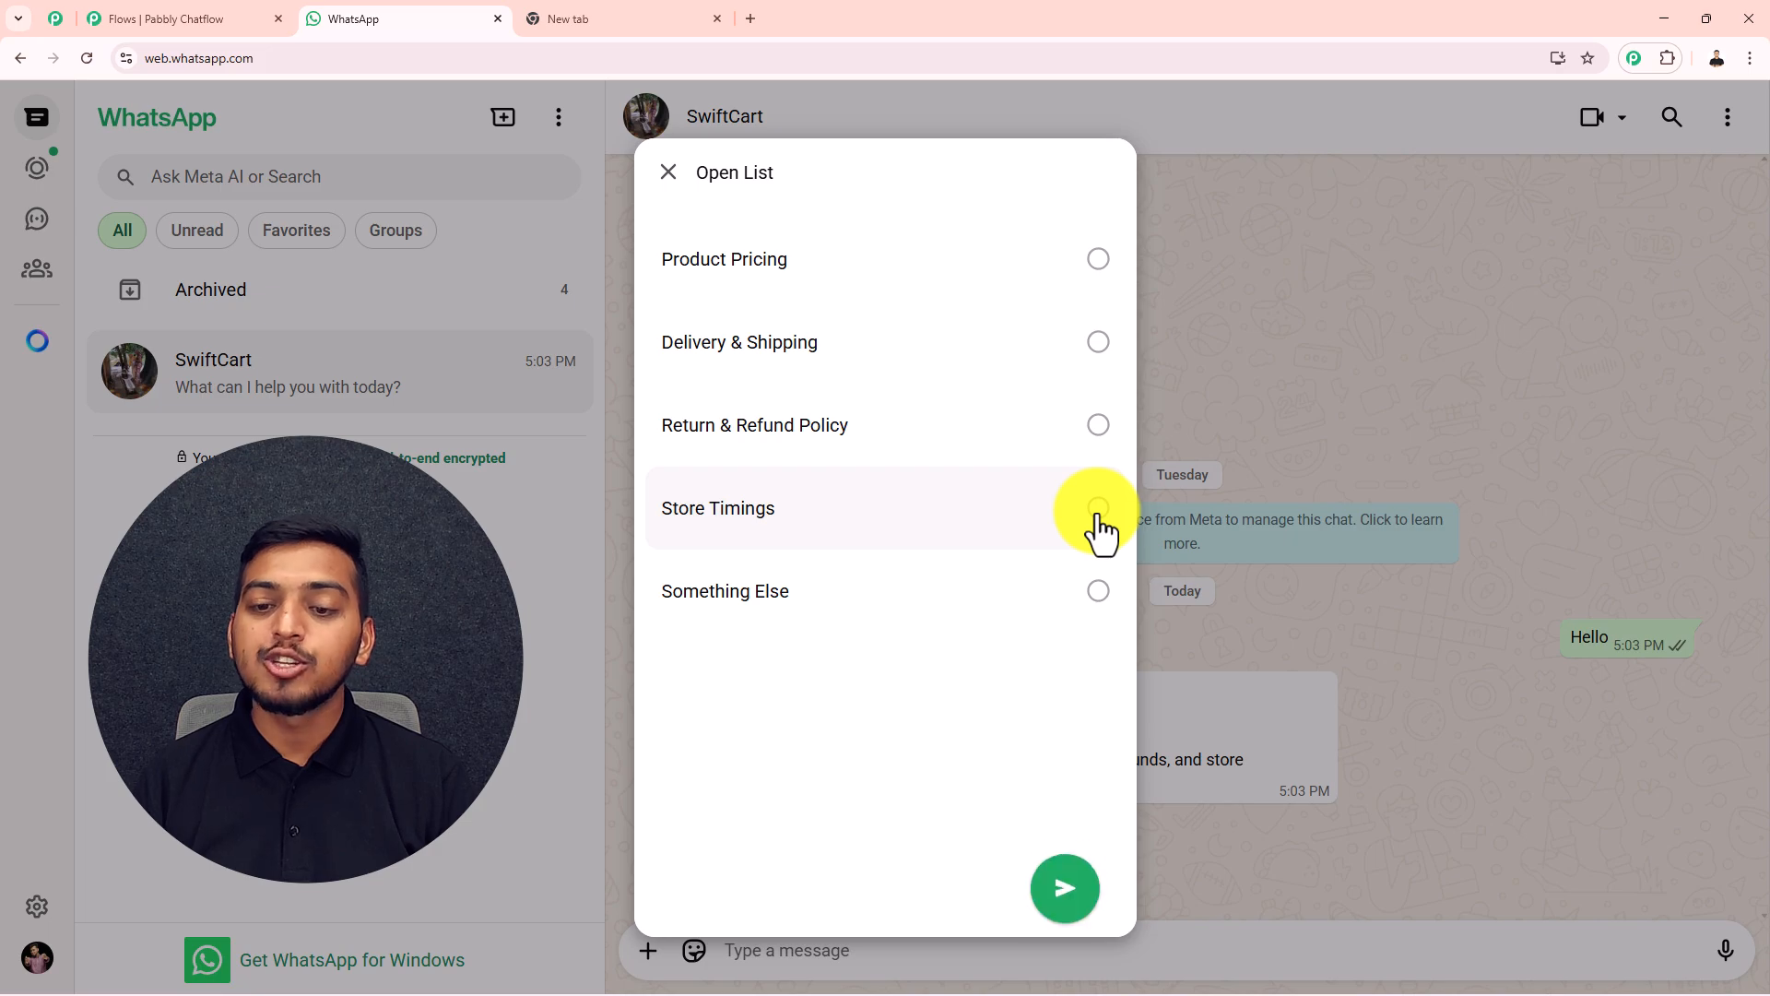
left_click(1063, 871)
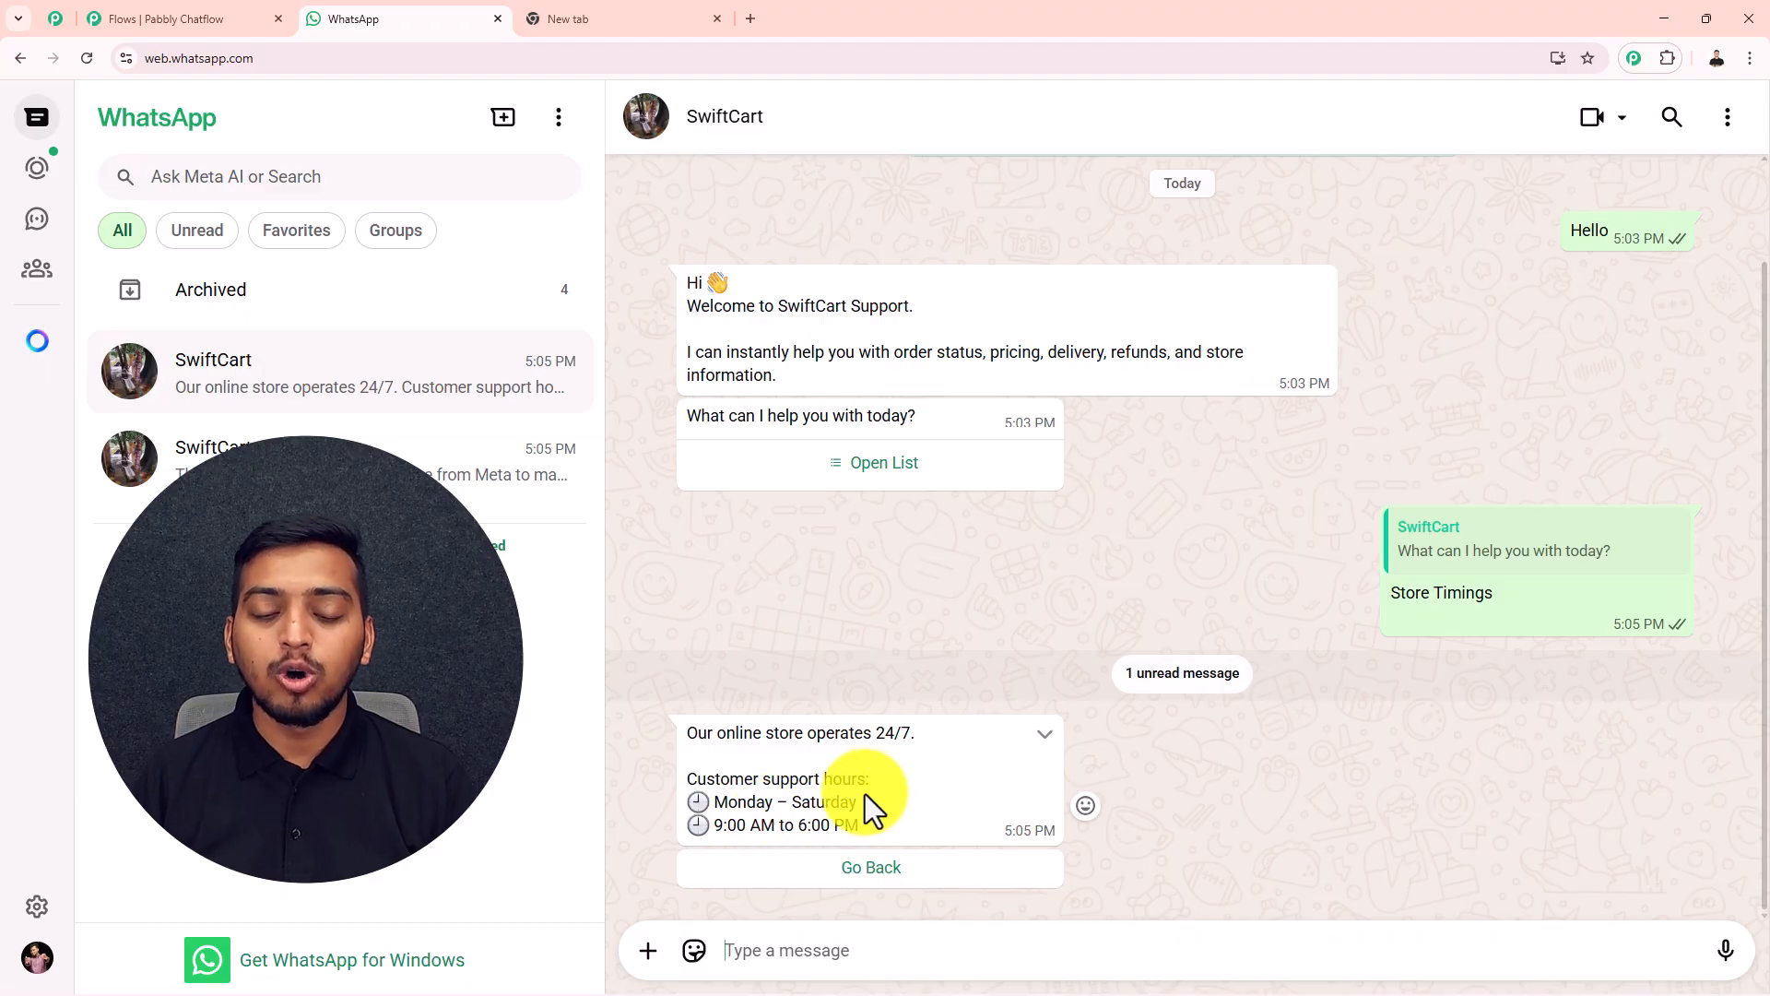
left_click(857, 881)
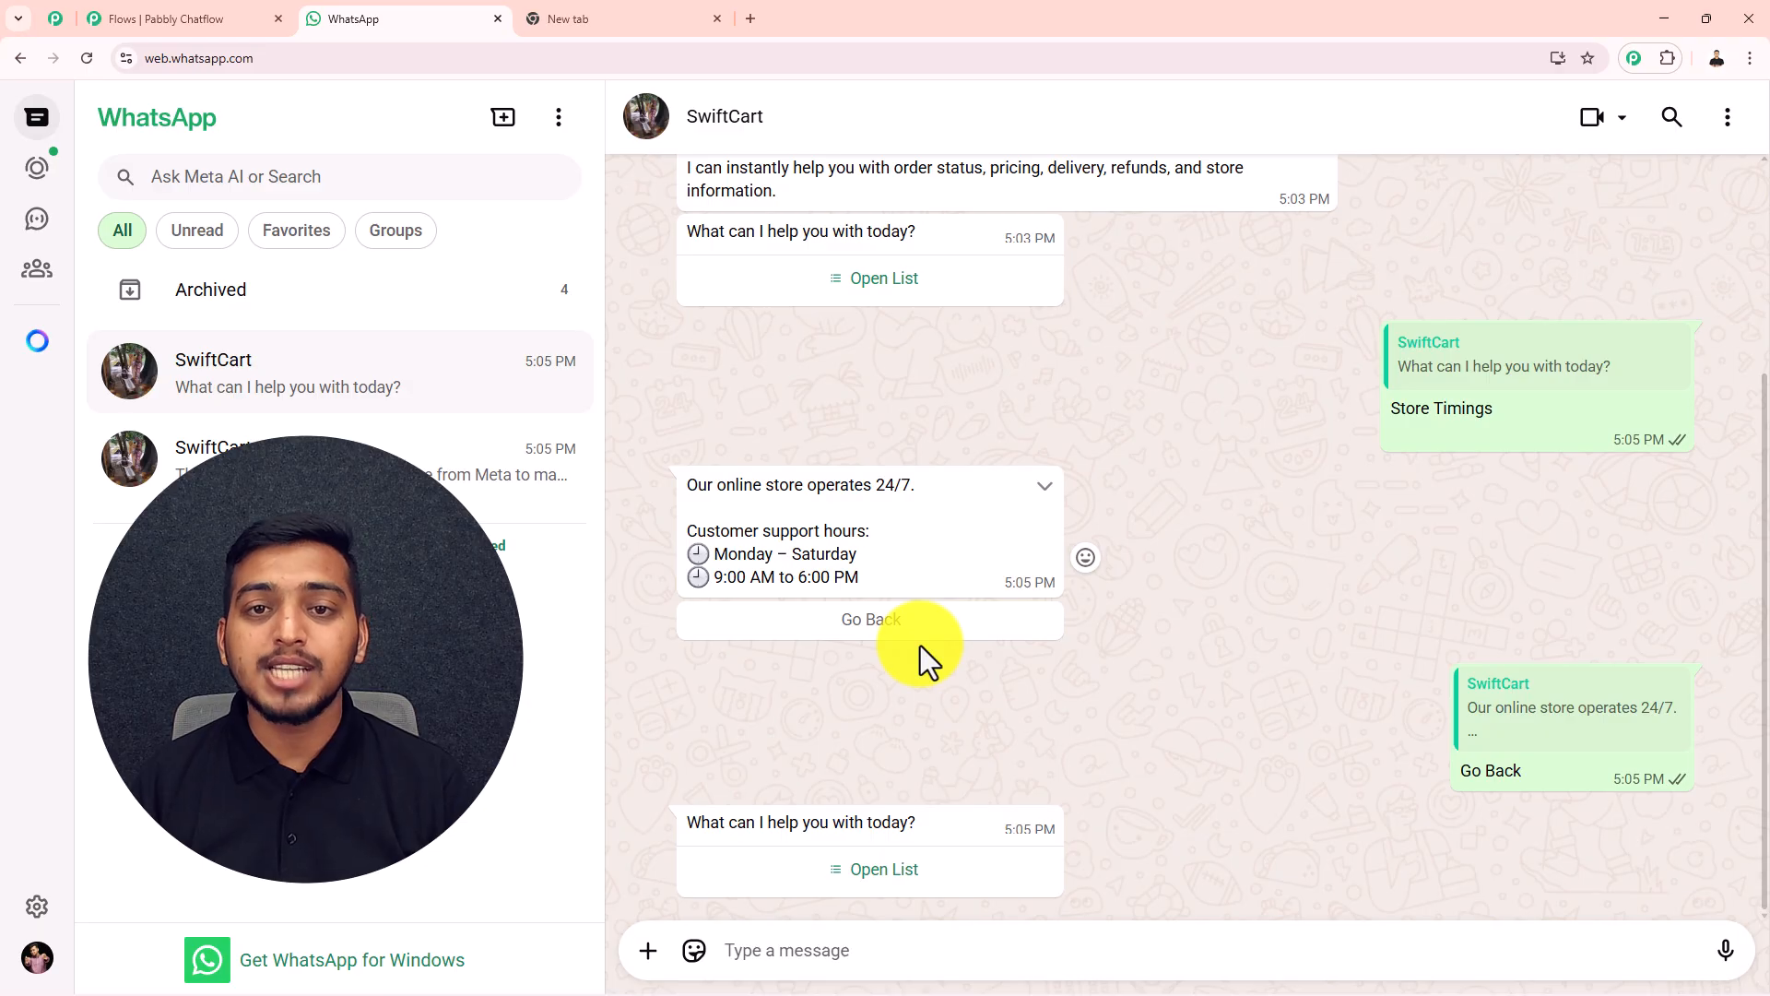
Load pabbly.com/chatflow in the empty browser tab and sign in to the Pabbly account
left_click(571, 28)
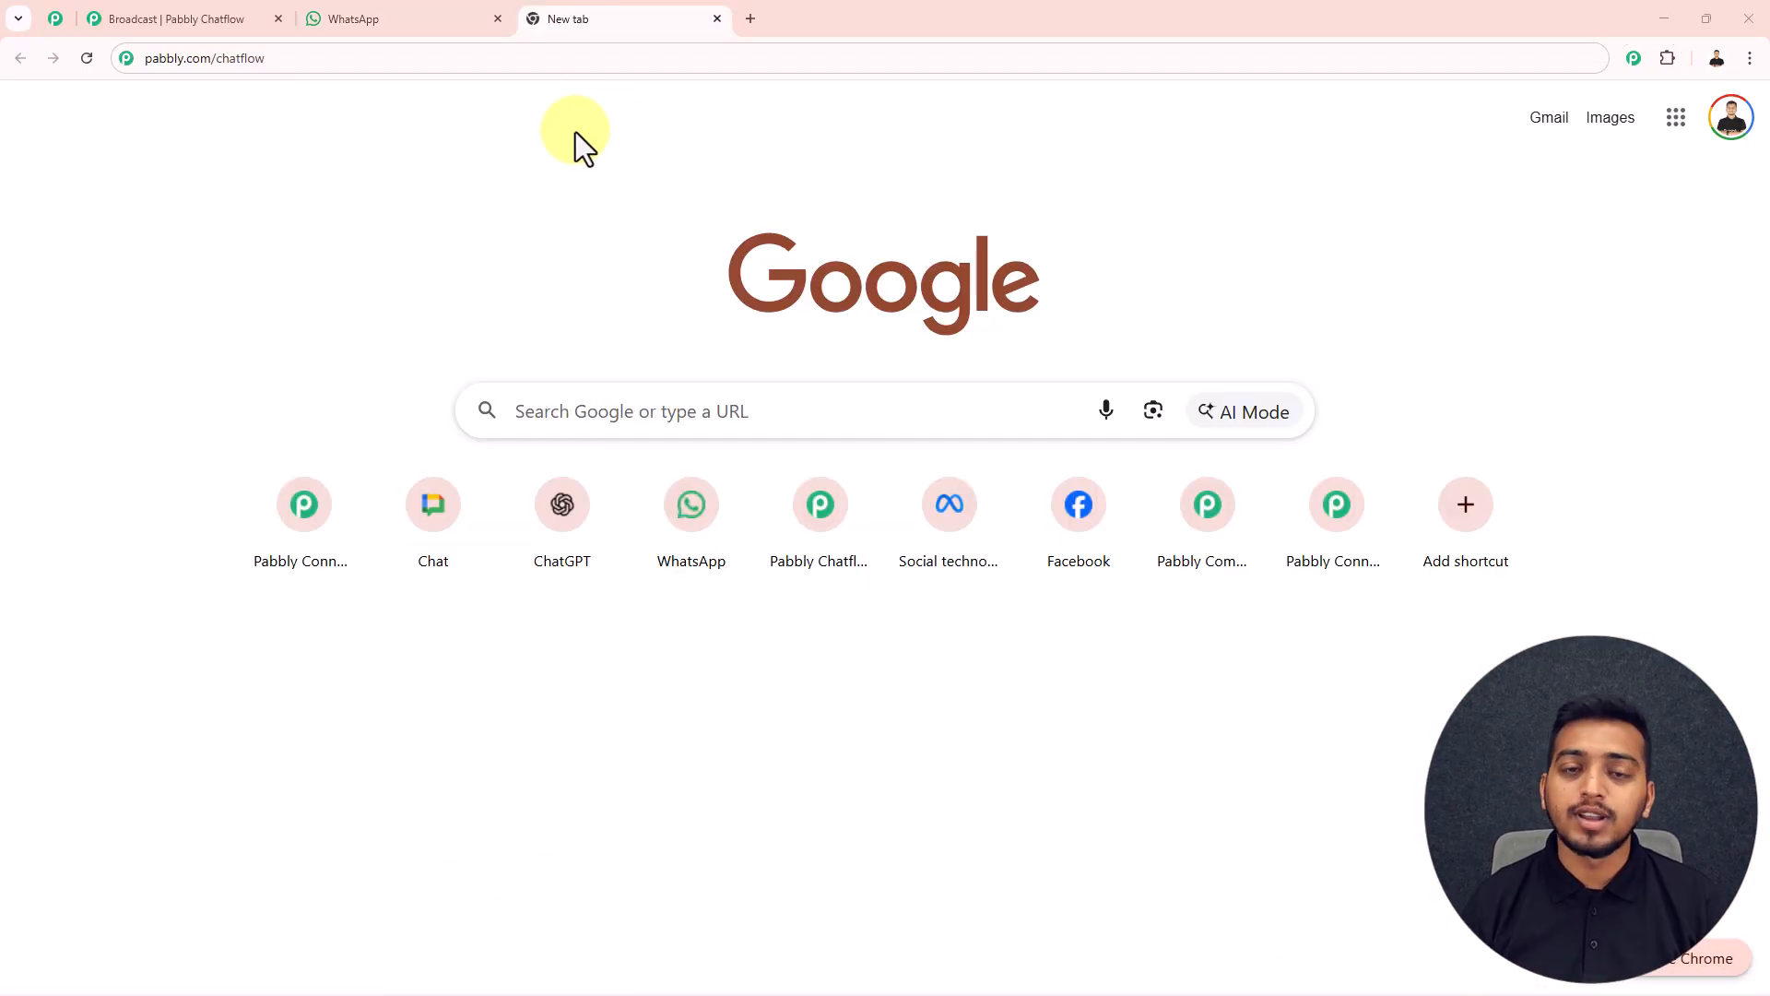
left_click(230, 59)
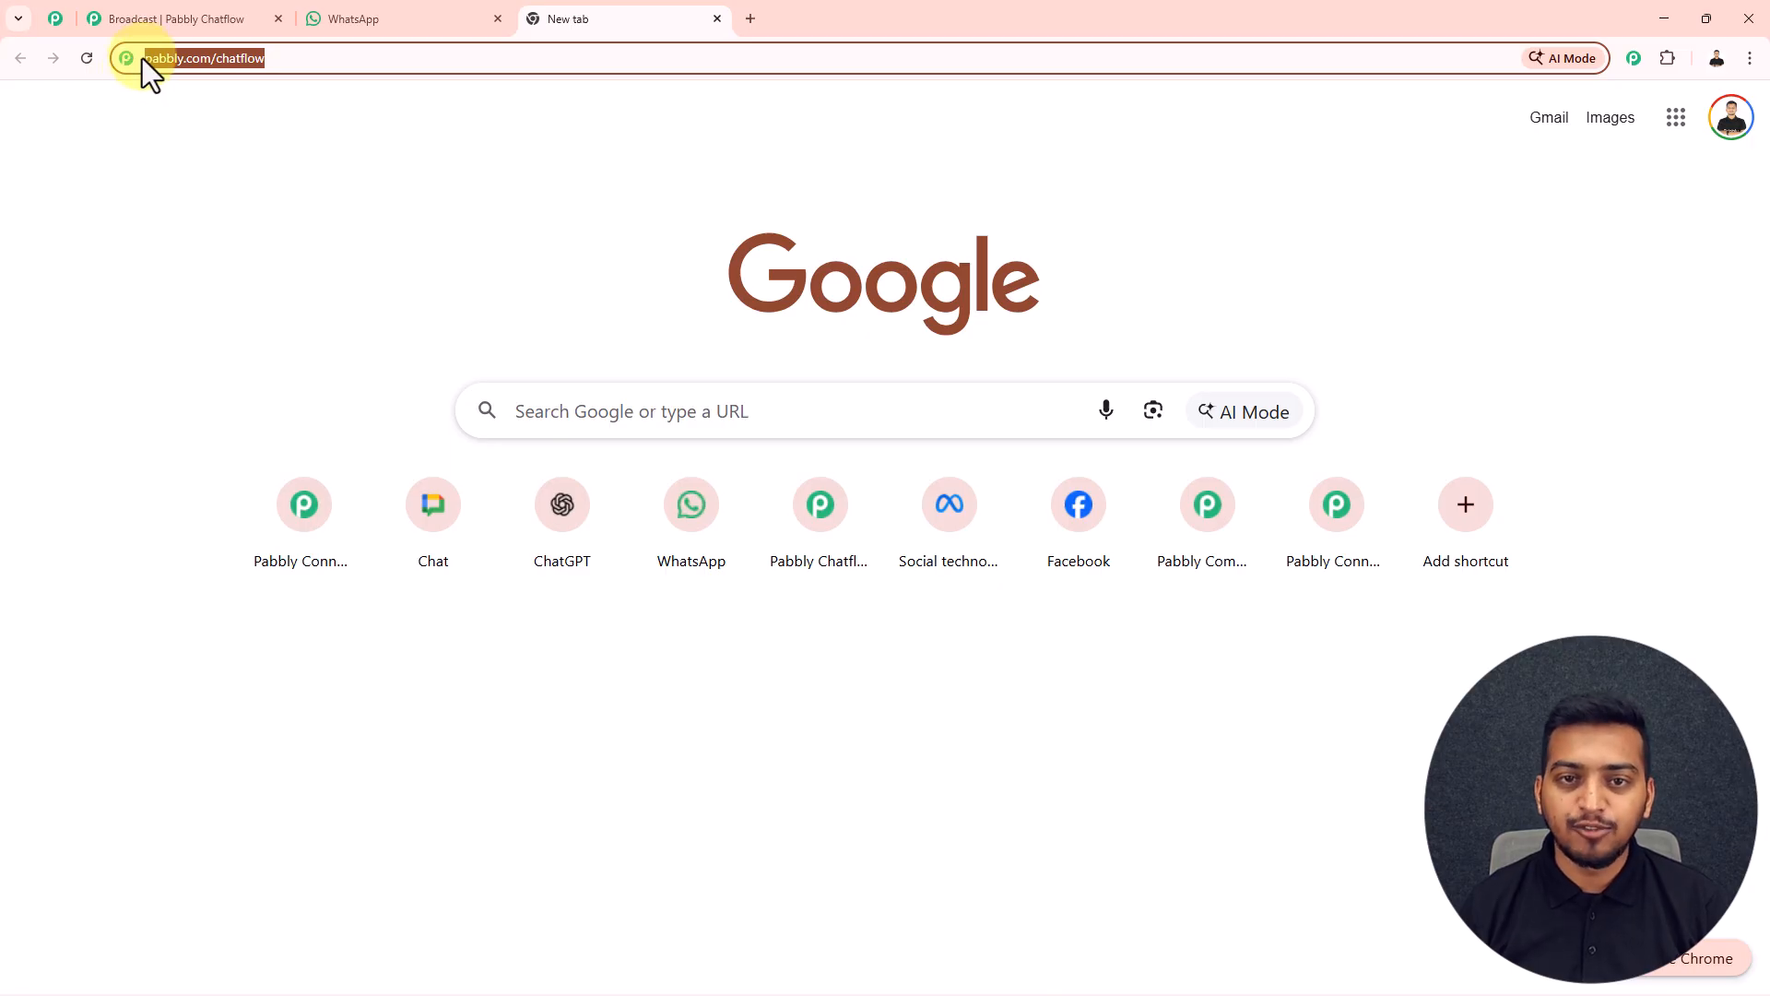
key("Return")
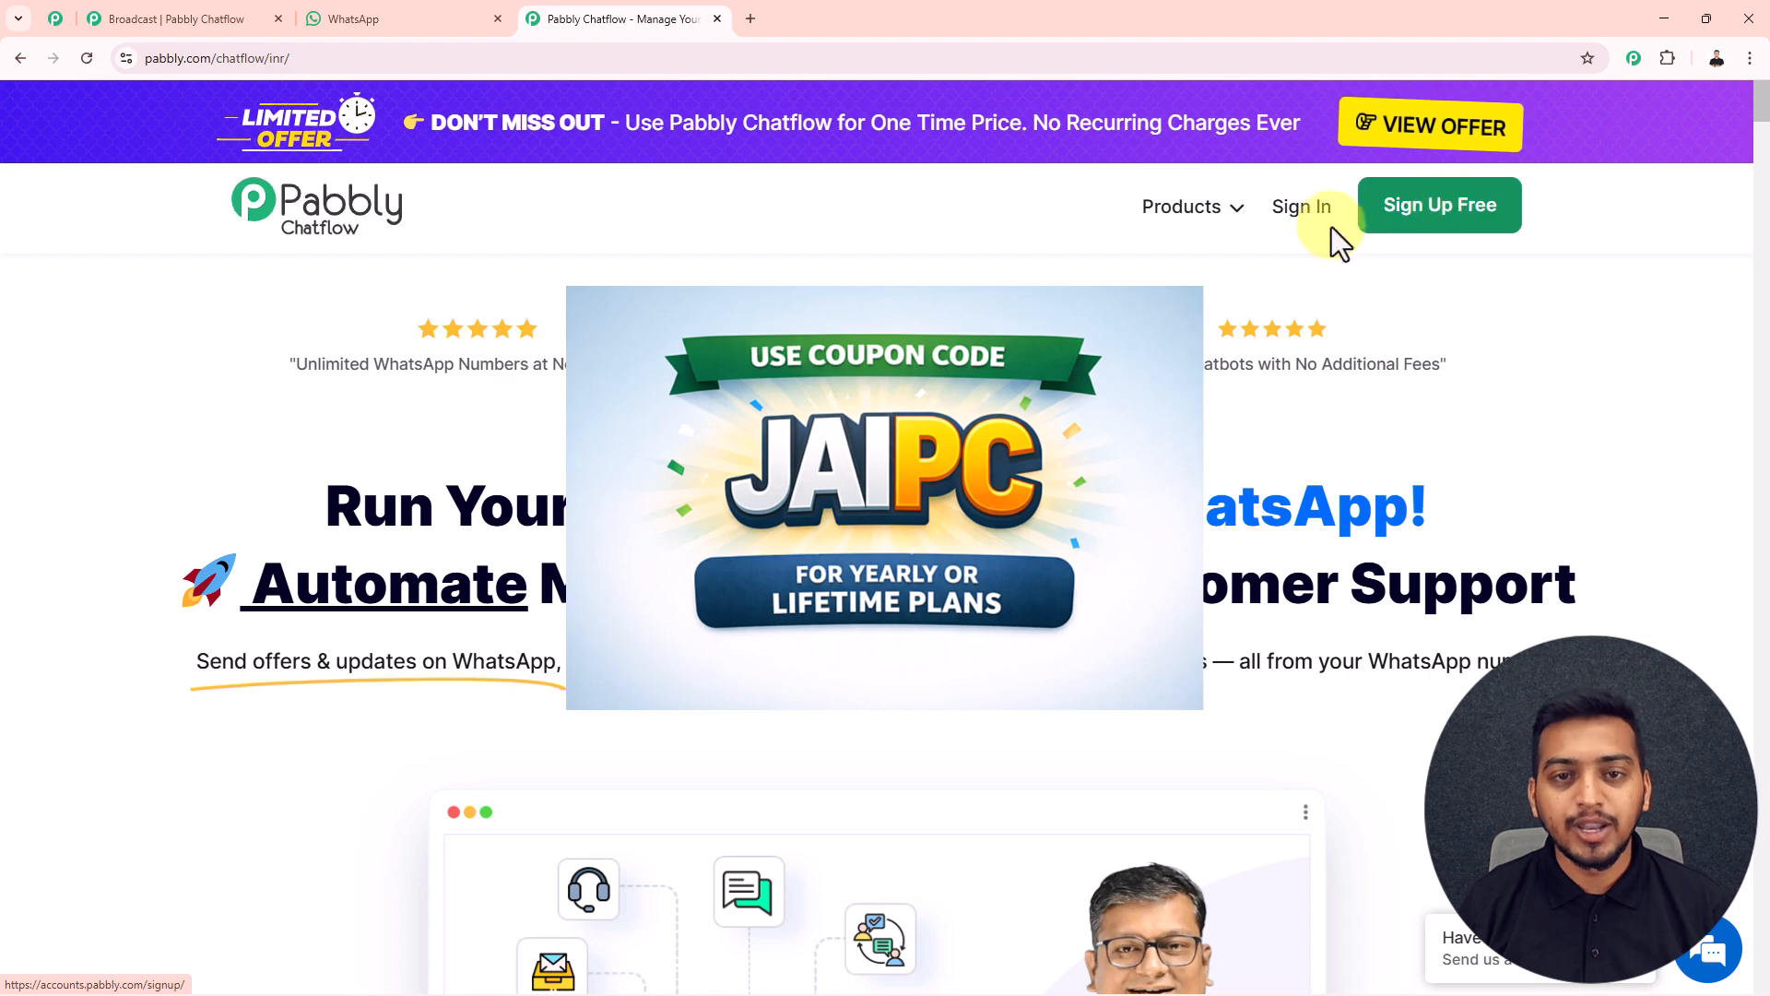
left_click(1298, 210)
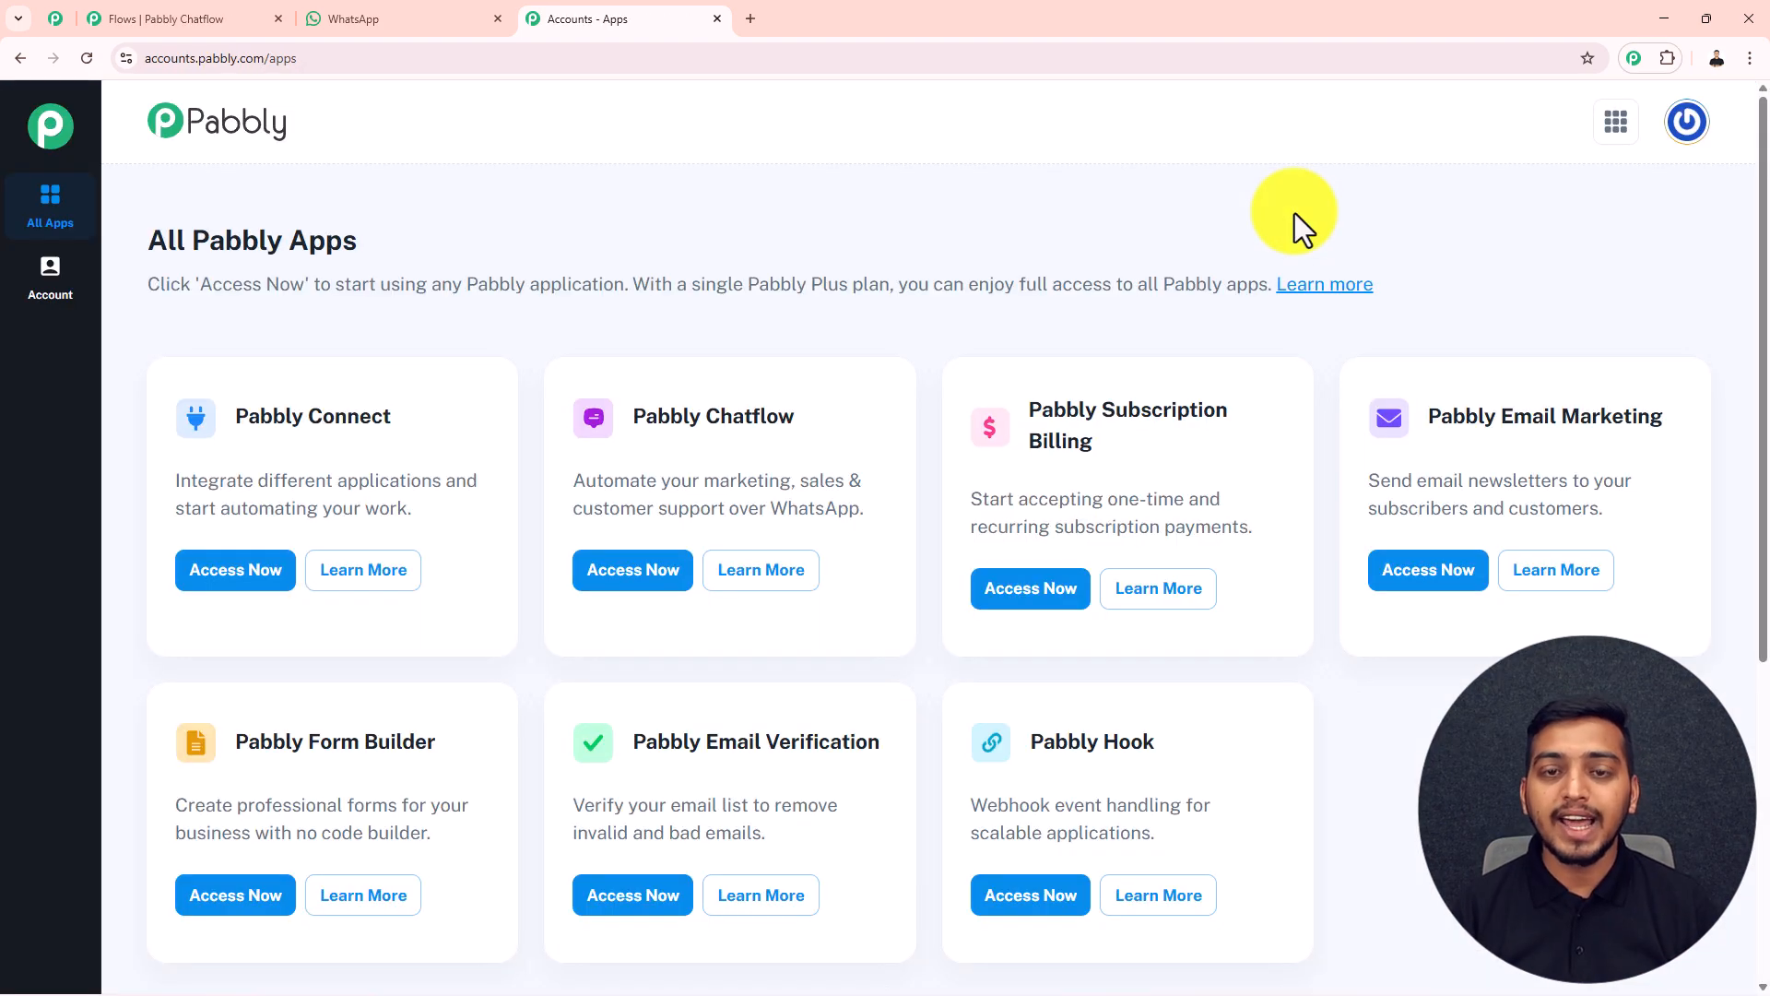
Access Pabbly Chatflow from the list of all Pabbly apps
scroll(756, 313, "down", 1)
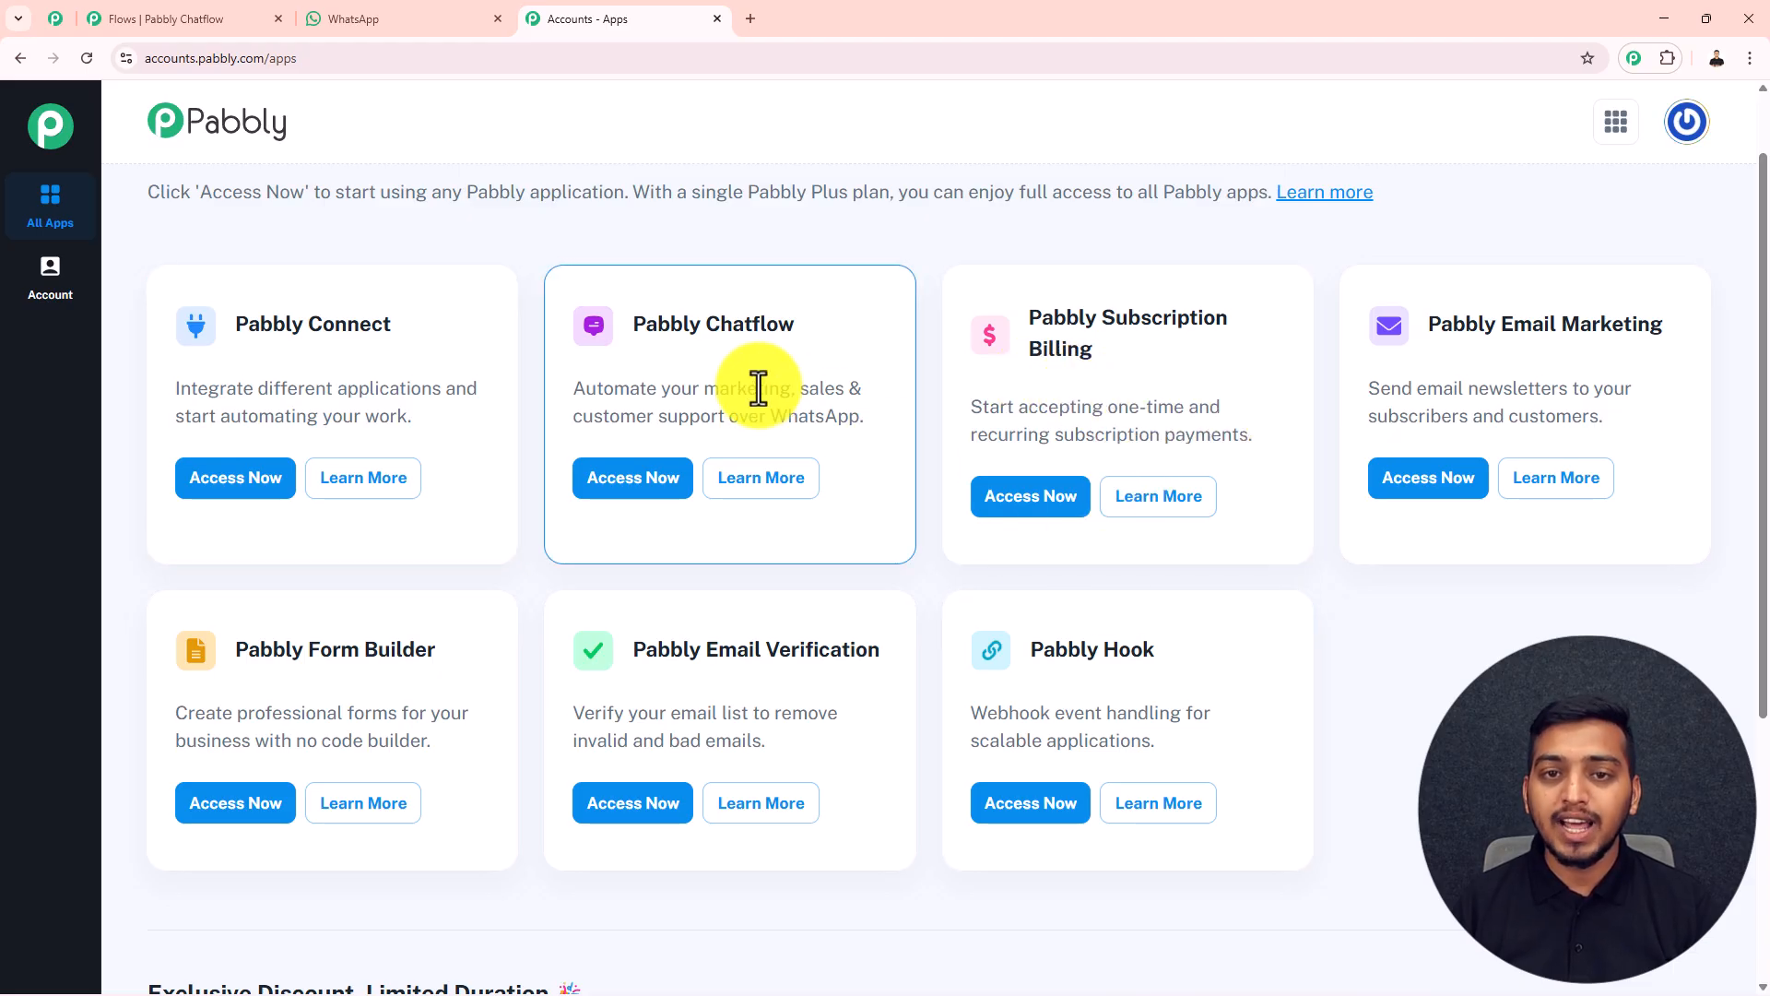
left_click_drag(632, 323, 790, 341)
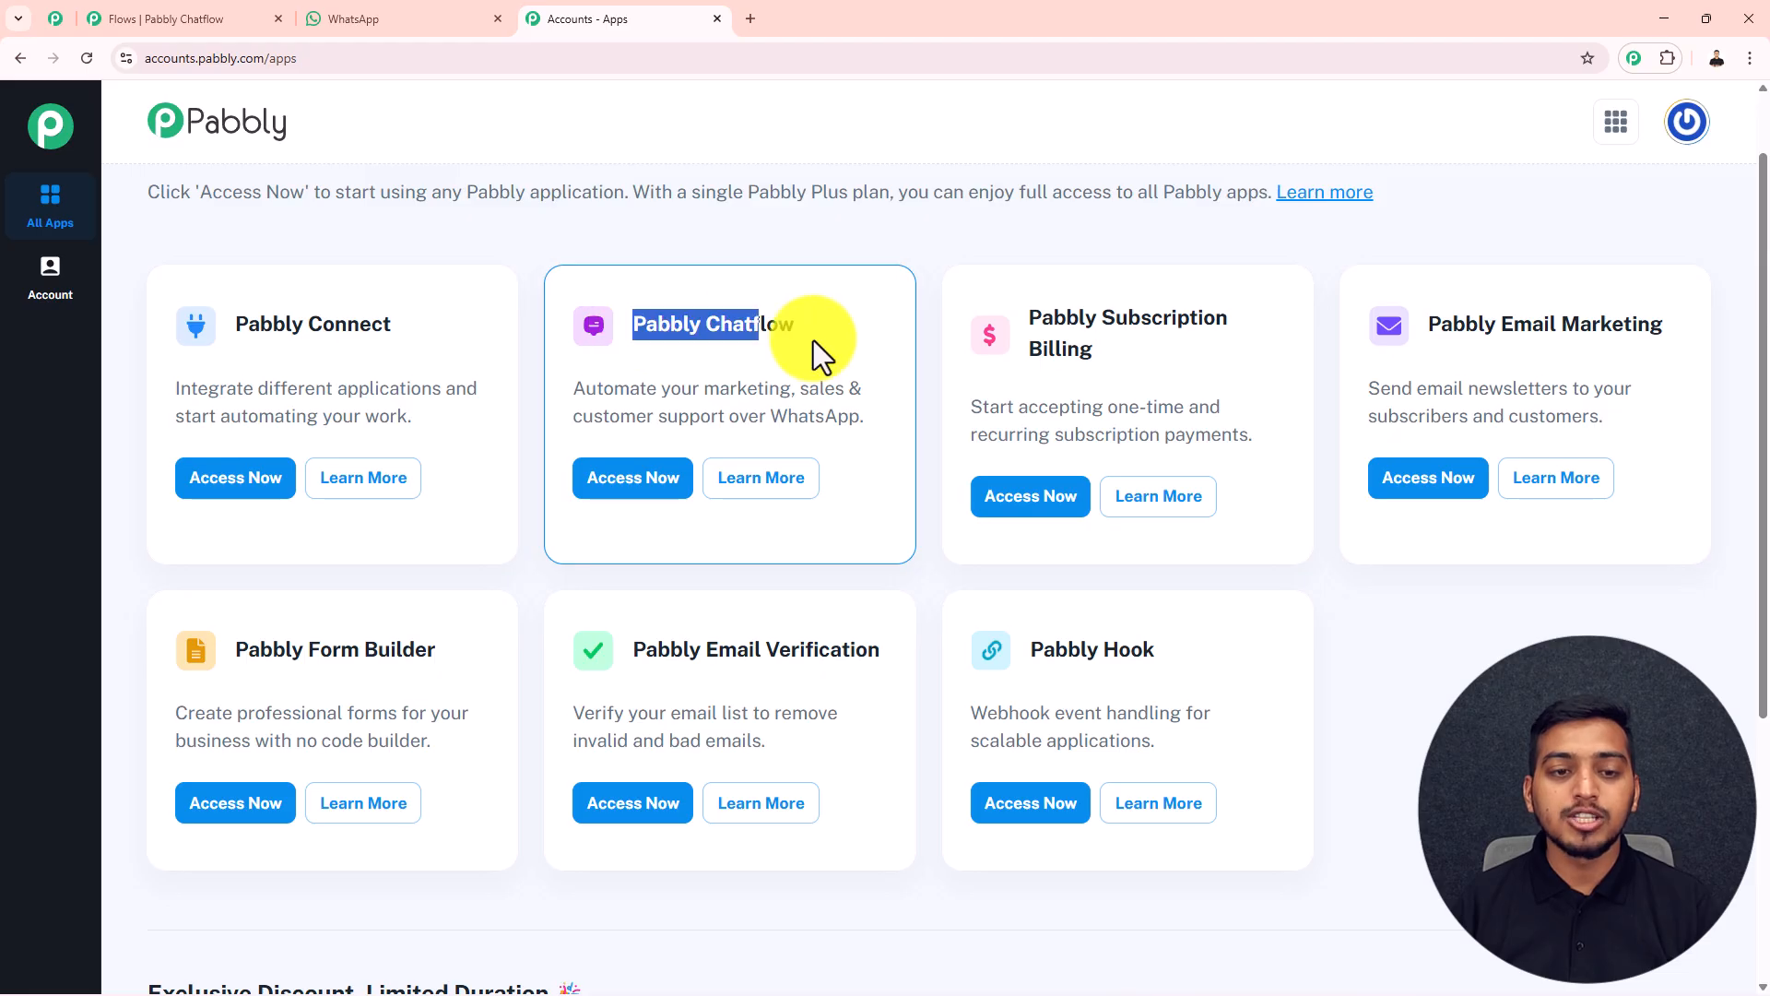
left_click(632, 489)
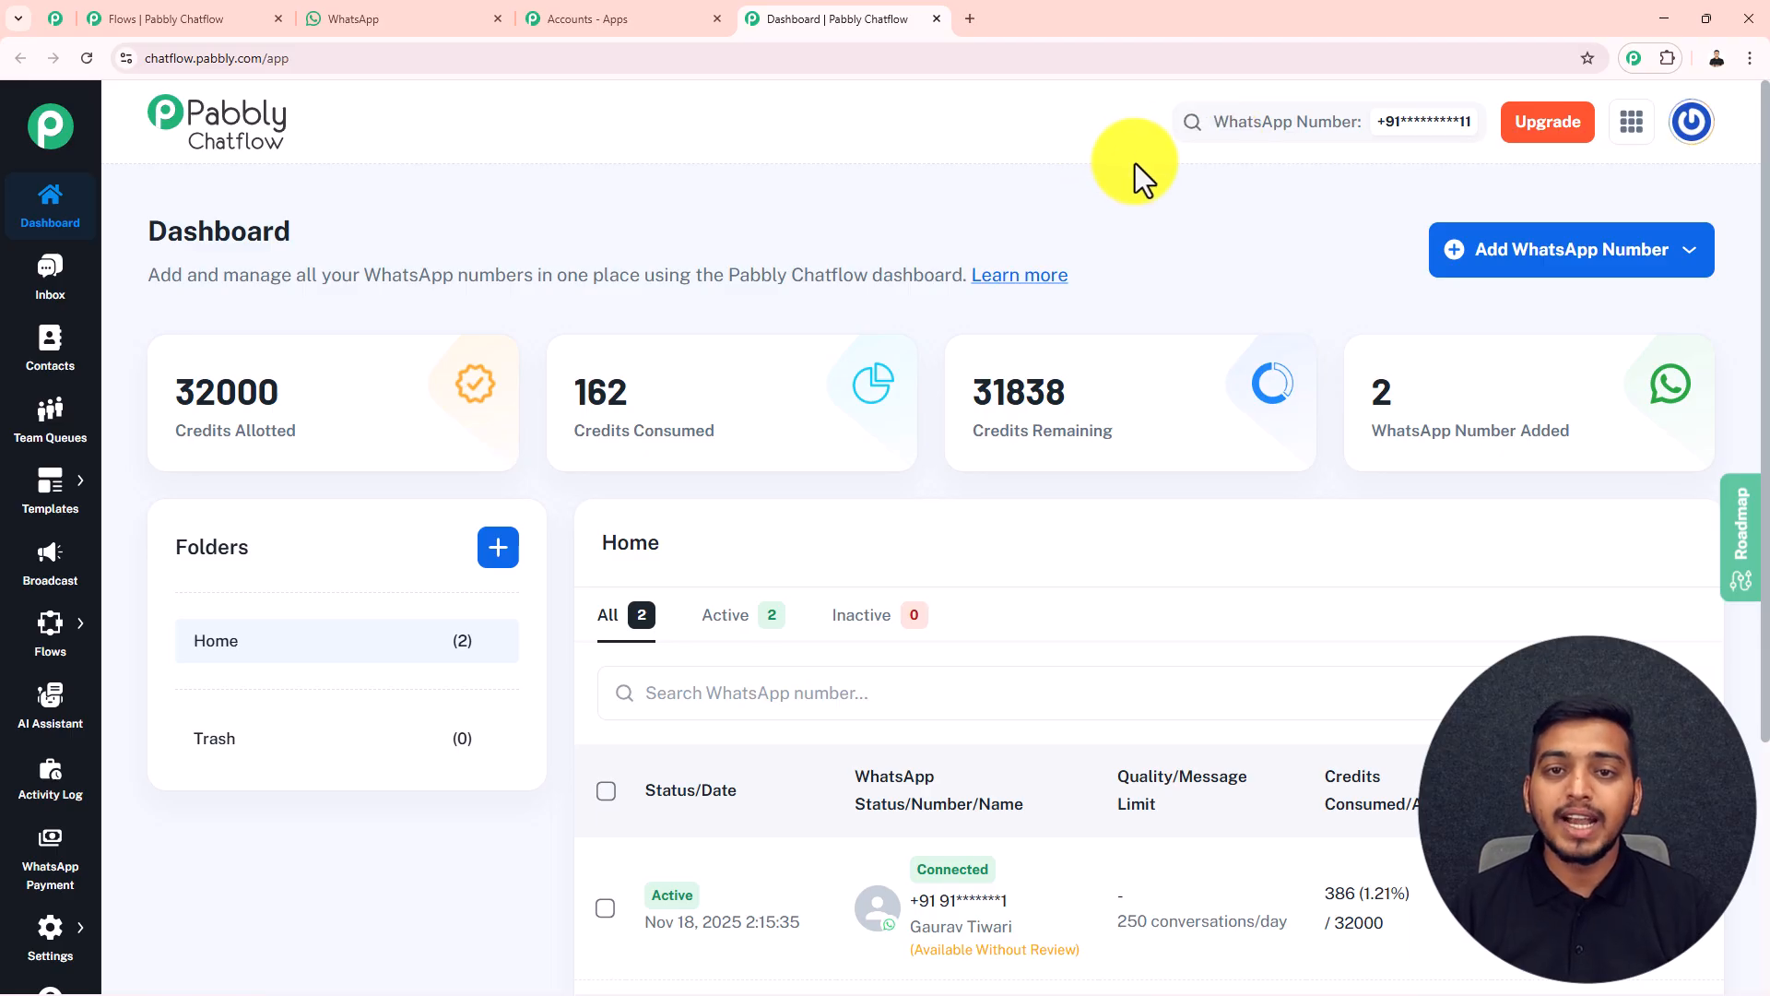
Review the connection options for adding a WhatsApp number on the dashboard, without choosing one
left_click(1524, 280)
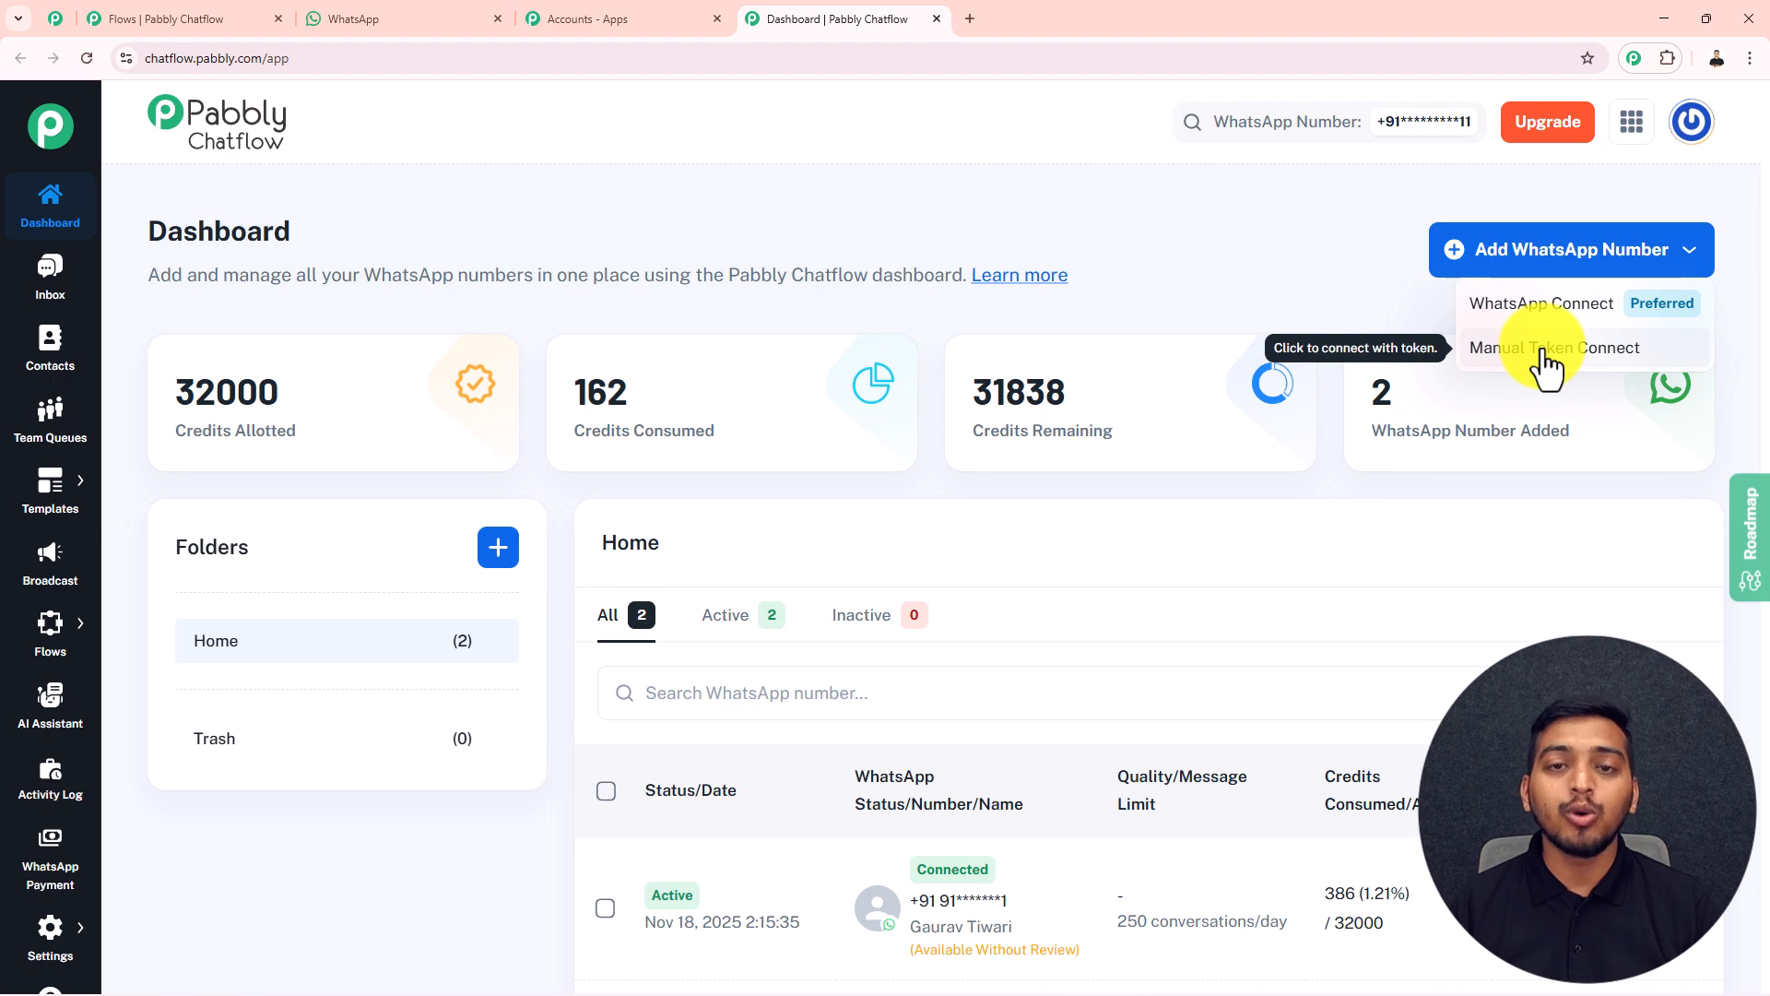
left_click(1347, 232)
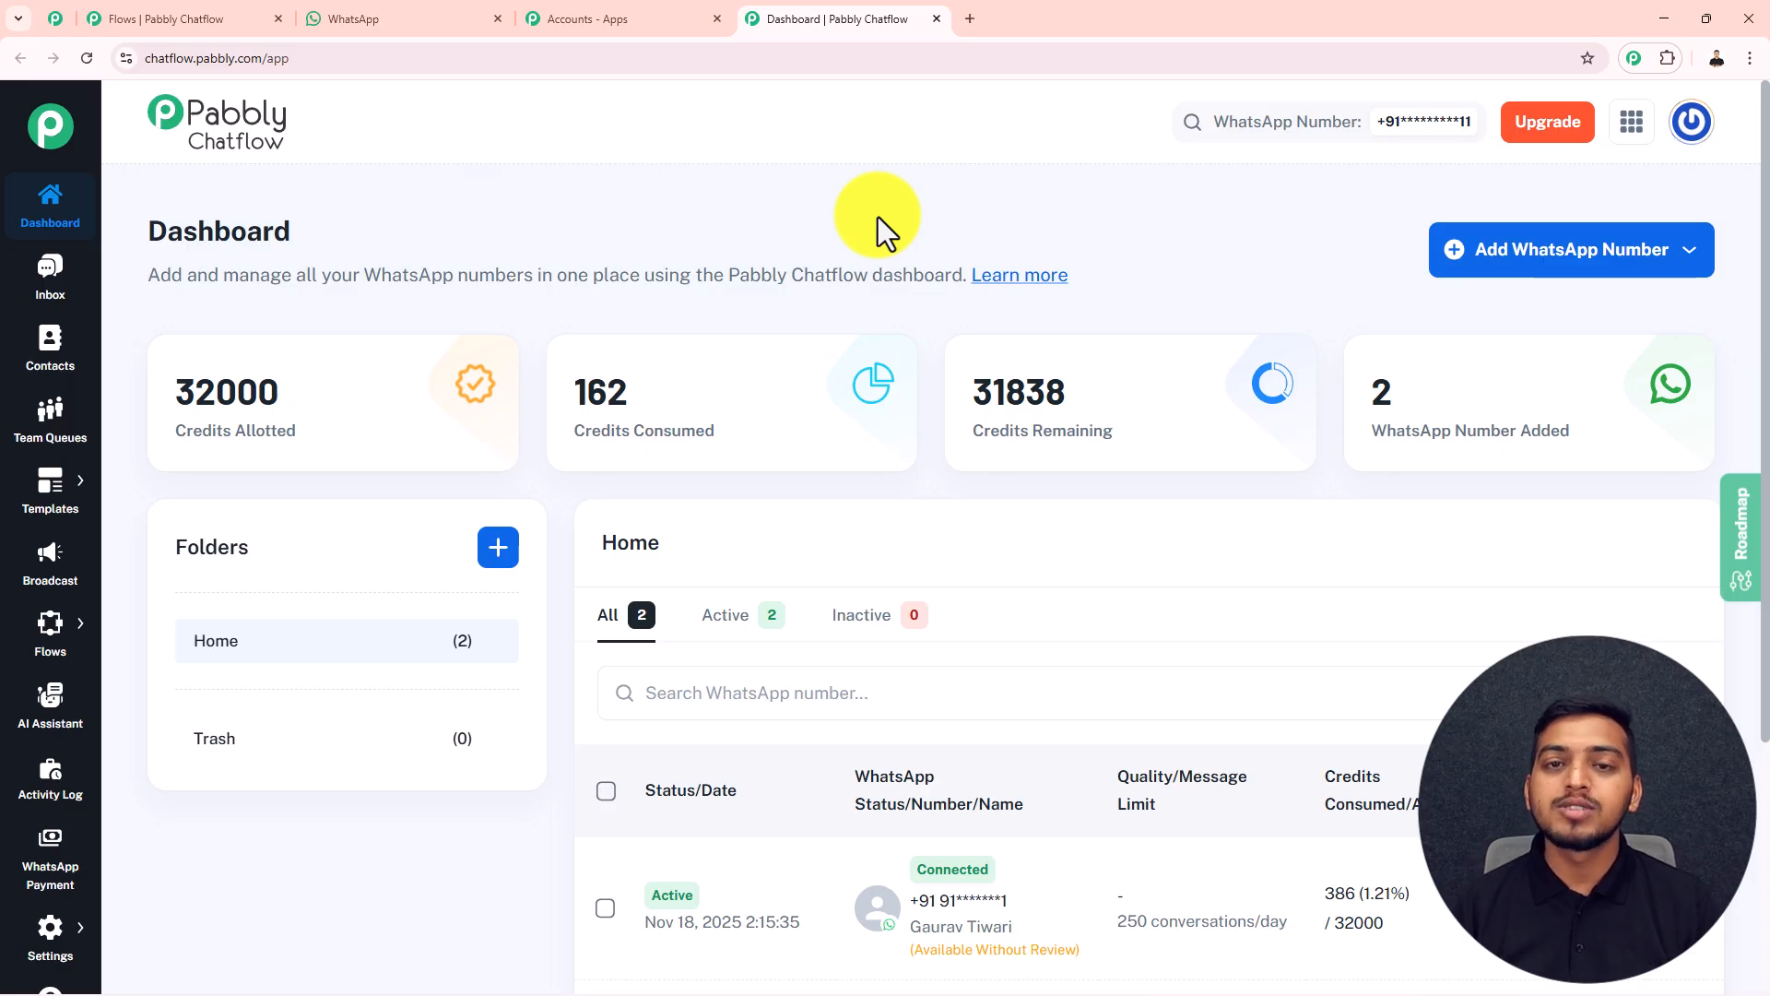
Go to the Flow Builder and set the existing flow "Ends 90% of Repetitive Queries Overnight with this WhatsA..." to inactive
mouse_move(39, 646)
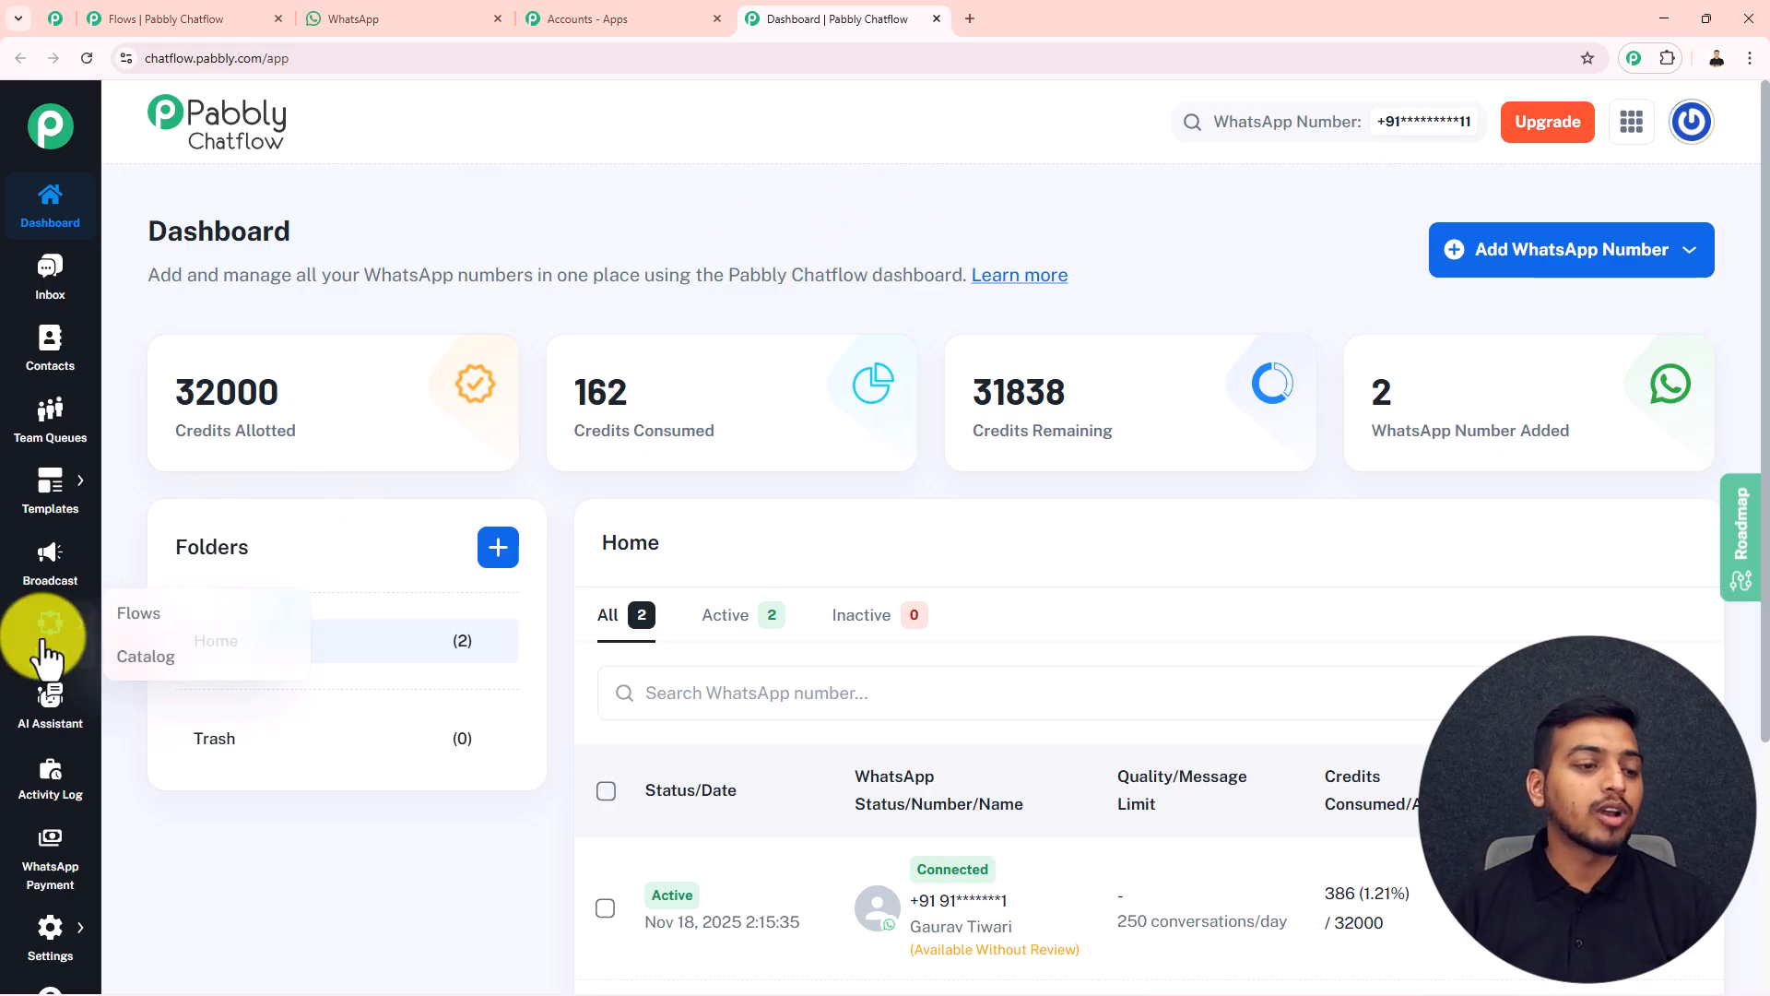
left_click(146, 623)
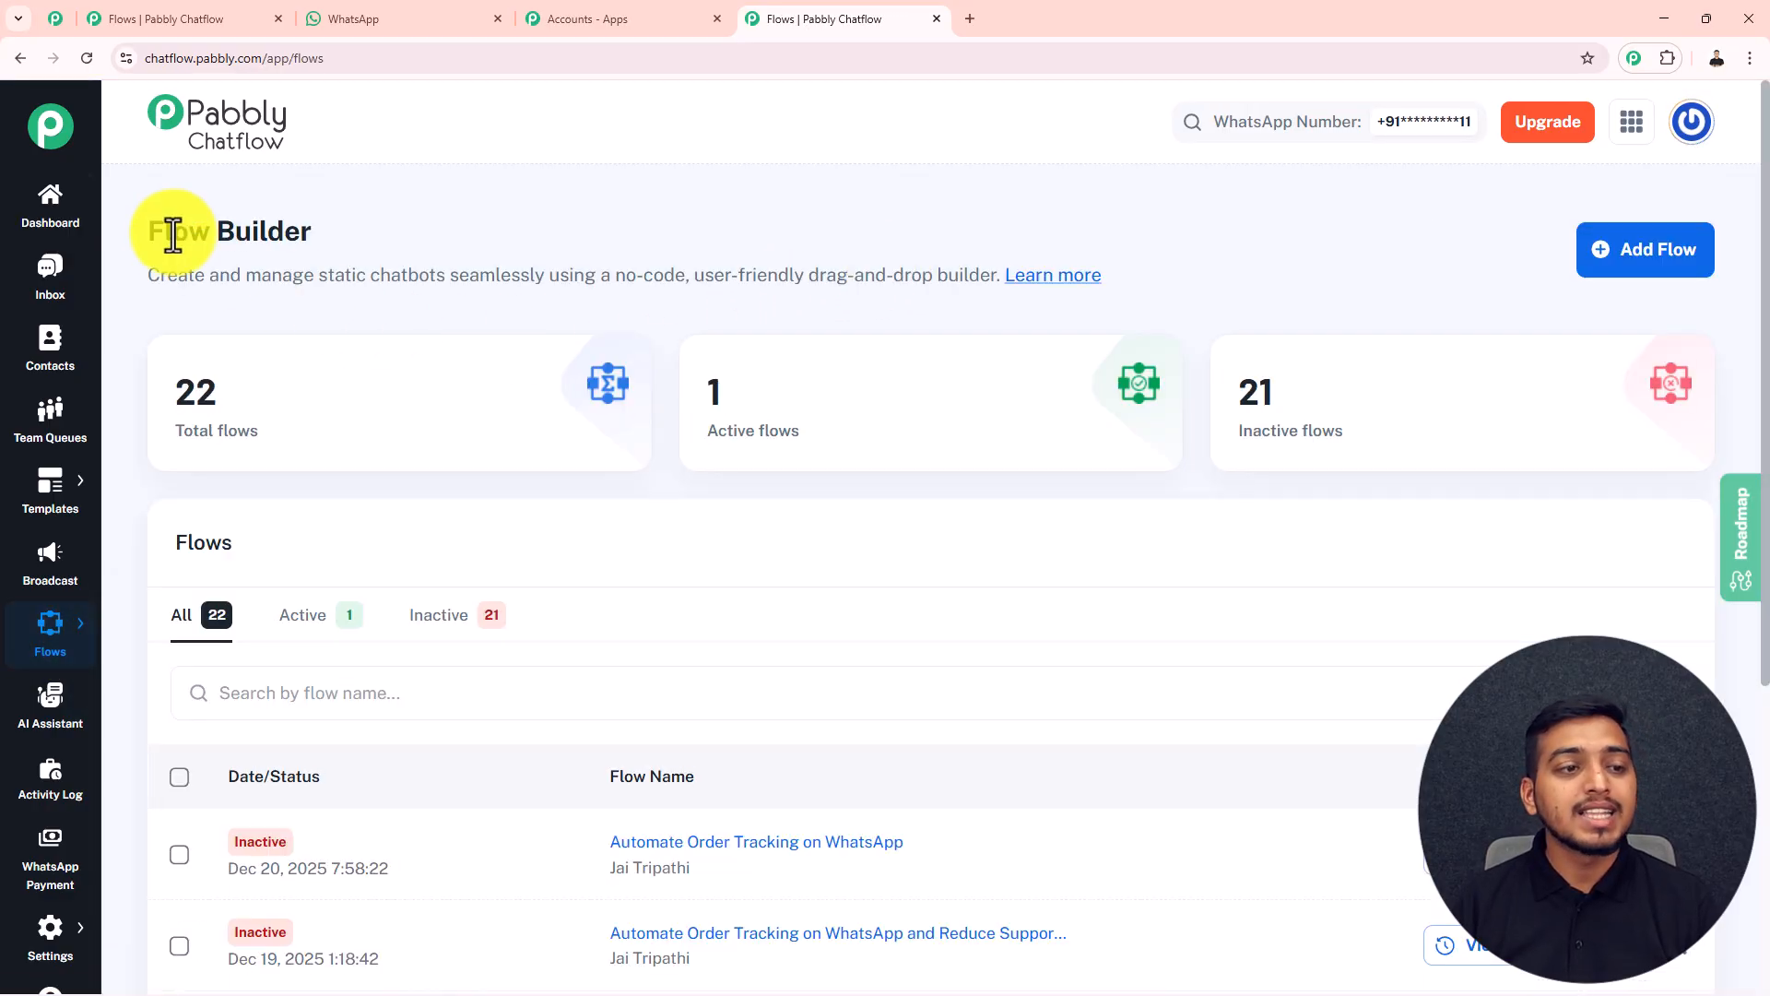
scroll(725, 308, "down", 4)
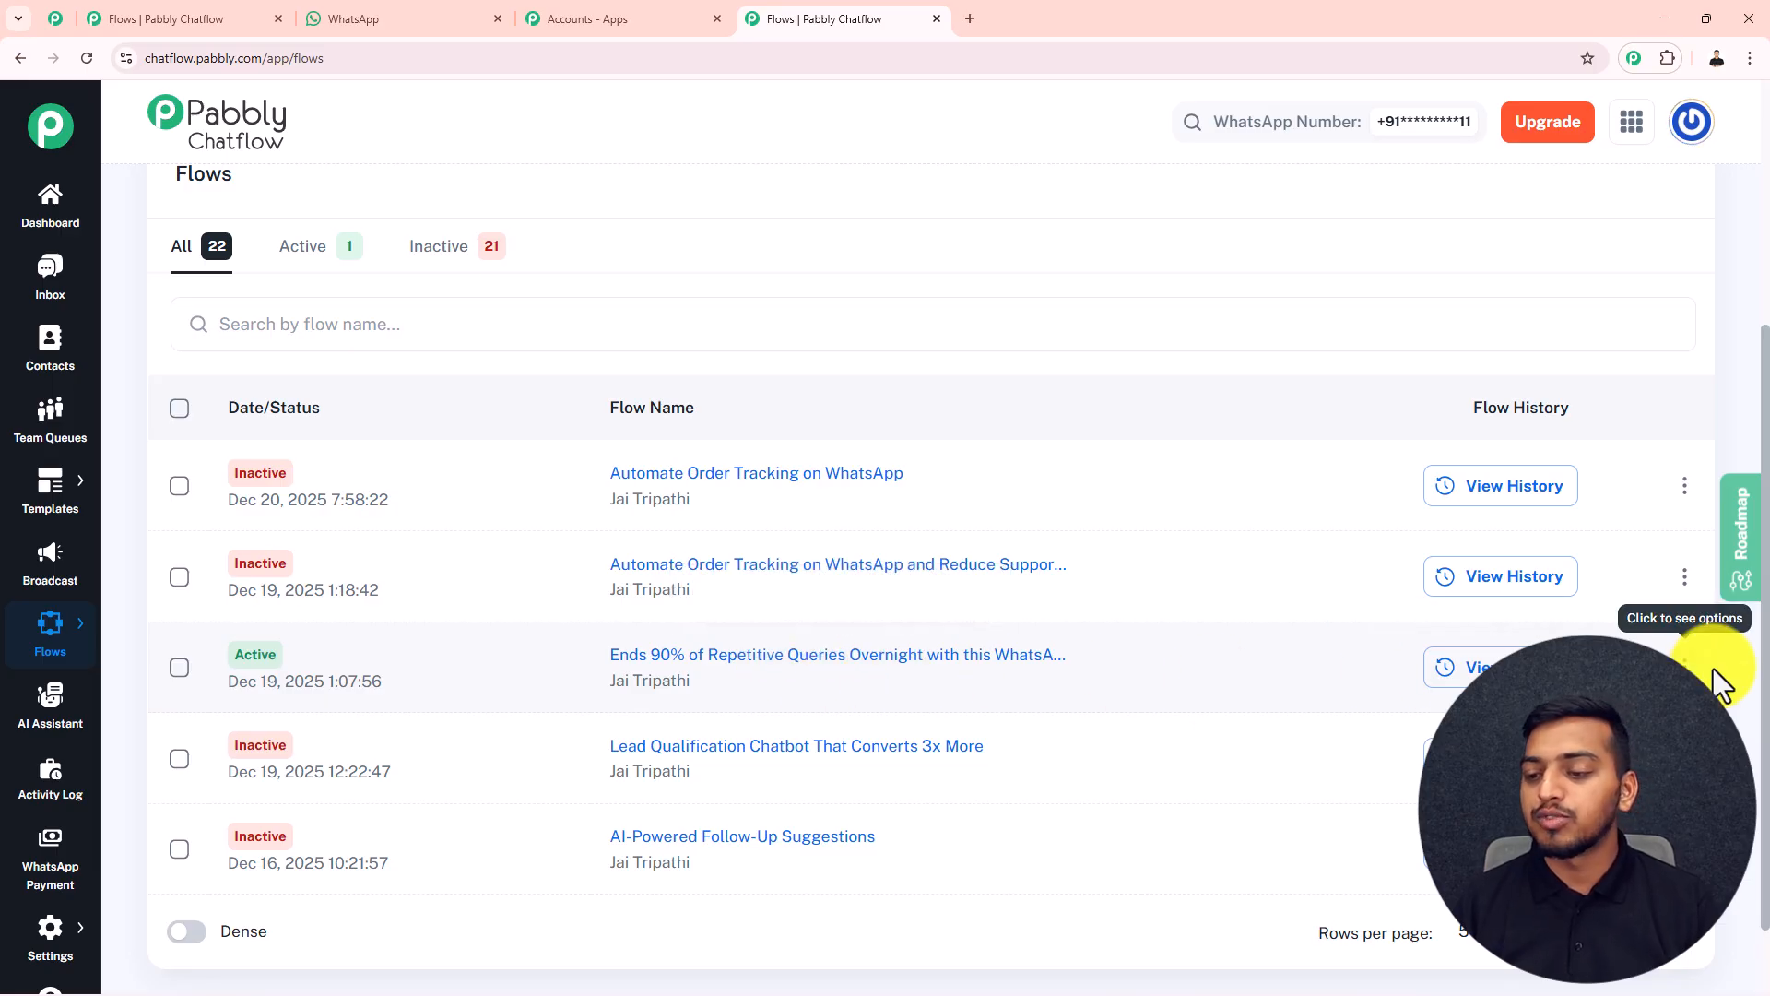
left_click(1567, 667)
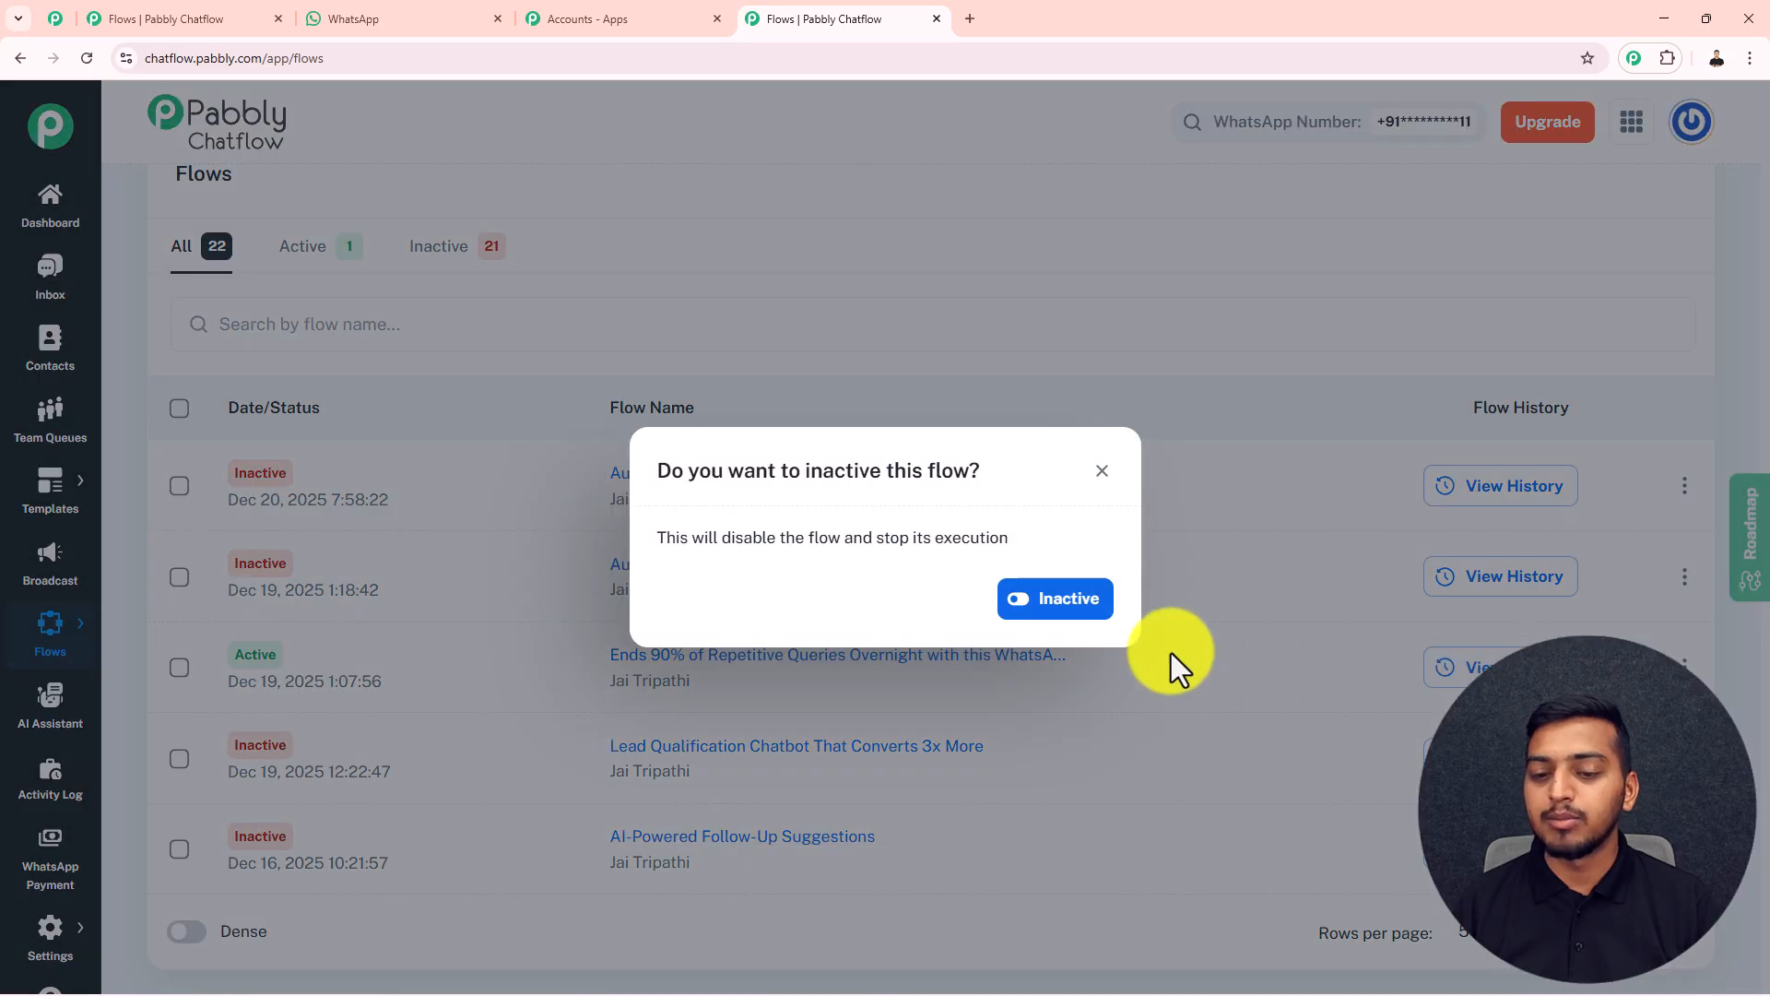
left_click(1070, 621)
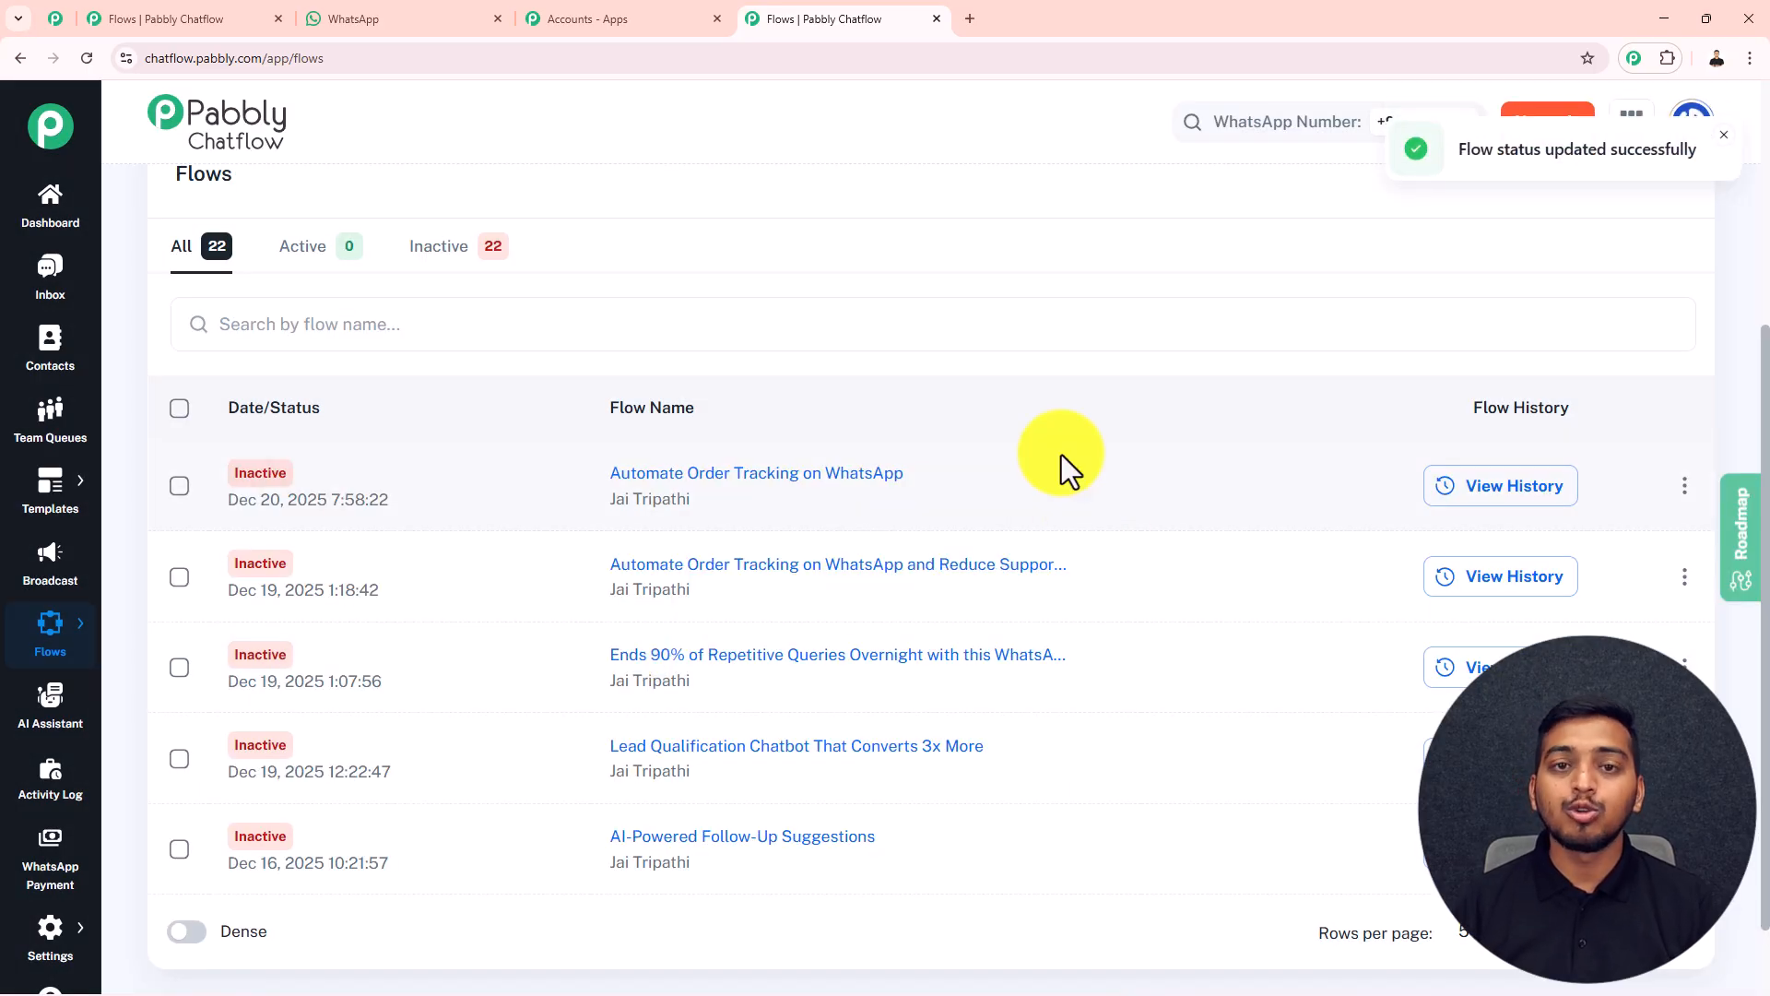
Add a new flow in the Flow Builder
scroll(1065, 462, "up", 4)
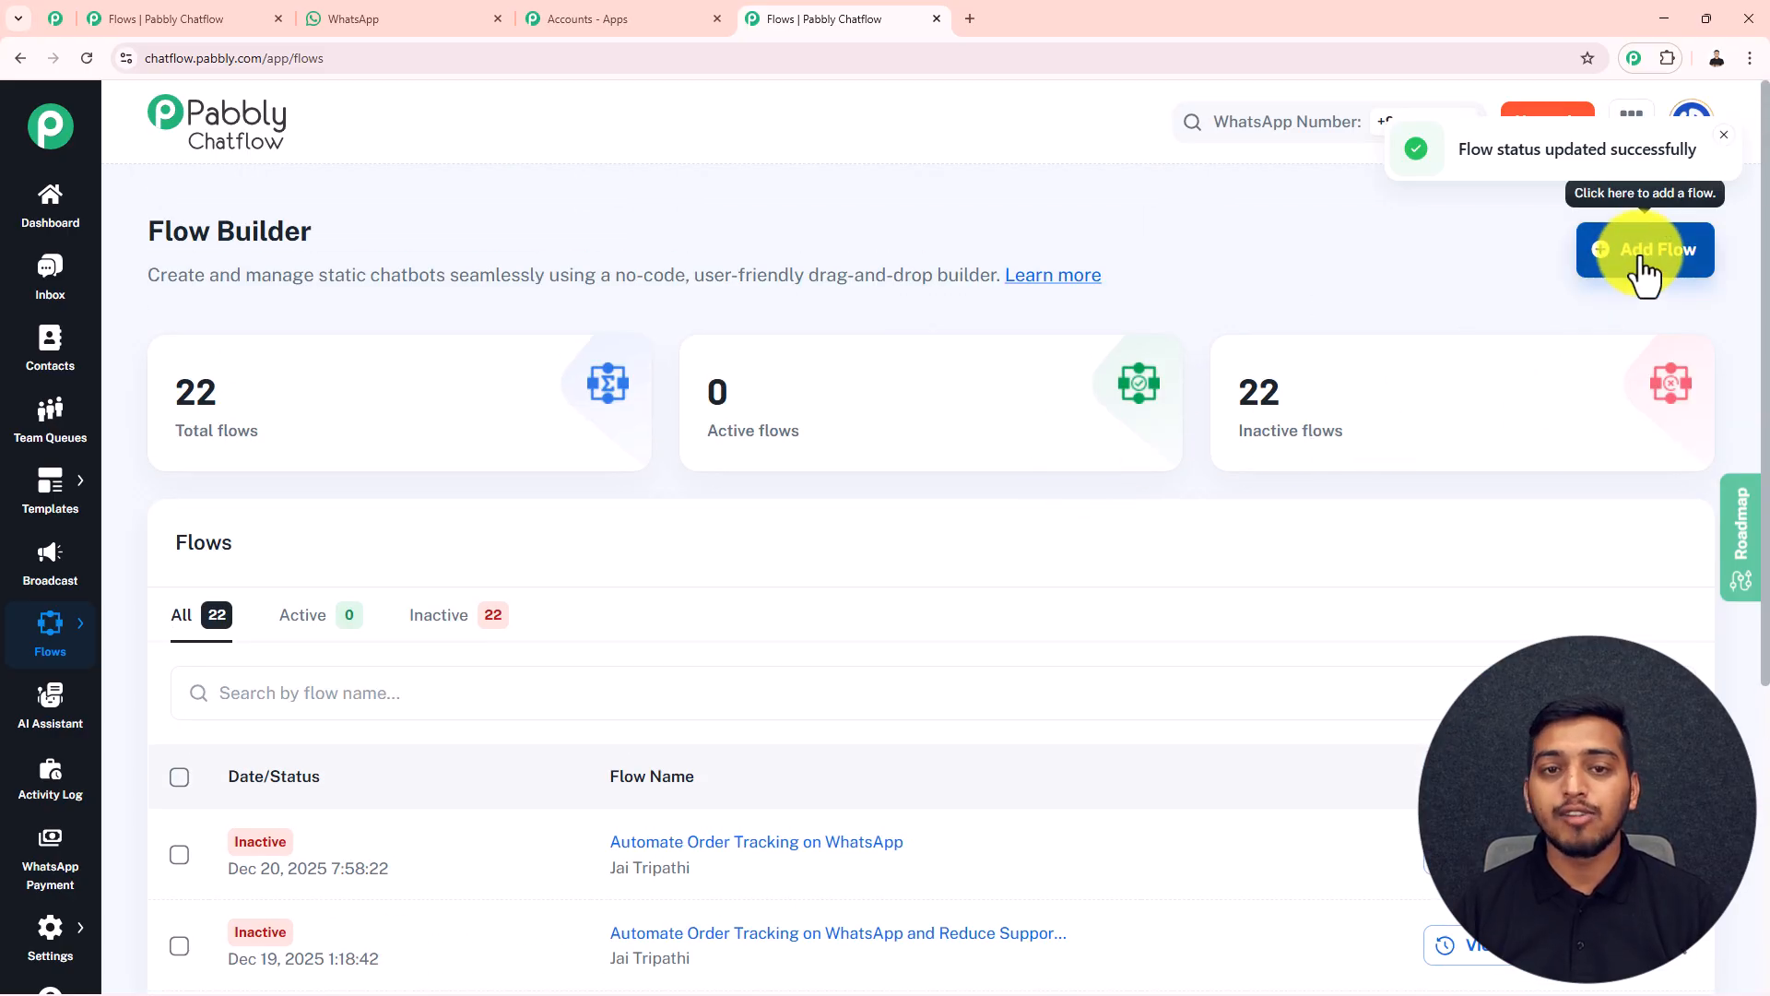
left_click(1603, 276)
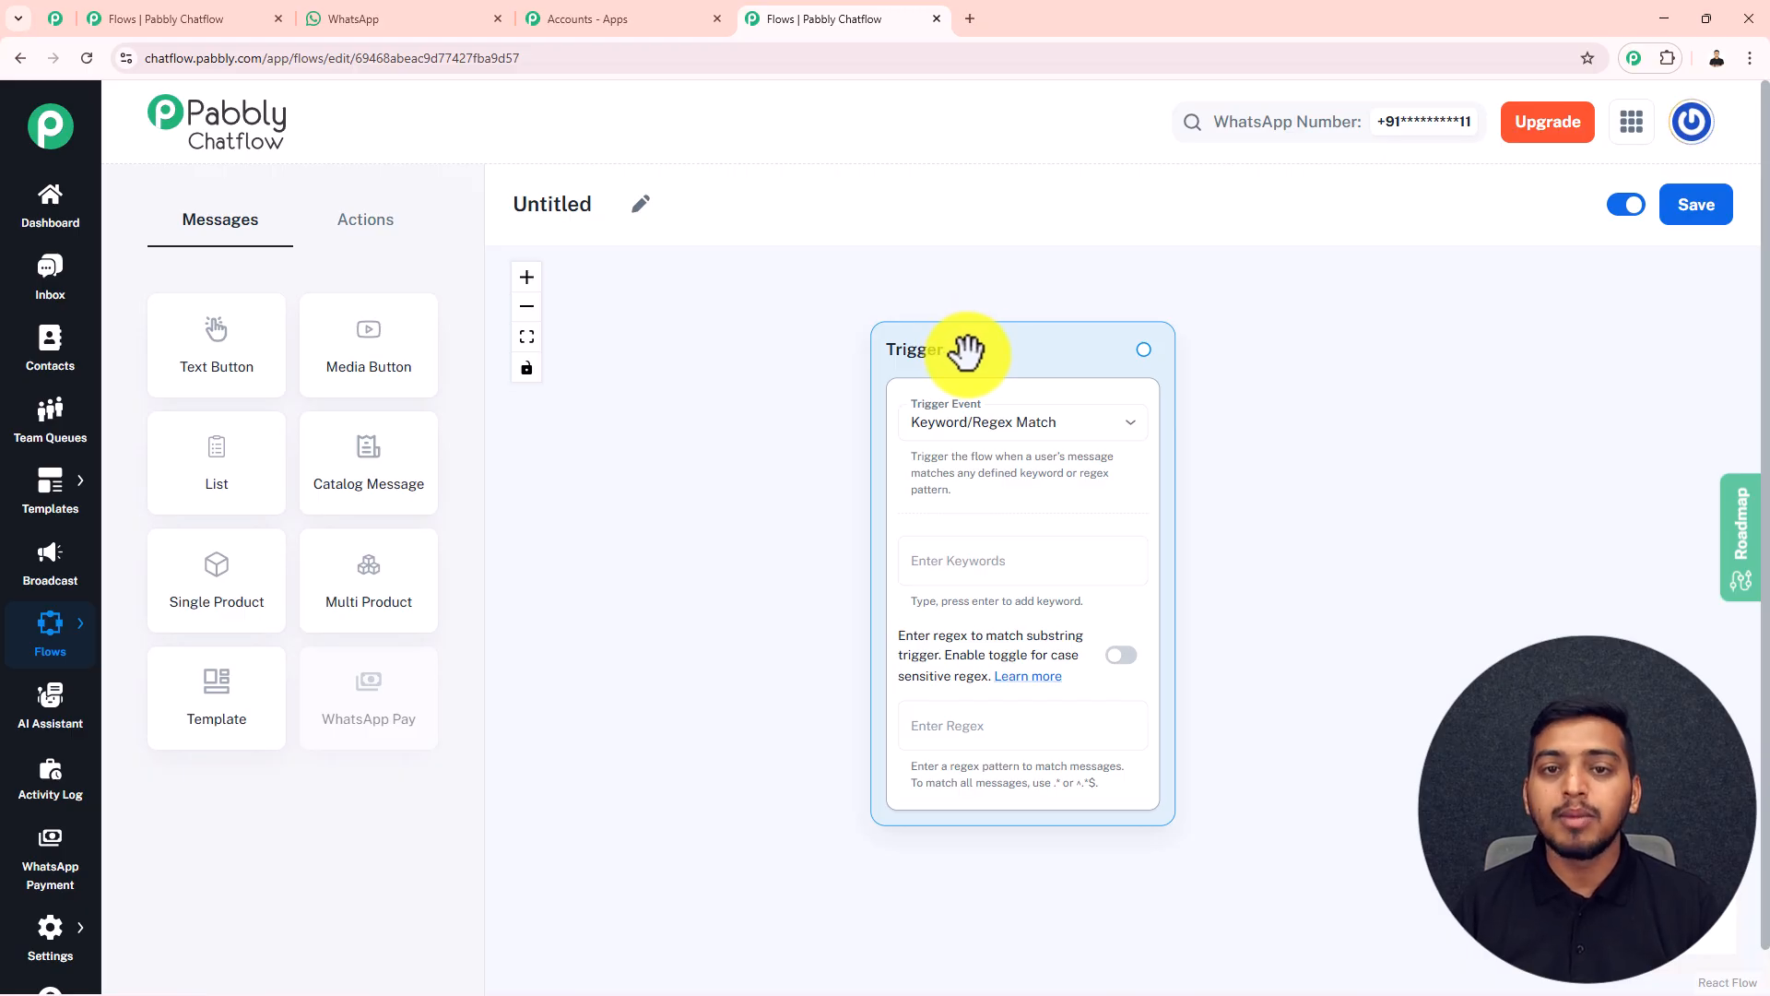
Look through the Pabbly Community page and return to the untitled flow's editor
left_click(55, 17)
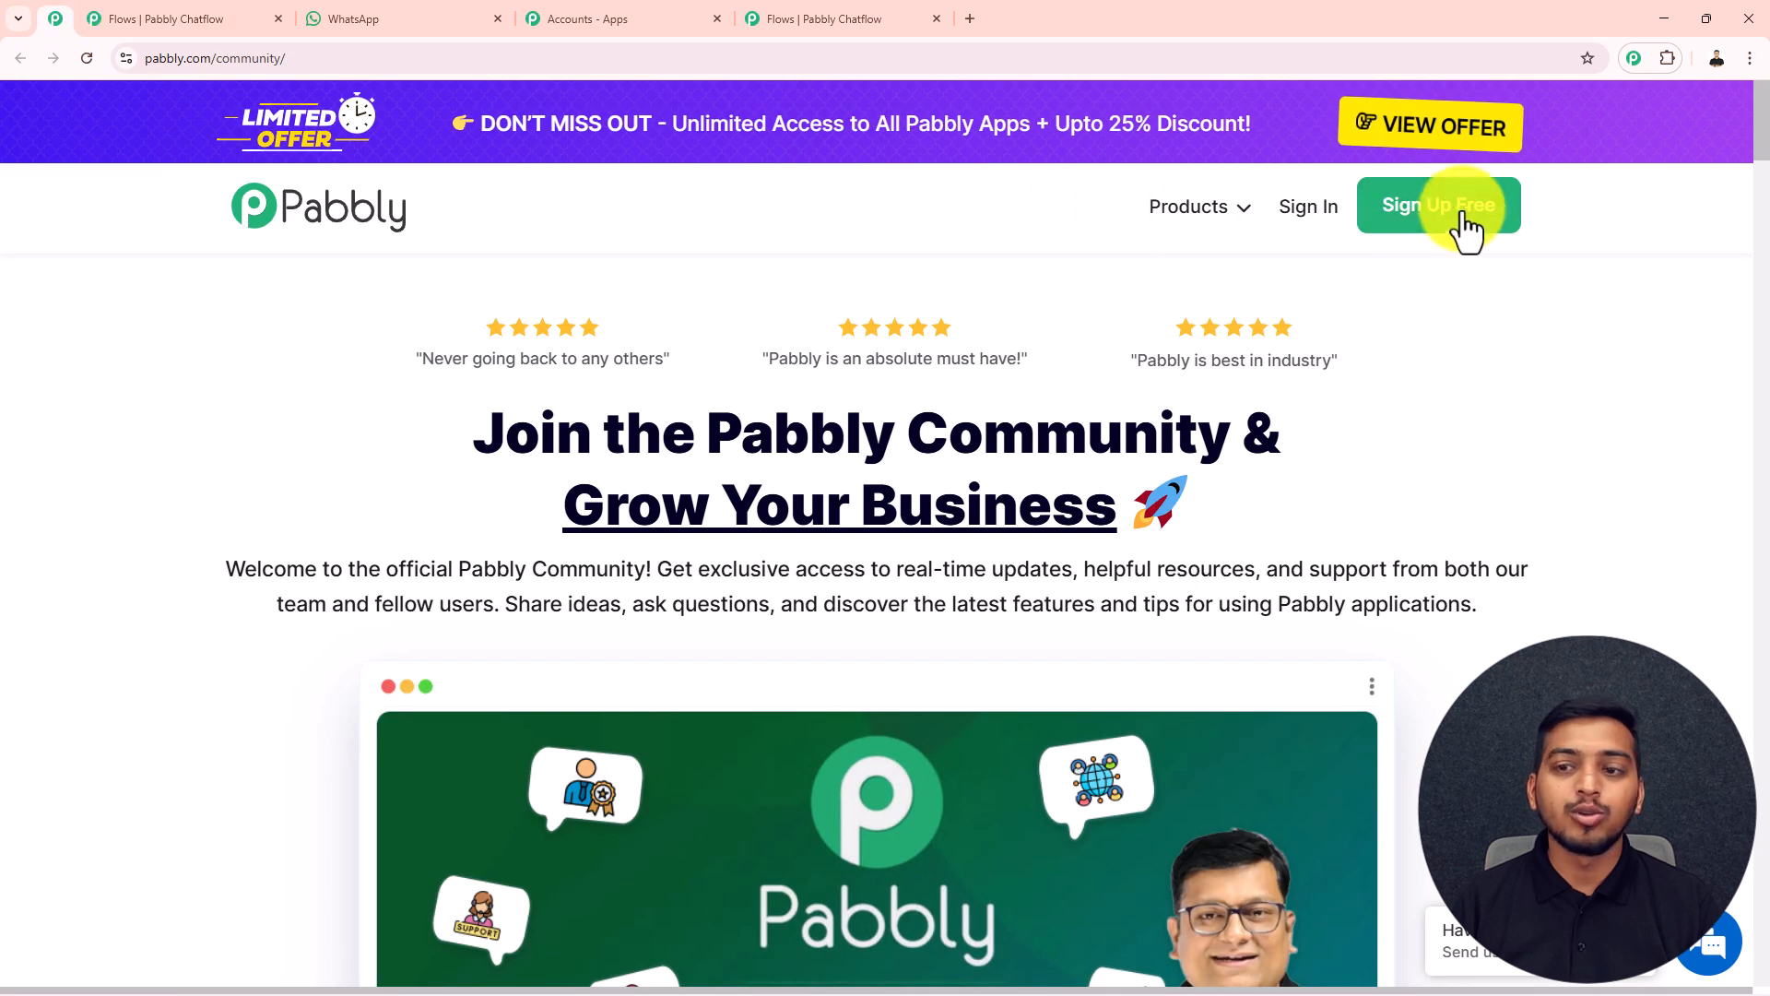
middle_click(1546, 263)
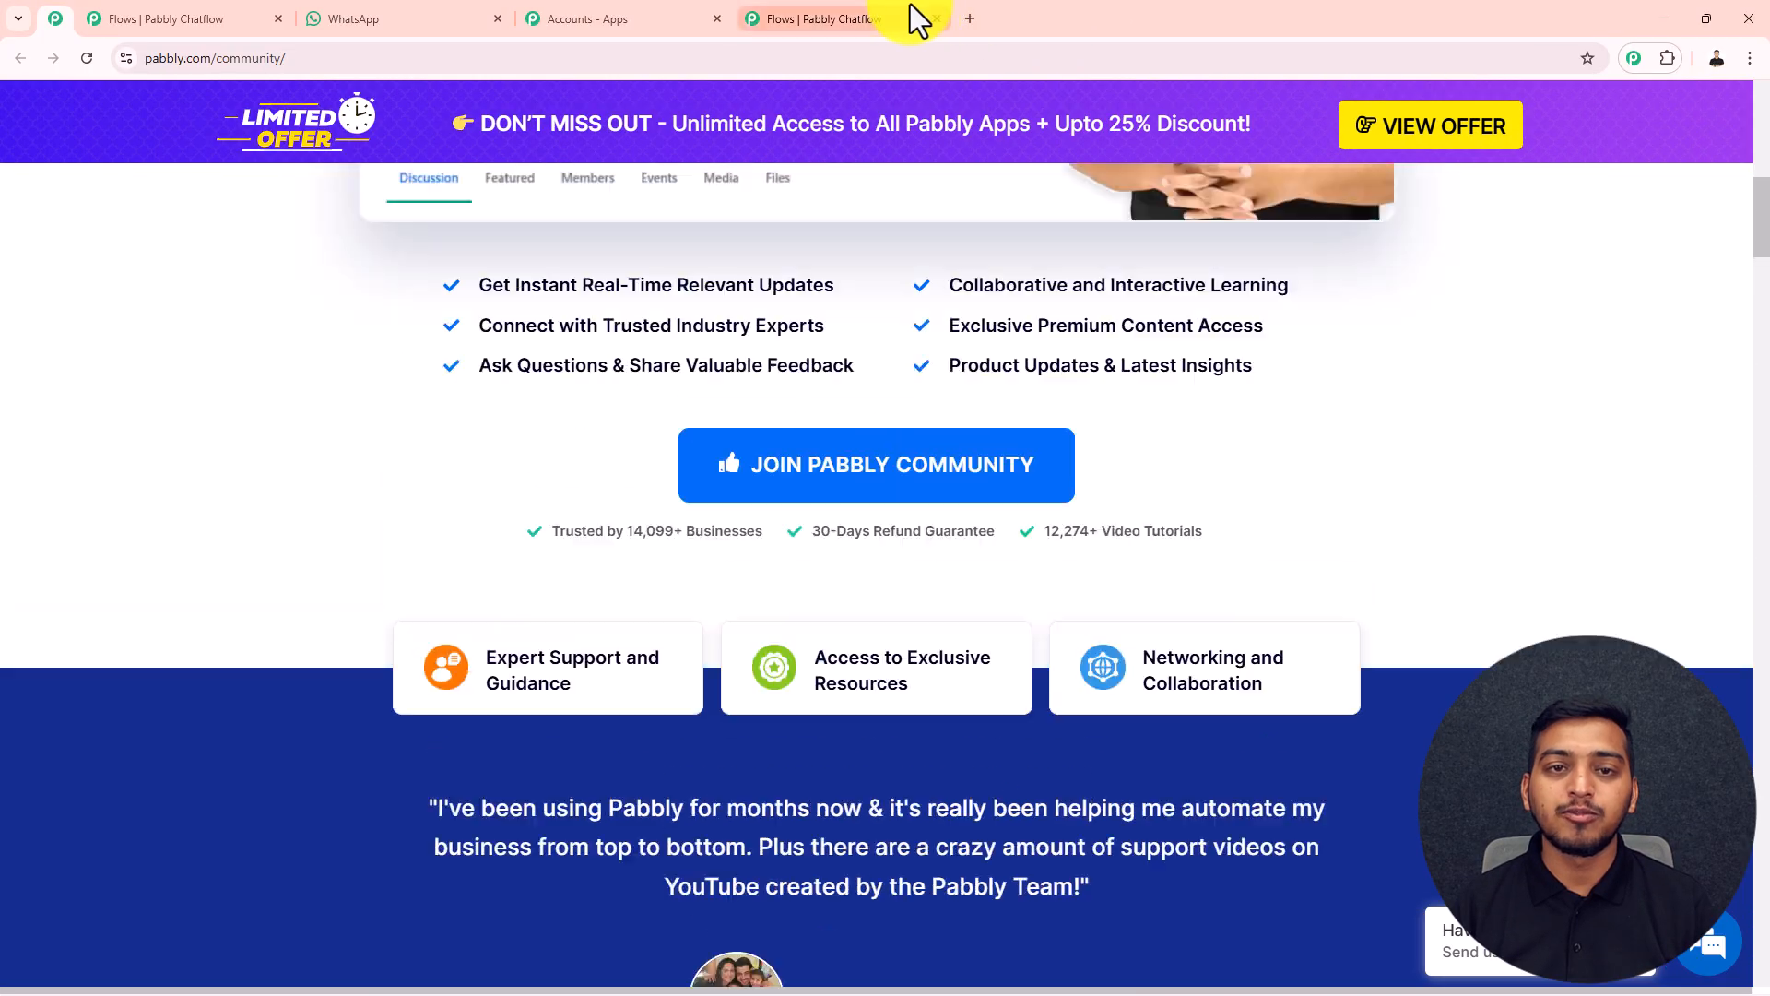
left_click(911, 7)
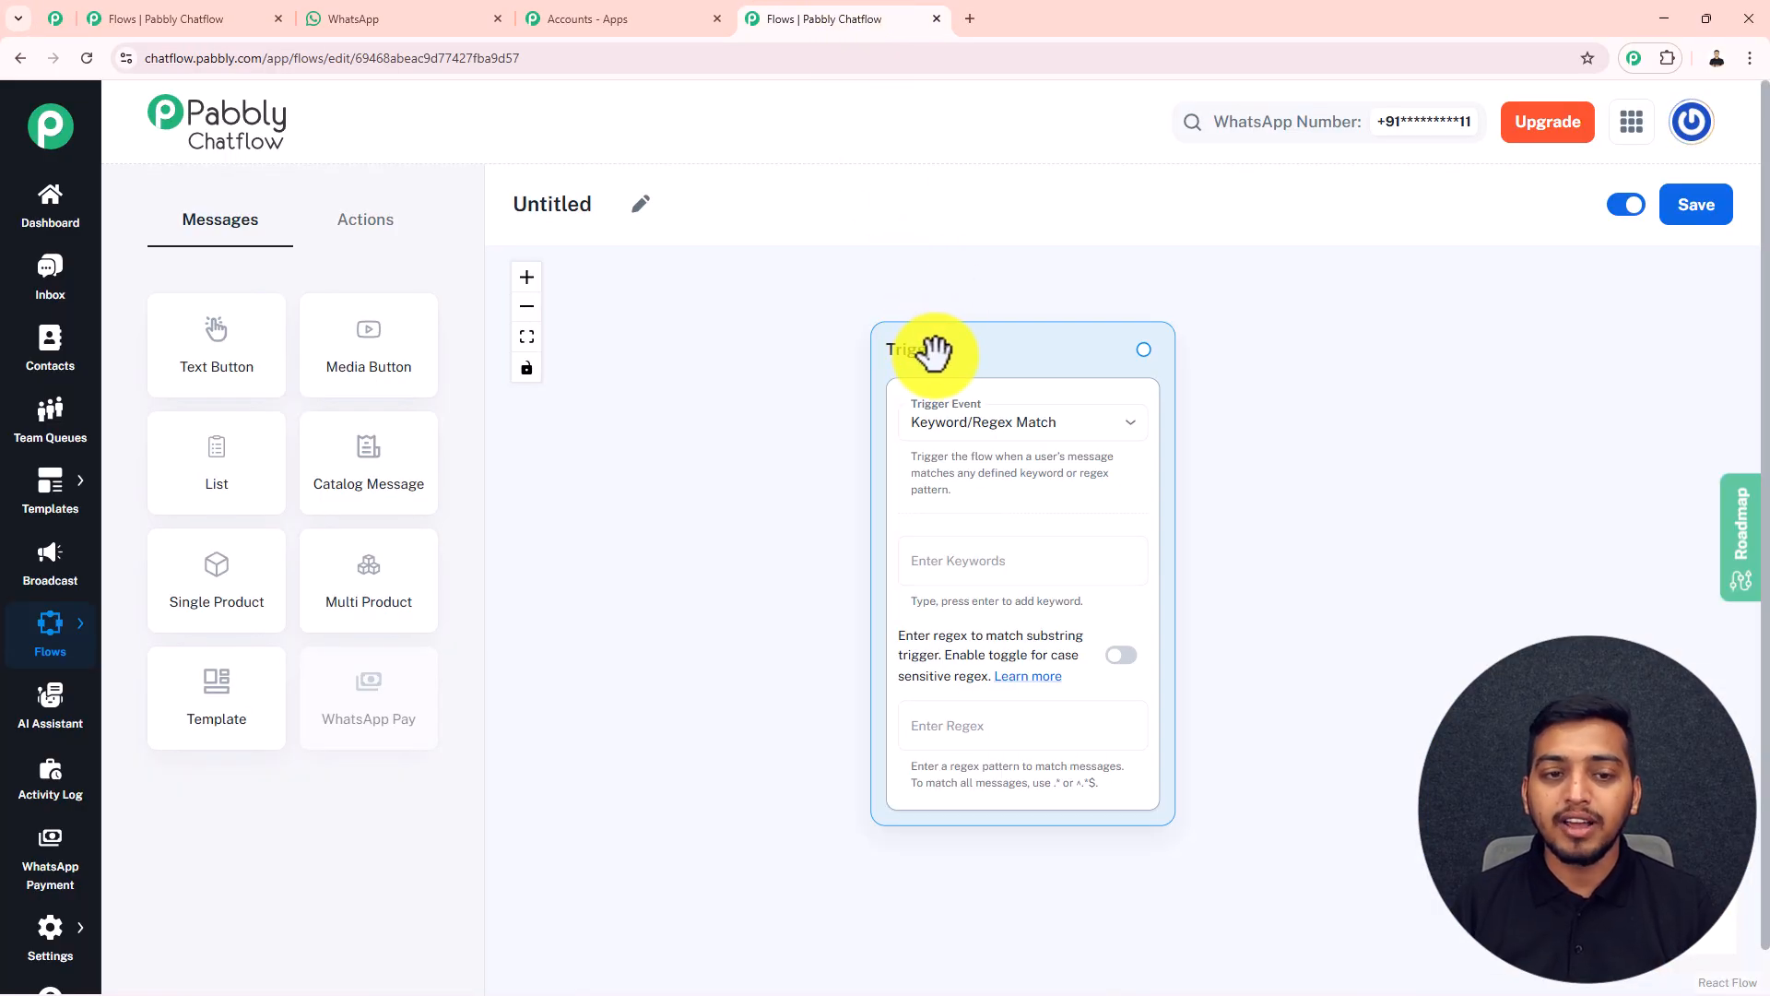
Rename the untitled flow as "Ends 90% of Repetitive Queries Overnight"
left_click(641, 204)
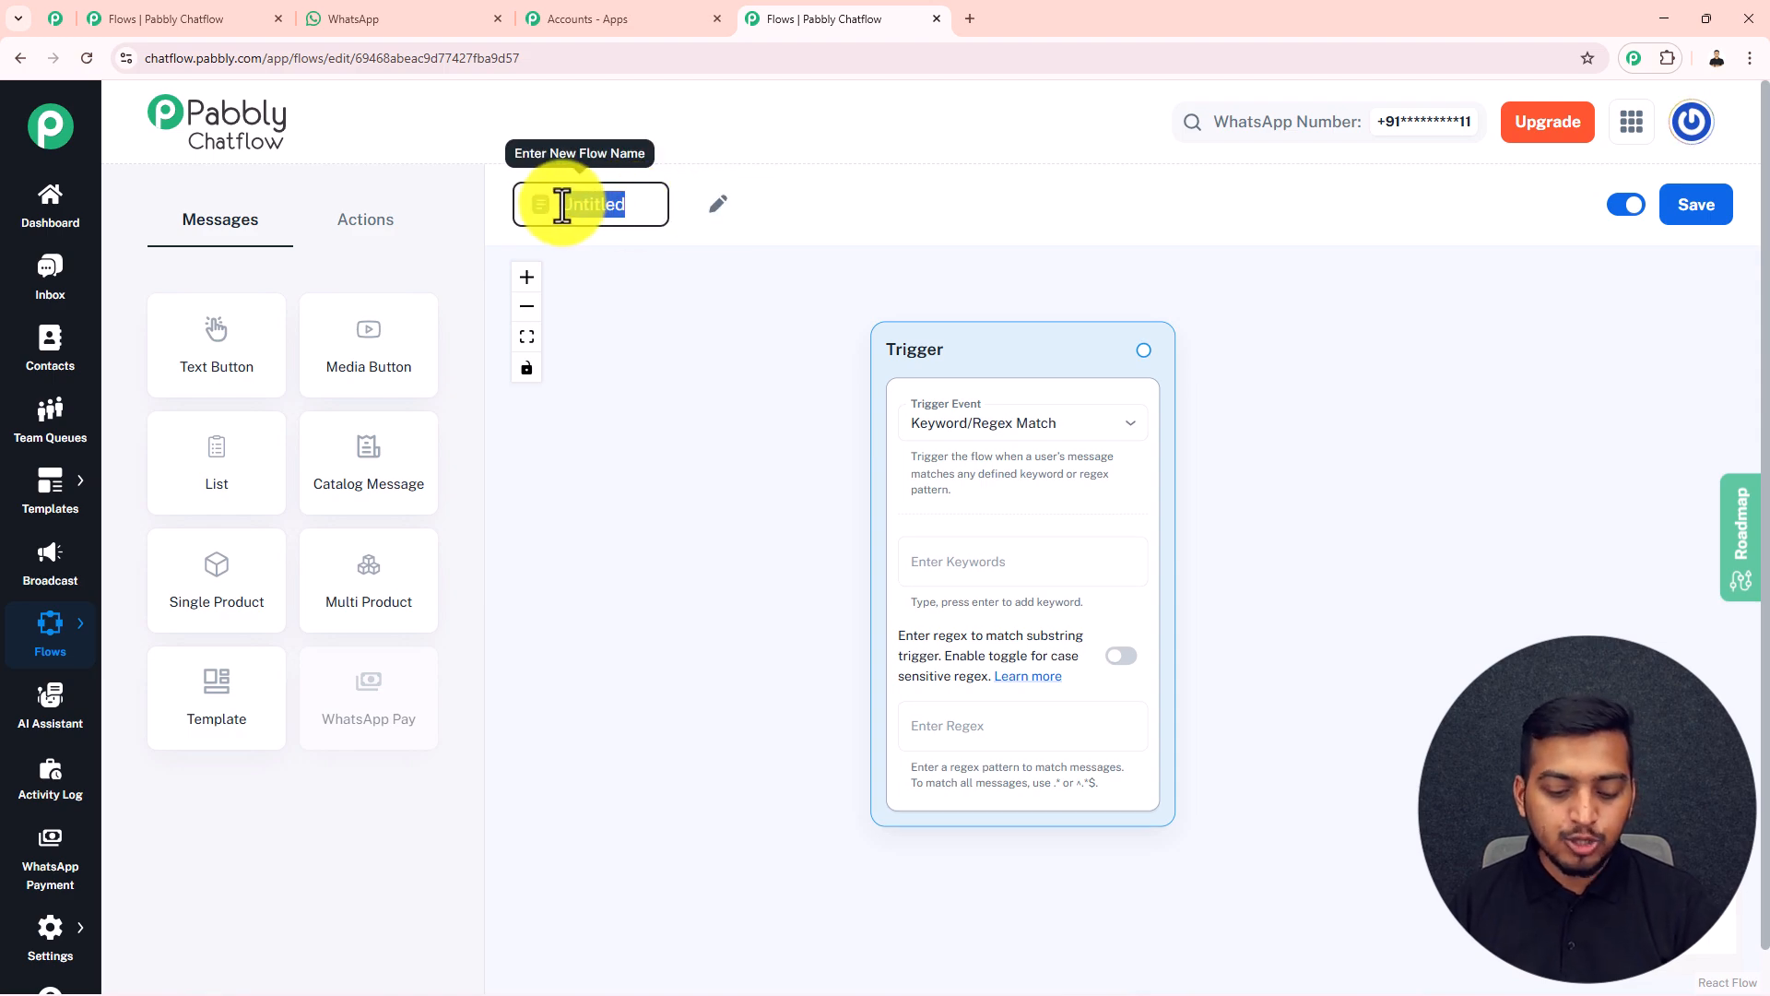
type("Ends 90% of Repetitive Queries Overnight")
left_click(655, 269)
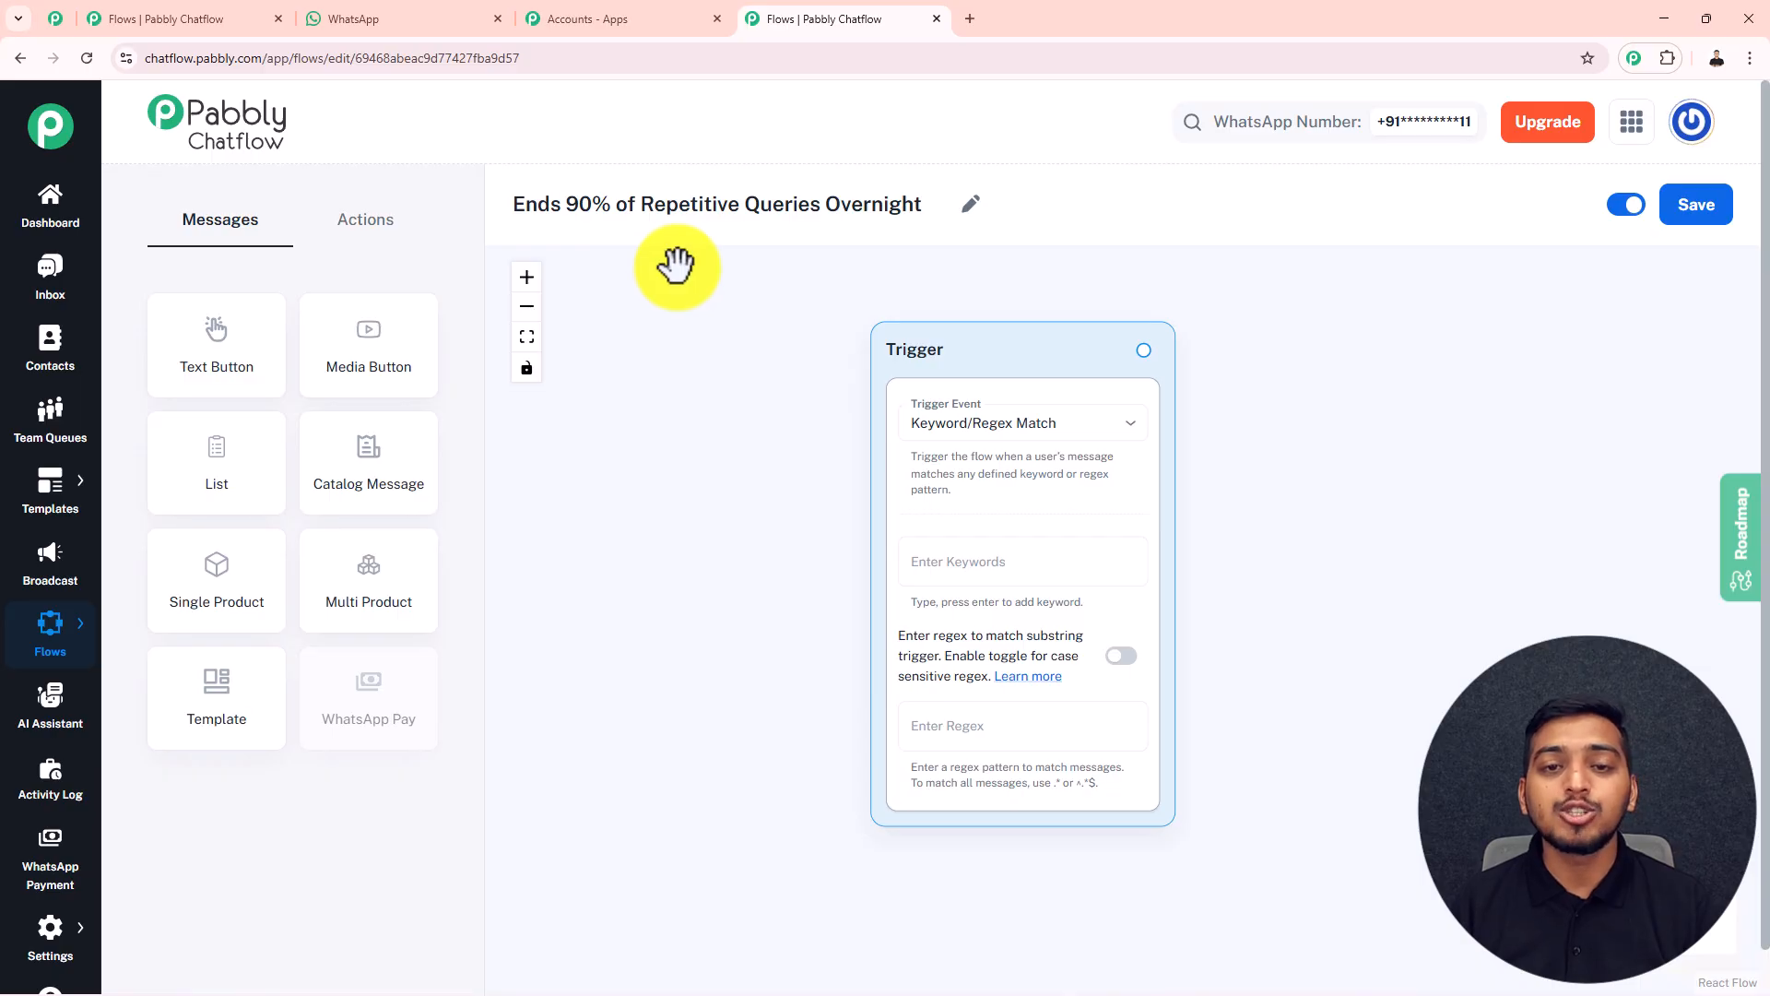
Move the Trigger block toward the canvas's upper left and choose Keyword/Regex Match as its trigger event
left_click_drag(901, 347, 761, 316)
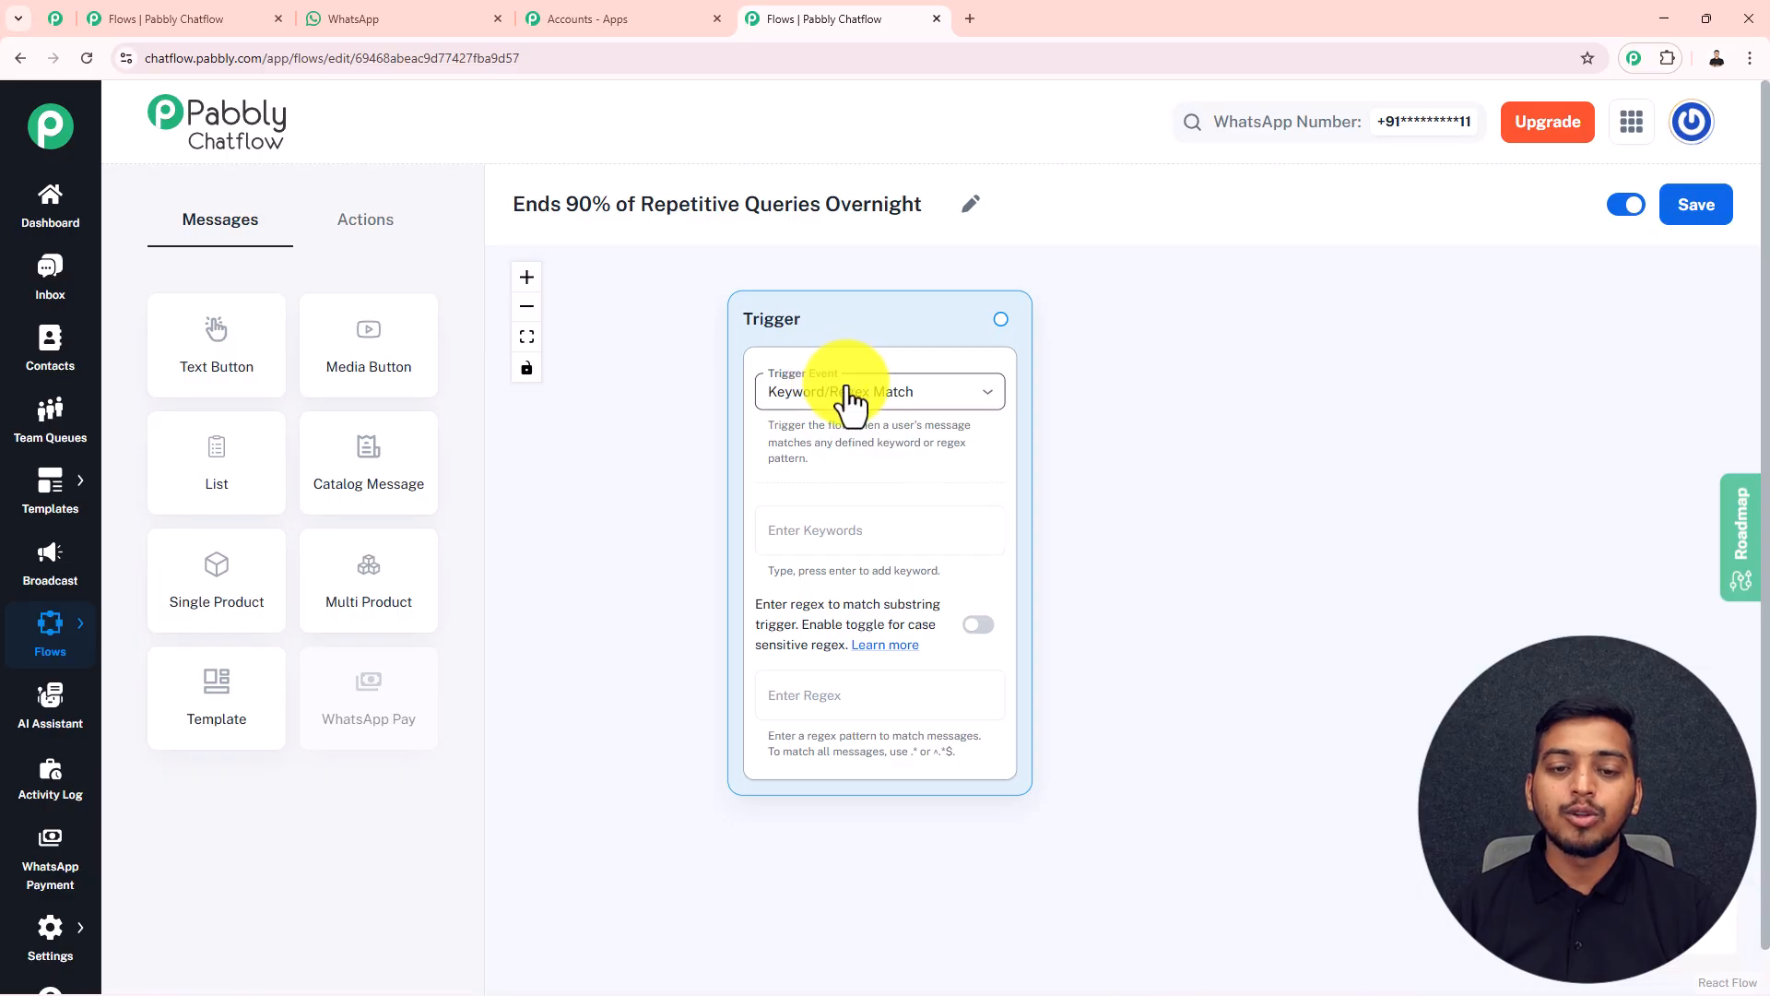
left_click(926, 403)
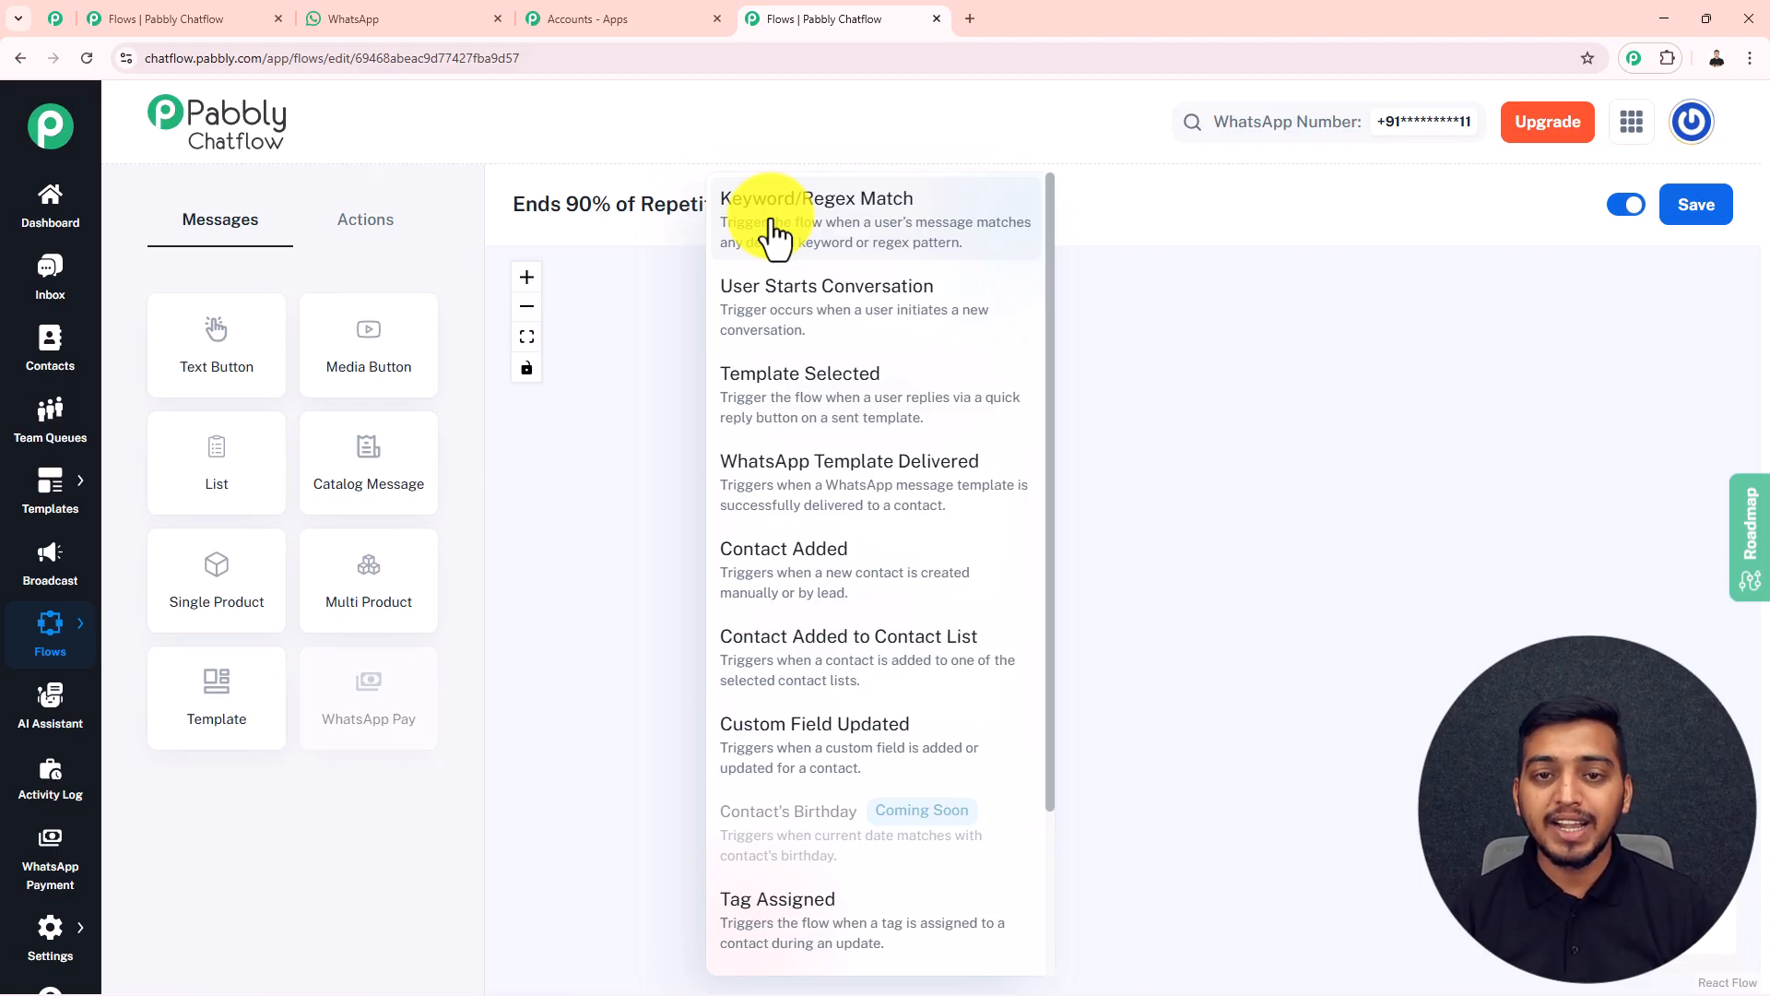
left_click(893, 247)
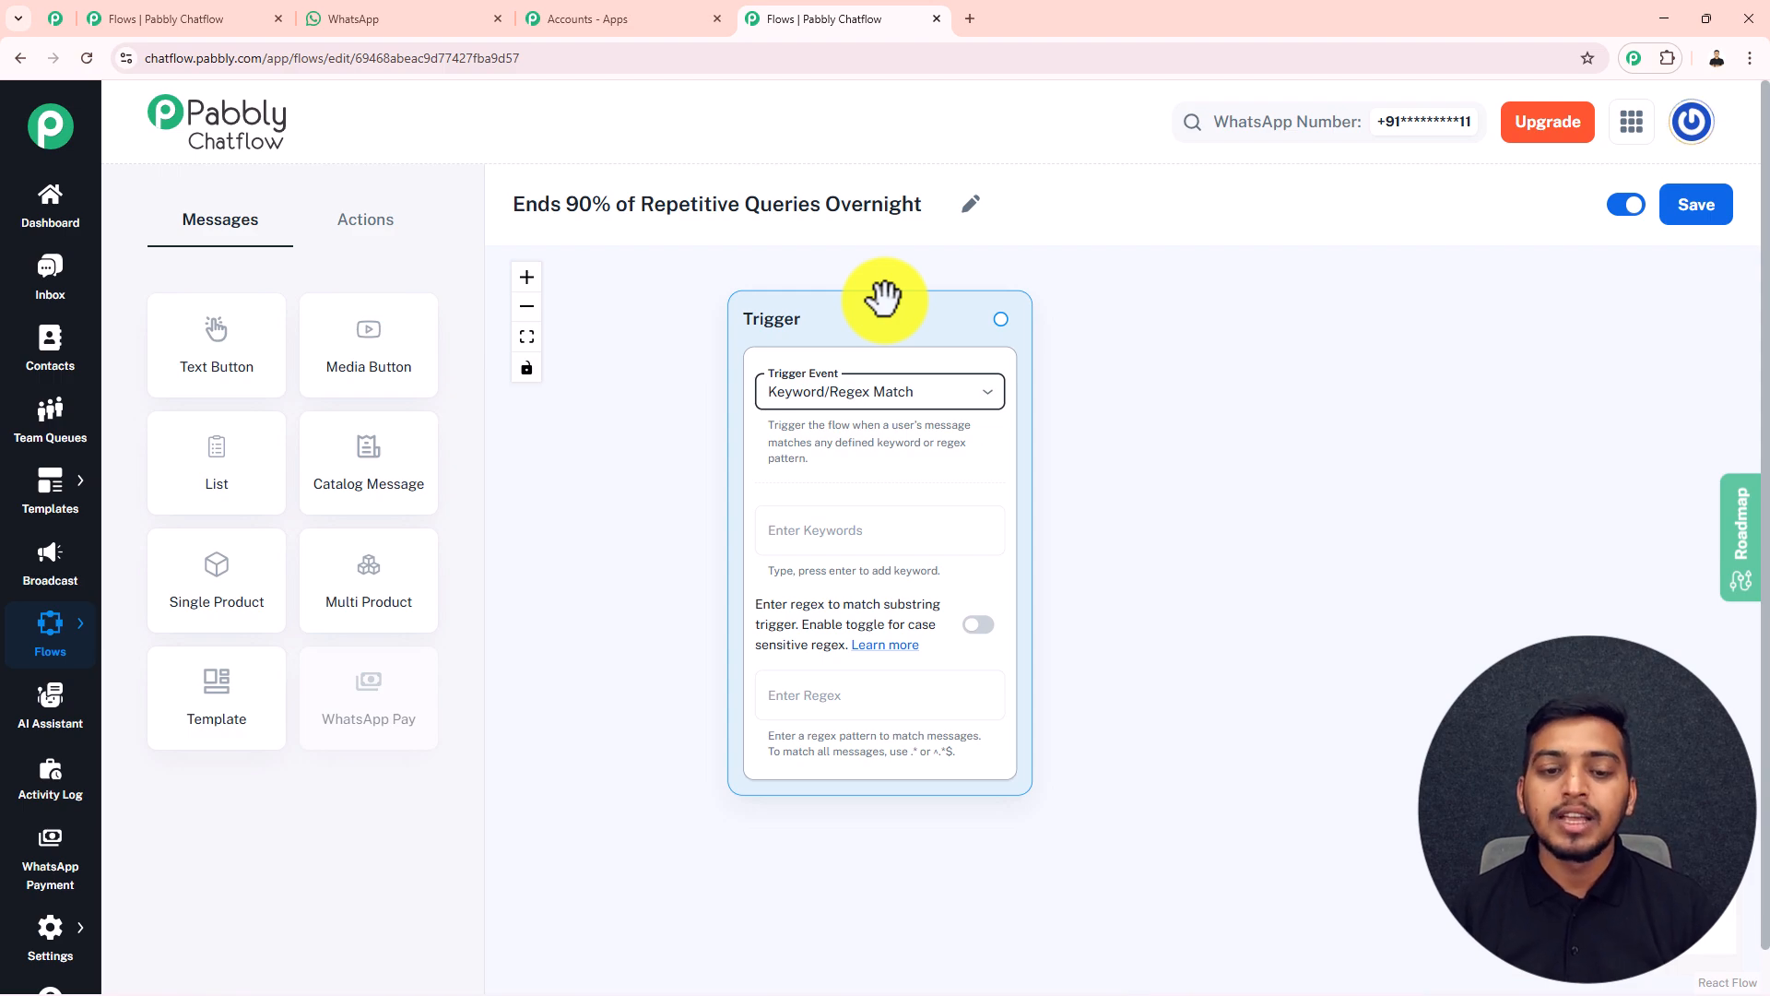
Add the keywords "Hello" and "Support" to the Trigger block
left_click(788, 526)
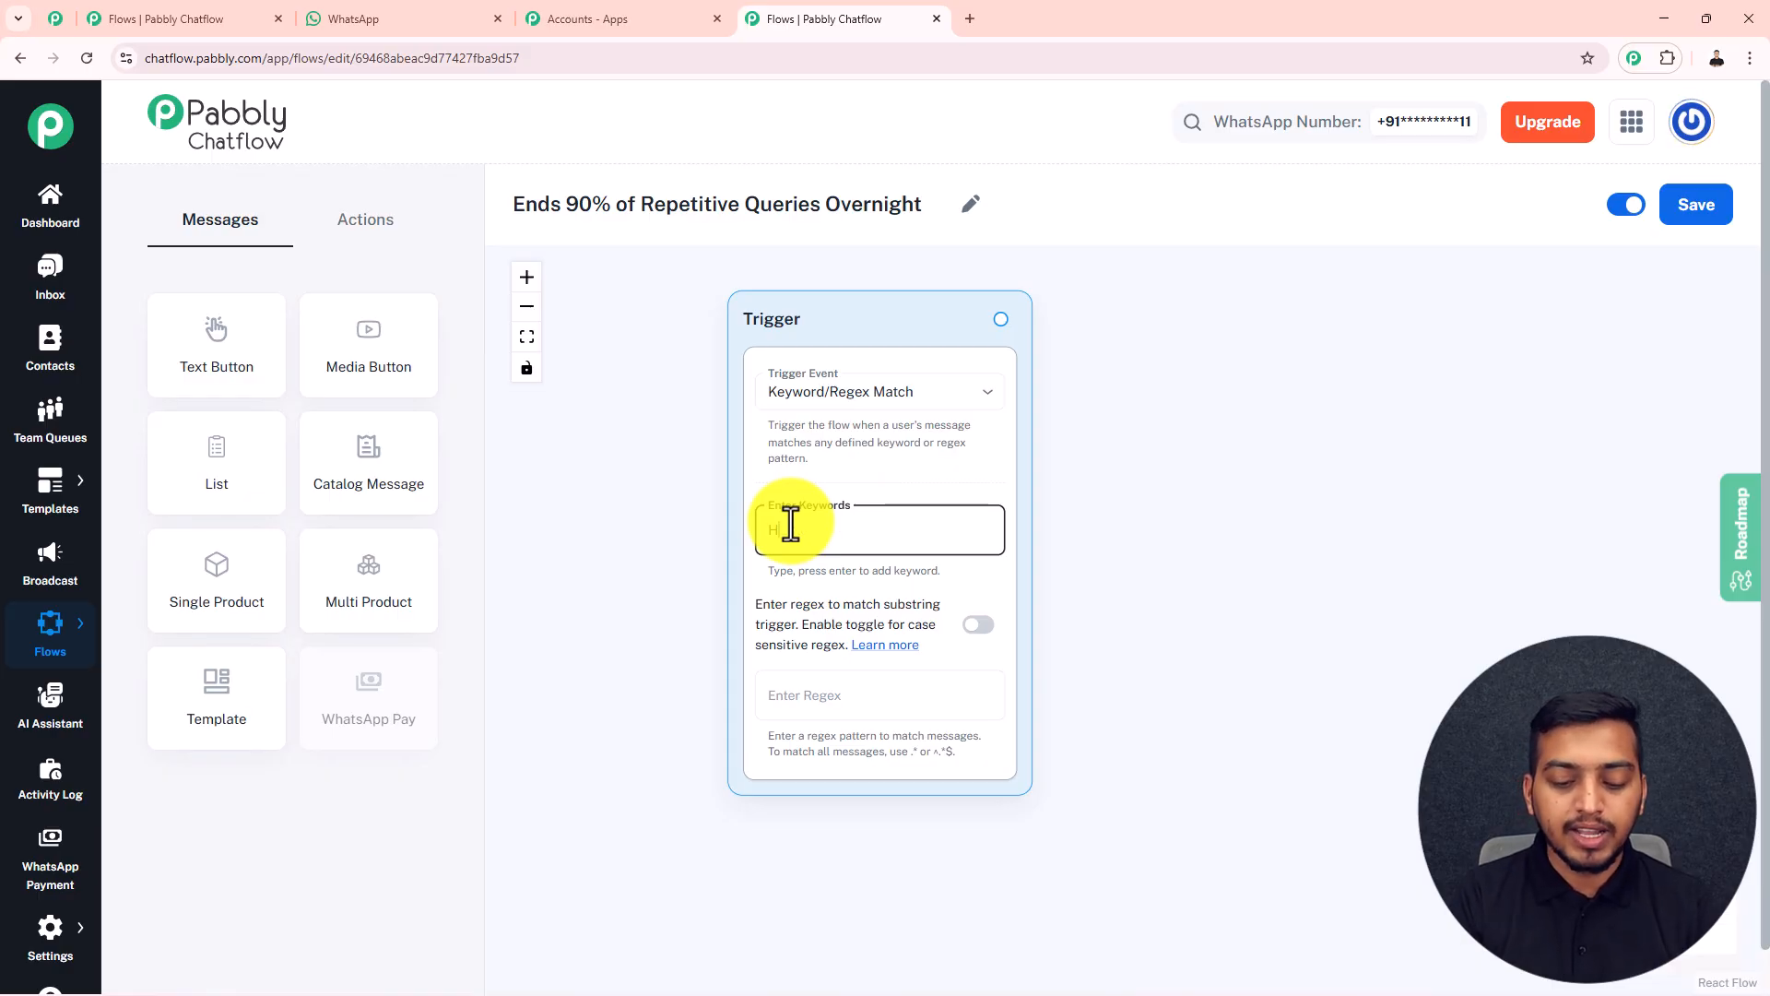
type("Hello")
key("Return")
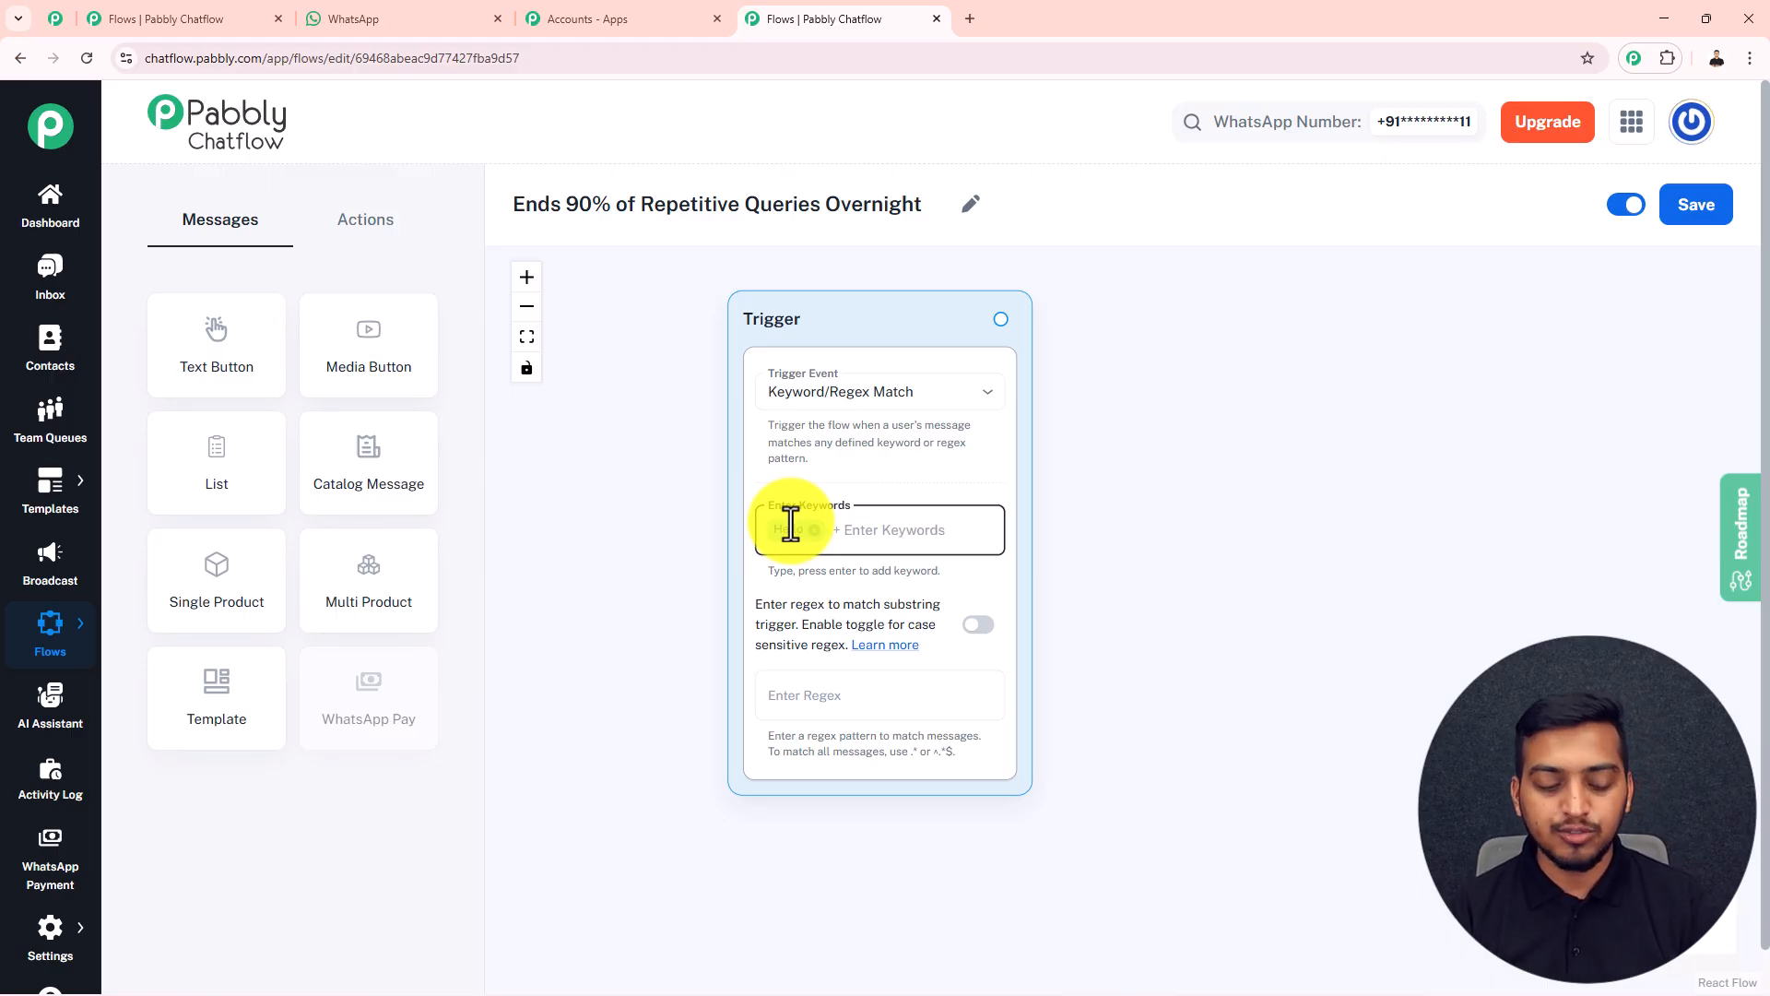
type("Support")
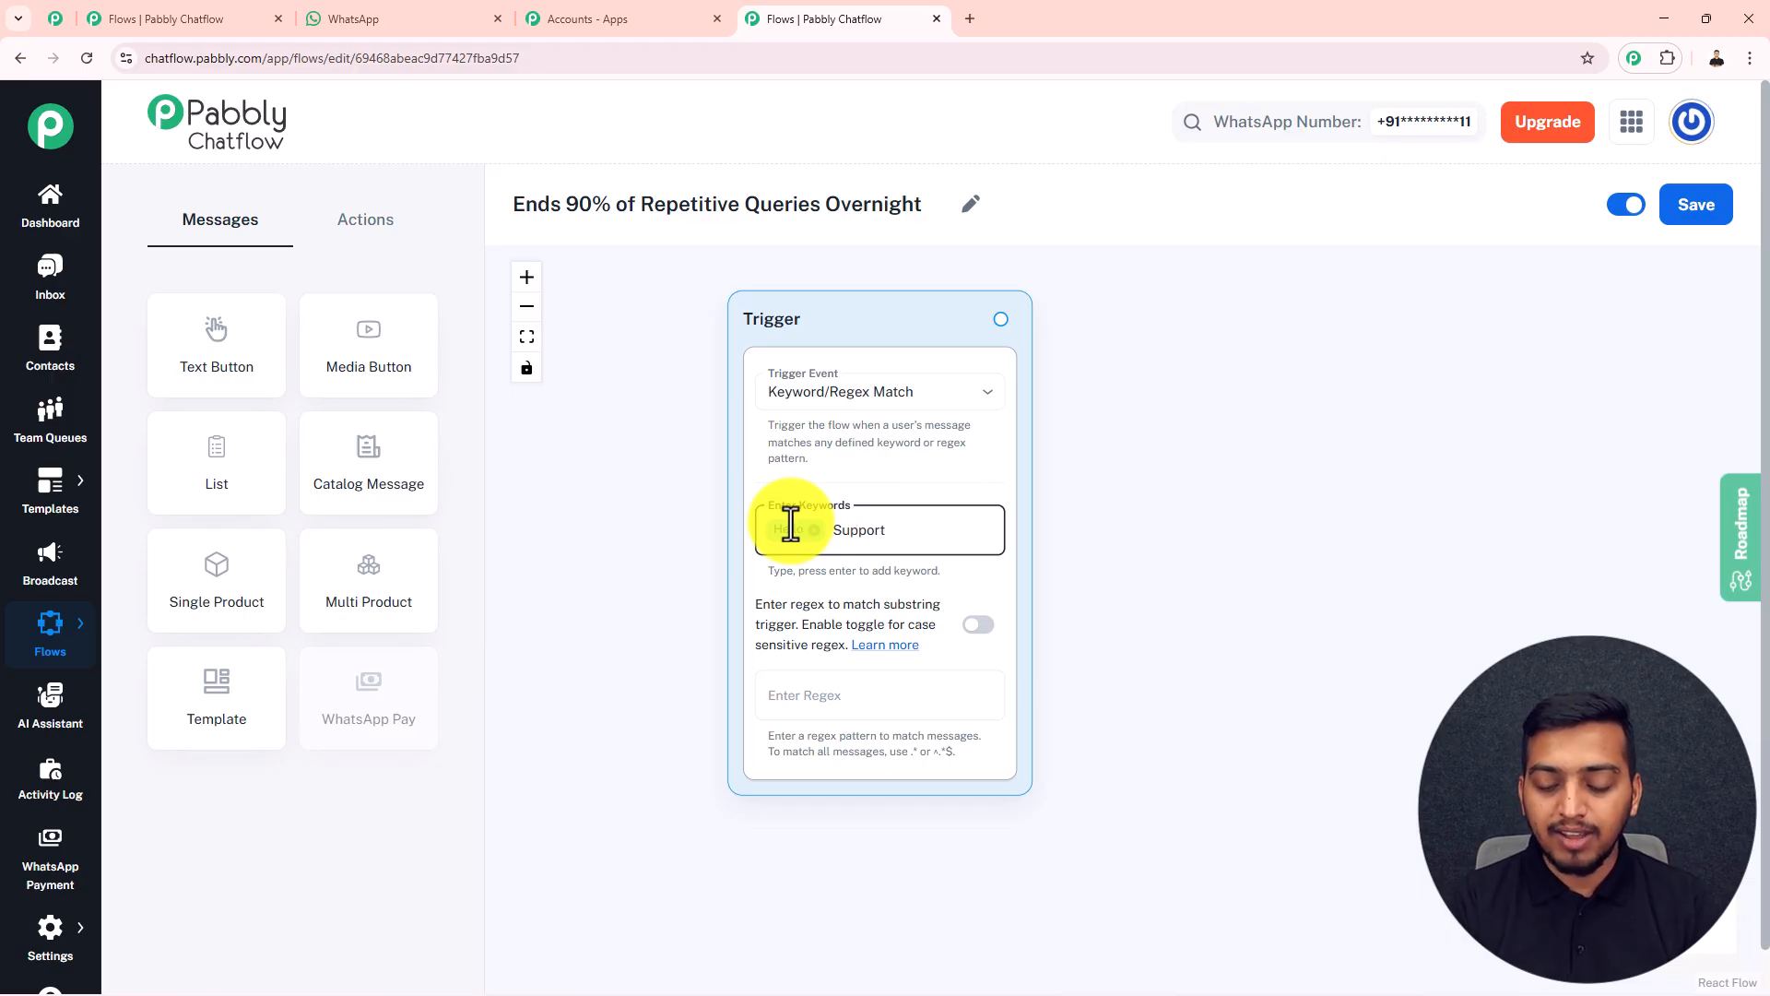
key("Return")
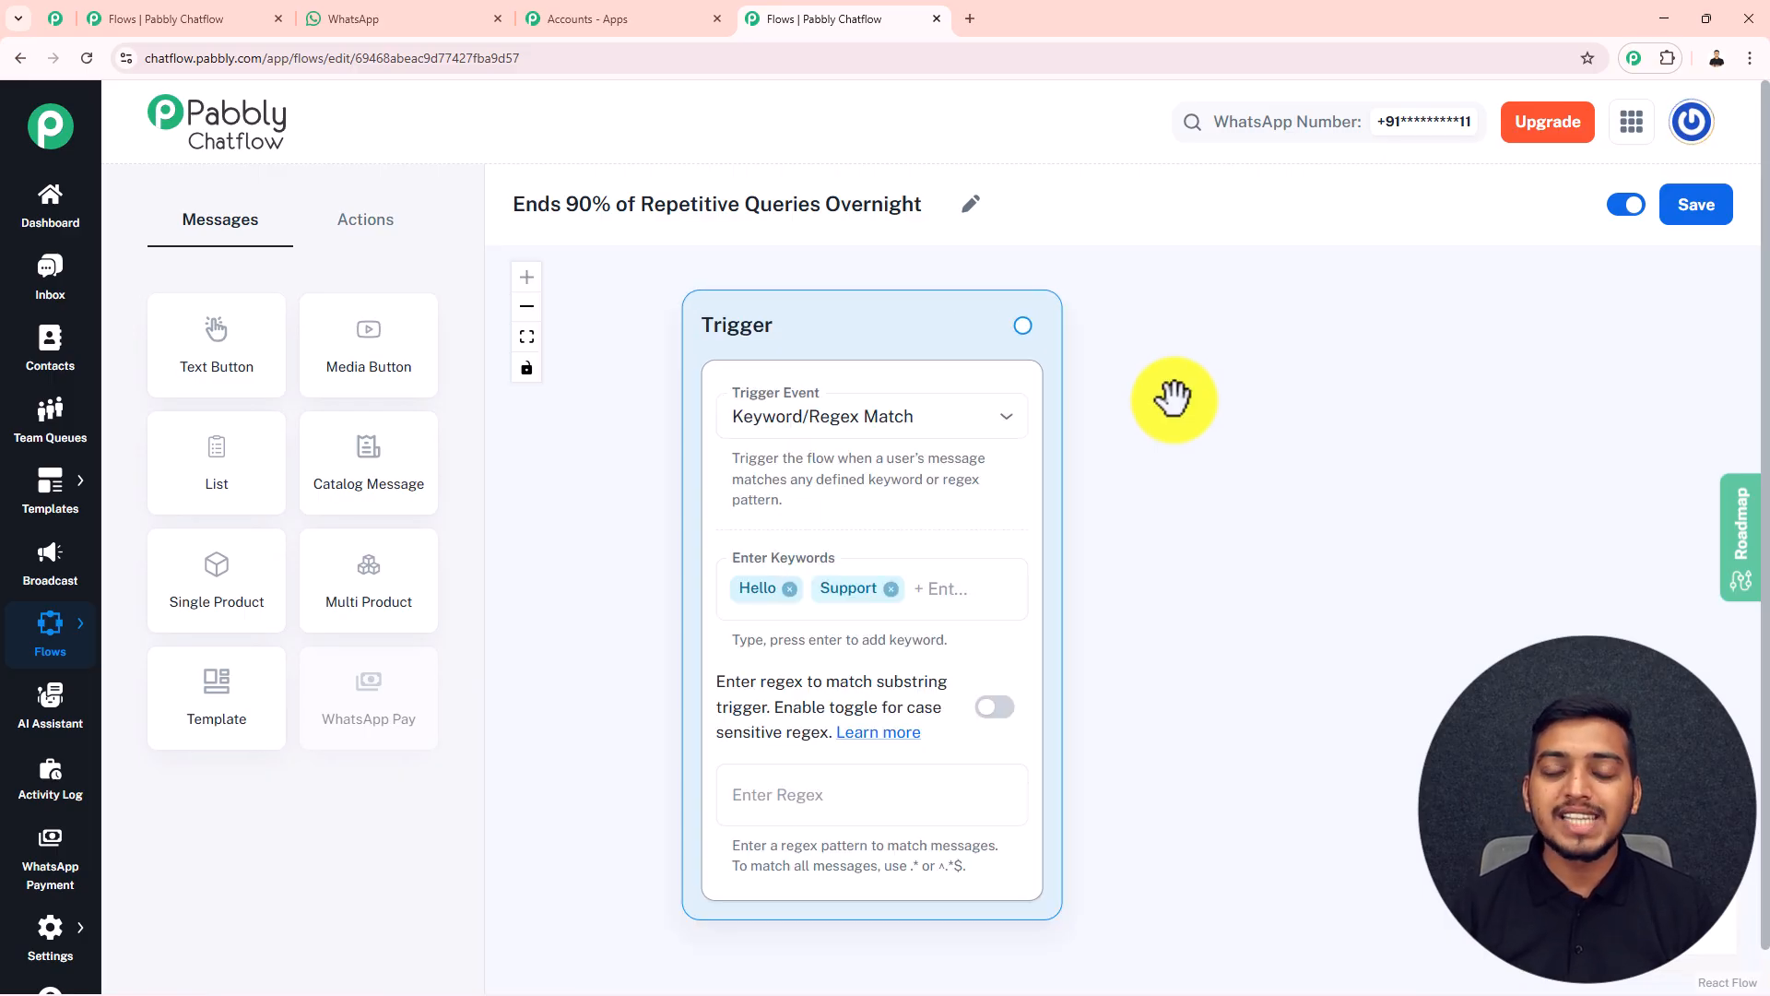
scroll(1171, 401, "down", 3)
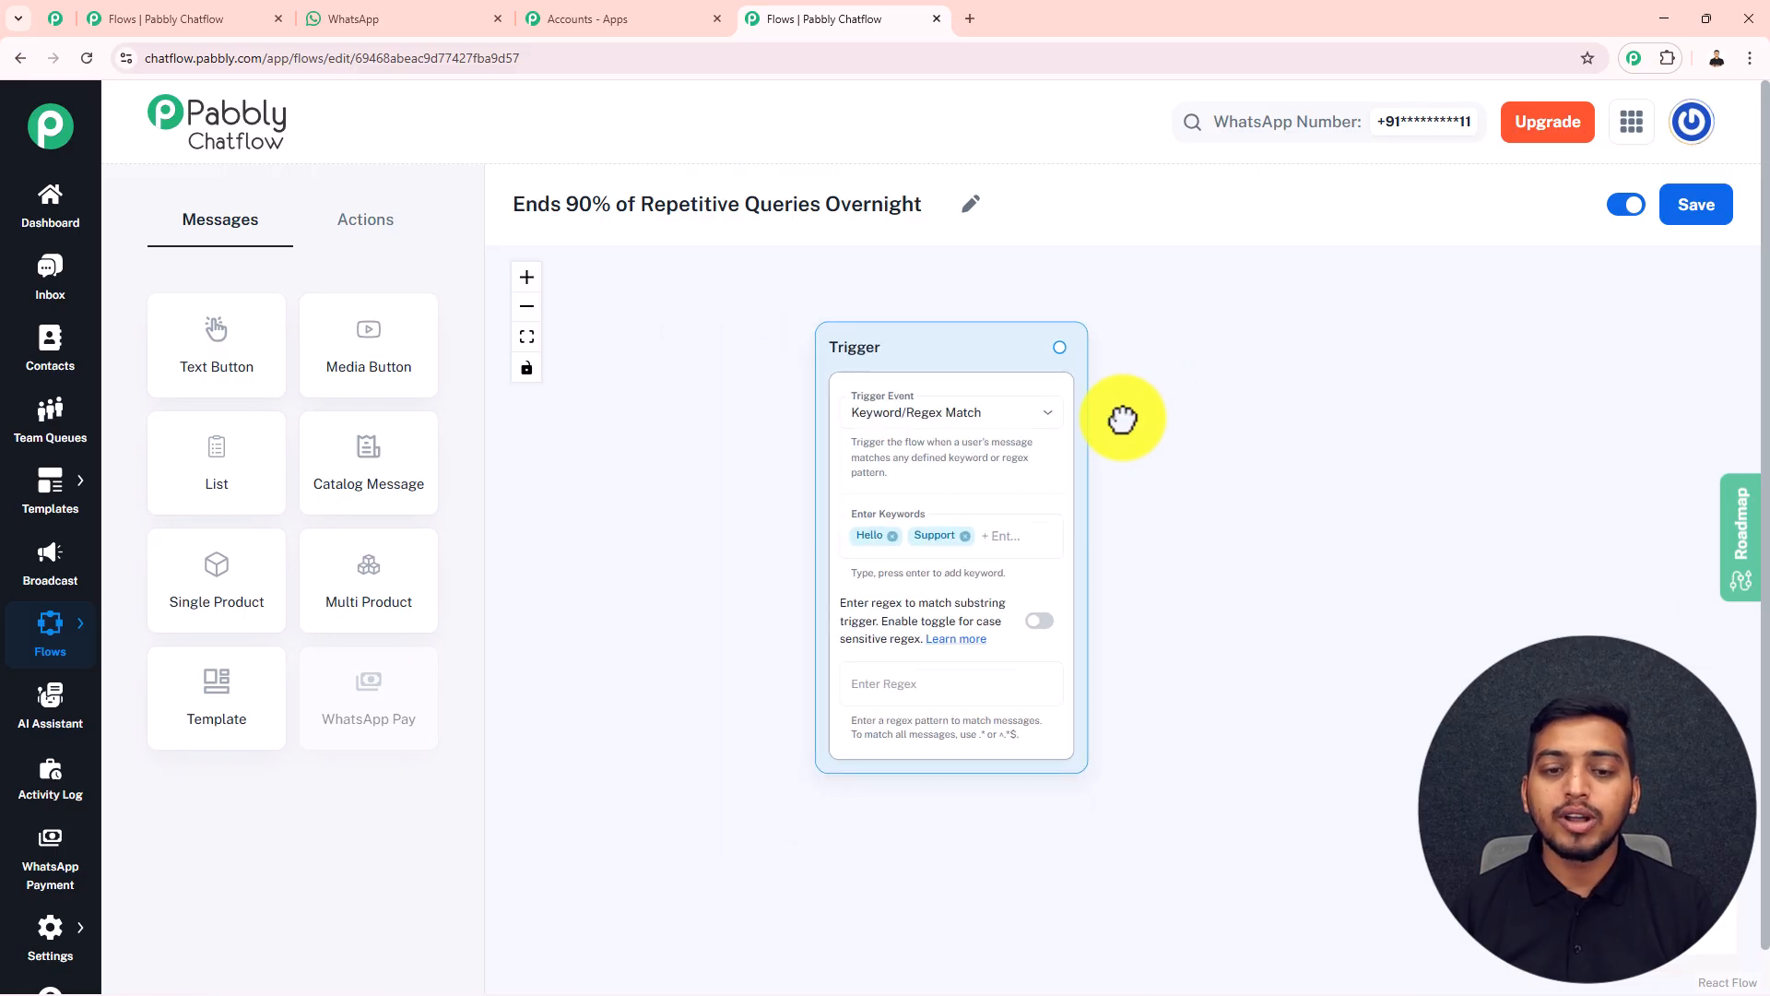
Add a Text Button block beside the Trigger, connect the Trigger to it, and enter the SwiftCart Support welcome message
left_click_drag(1146, 415, 969, 443)
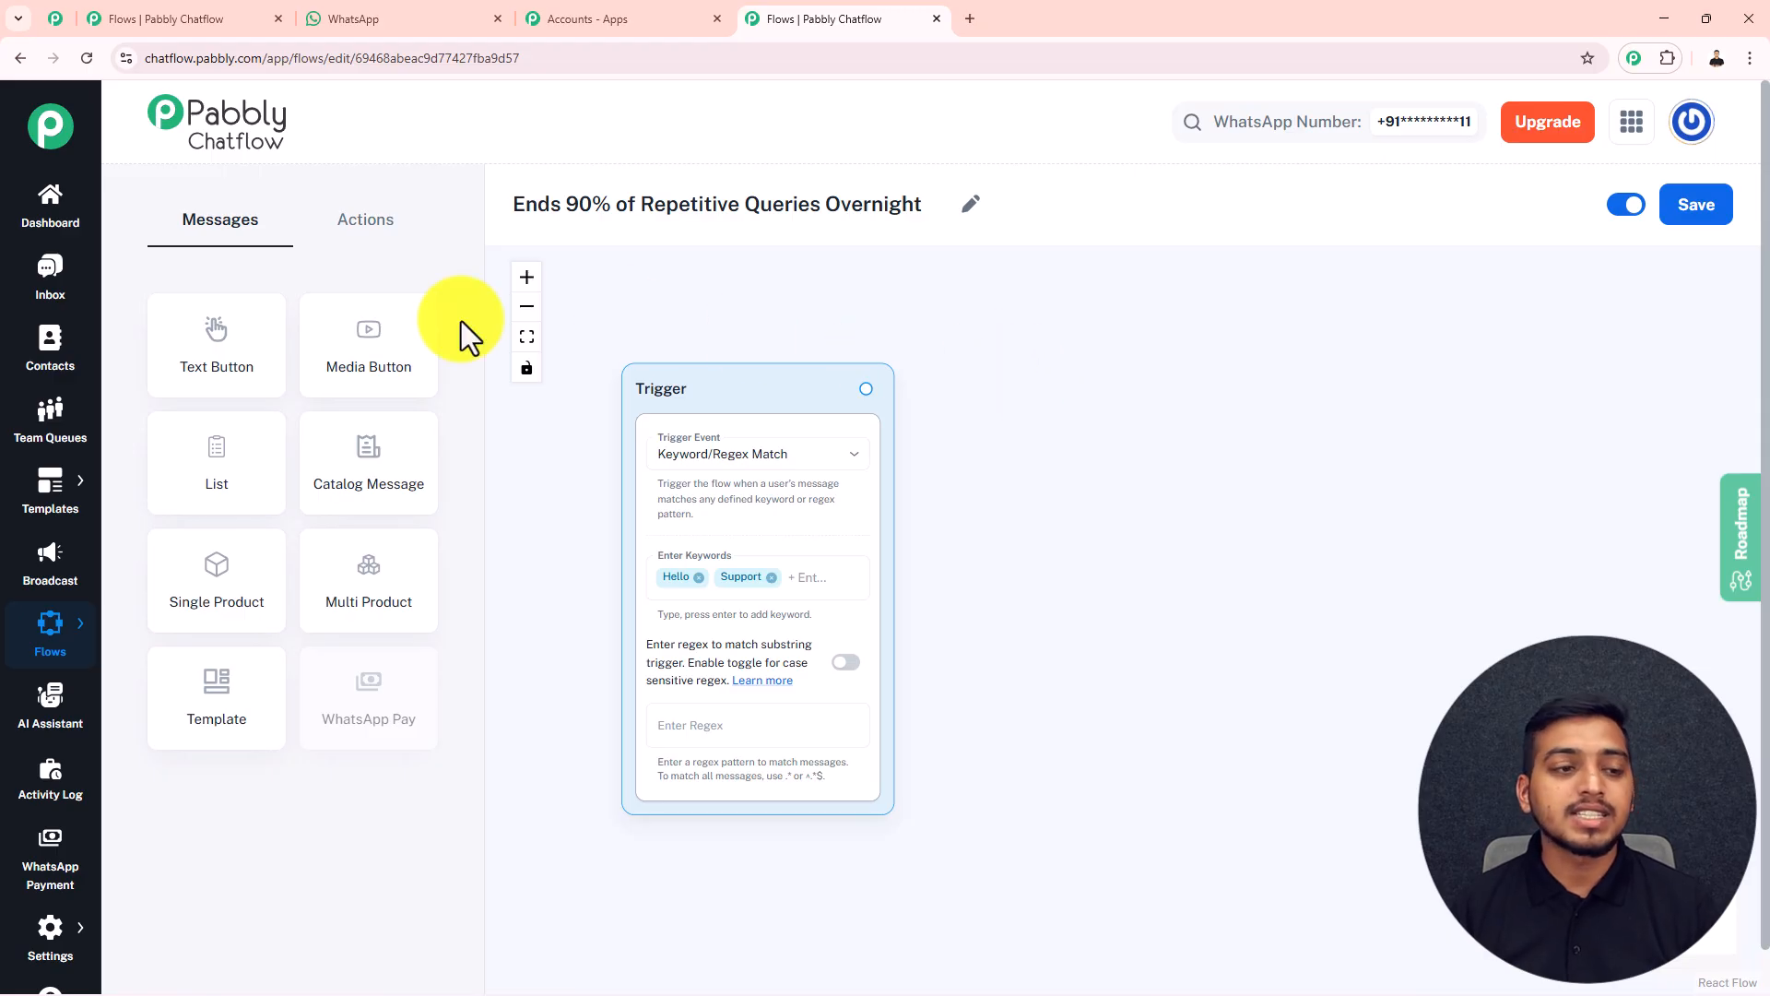
left_click_drag(197, 368, 1023, 420)
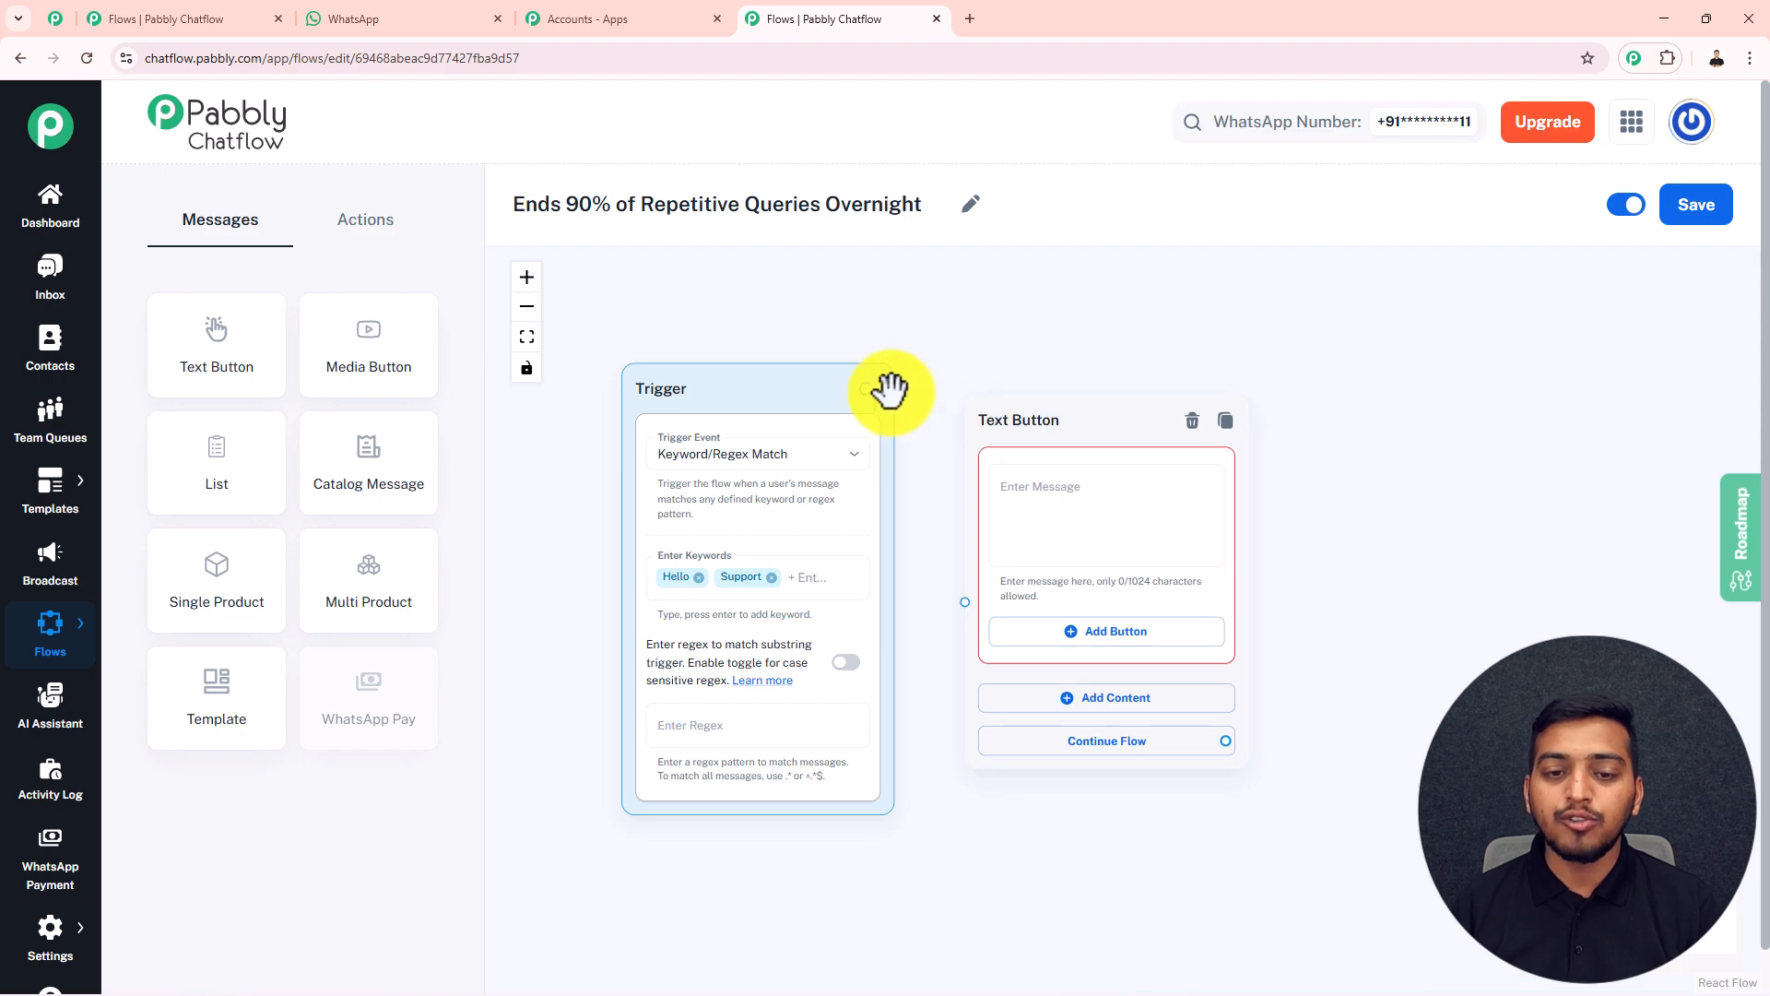
left_click_drag(865, 389, 964, 602)
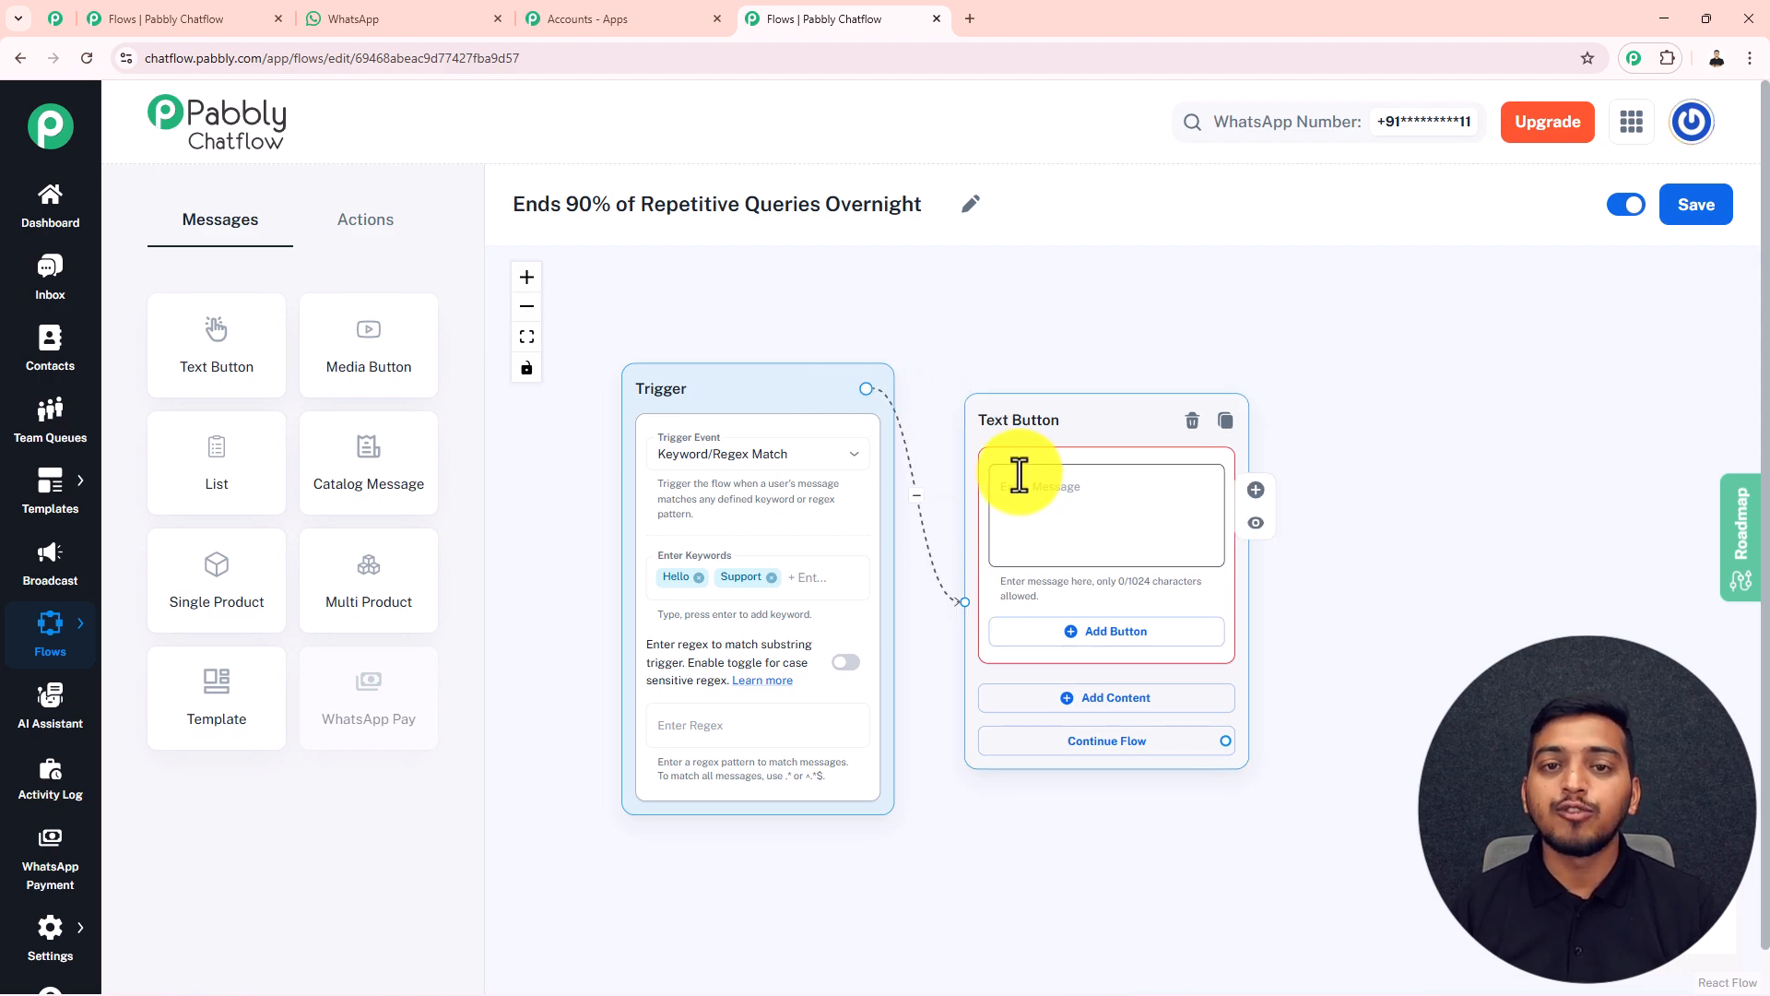
scroll(984, 551, "up", 3)
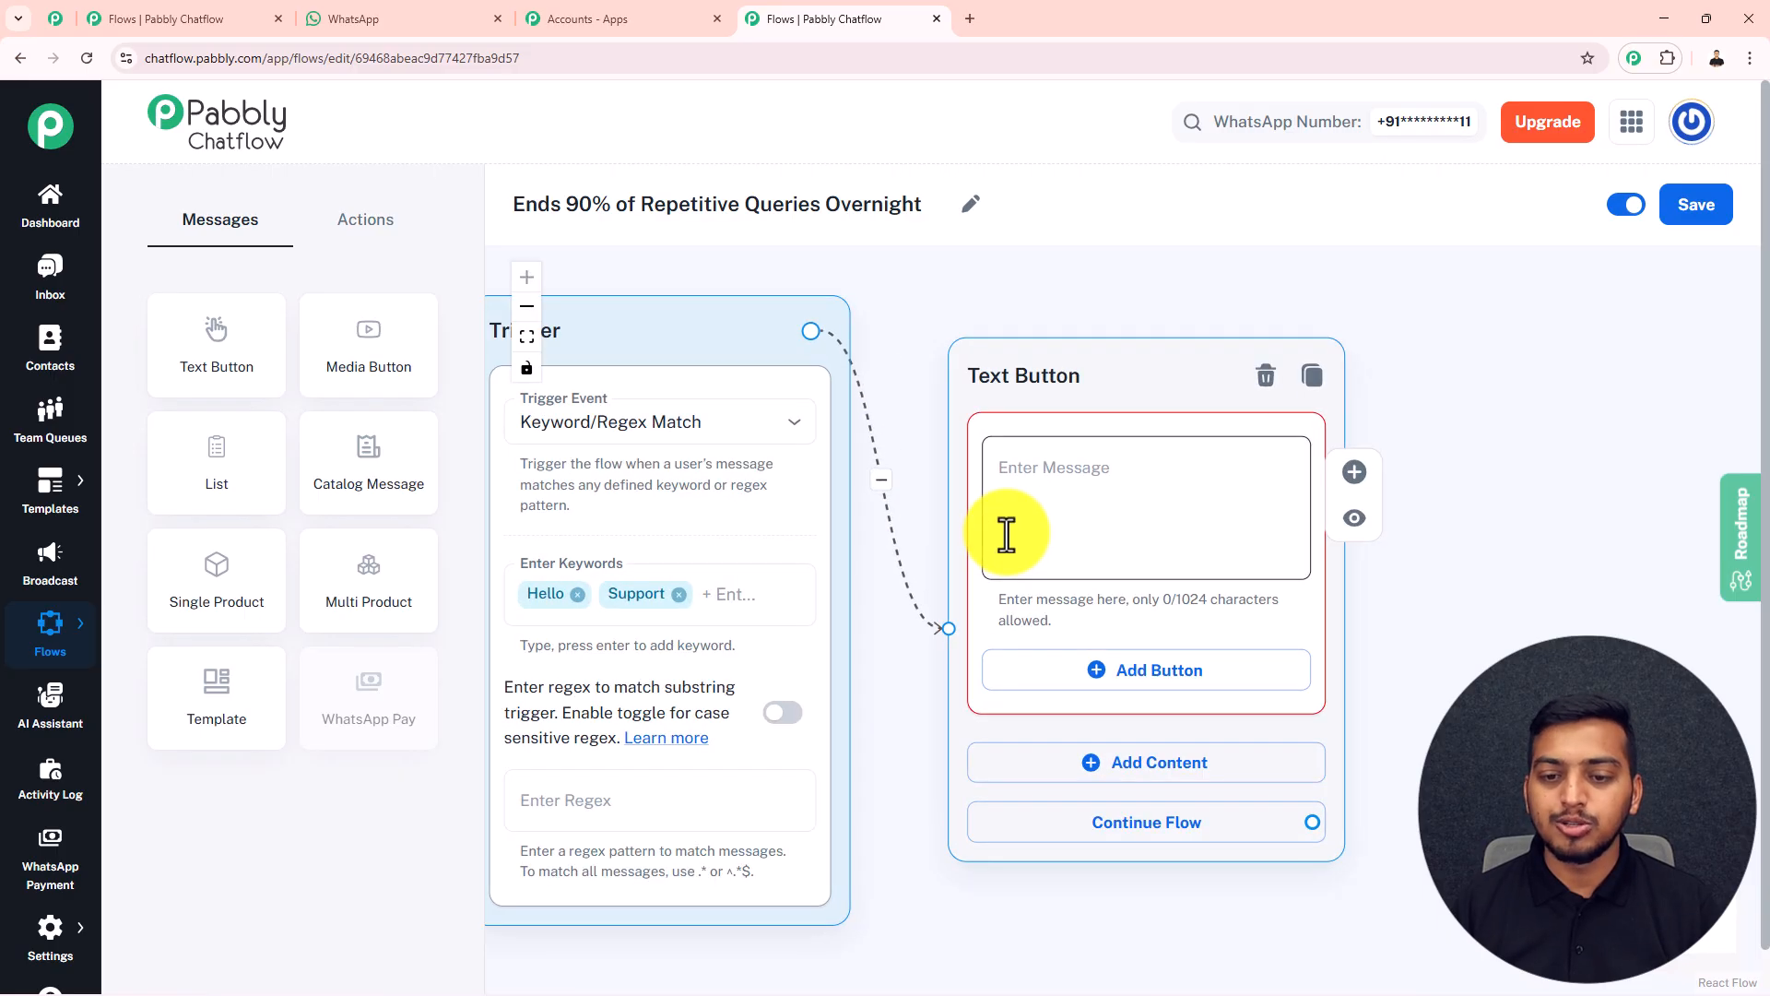
left_click(1054, 477)
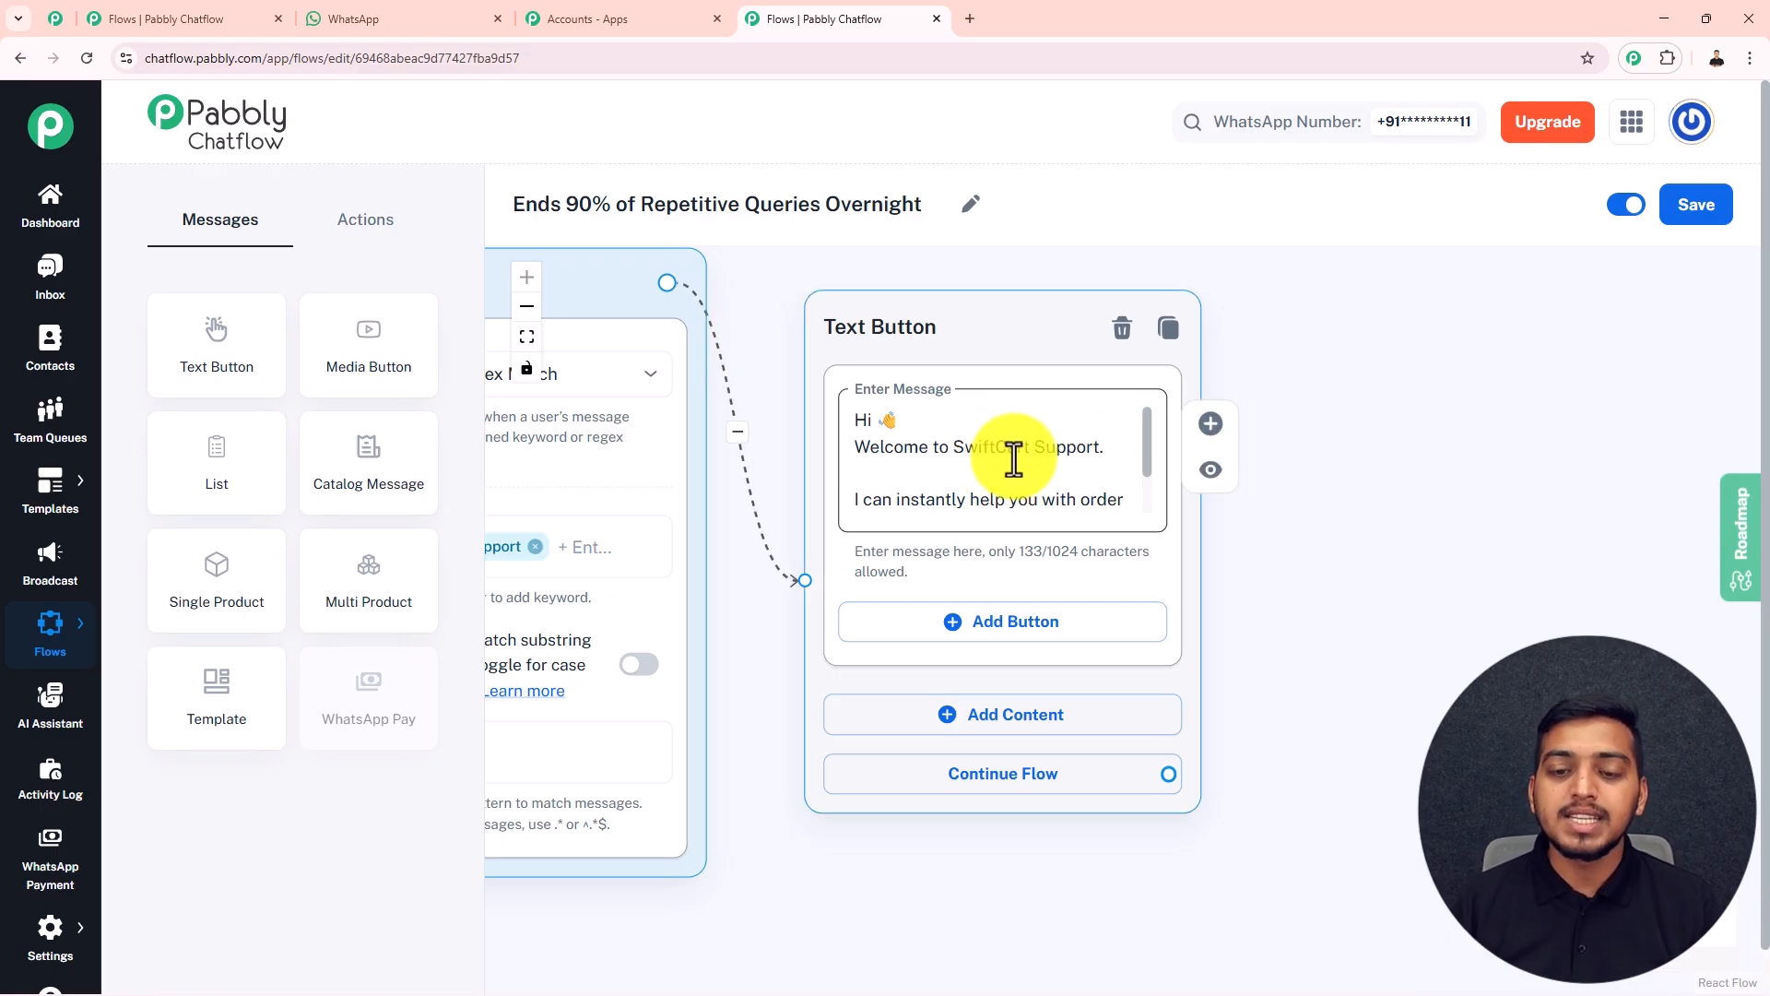
Add a List block beside the welcome Text Button block and link that block's Continue Flow to it
scroll(1060, 458, "down", 3)
left_click_drag(1419, 467, 1315, 462)
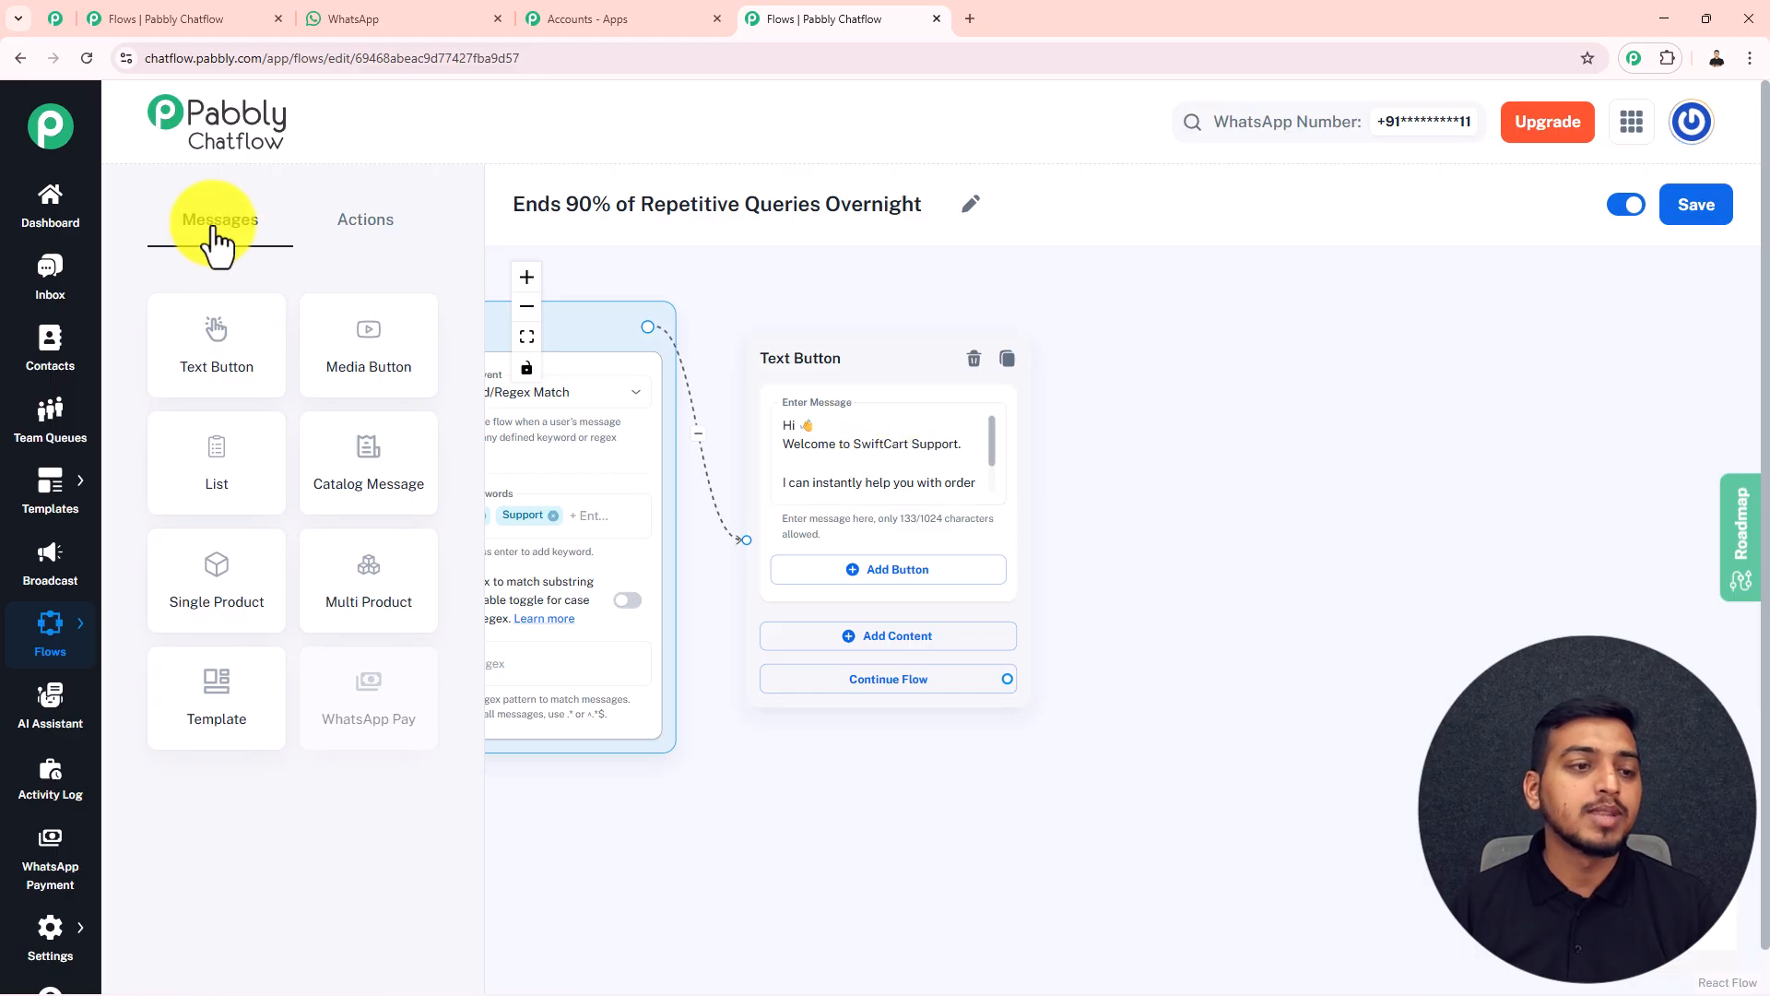
left_click_drag(238, 479, 1150, 285)
left_click_drag(1007, 718, 1084, 628)
Set the List block's header to "Hello there" and its body to "What can I help you with today?"
left_click(1199, 379)
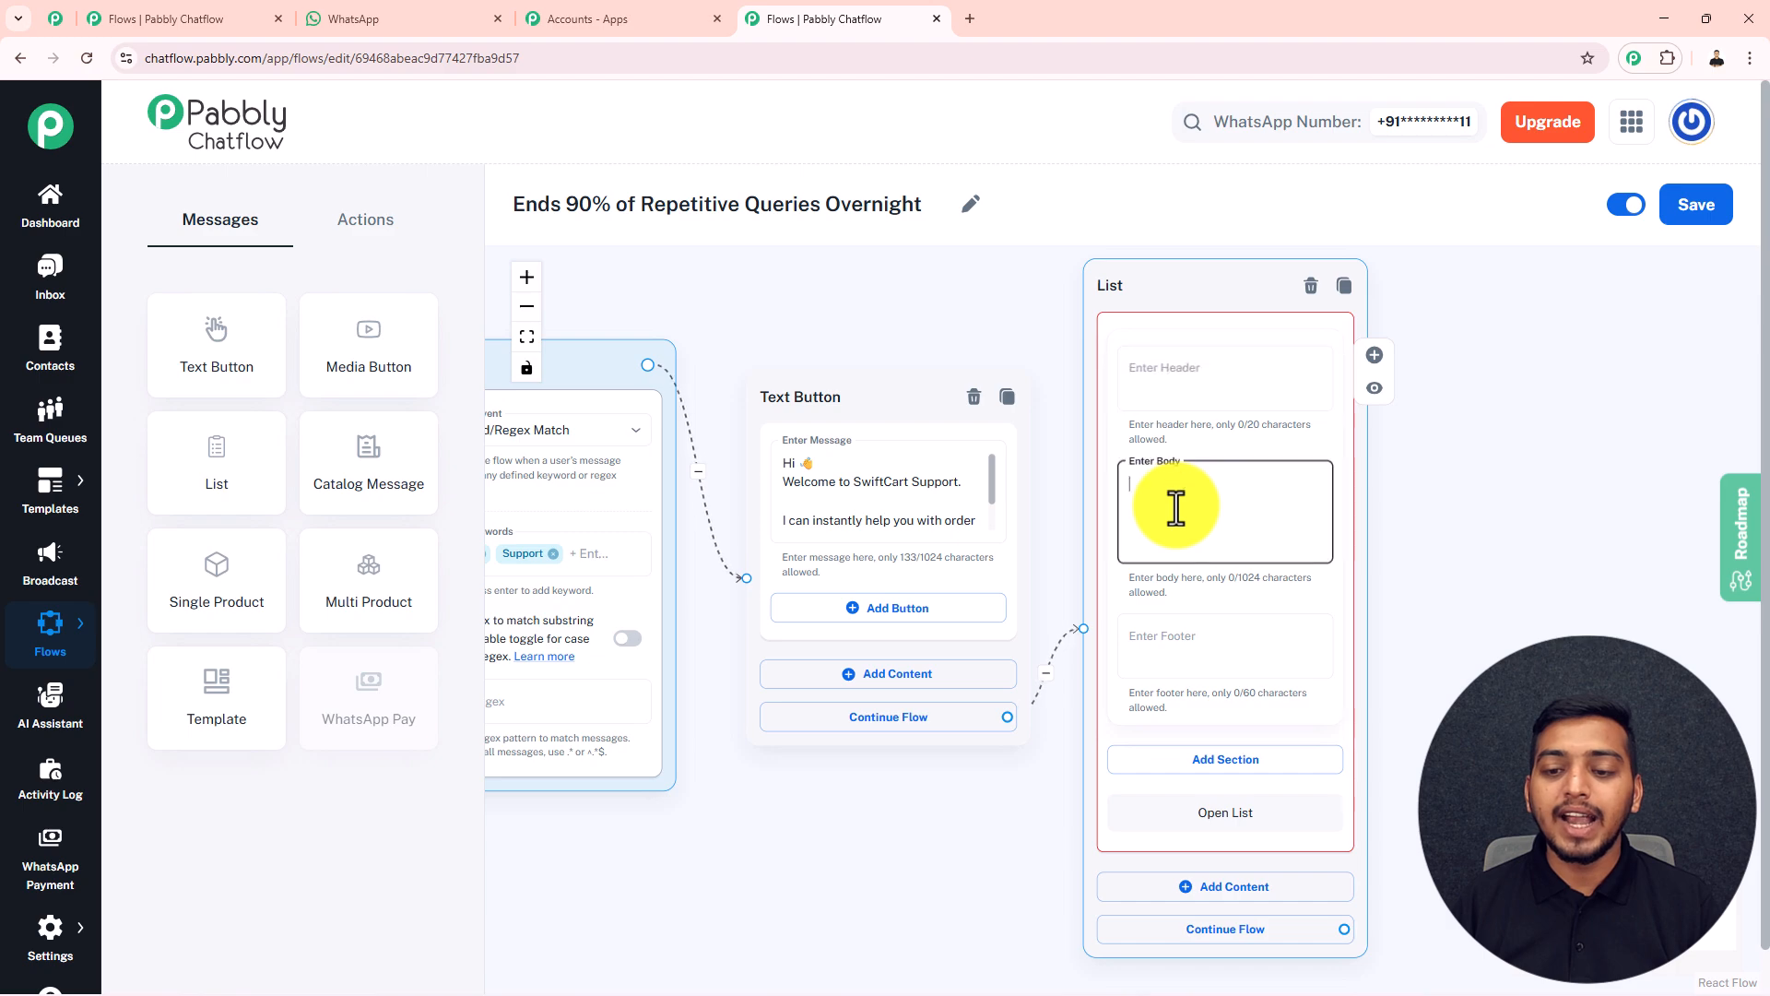
left_click(1190, 632)
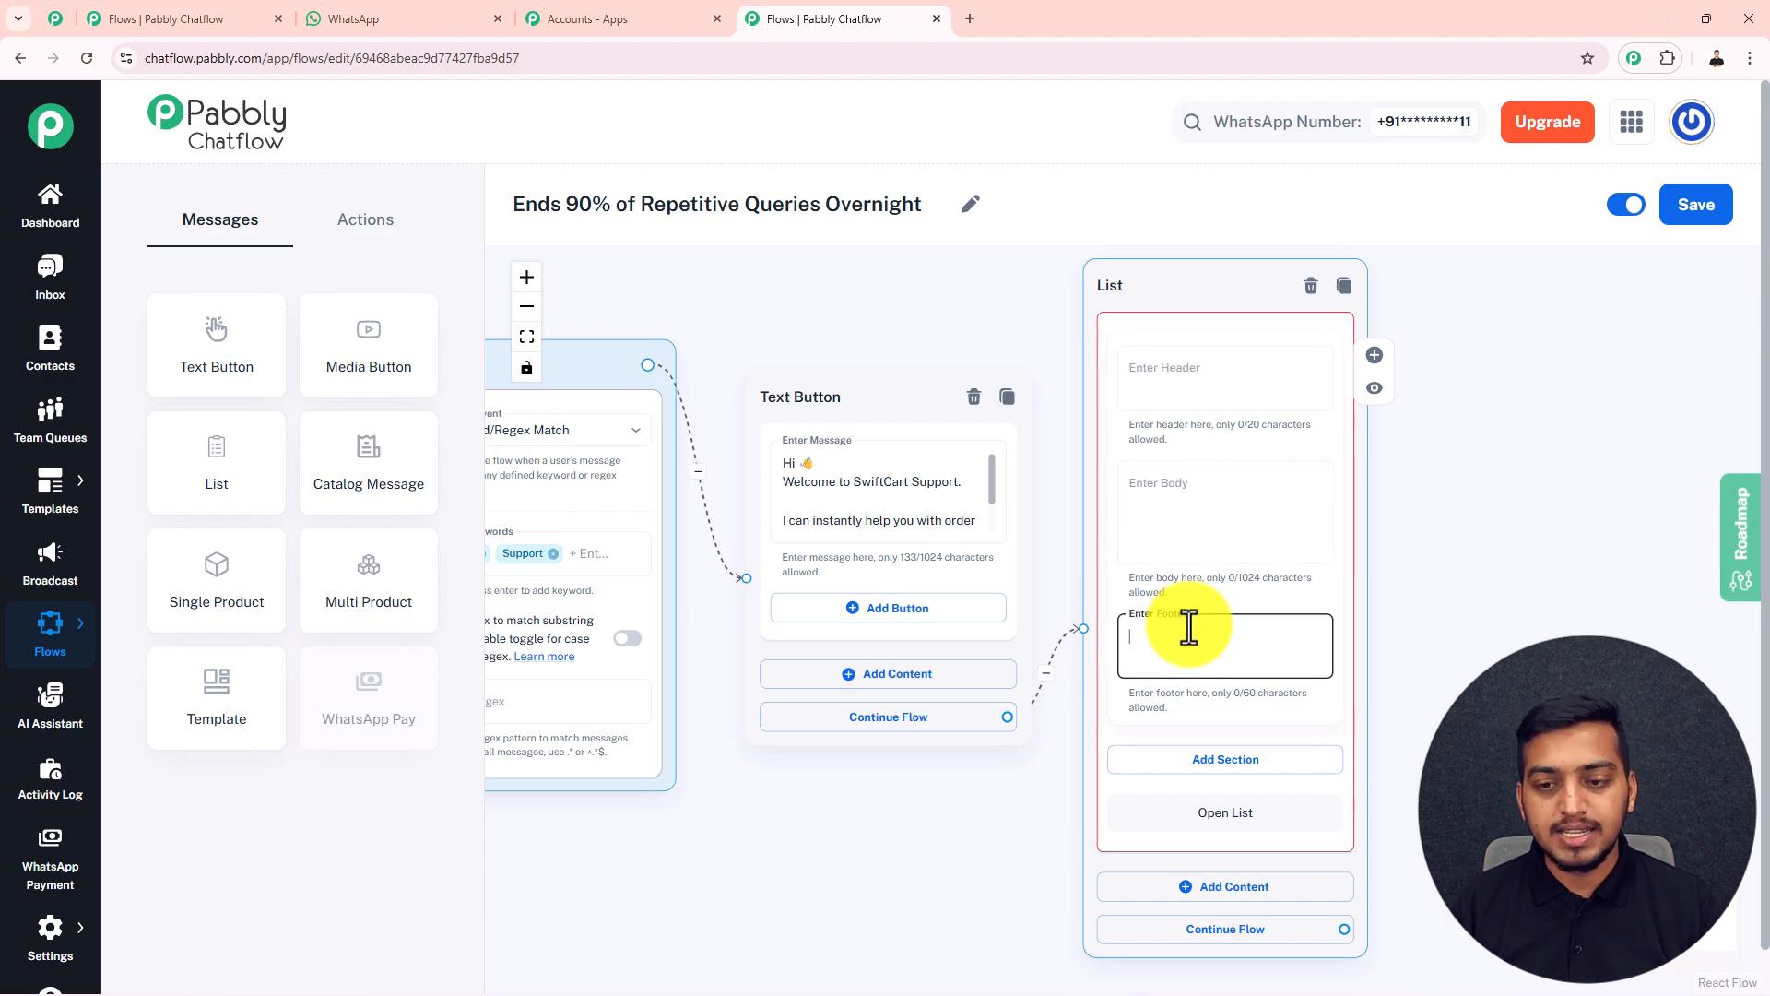
left_click(1138, 380)
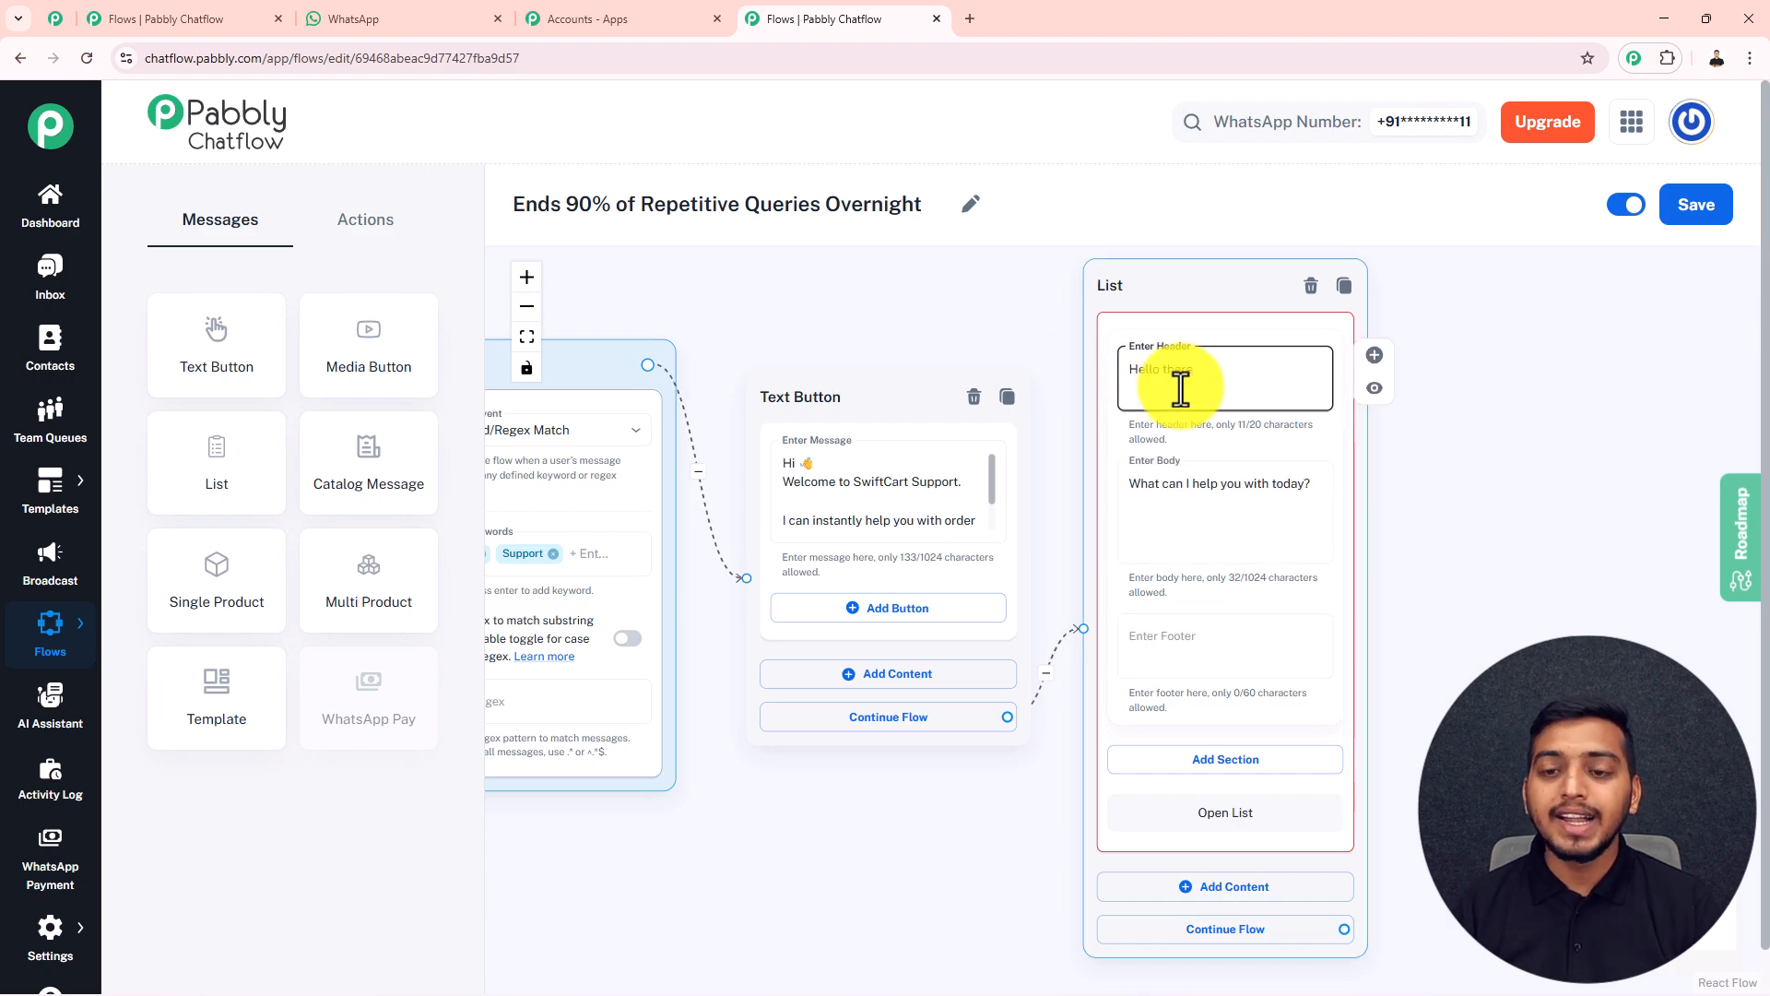
type("Hello there")
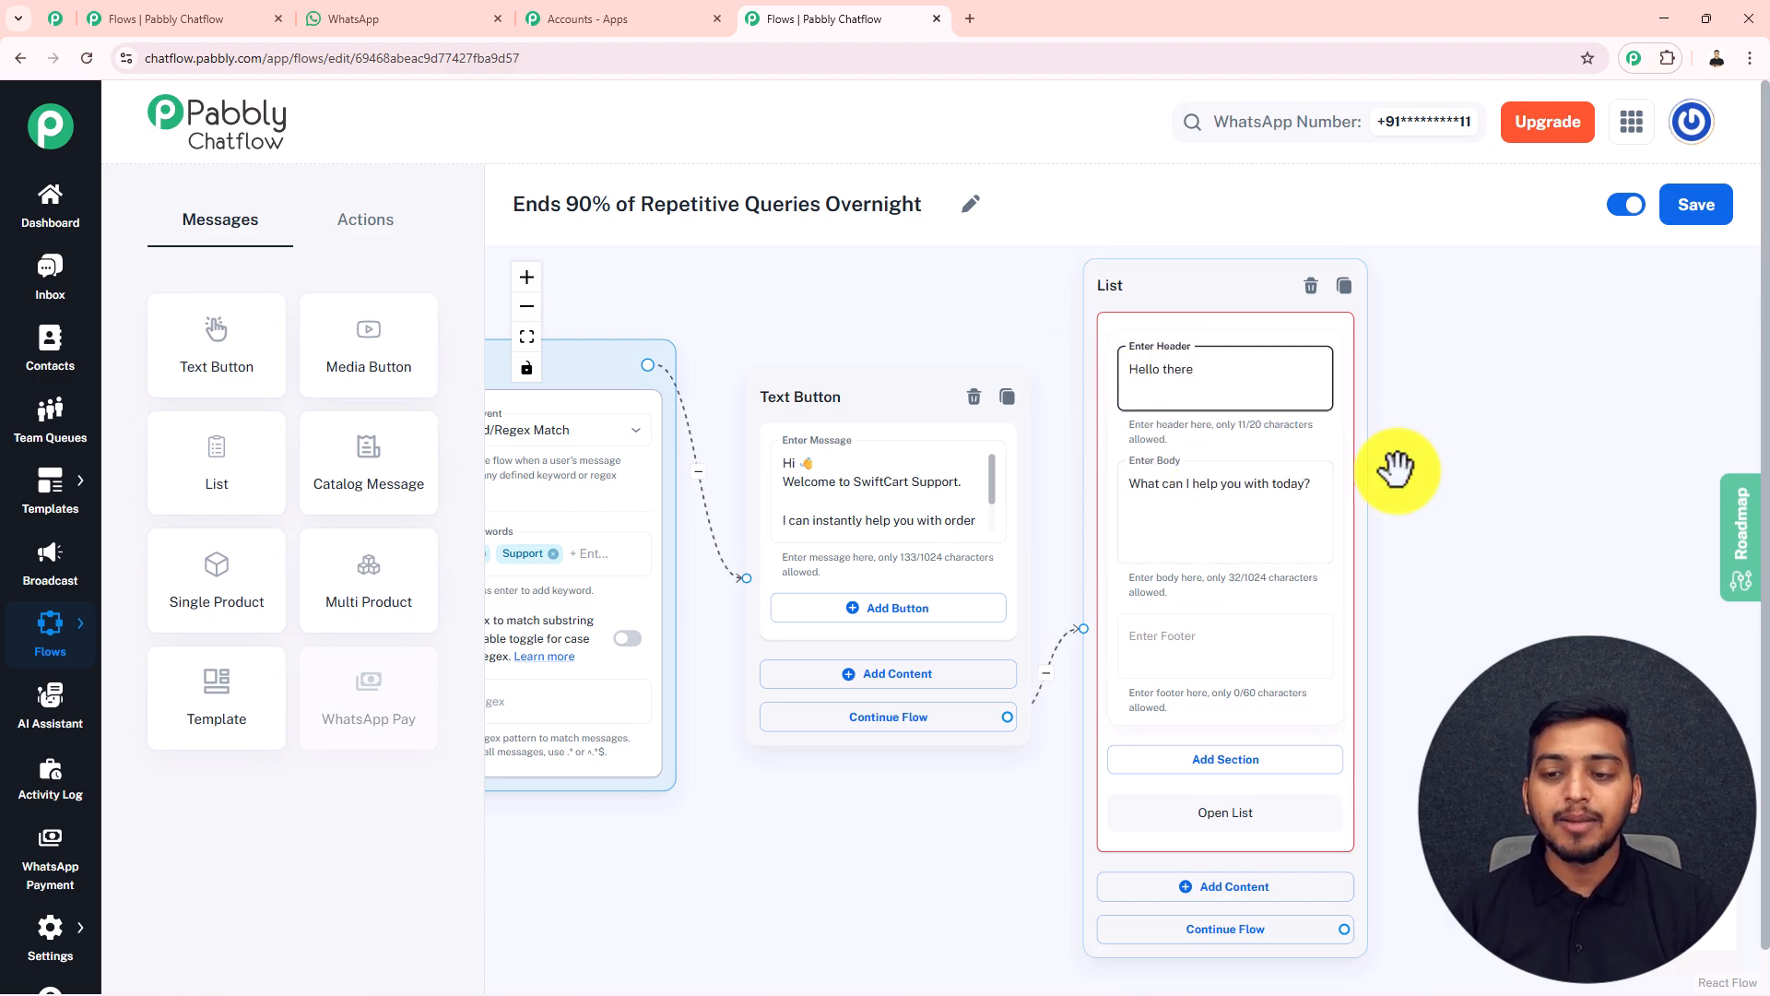
Add a section titled "Buttons:" to the List block, leaving the footer empty
left_click_drag(1485, 450, 1110, 320)
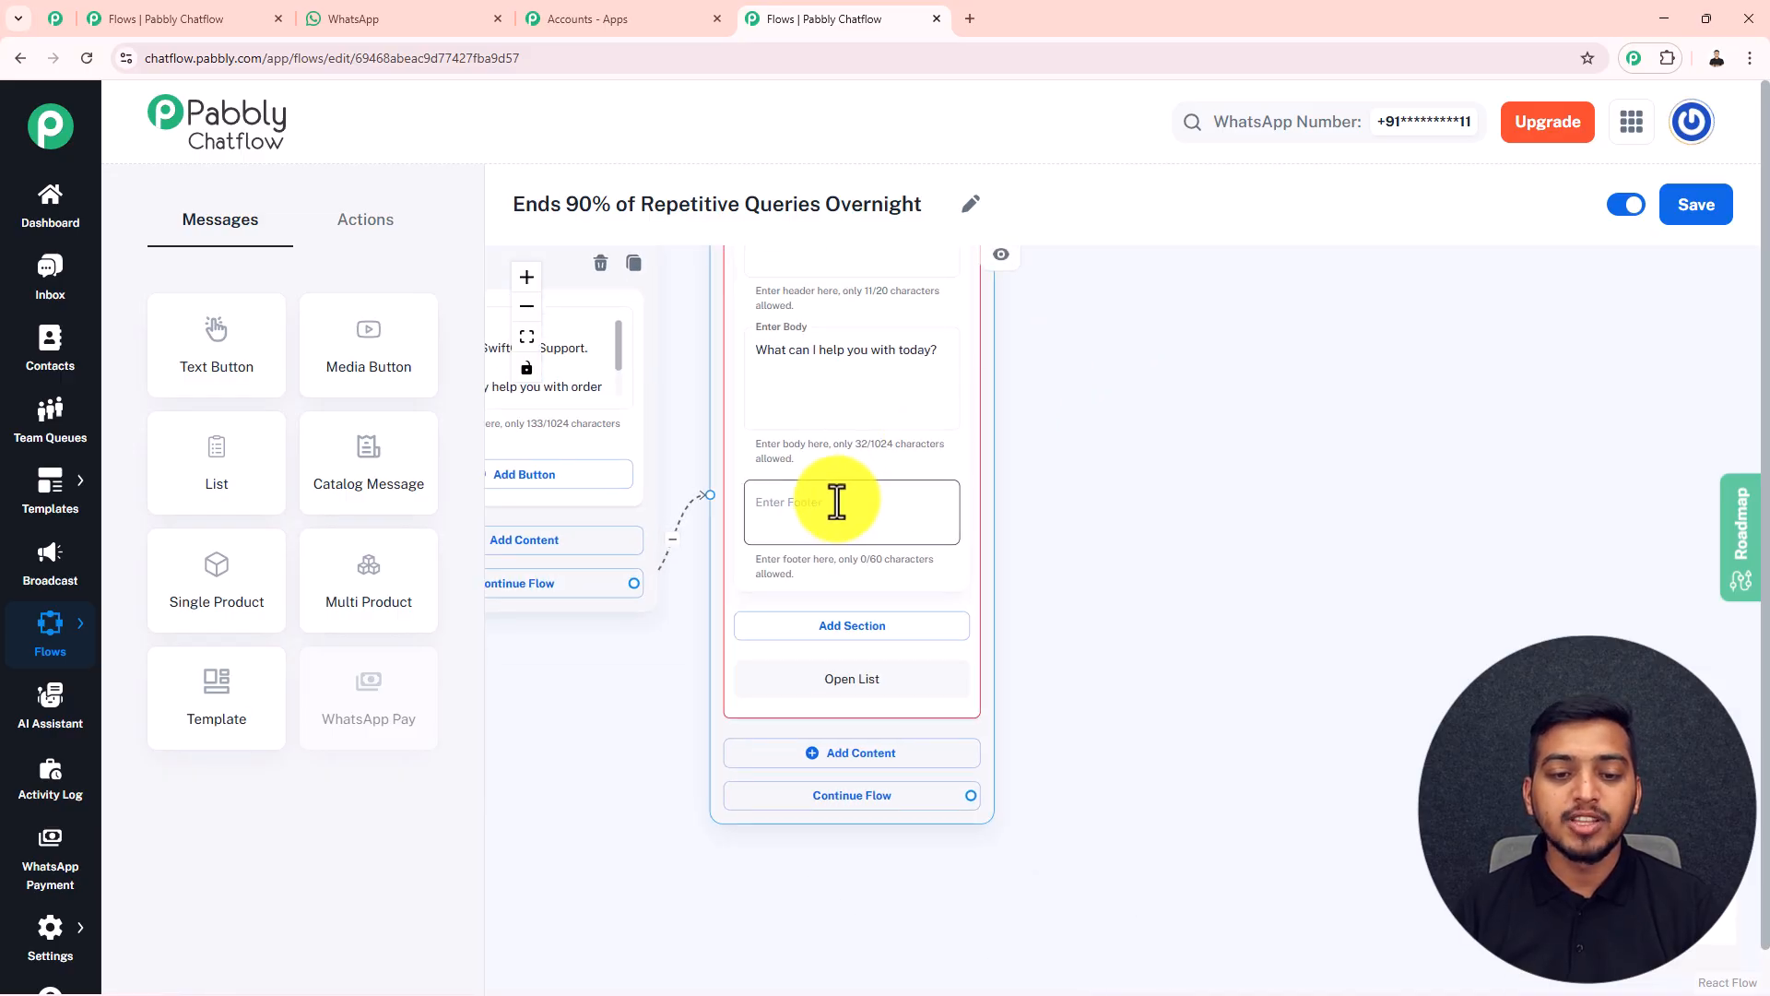
left_click(1150, 468)
scroll(1131, 499, "down", 1)
left_click_drag(1128, 558, 1258, 447)
scroll(1181, 413, "up", 2)
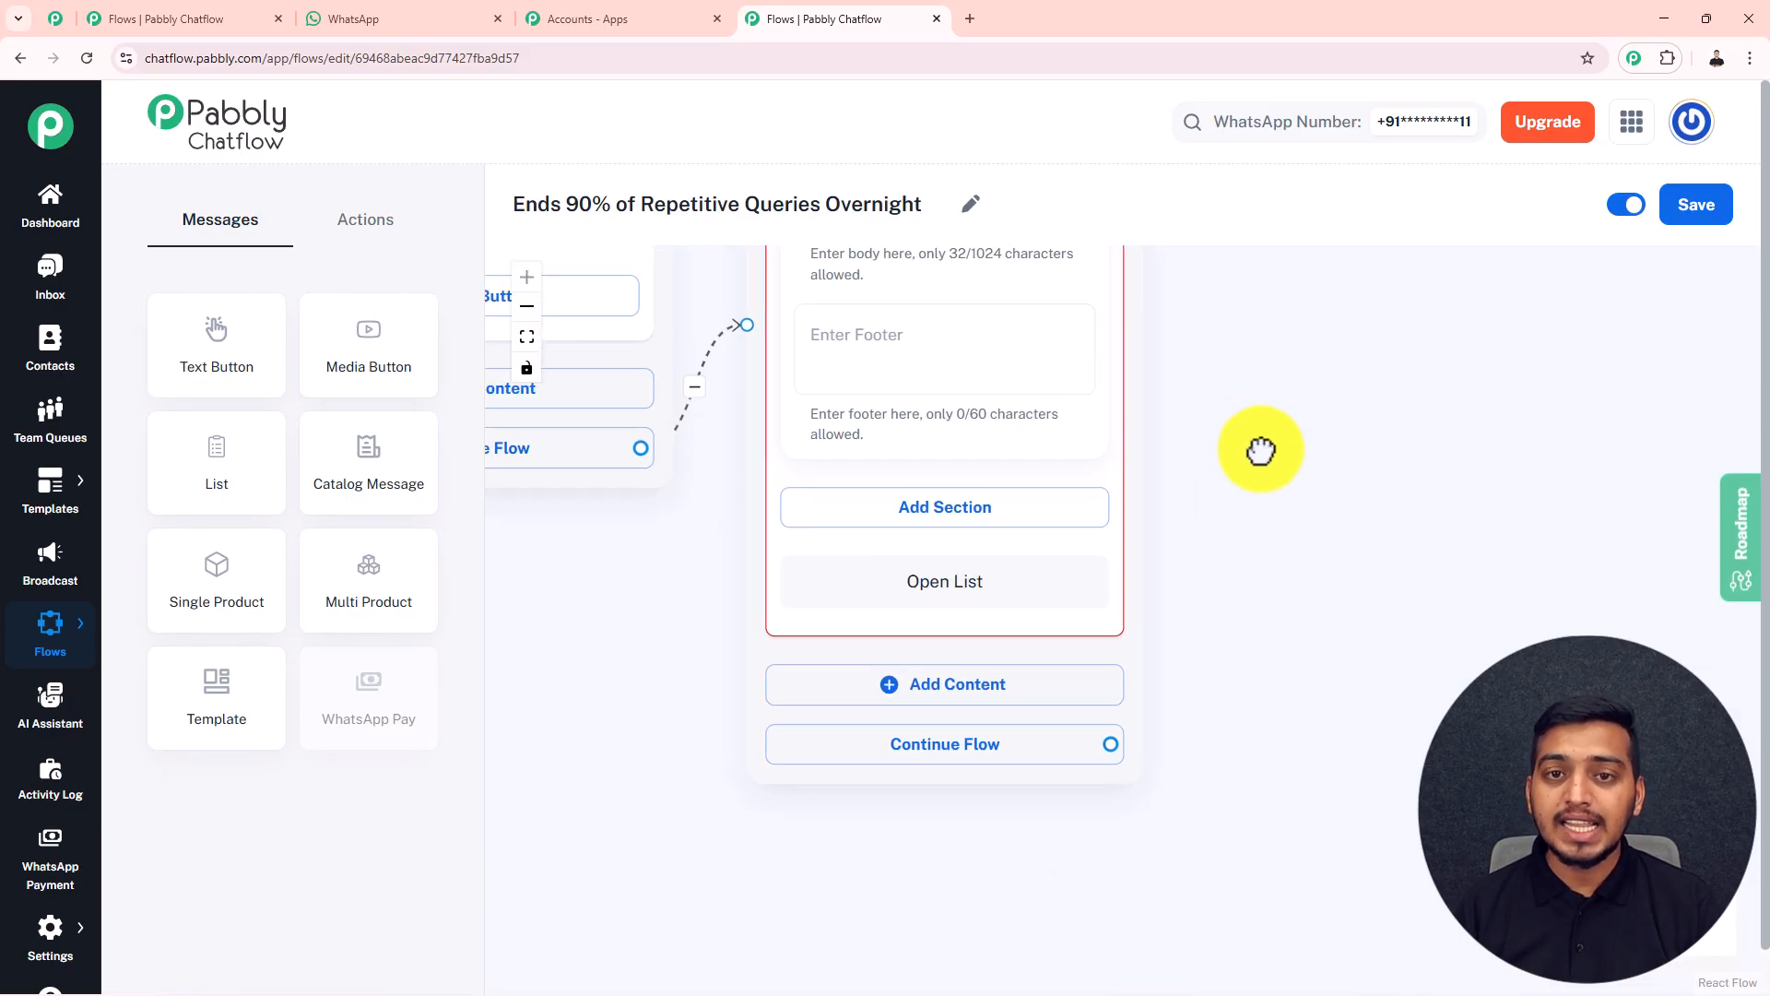
left_click(1072, 510)
left_click(991, 512)
left_click(877, 546)
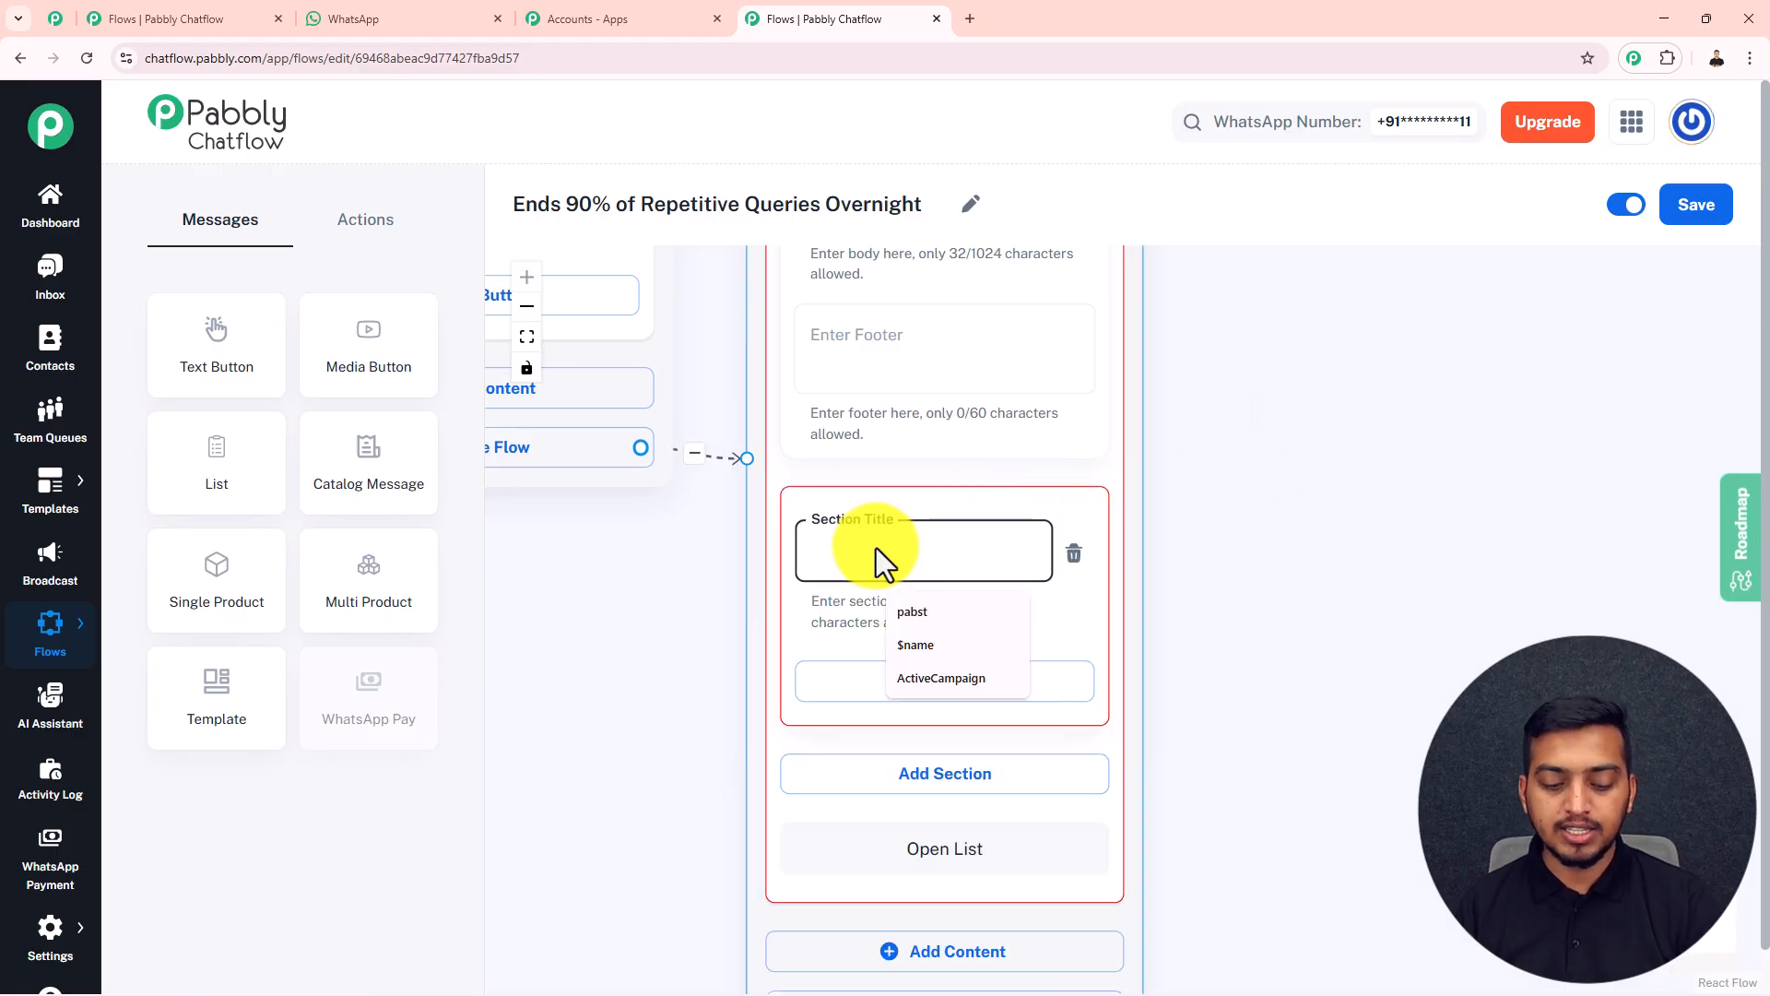
type("Buttons:")
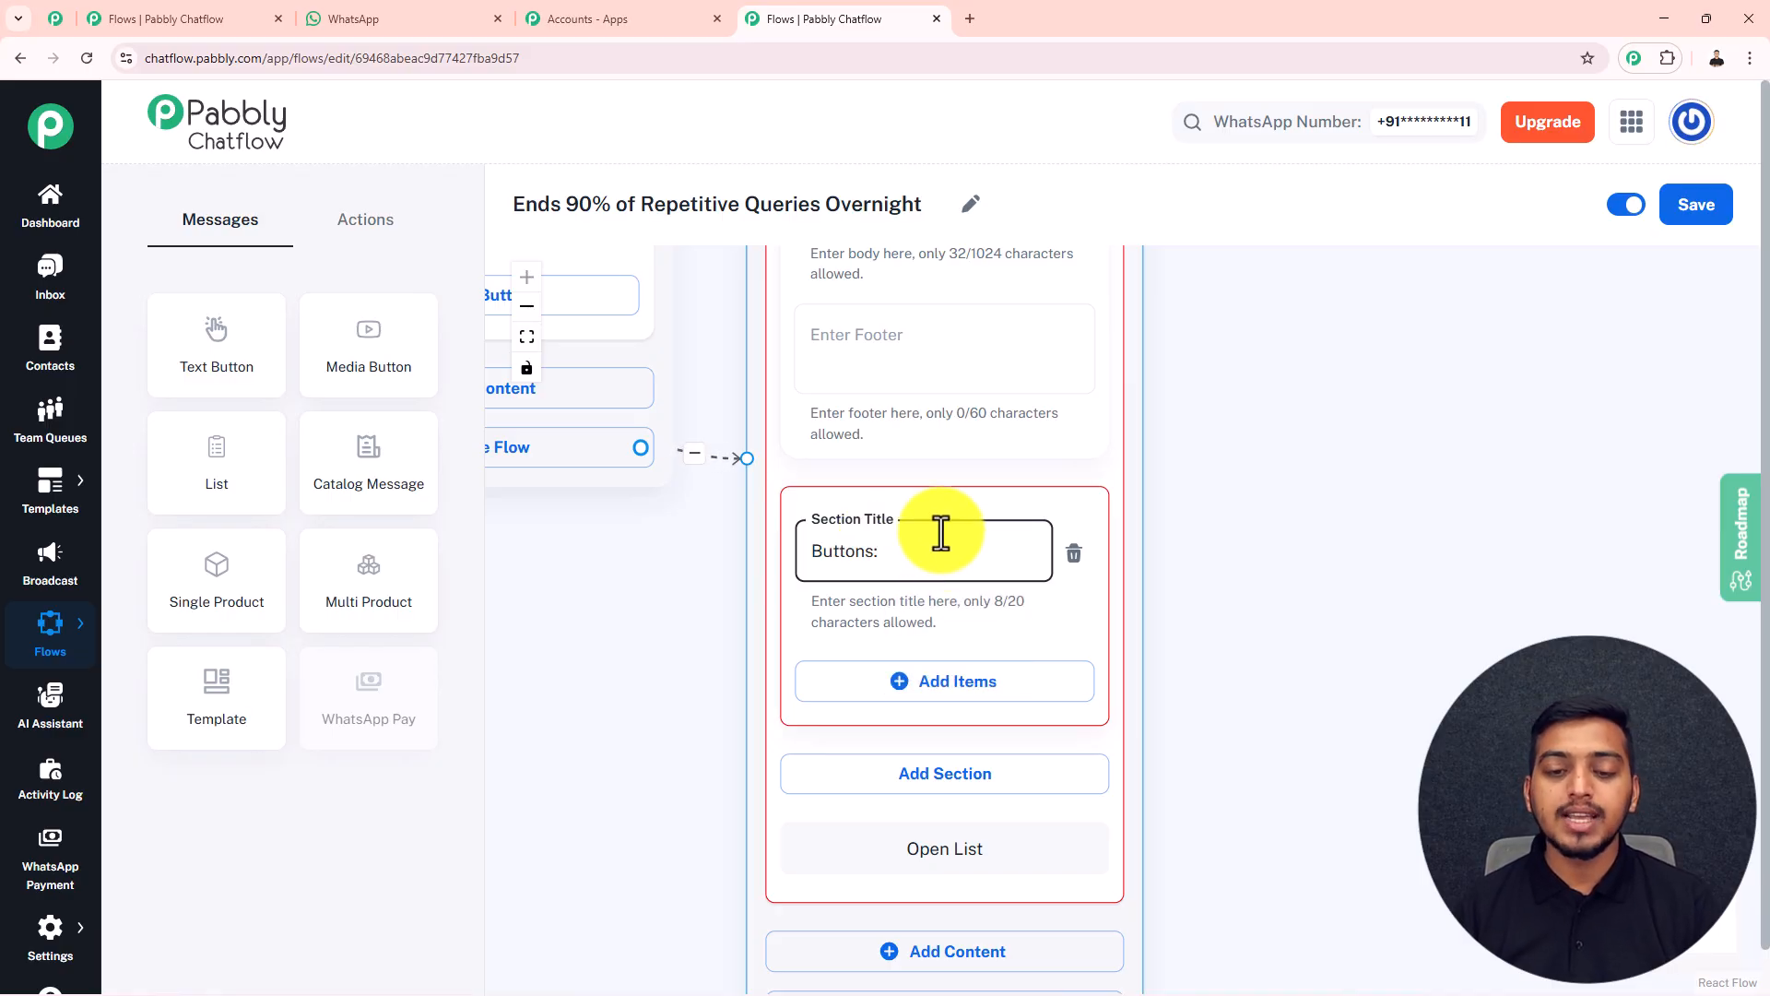
Add five empty items to the "Buttons:" section of the List block
left_click(939, 698)
scroll(1236, 659, "down", 3)
left_click(1062, 636)
left_click_drag(1285, 621, 1279, 296)
left_click(1072, 516)
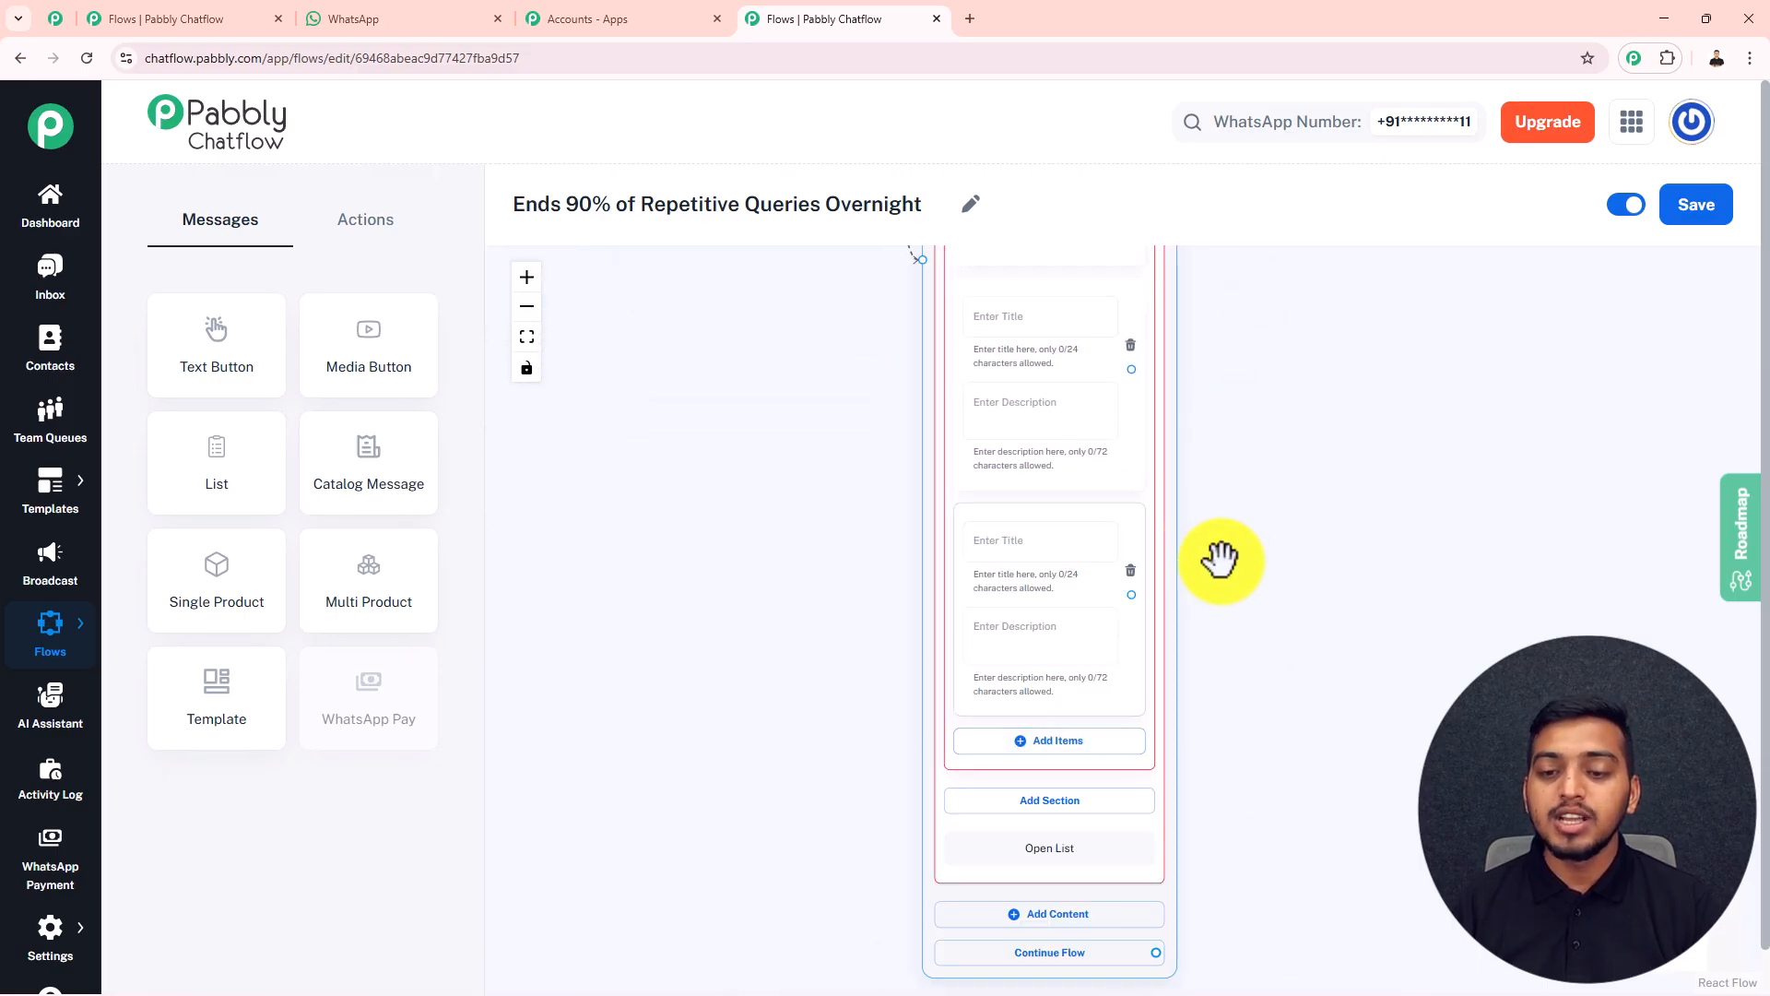
left_click_drag(1222, 542, 1180, 337)
left_click(1014, 492)
left_click_drag(1268, 443, 1269, 292)
left_click(1046, 569)
Title the first item of the "Buttons:" section "Product Pricing"
left_click_drag(1324, 348, 1346, 762)
left_click_drag(1294, 506, 1285, 671)
left_click_drag(1275, 471, 1285, 605)
scroll(988, 498, "up", 4)
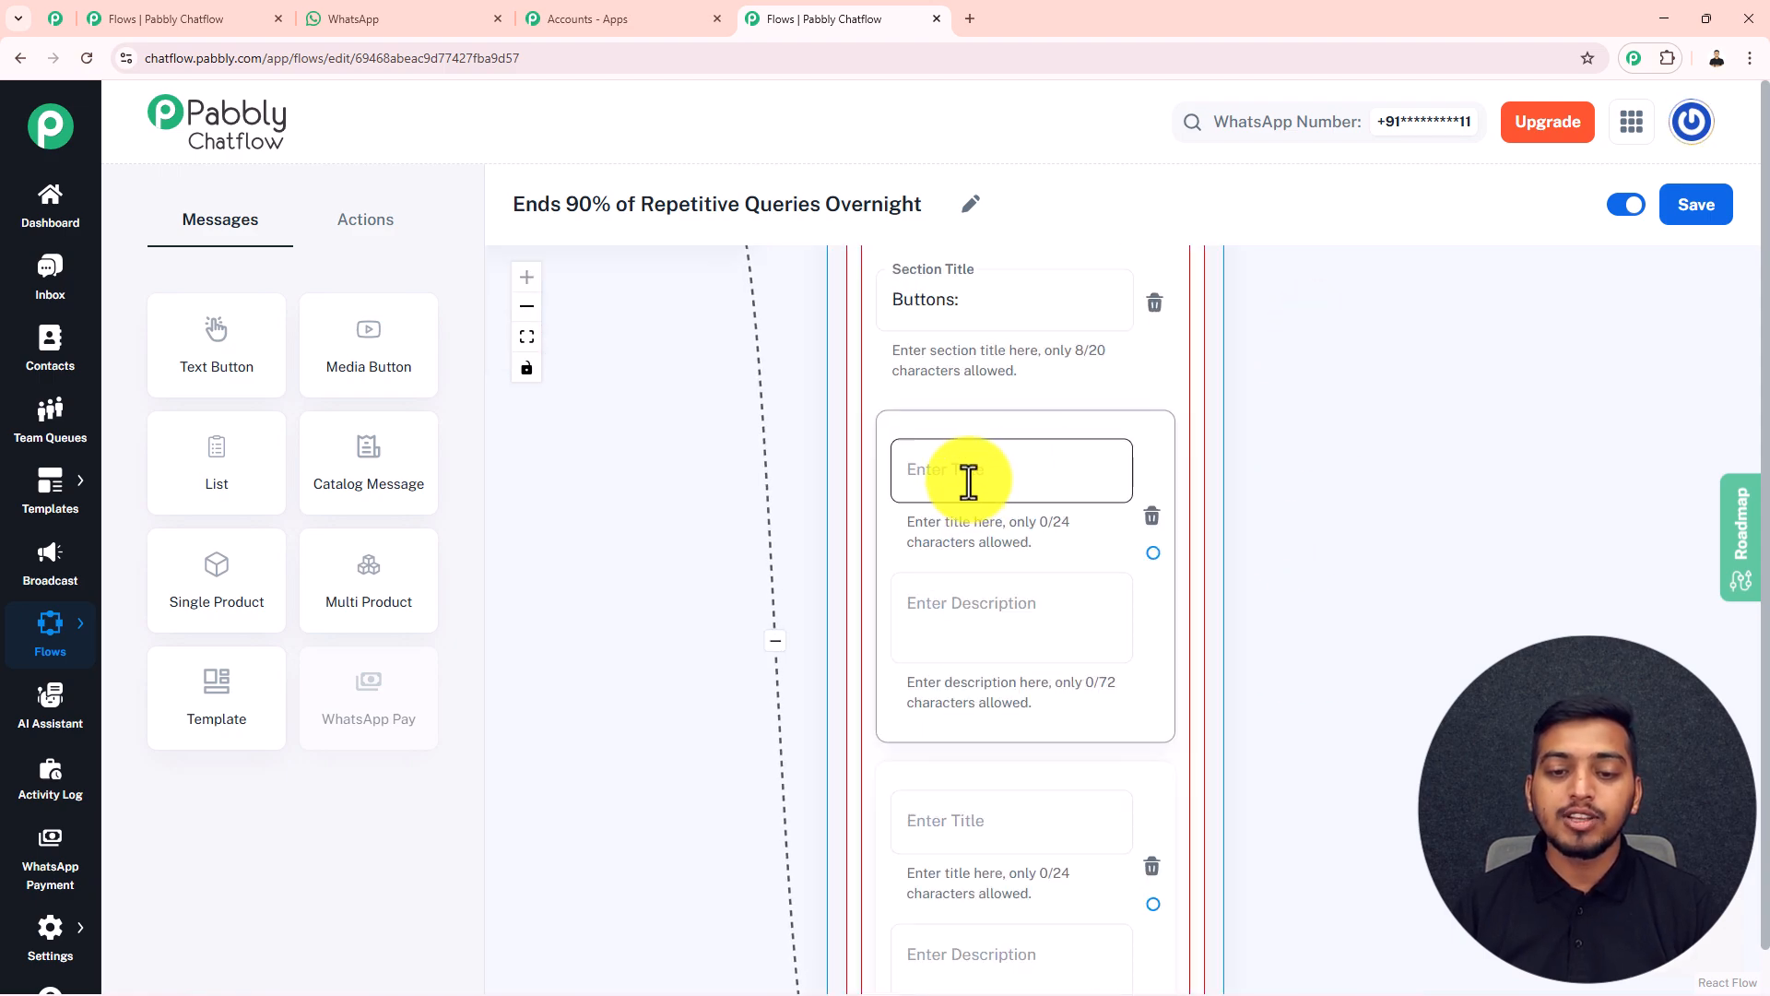
left_click(957, 486)
key("super+v")
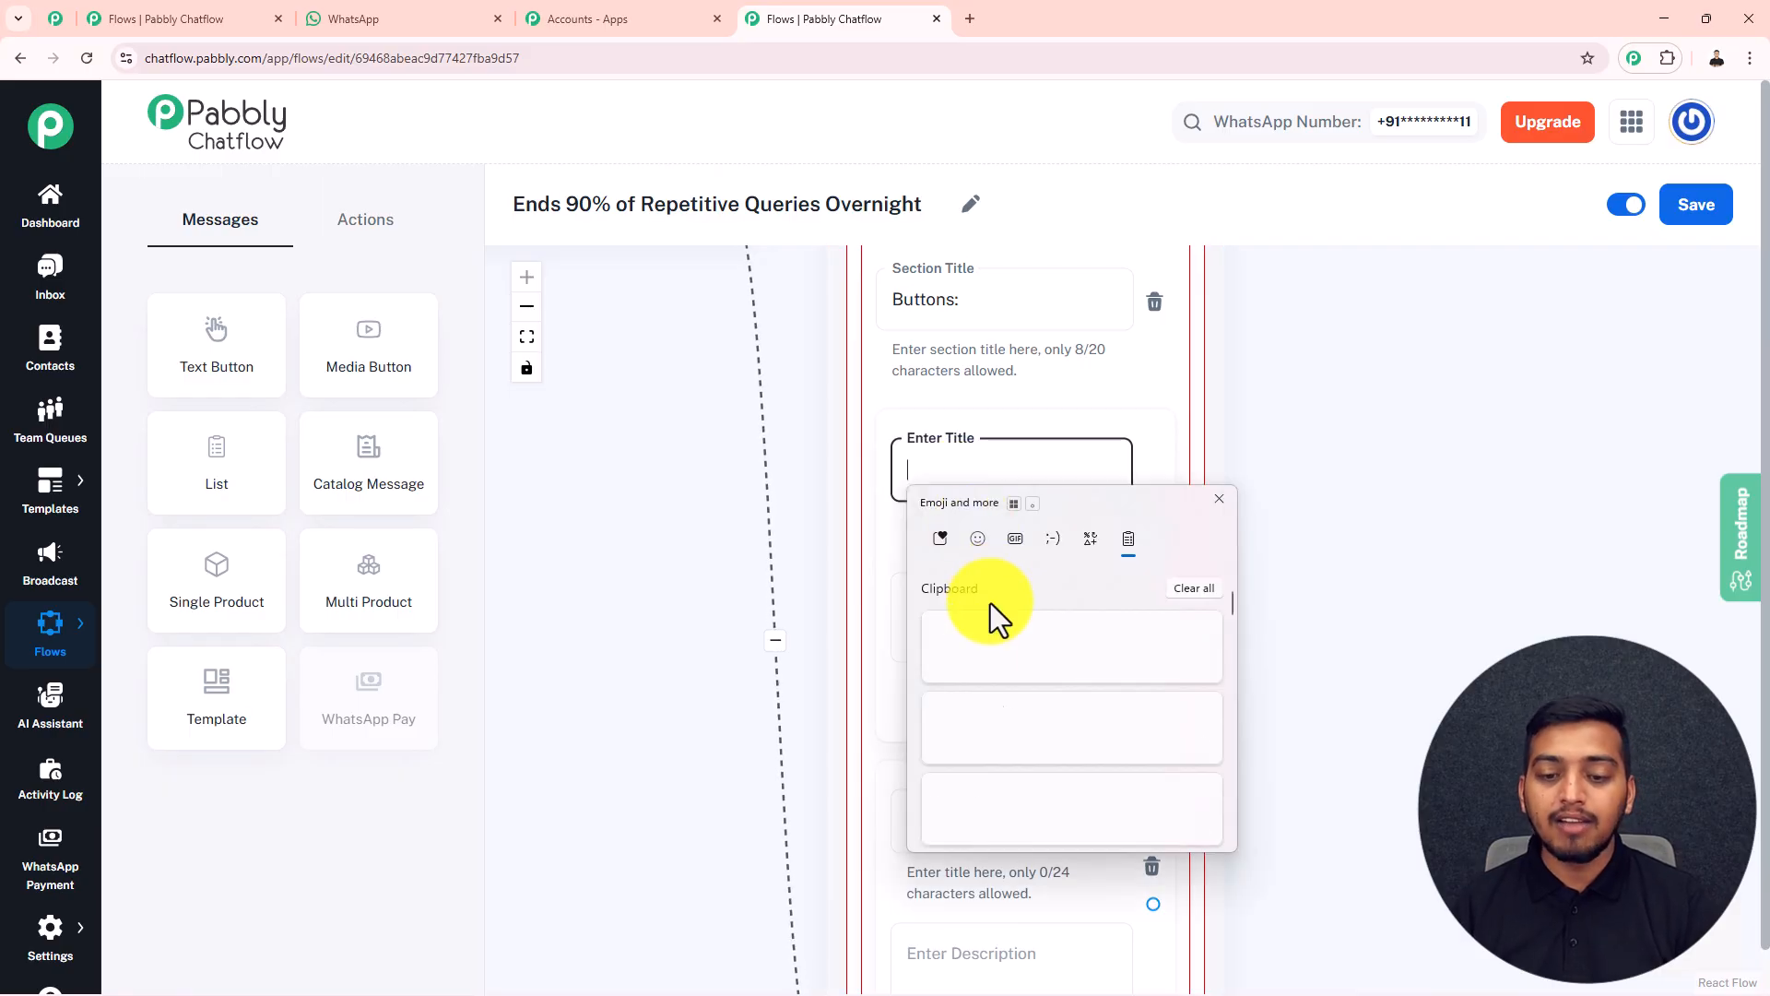
left_click(966, 724)
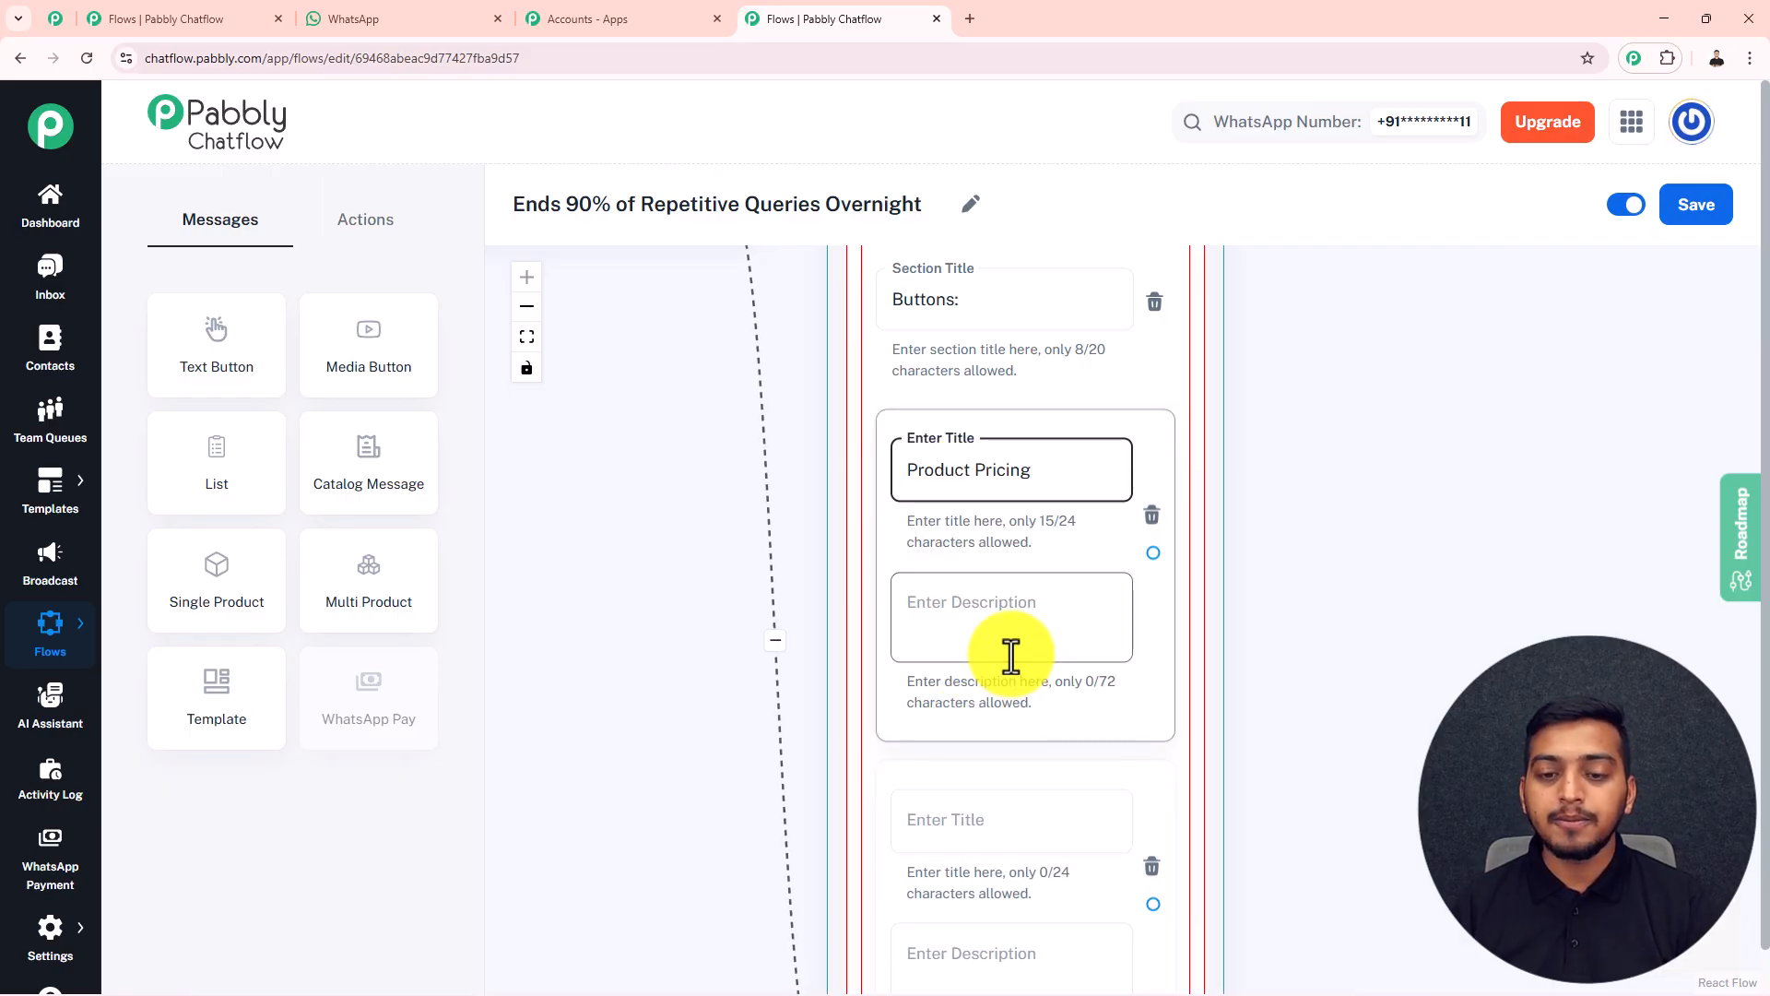
Title the remaining four items "Delivery & Shipping", "Return & Refund Policy", "Store Timings" and "Something Else"
left_click(1281, 455)
scroll(1291, 452, "down", 5)
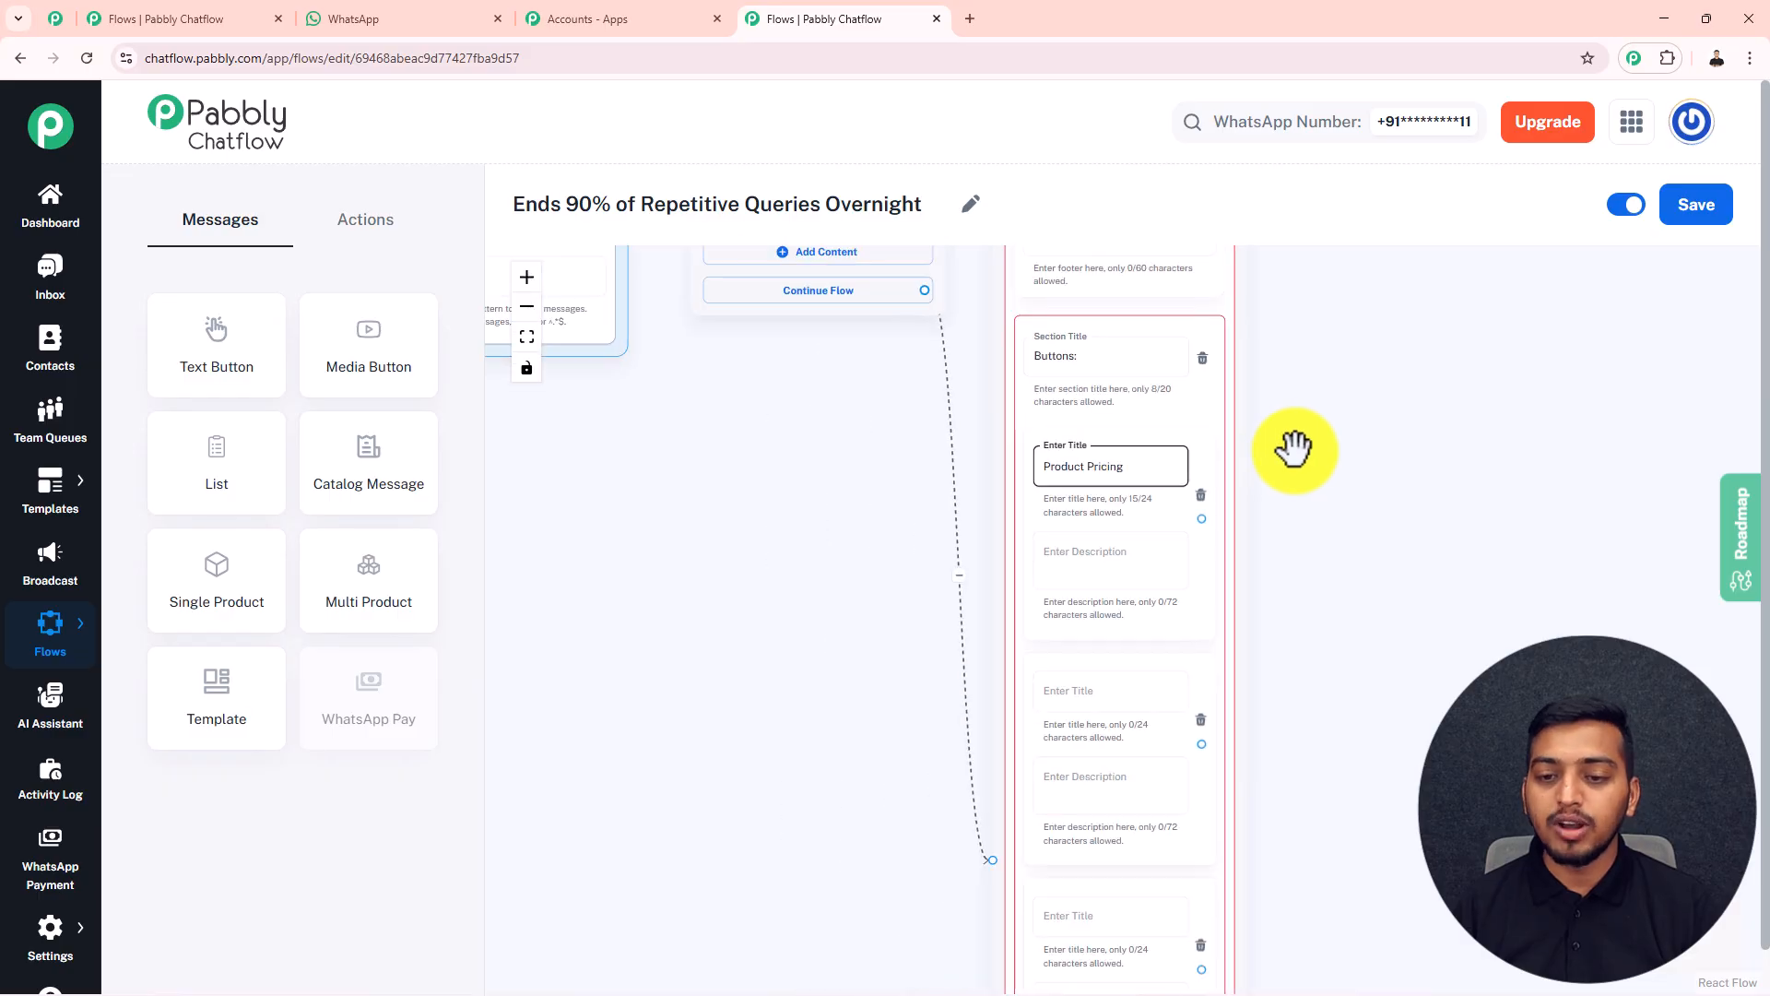
left_click_drag(1361, 543, 1254, 373)
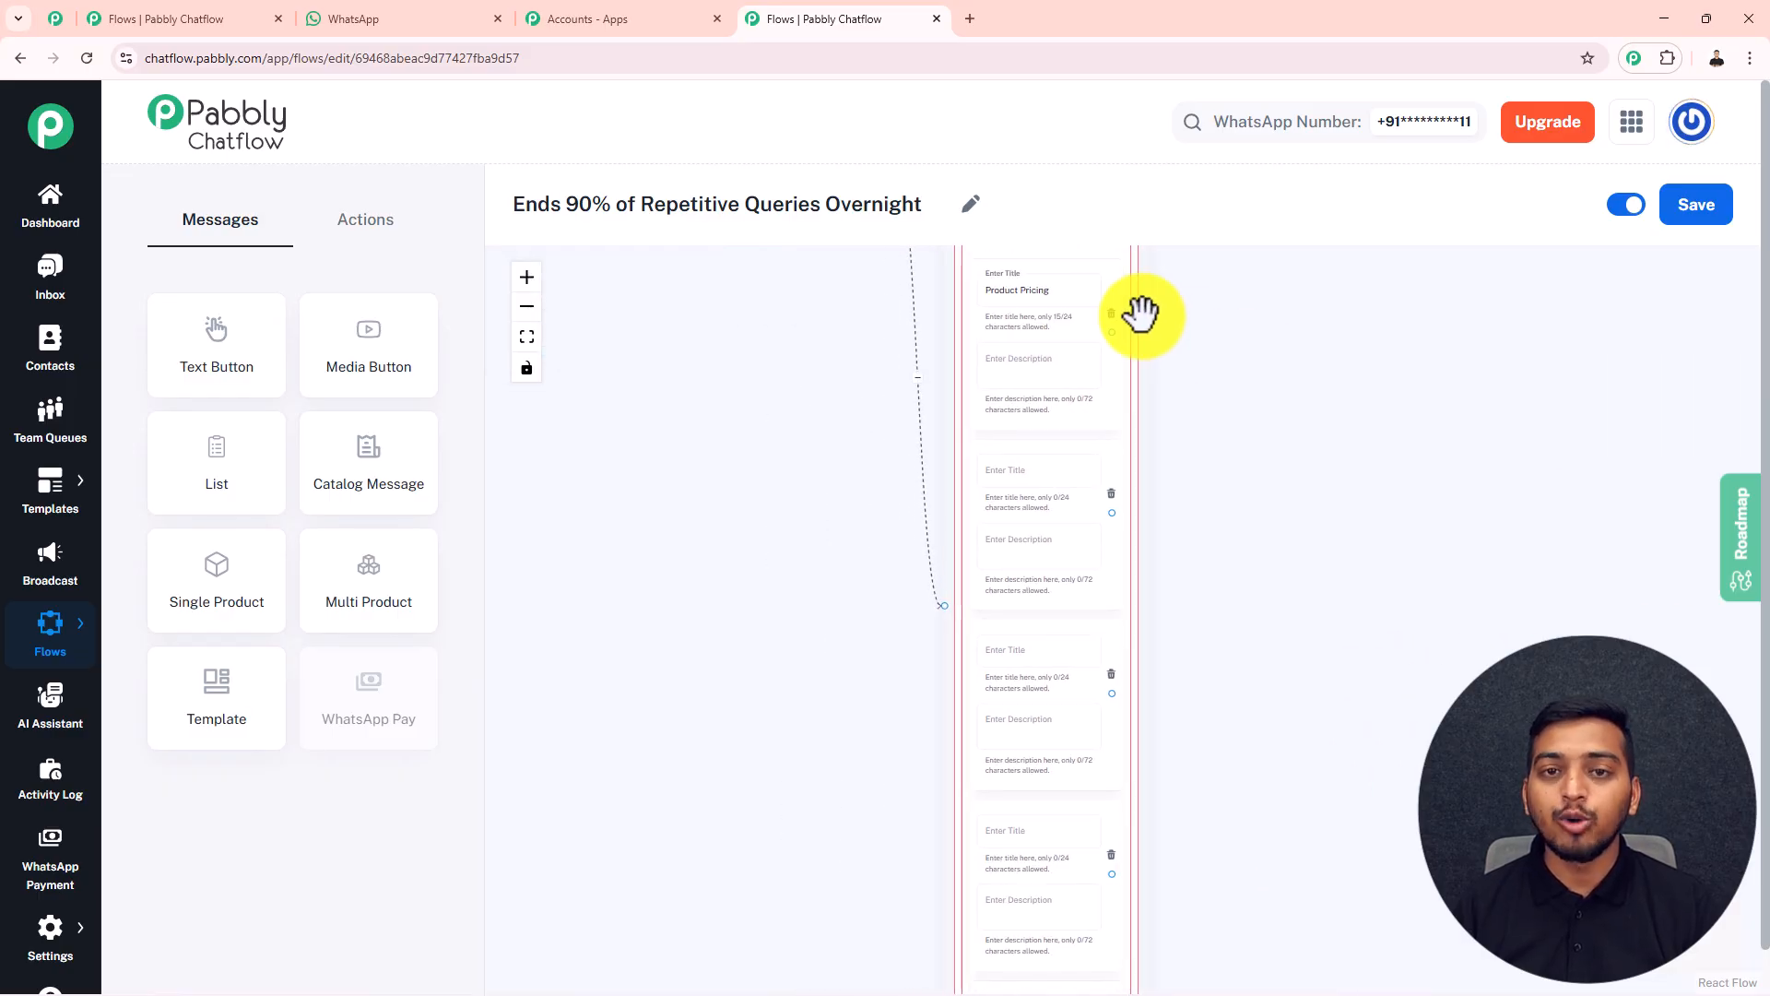
left_click(1051, 291)
left_click(1058, 911)
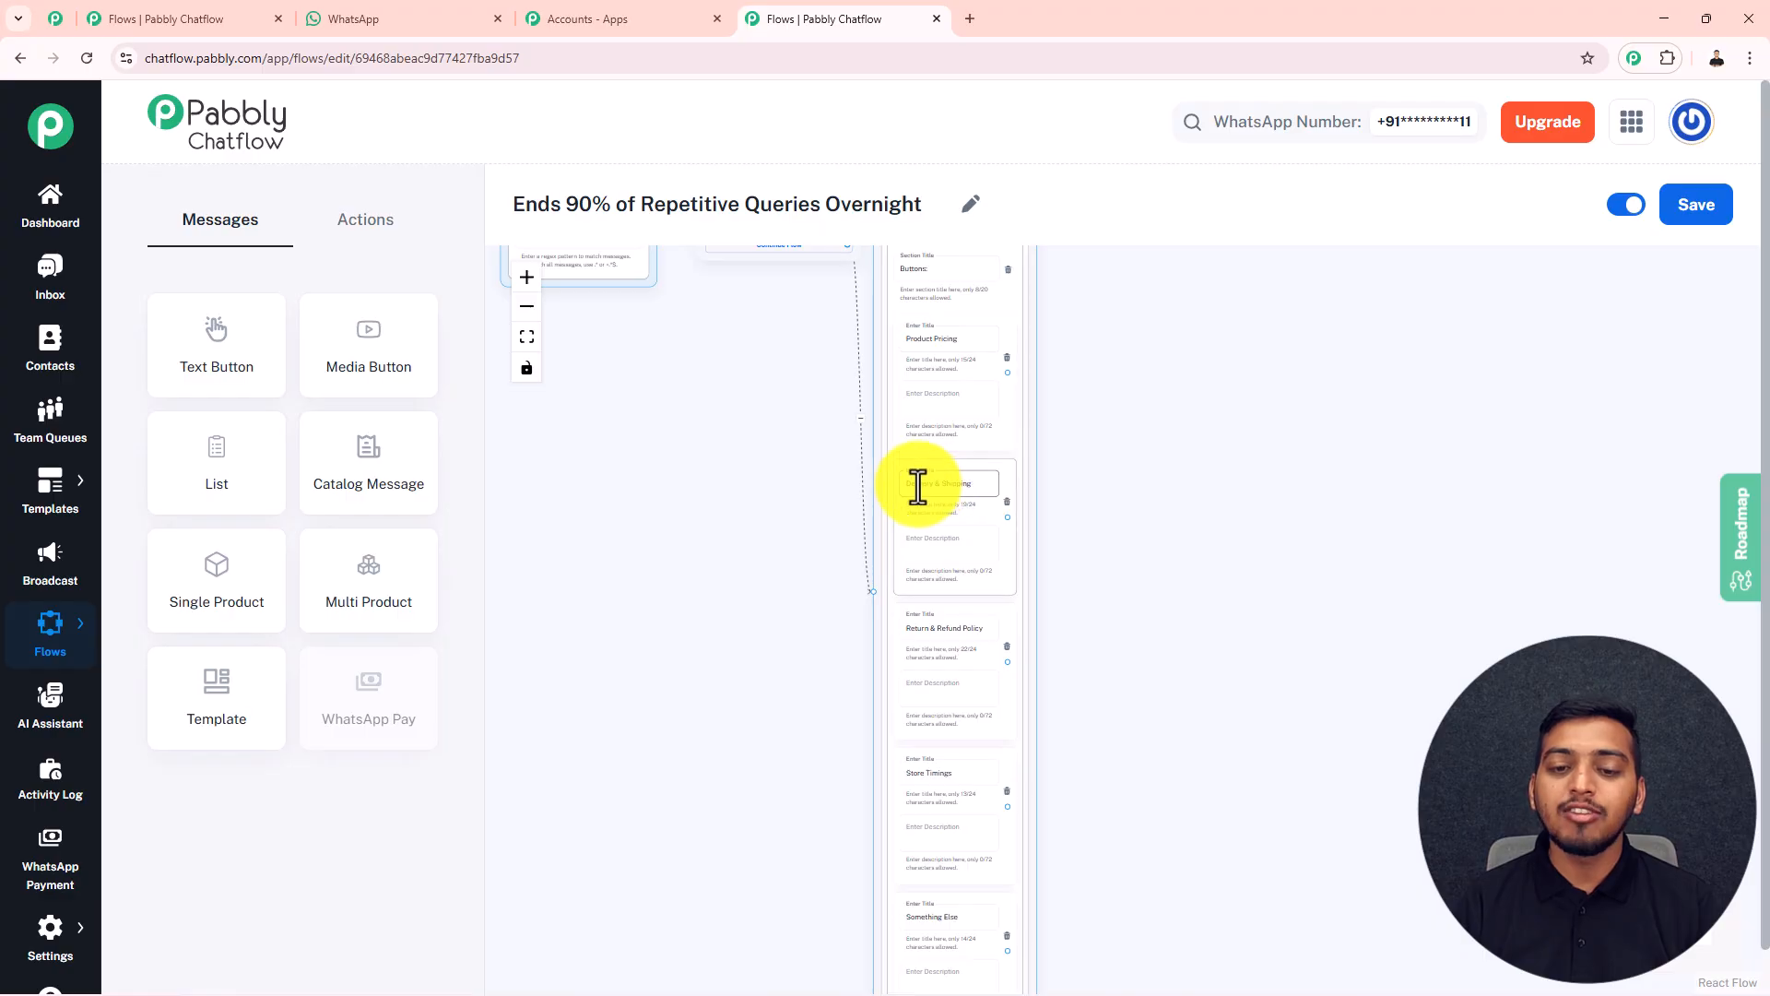
Look through the item titles in the List block's "Buttons:" section
scroll(1035, 517, "up", 6)
left_click_drag(1151, 689, 1150, 338)
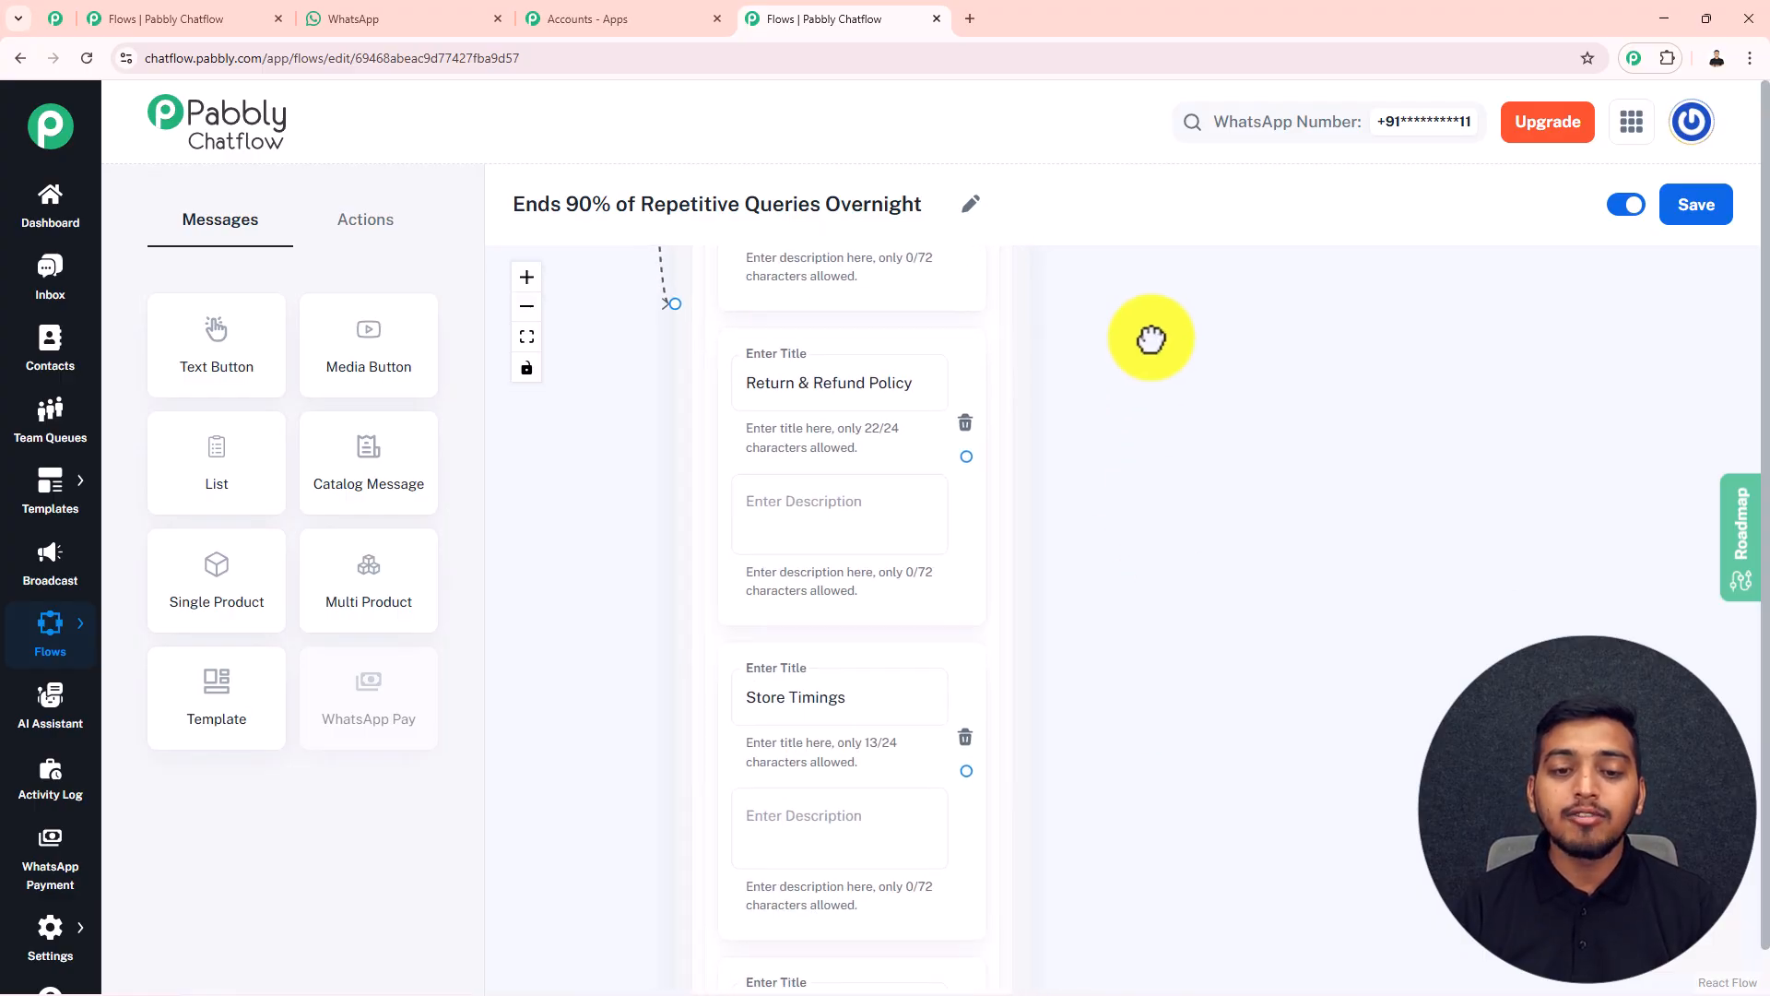
left_click_drag(1137, 581, 1148, 373)
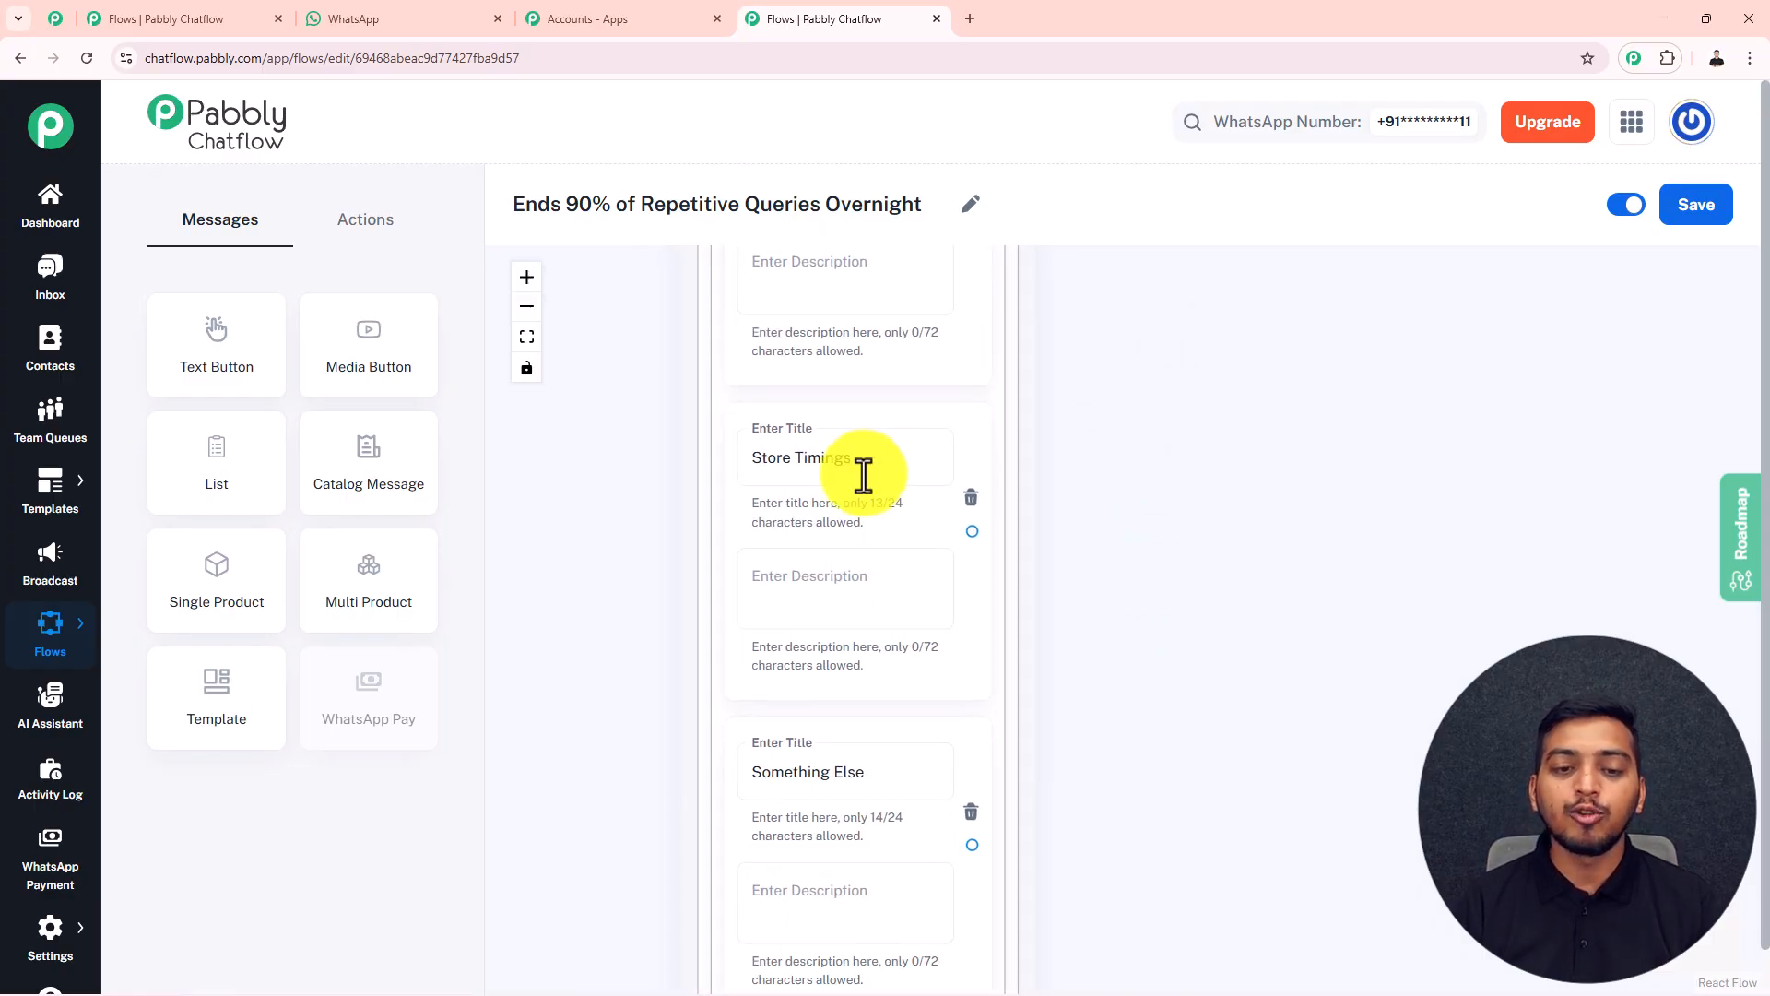
left_click_drag(1152, 713, 1169, 550)
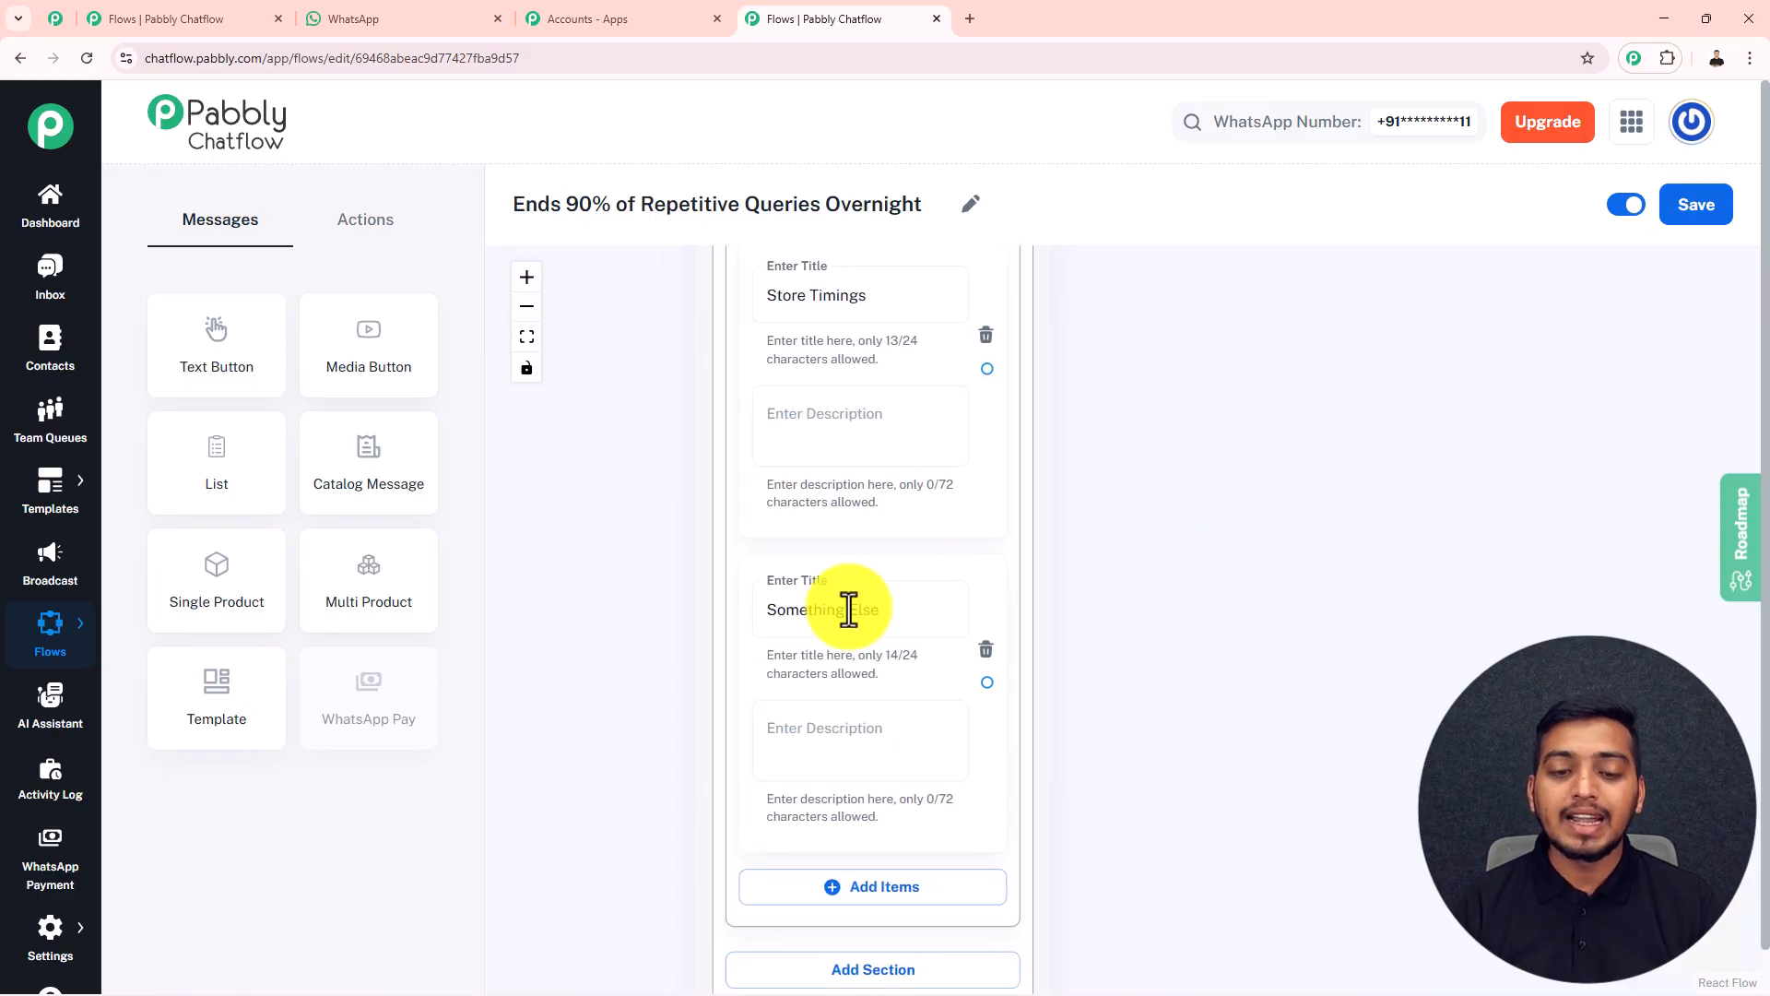
scroll(1171, 434, "down", 3)
scroll(1157, 484, "up", 5)
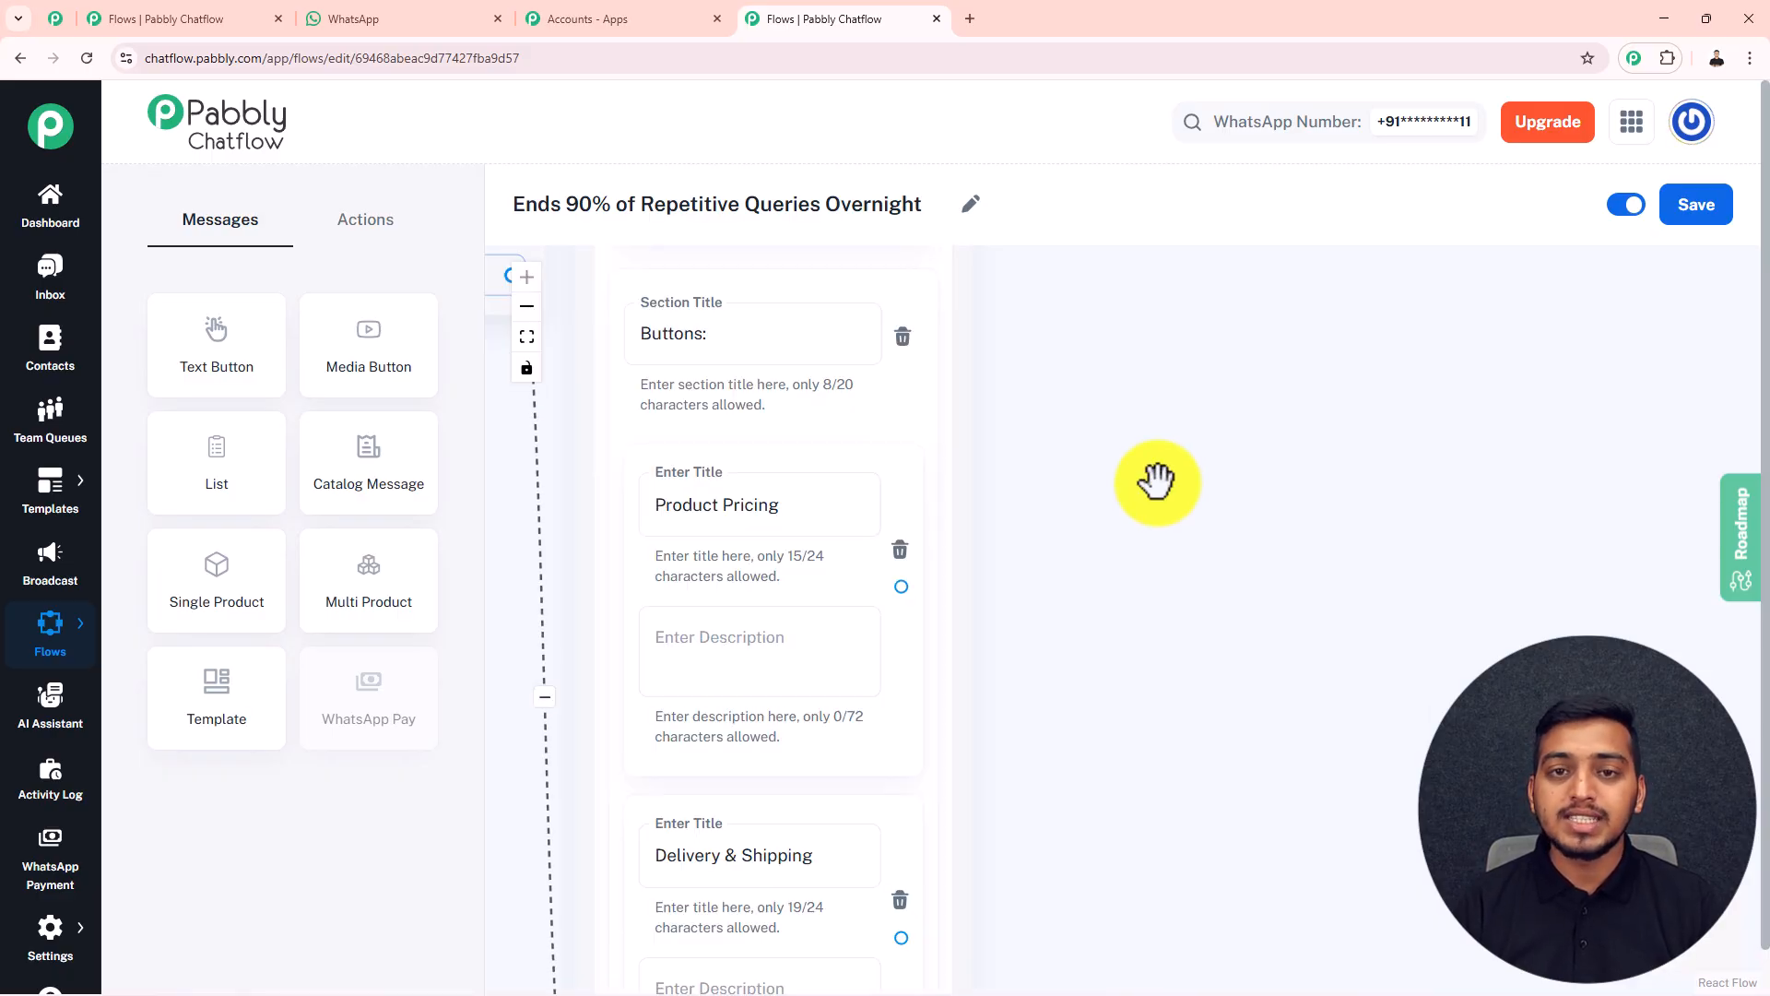
left_click(693, 509)
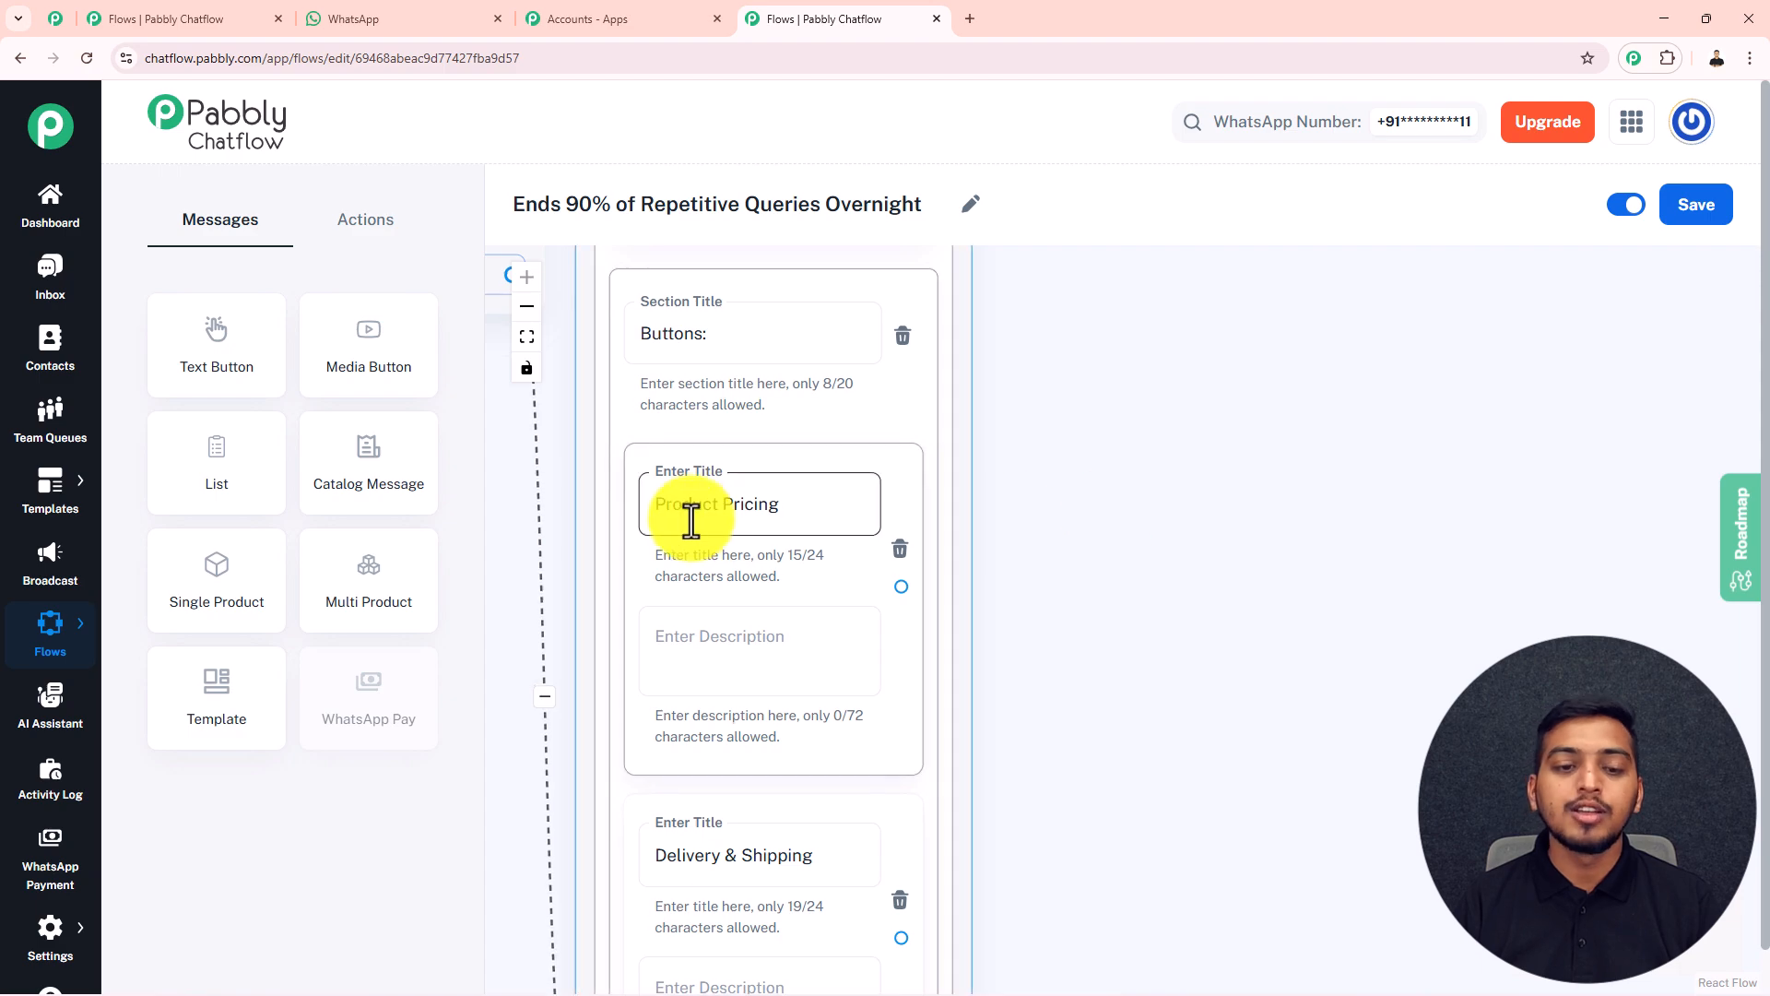
Add a Text Button block connected to the "Product Pricing" item and enter the message about product prices, GST and seasonal discounts
left_click_drag(253, 375, 1086, 289)
left_click_drag(900, 586, 1021, 554)
left_click(1106, 418)
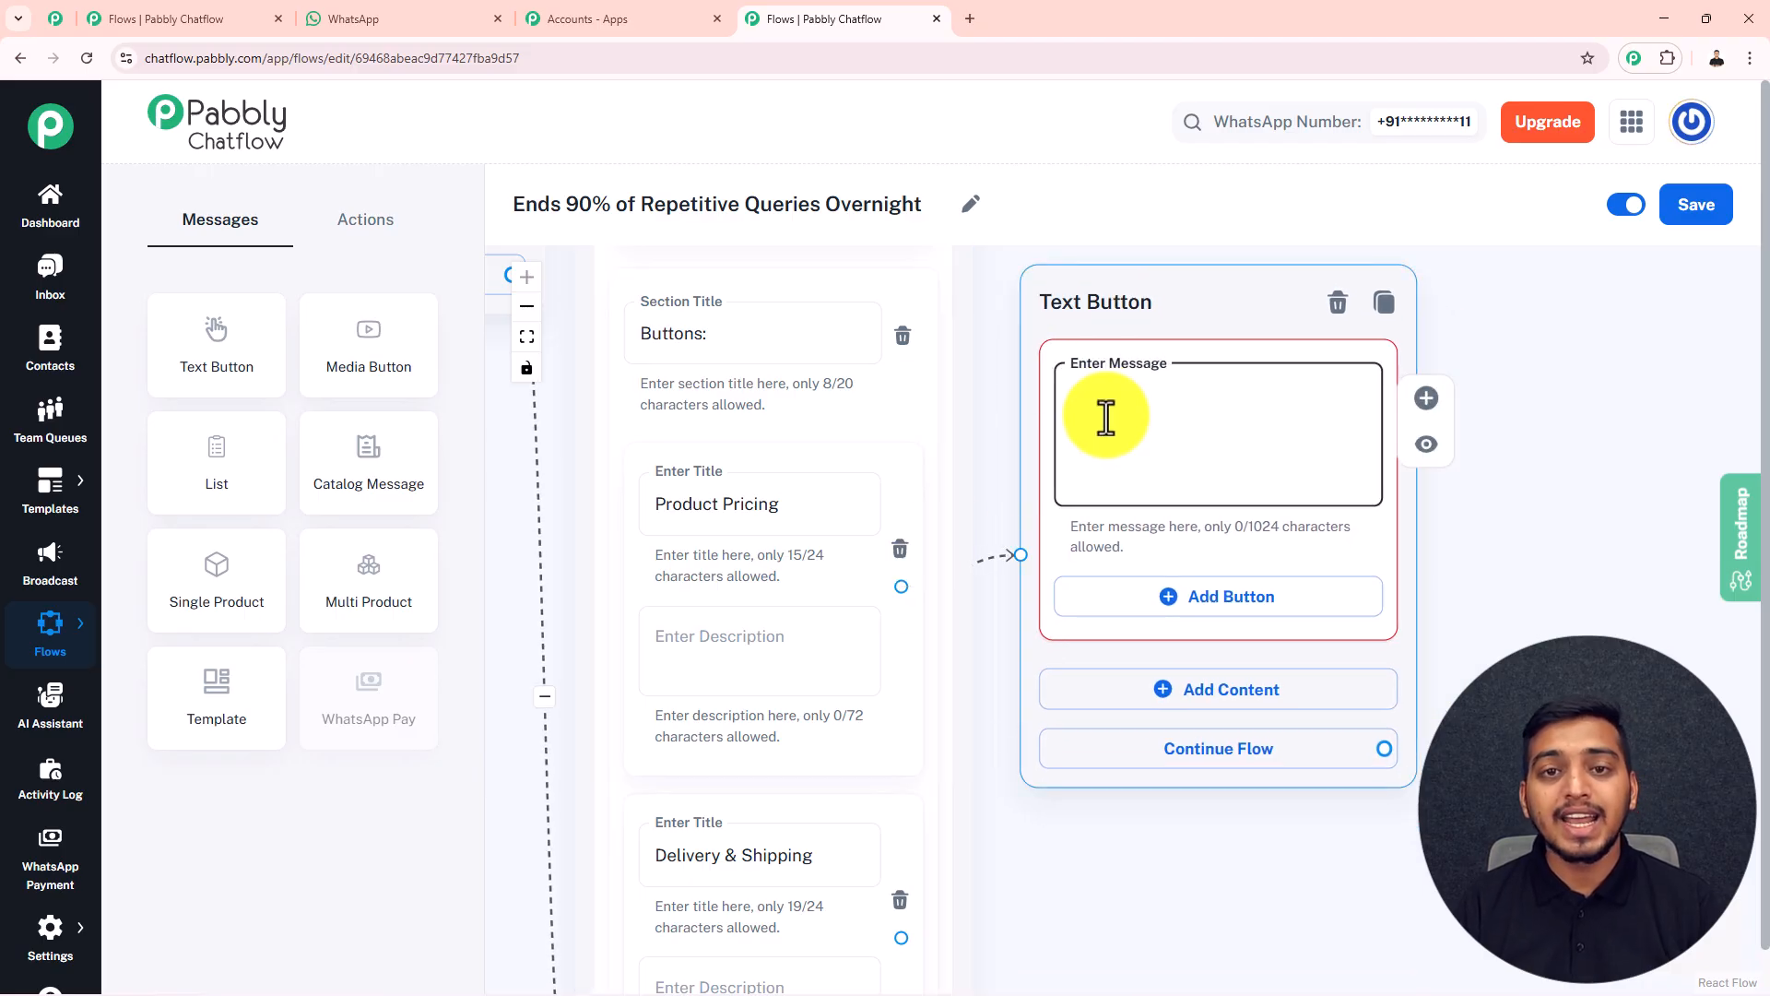
key("ctrl+v")
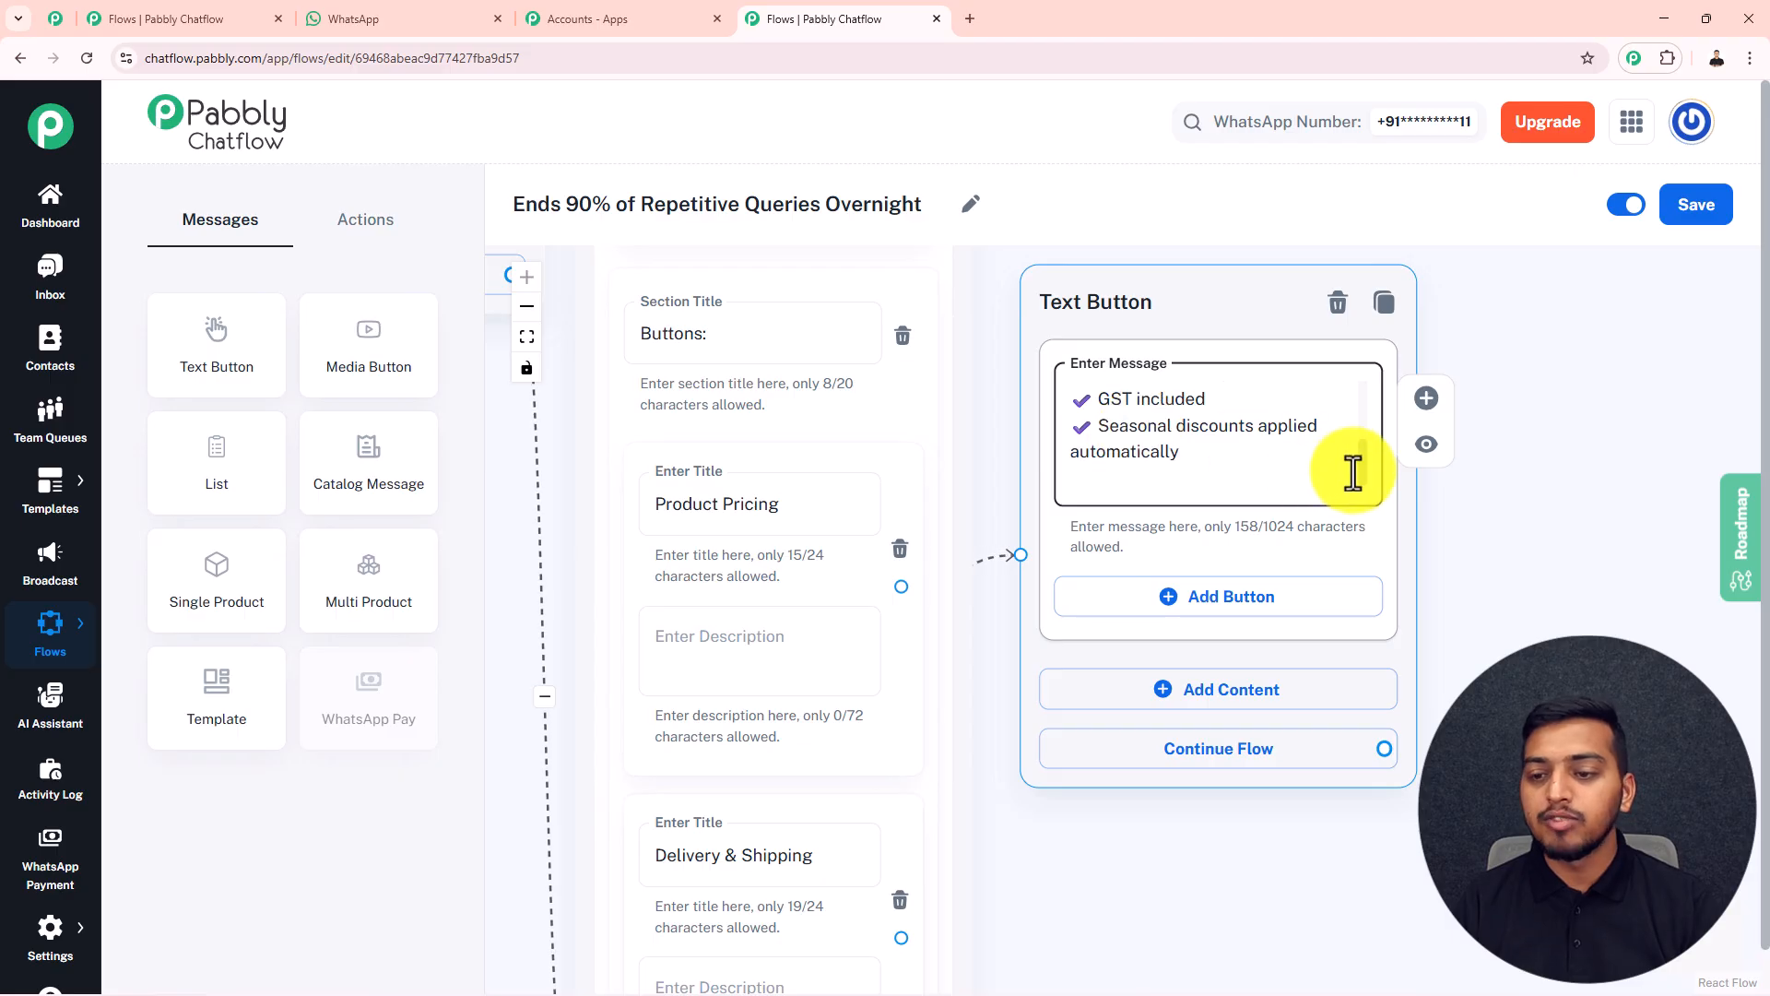
scroll(1361, 459, "up", 3)
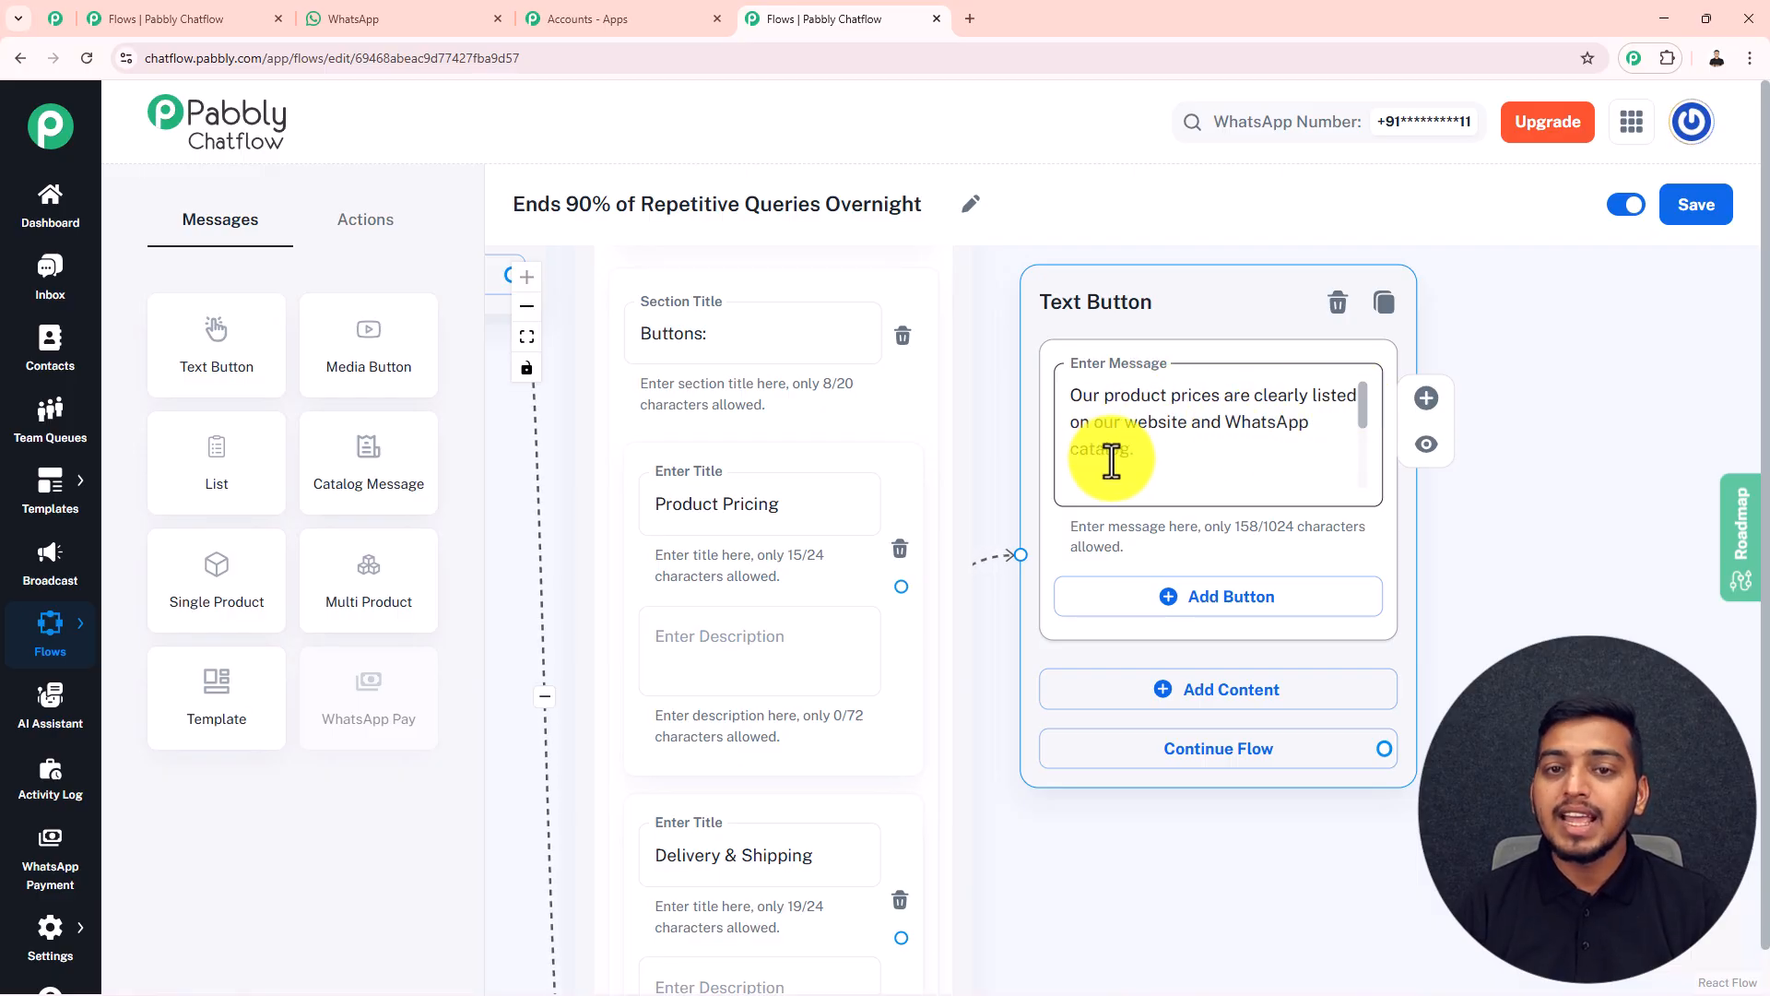
left_click(1204, 601)
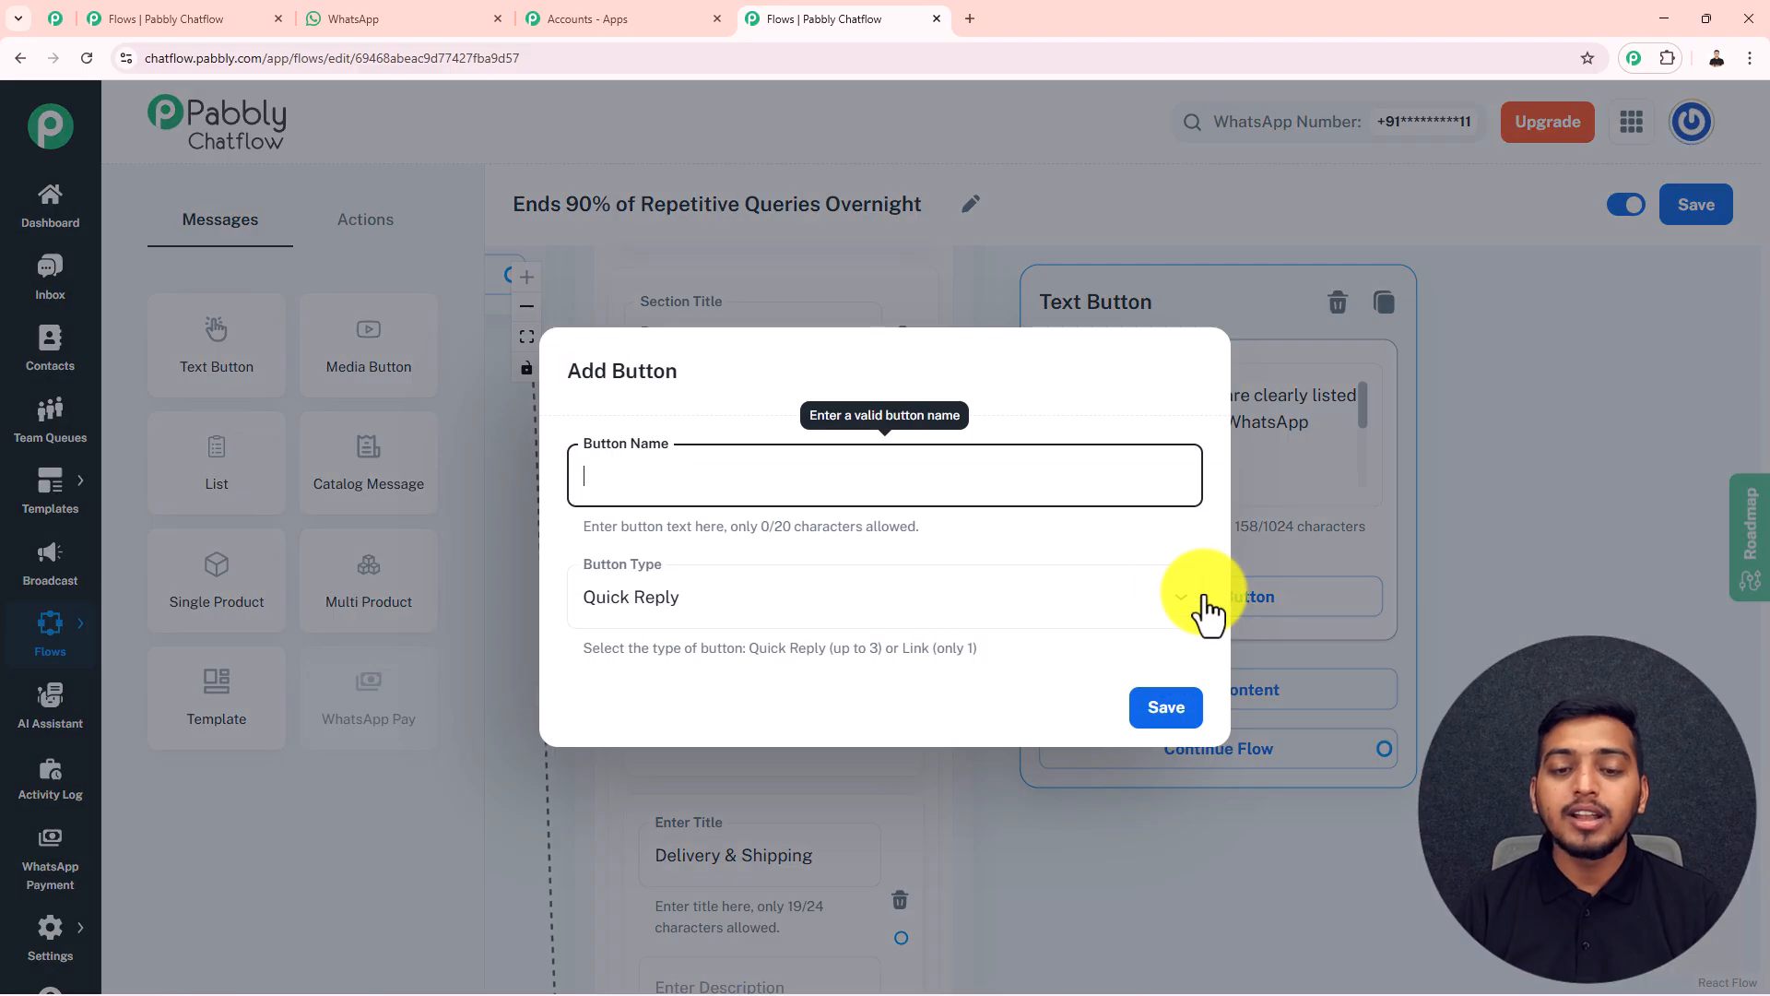
left_click(1116, 601)
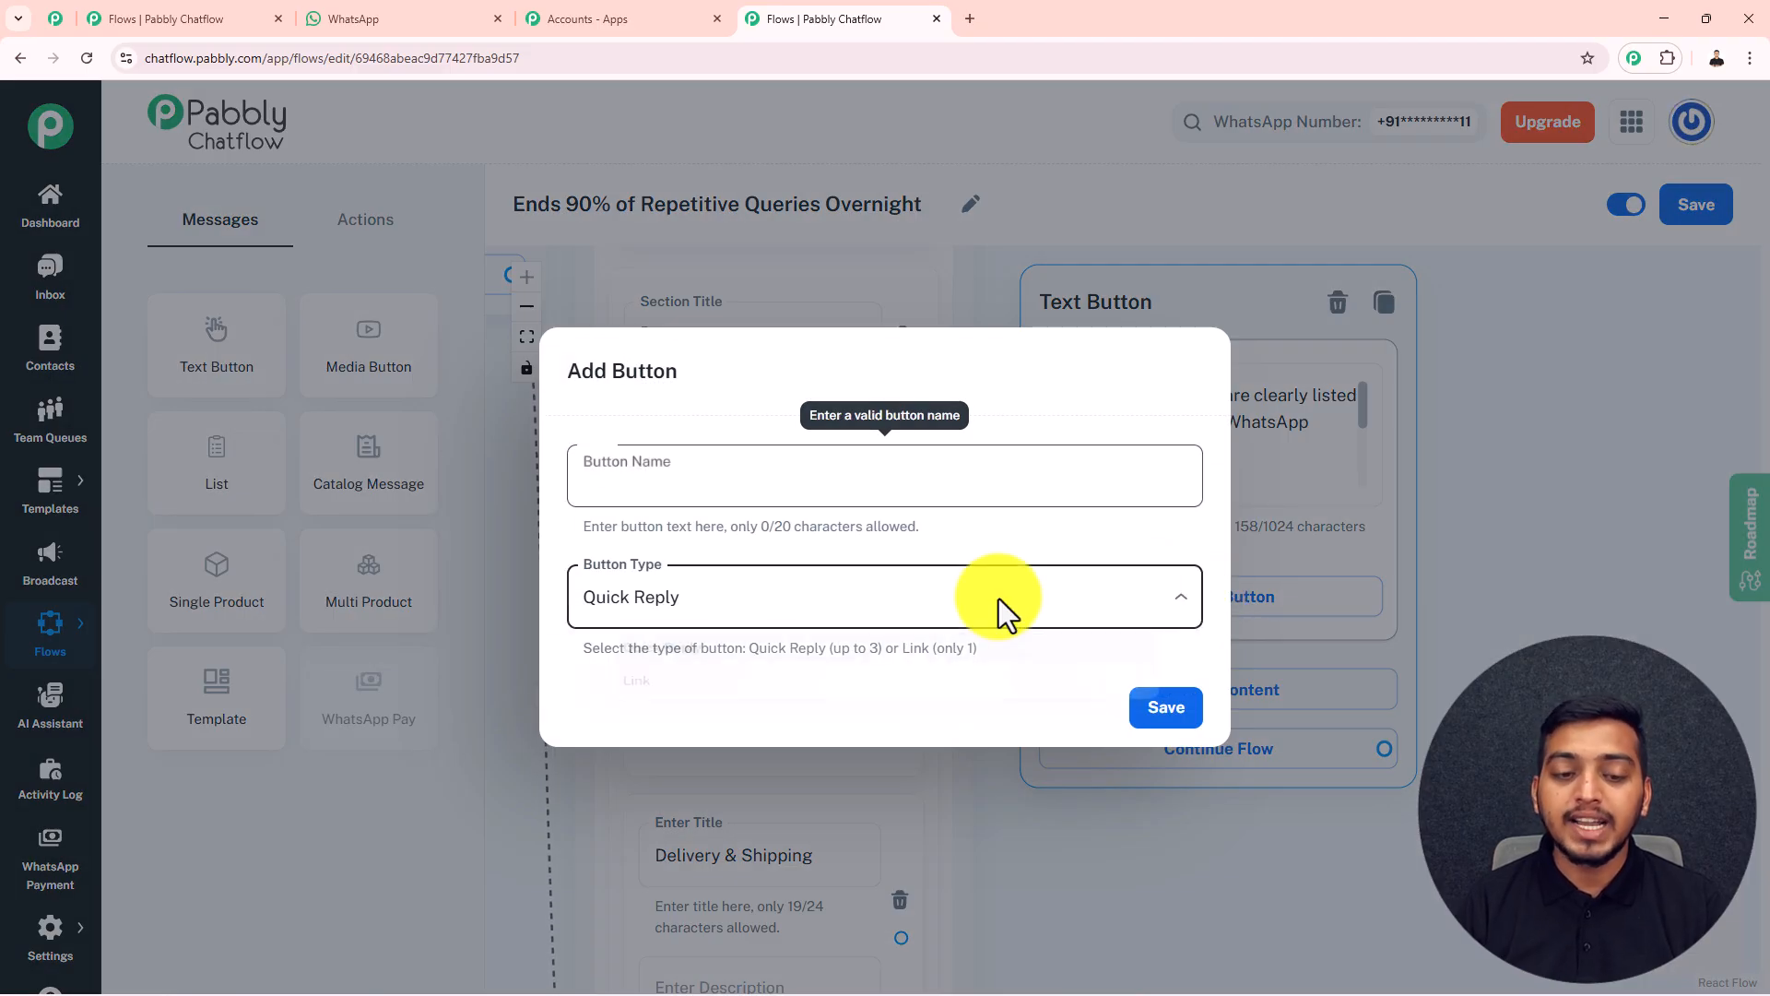
left_click(651, 698)
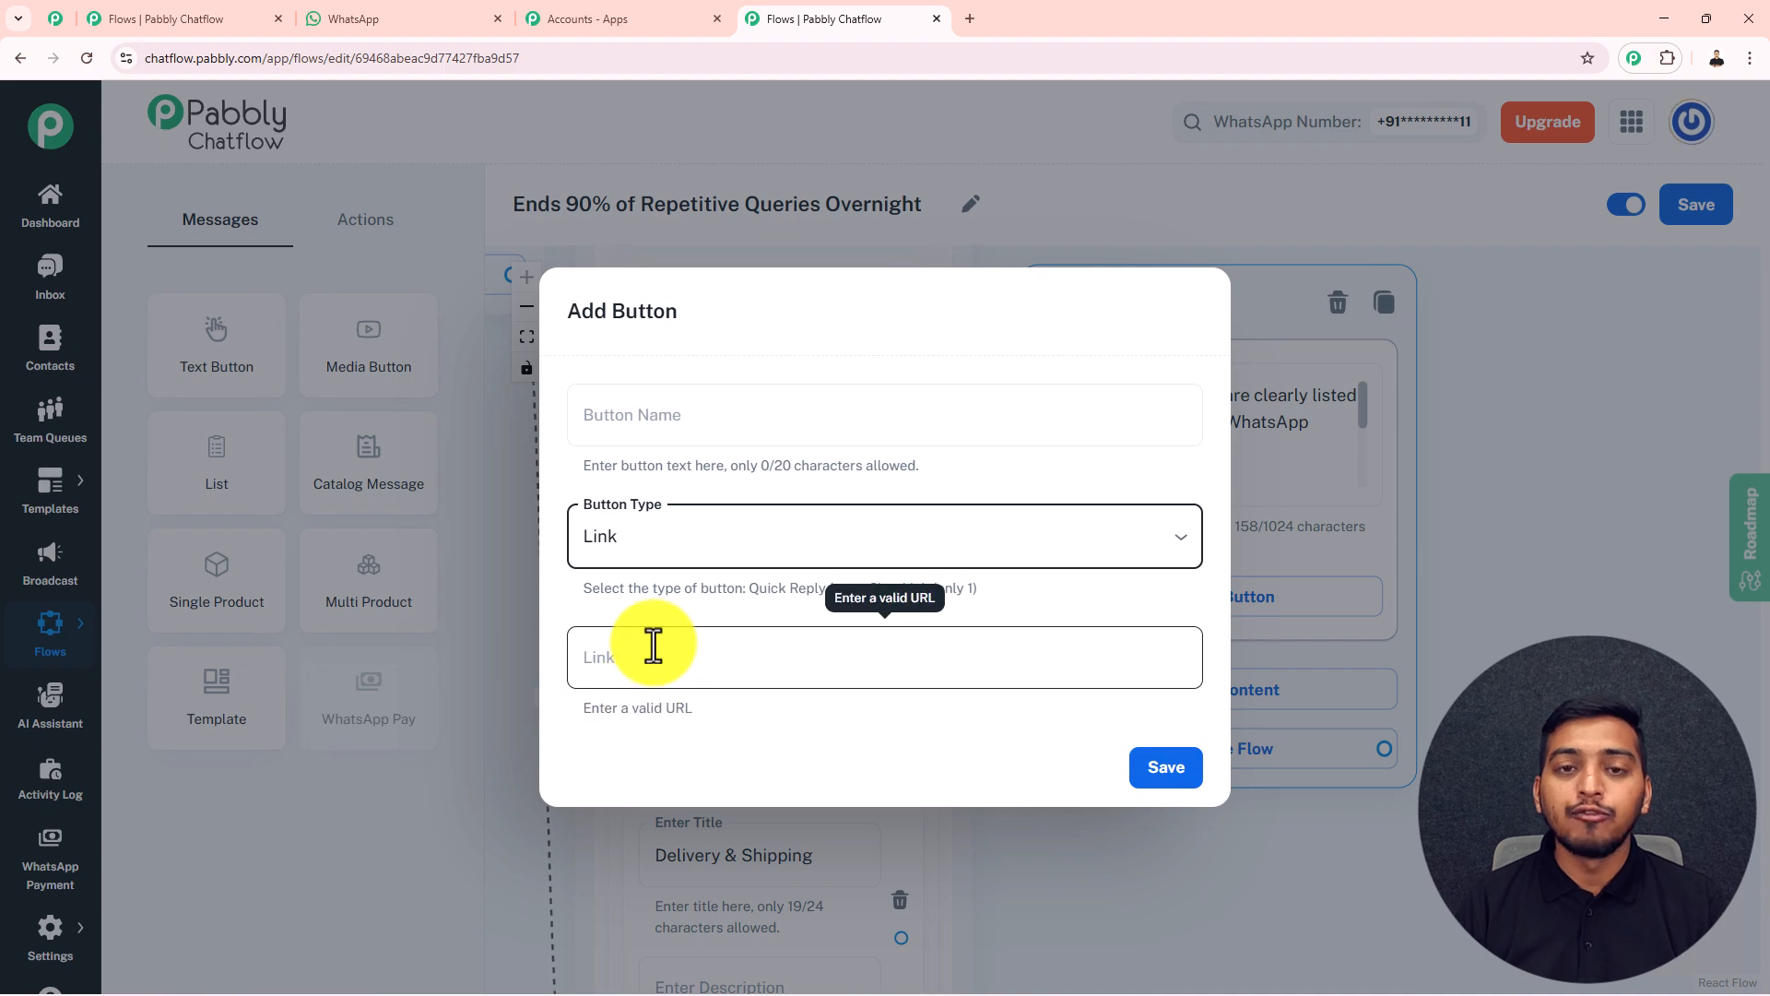
left_click(627, 655)
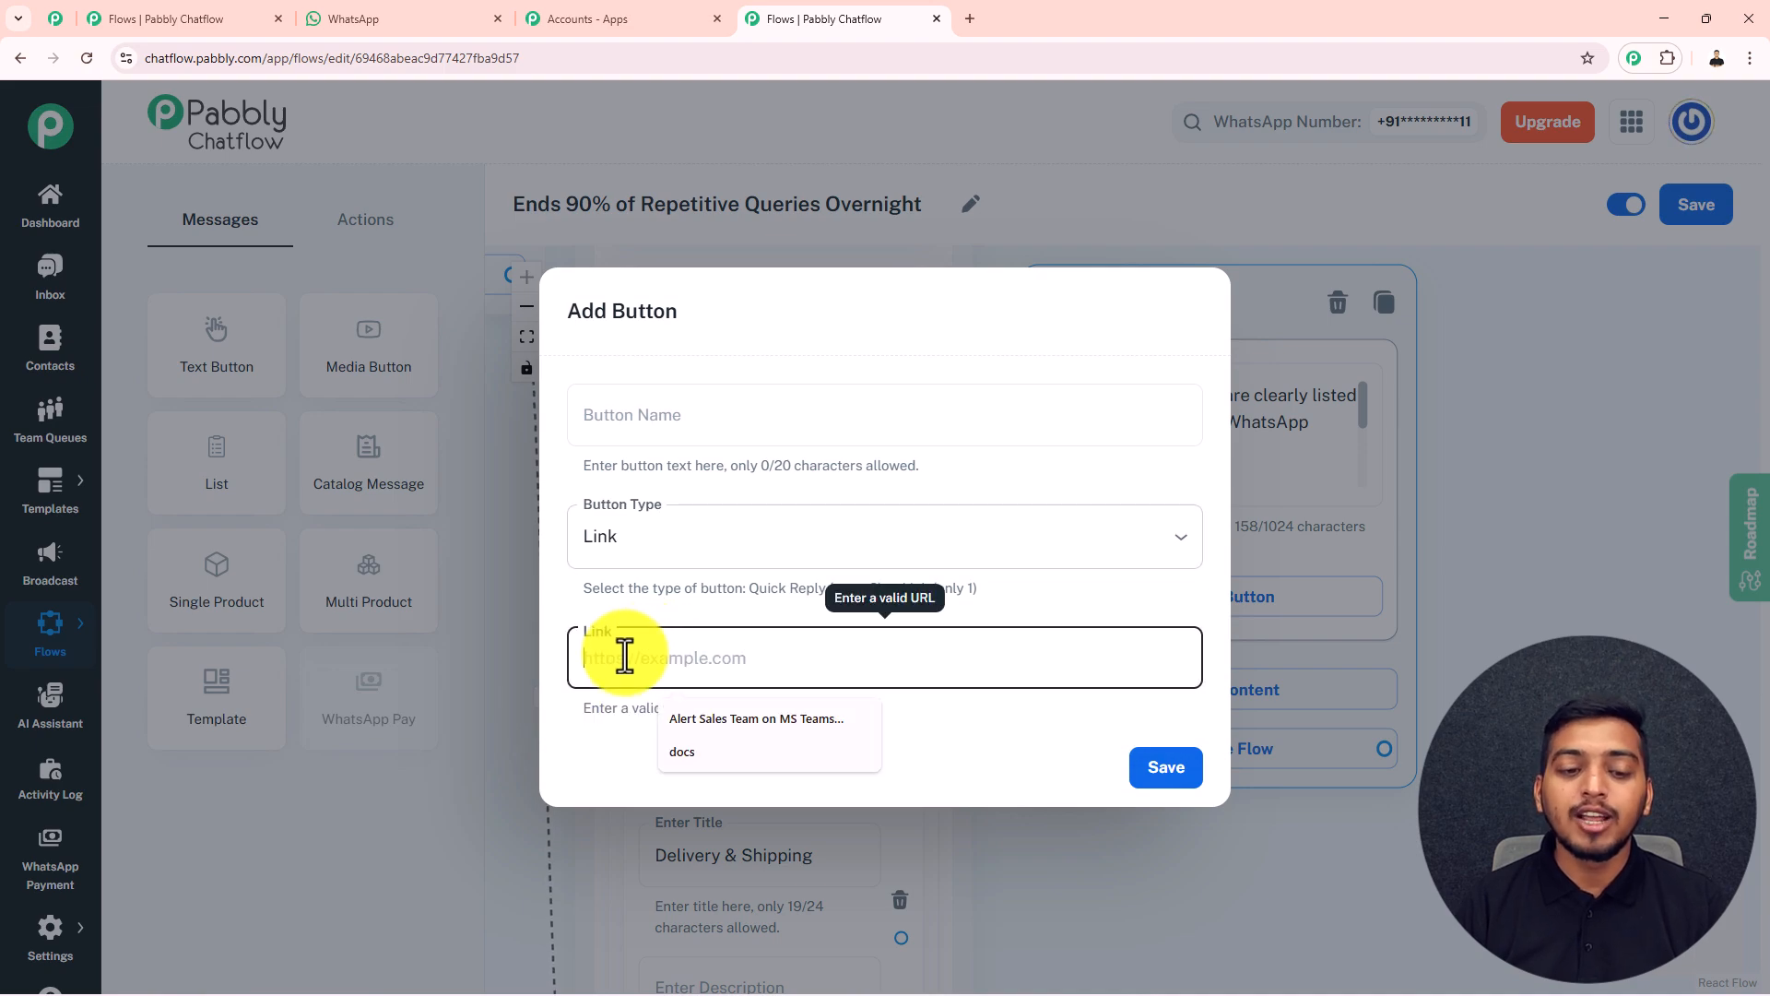
left_click(679, 419)
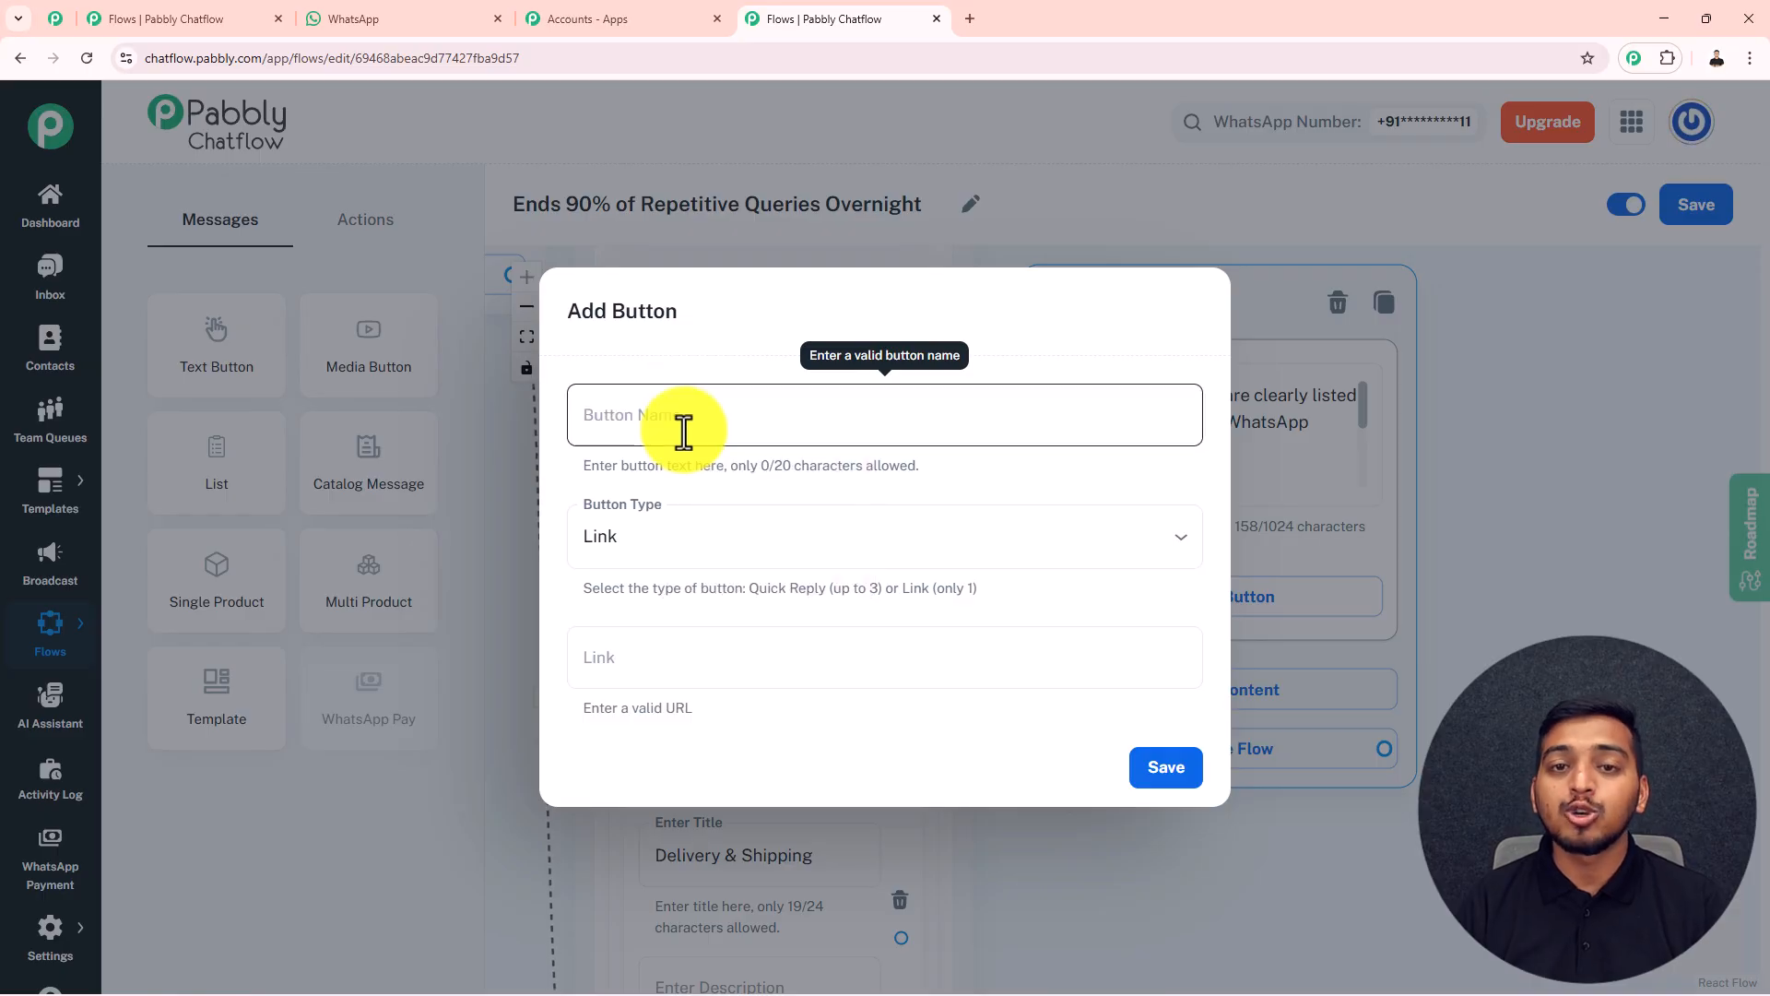
left_click(624, 669)
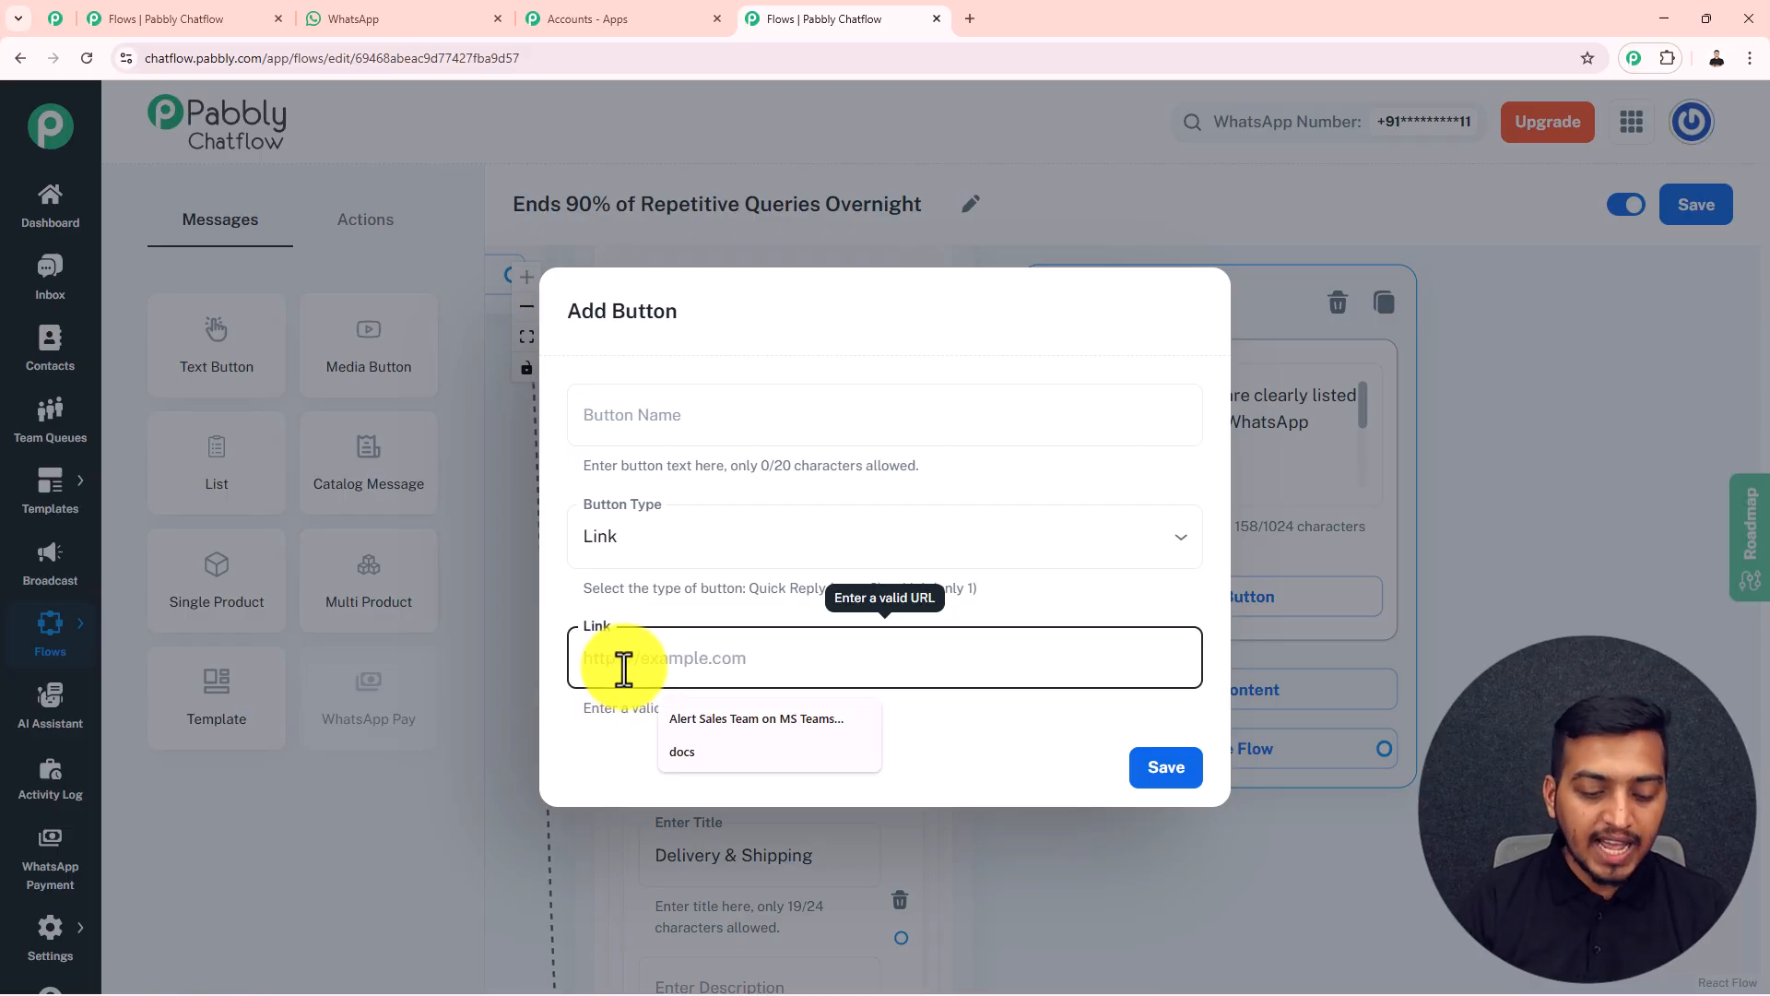
type("pabbly.com/chatflow")
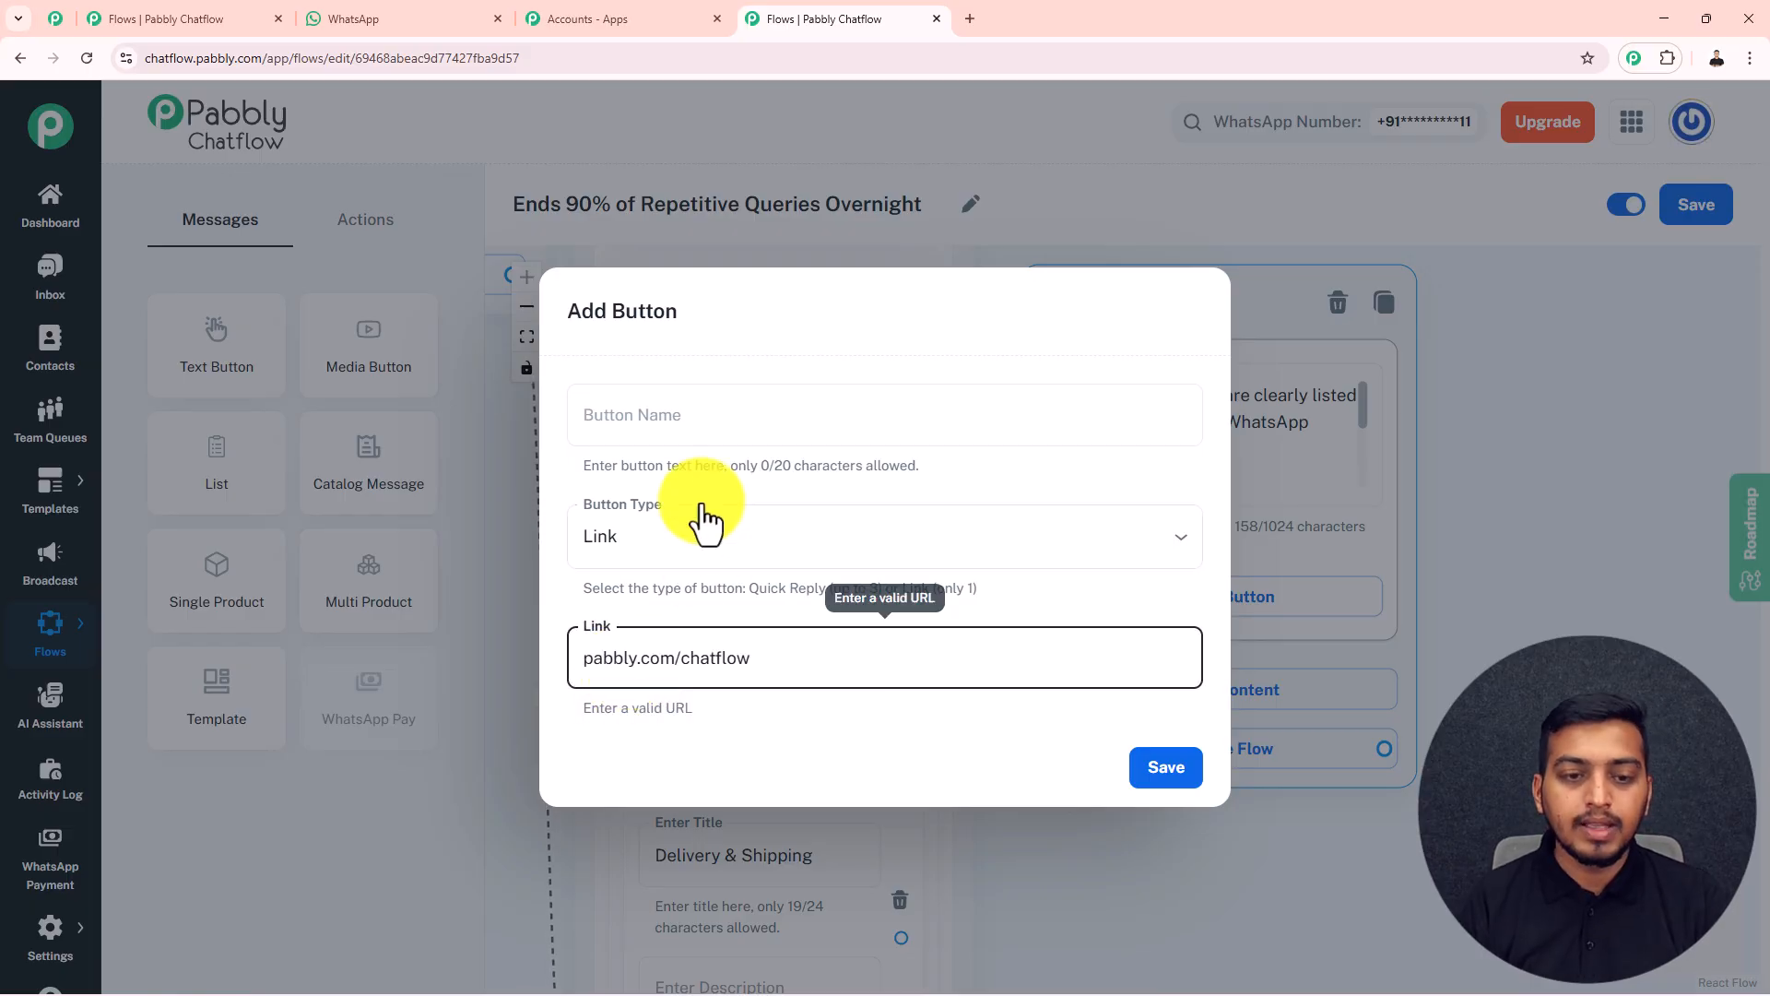
left_click(676, 416)
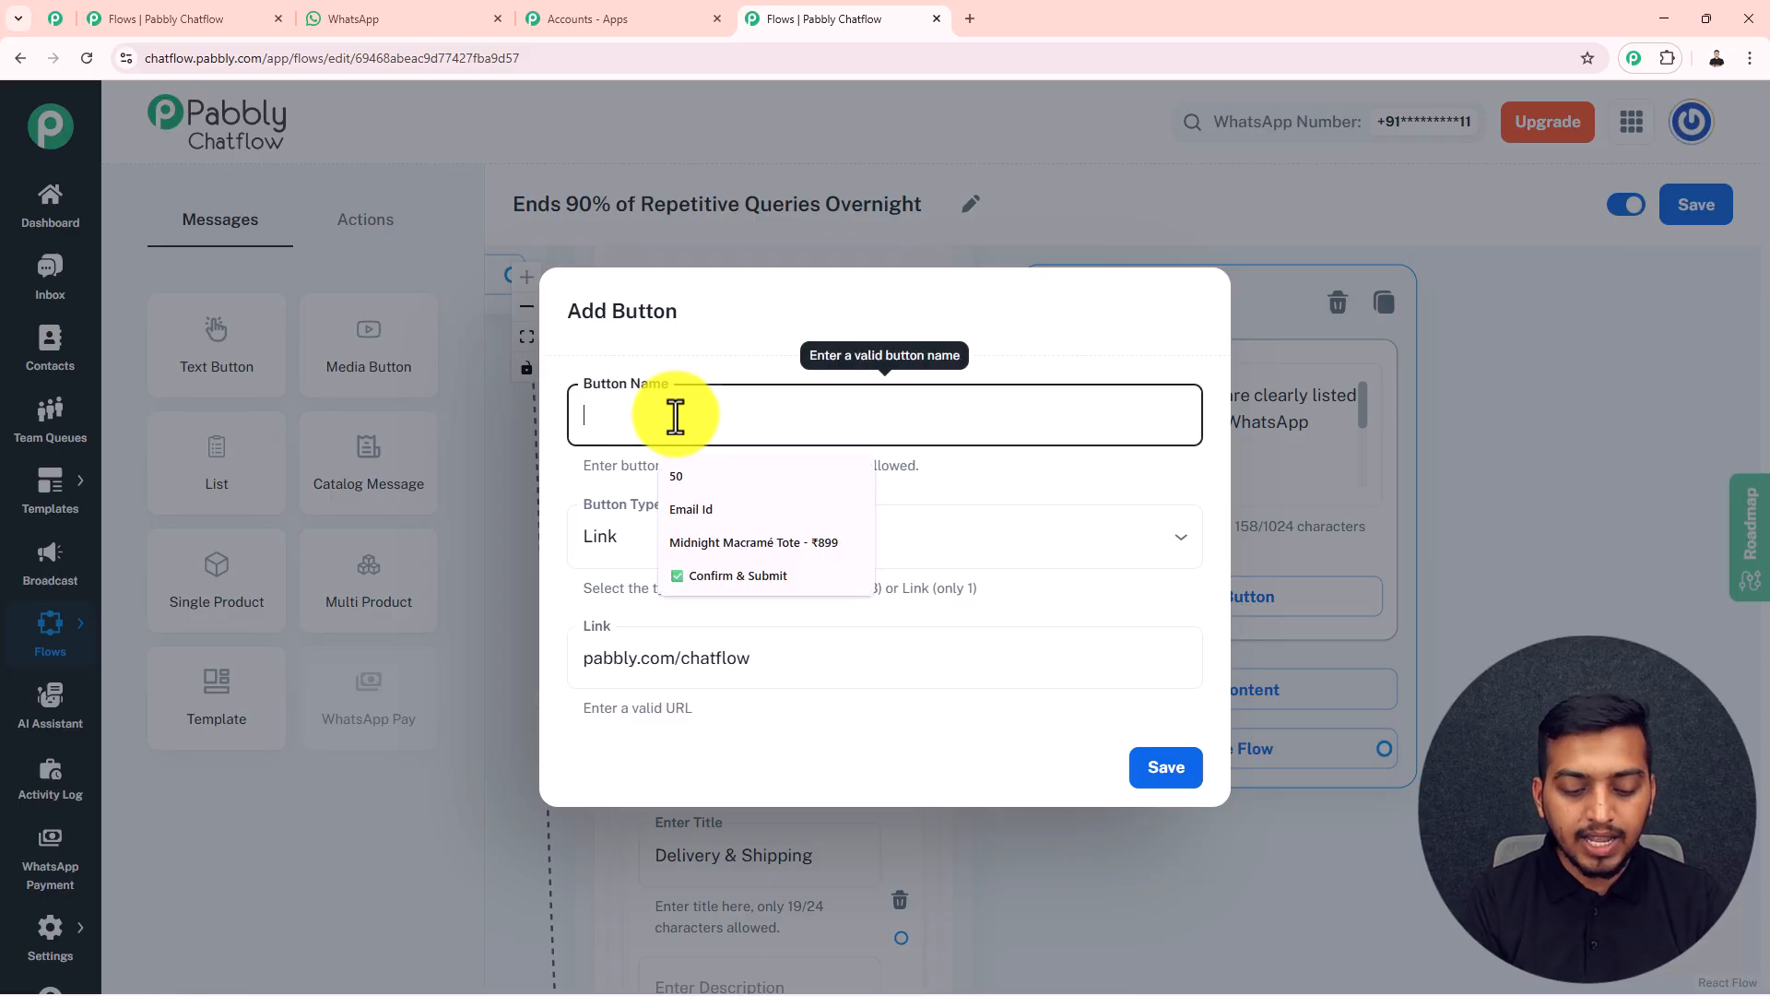
type("Check Prices Online")
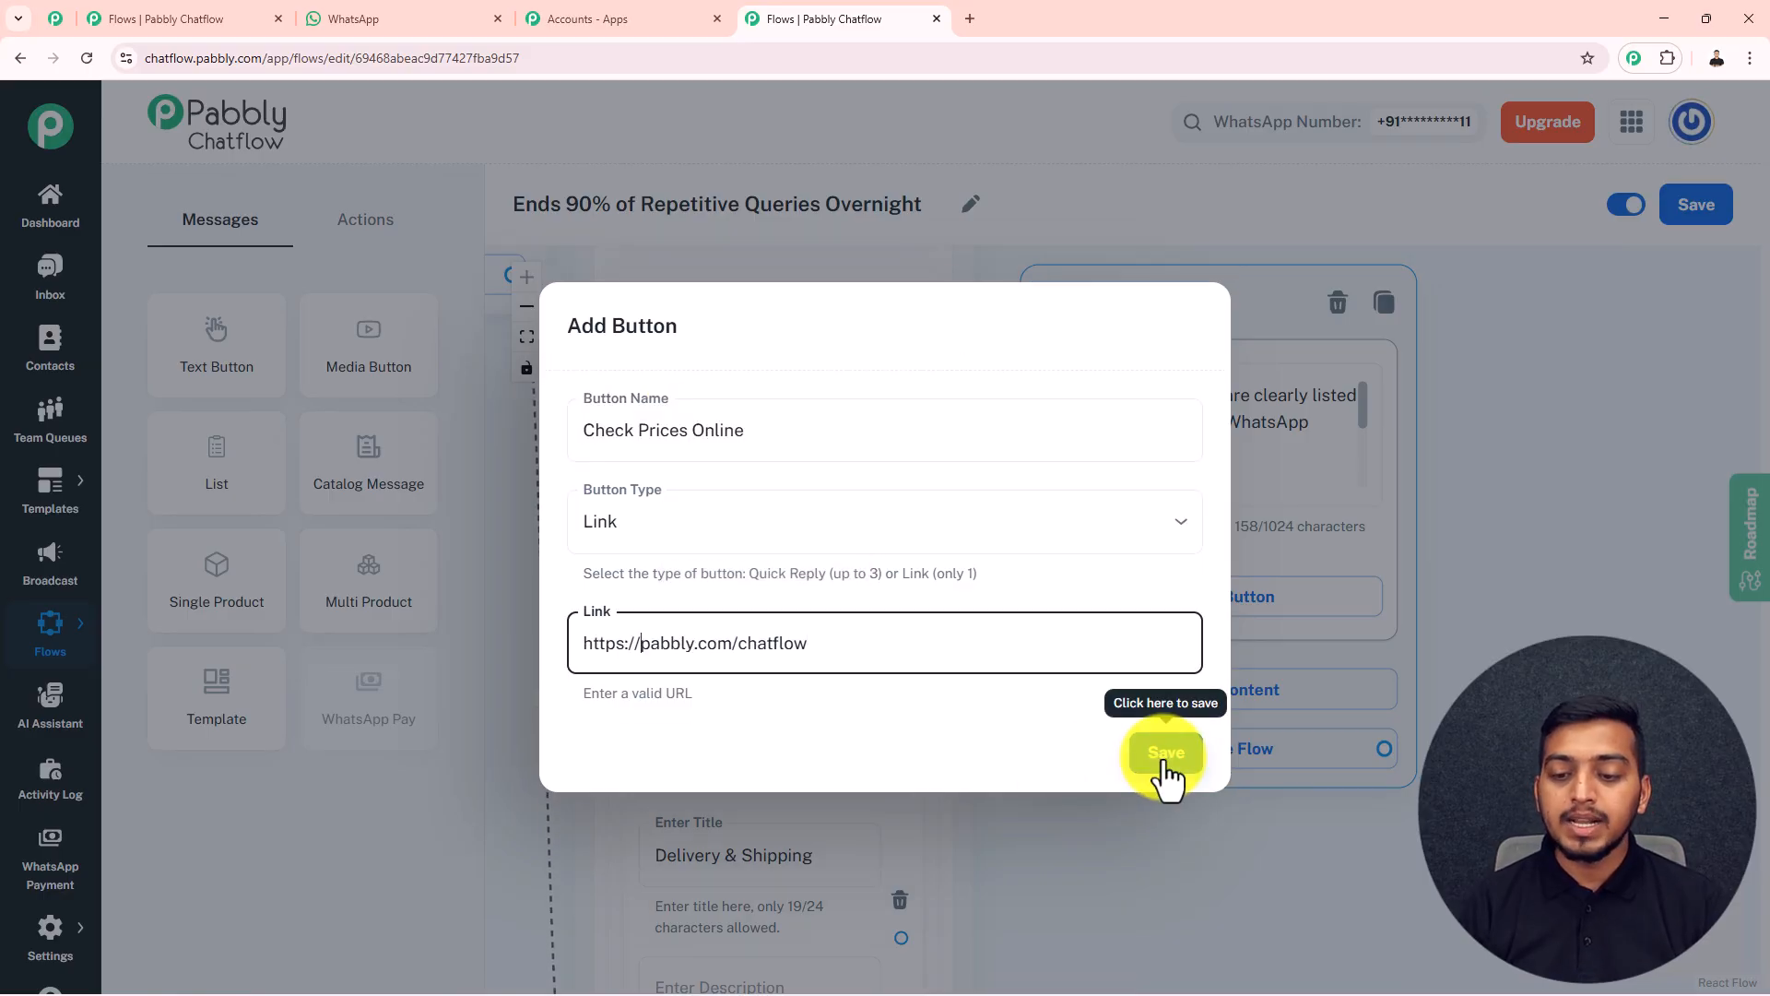
left_click(1166, 770)
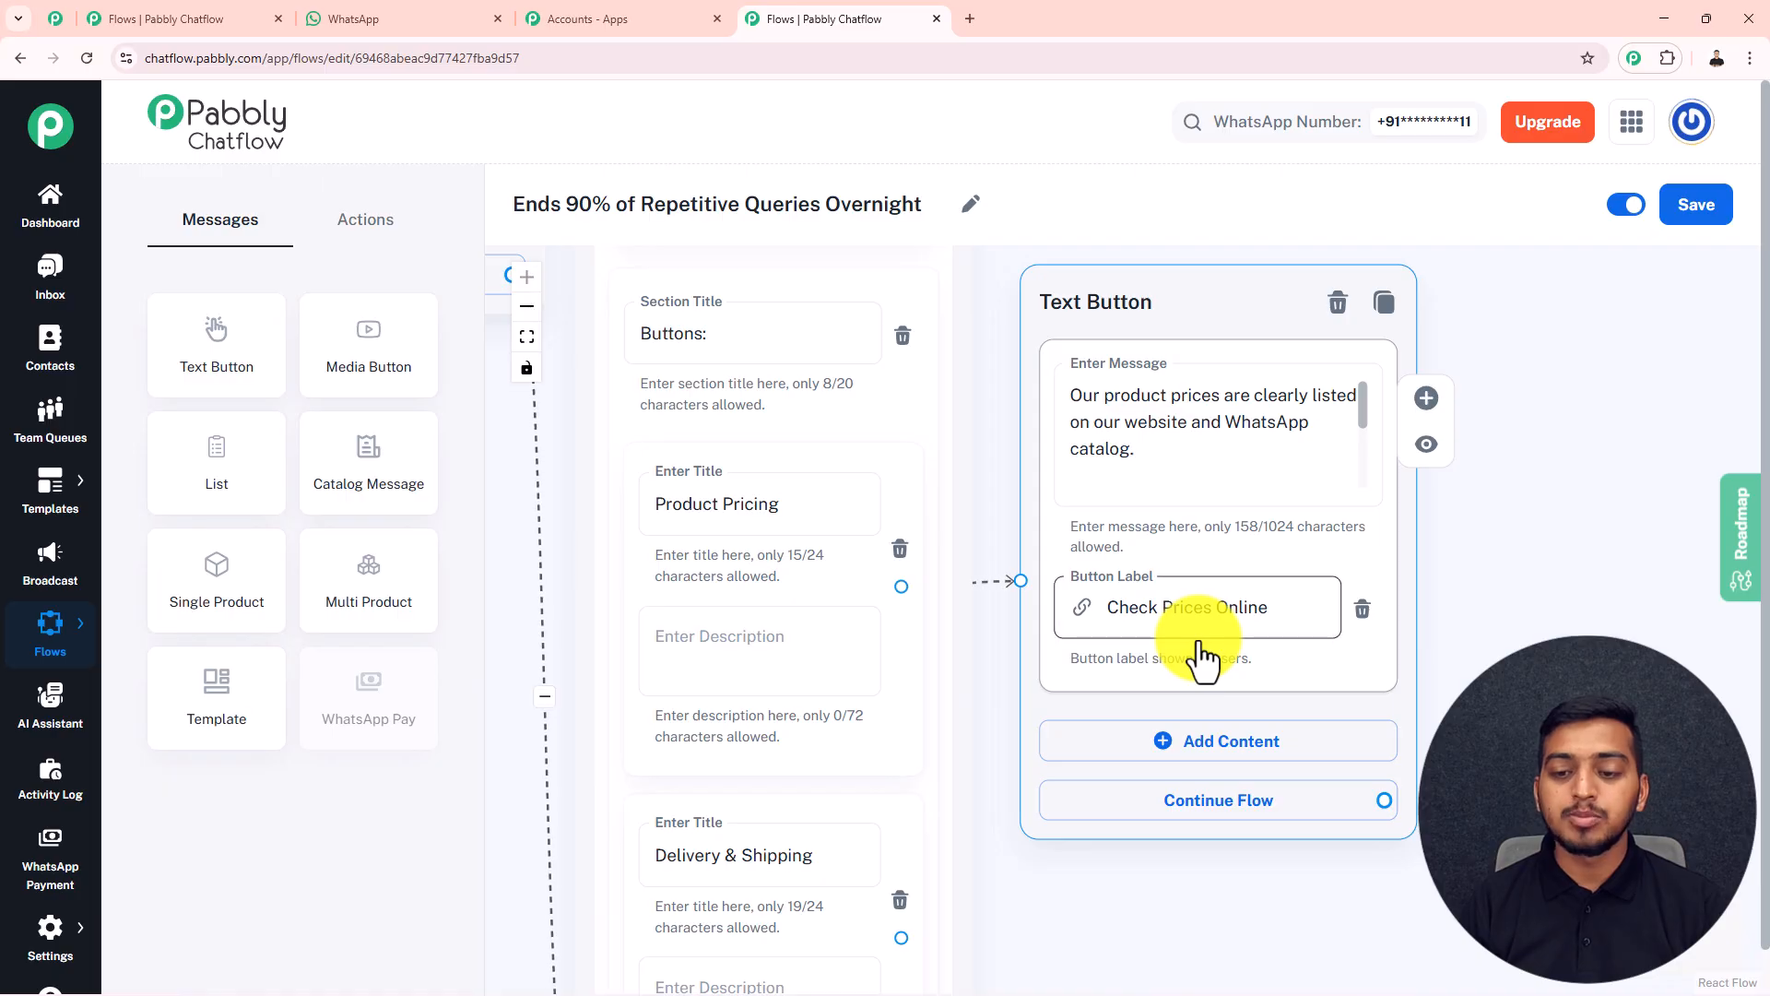
Add a Text Button block connected to the "Delivery & Shipping" item and enter the message about delivery across India in 3–5 business days
scroll(1203, 639, "down", 2)
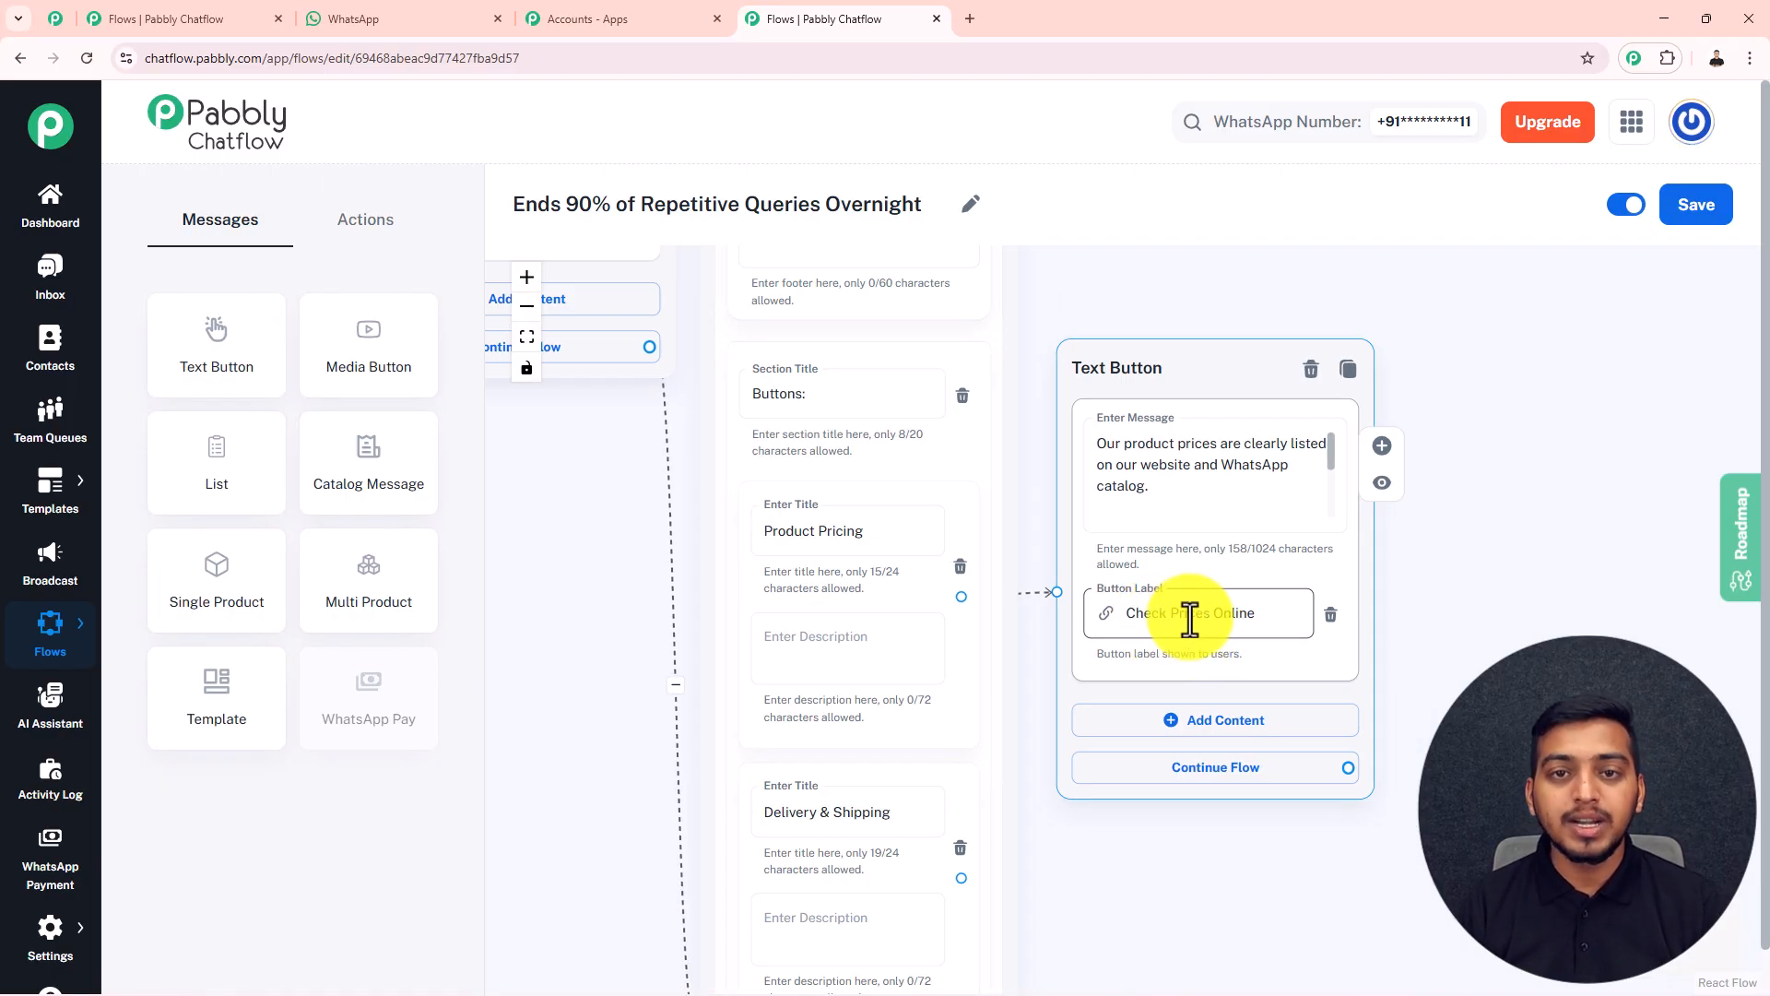
scroll(1190, 620, "down", 1)
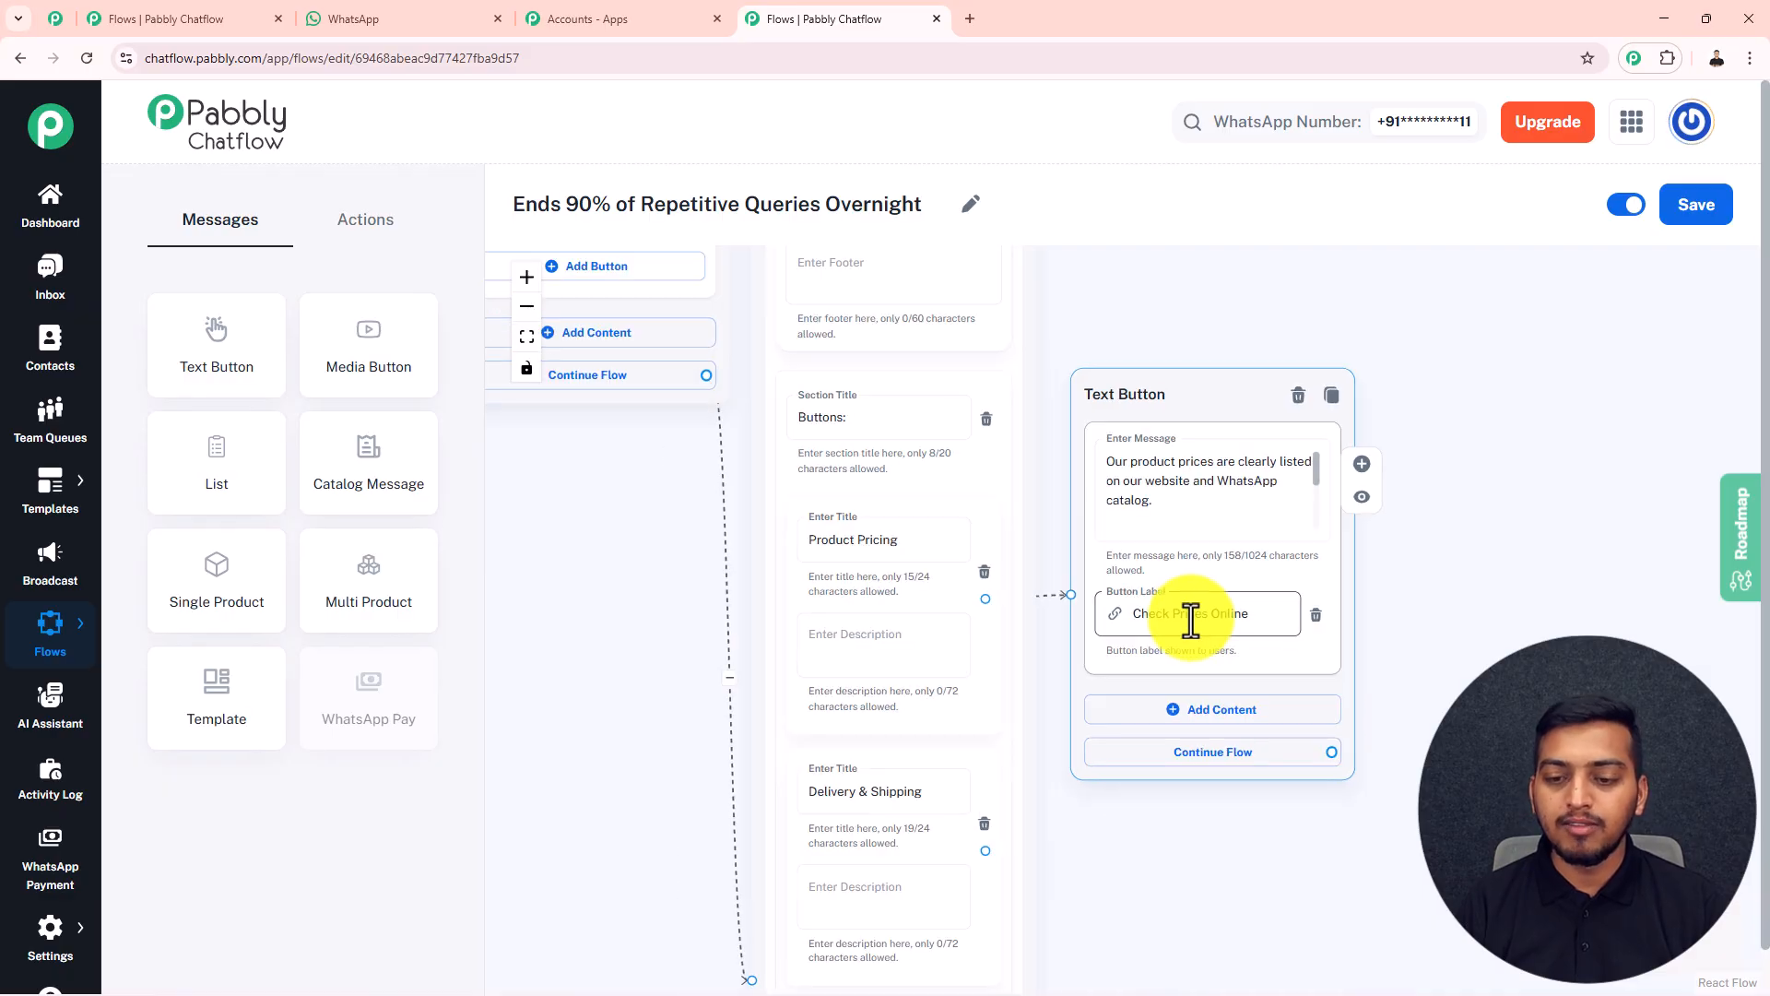
left_click_drag(1245, 861, 1027, 620)
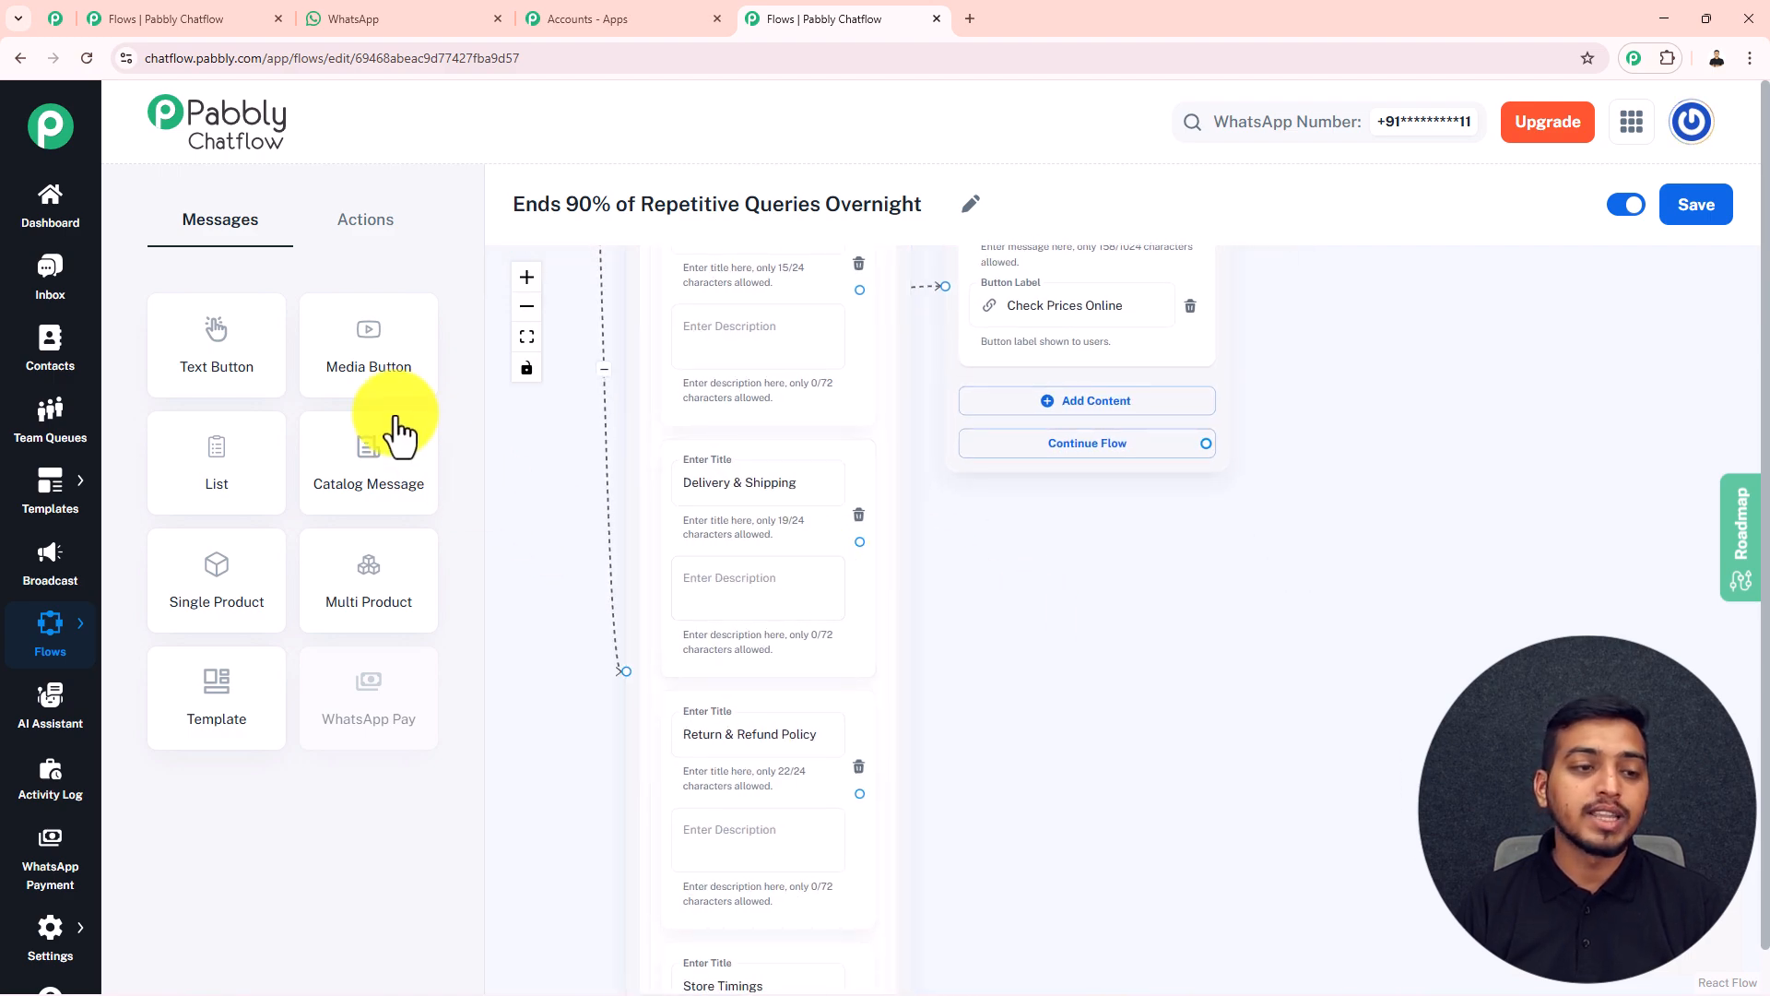
left_click_drag(241, 353, 1356, 475)
left_click_drag(858, 544, 1298, 650)
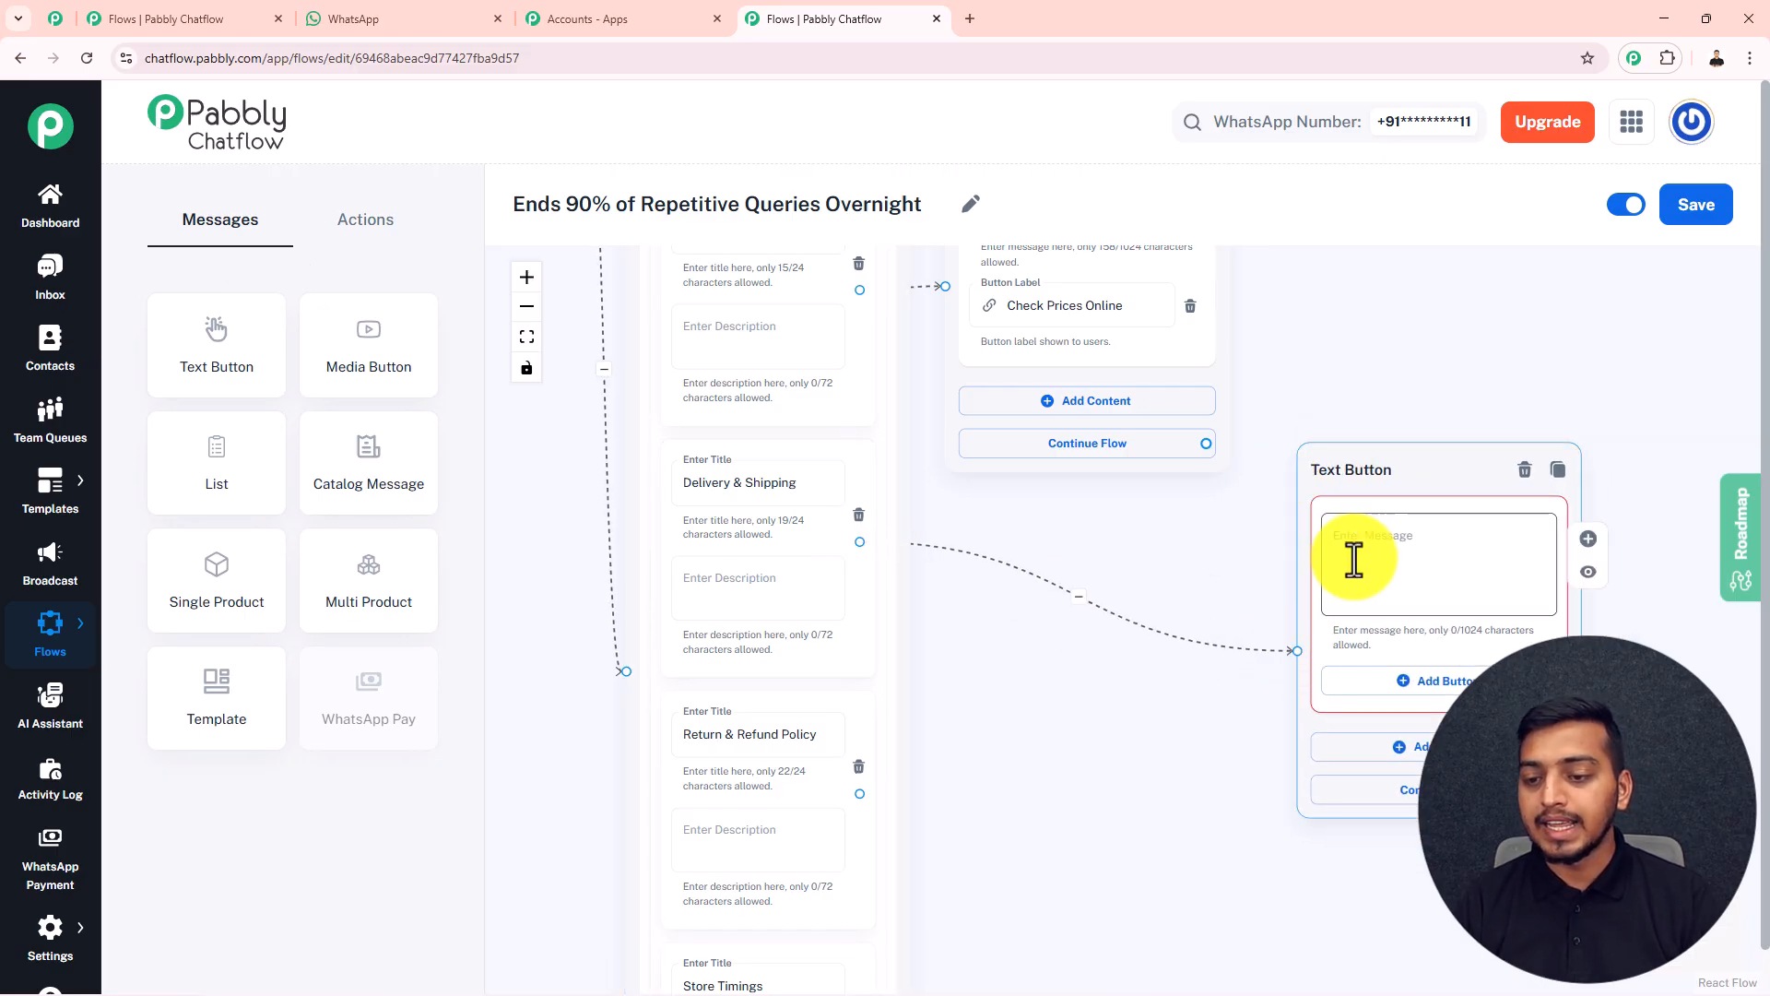
key("ctrl+v")
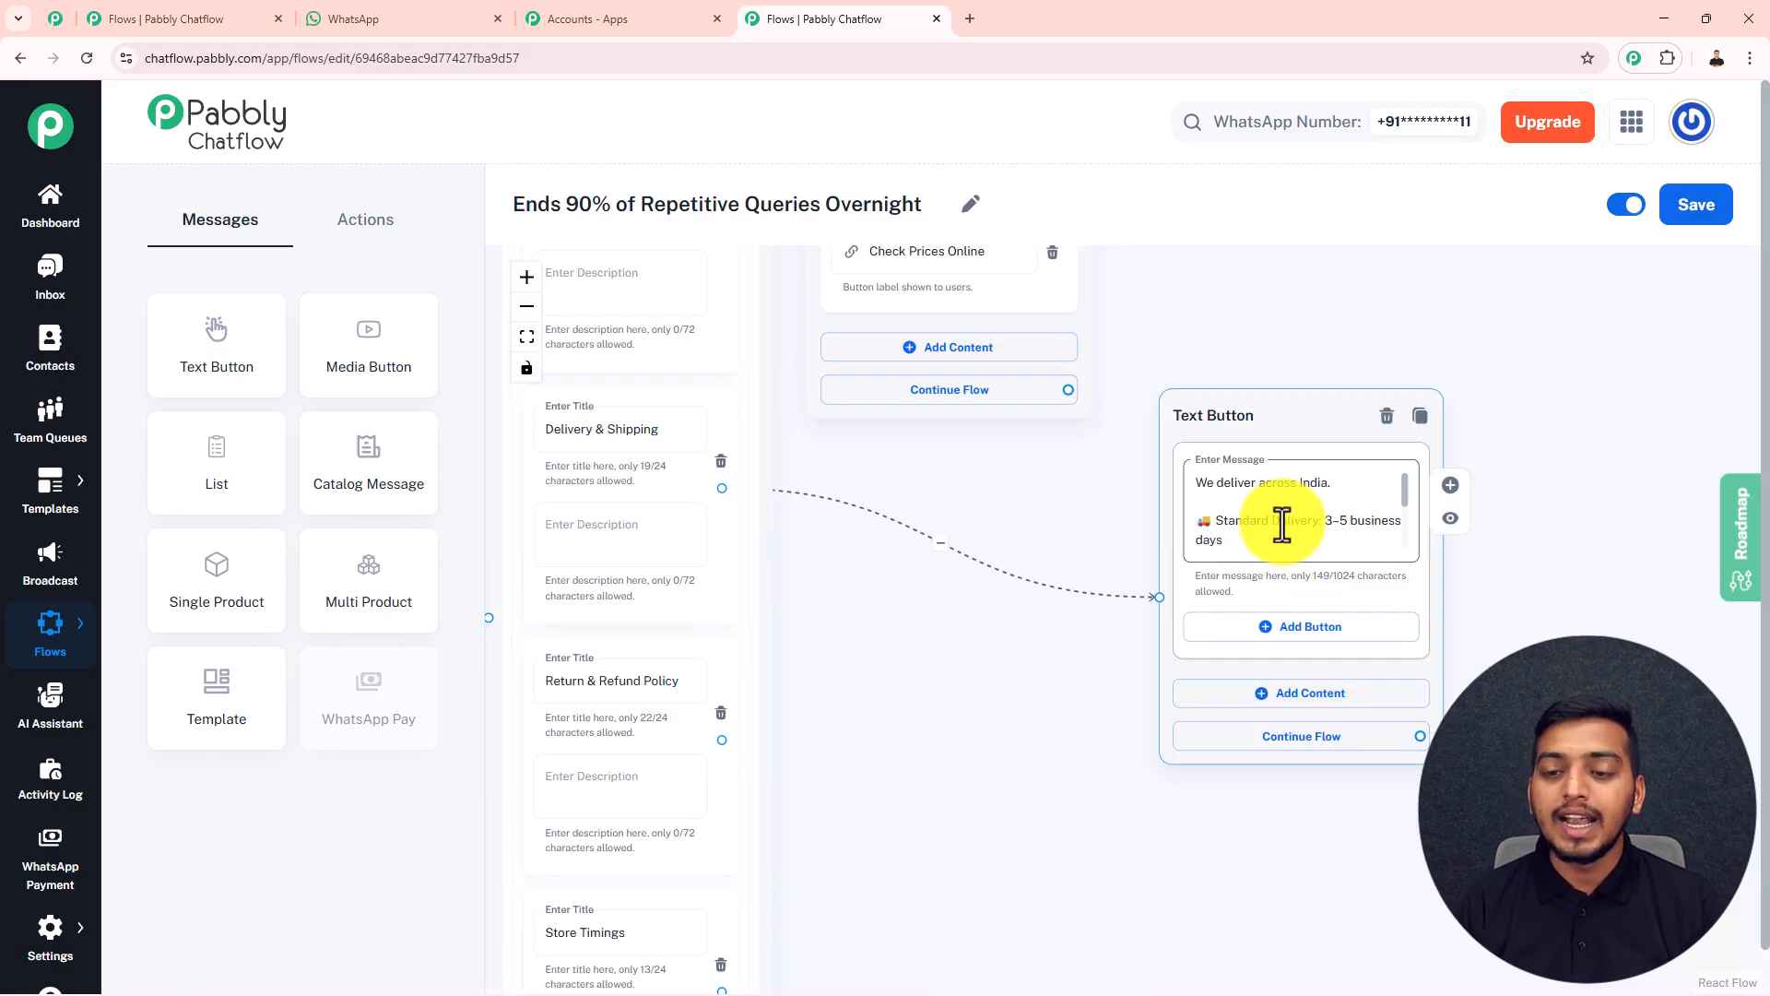
left_click(993, 498)
left_click(1270, 509)
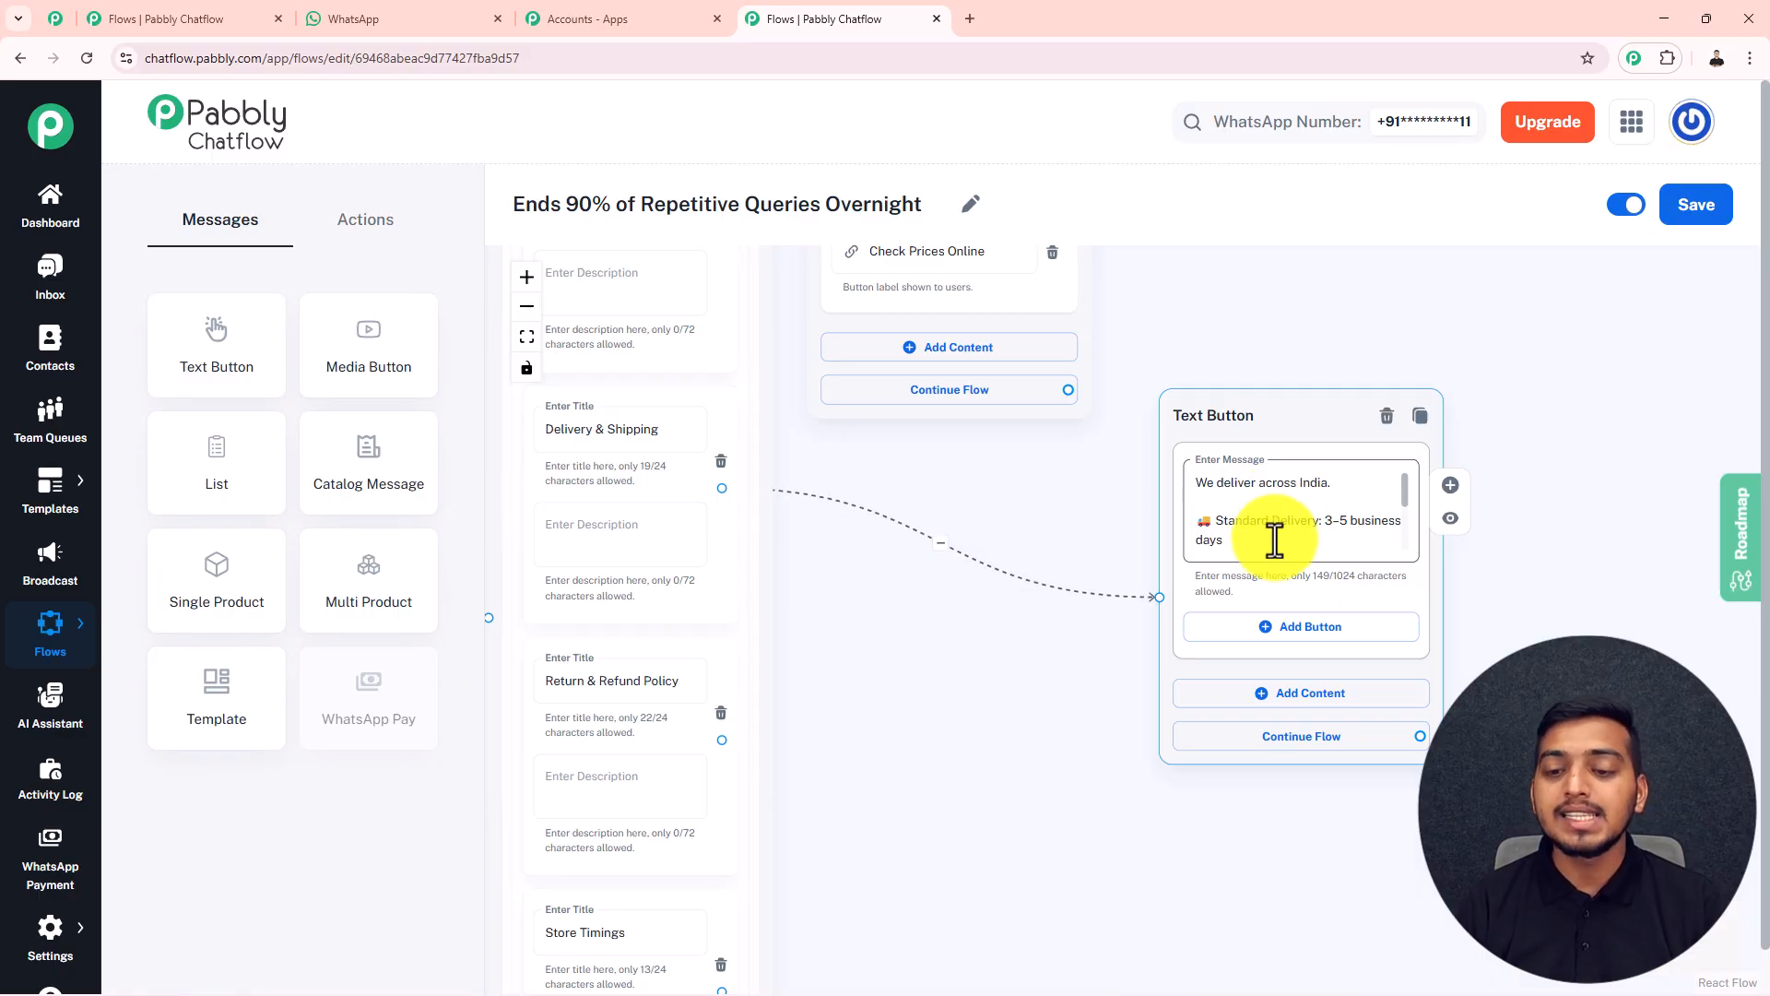
Add a Quick Reply button named "Back to list" to the delivery reply and connect it to the List block
left_click(1288, 626)
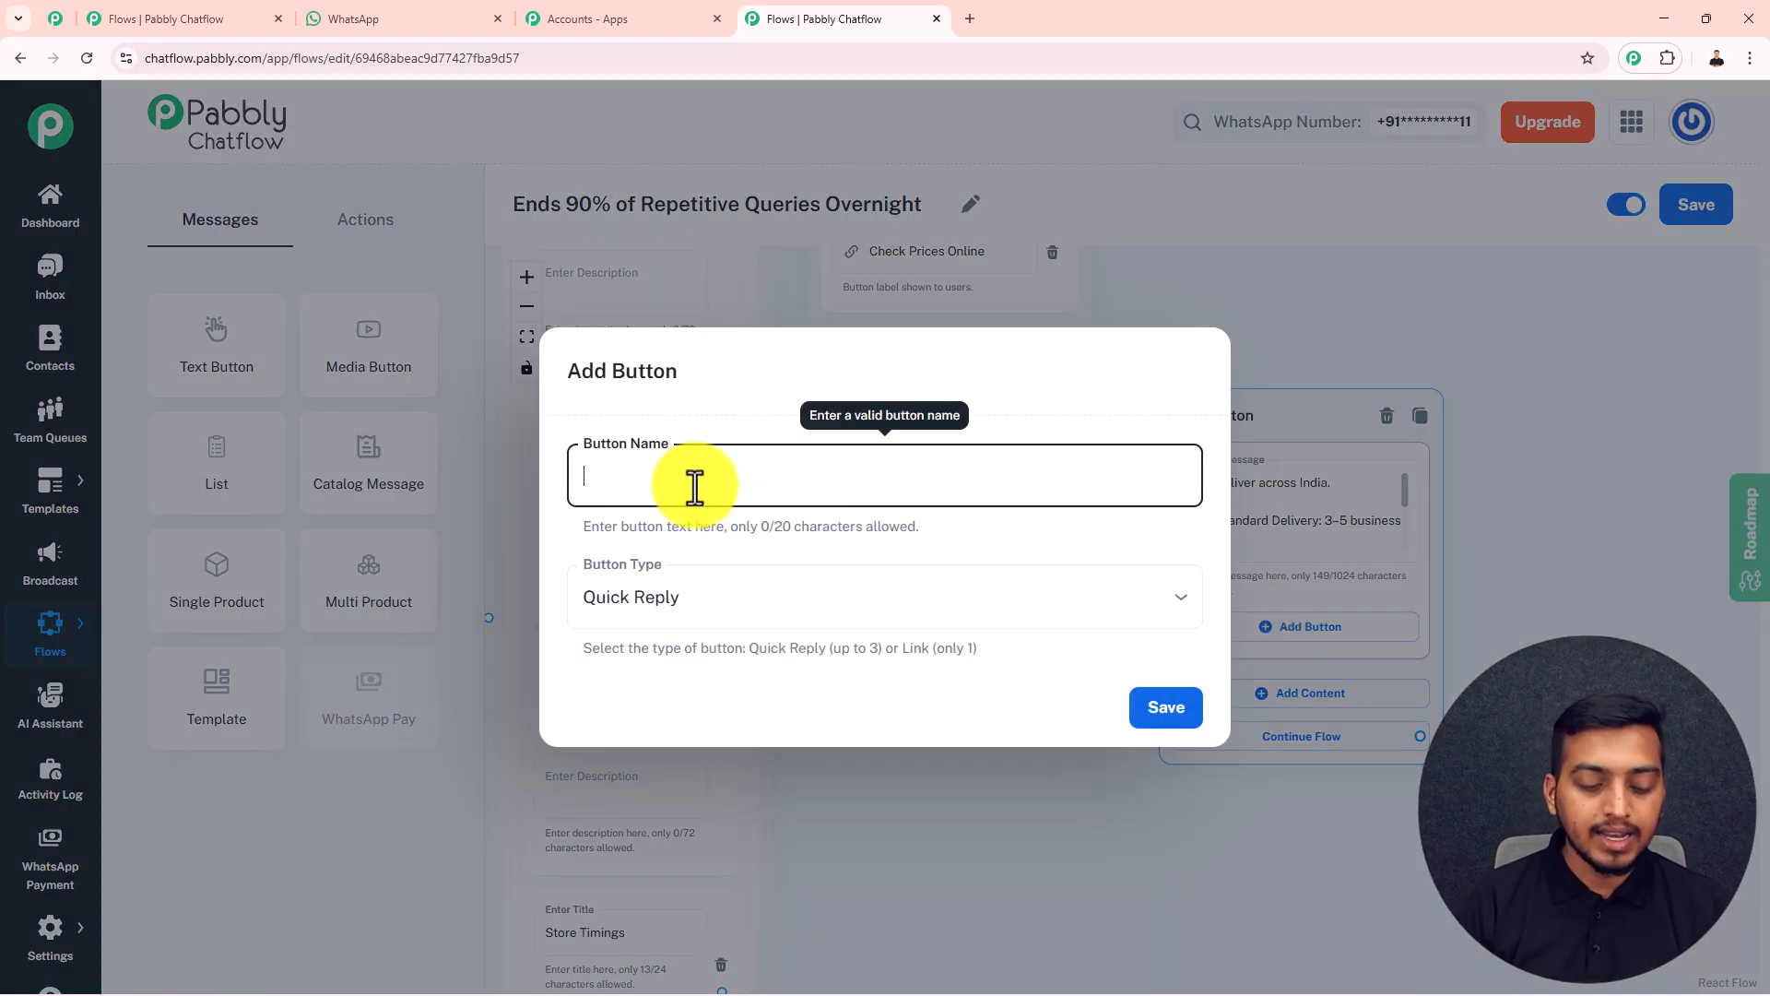
type("Back to list")
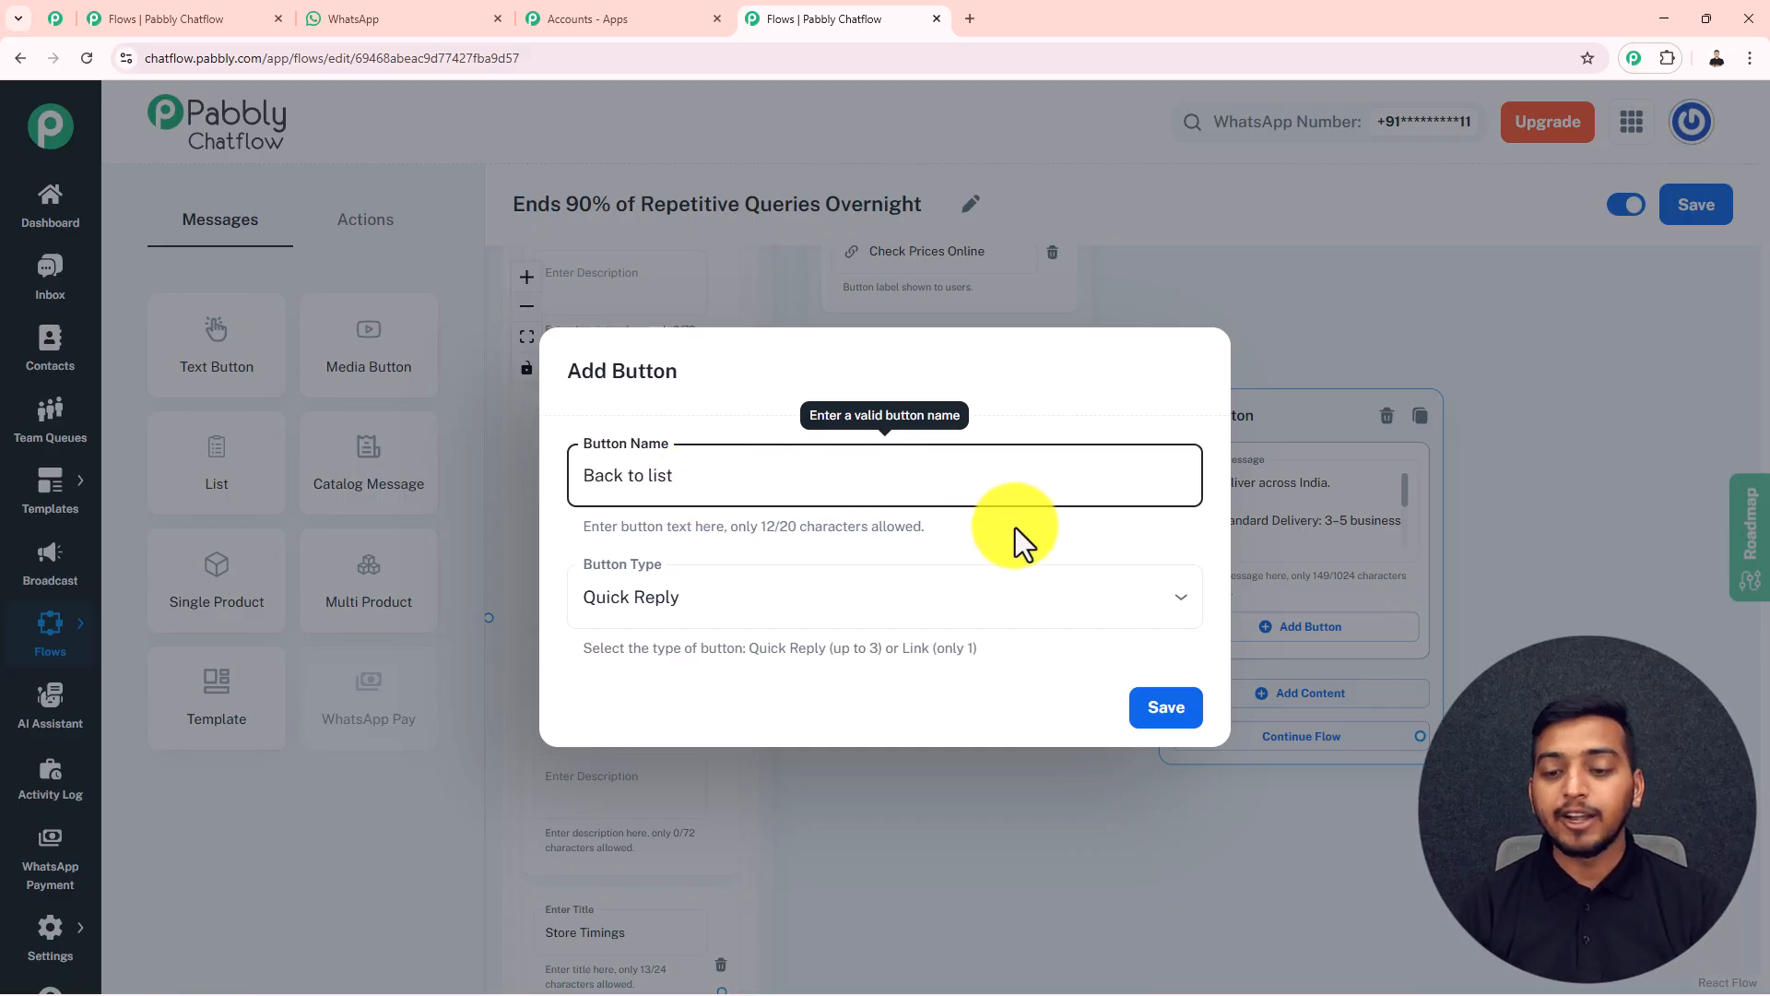
left_click(1164, 710)
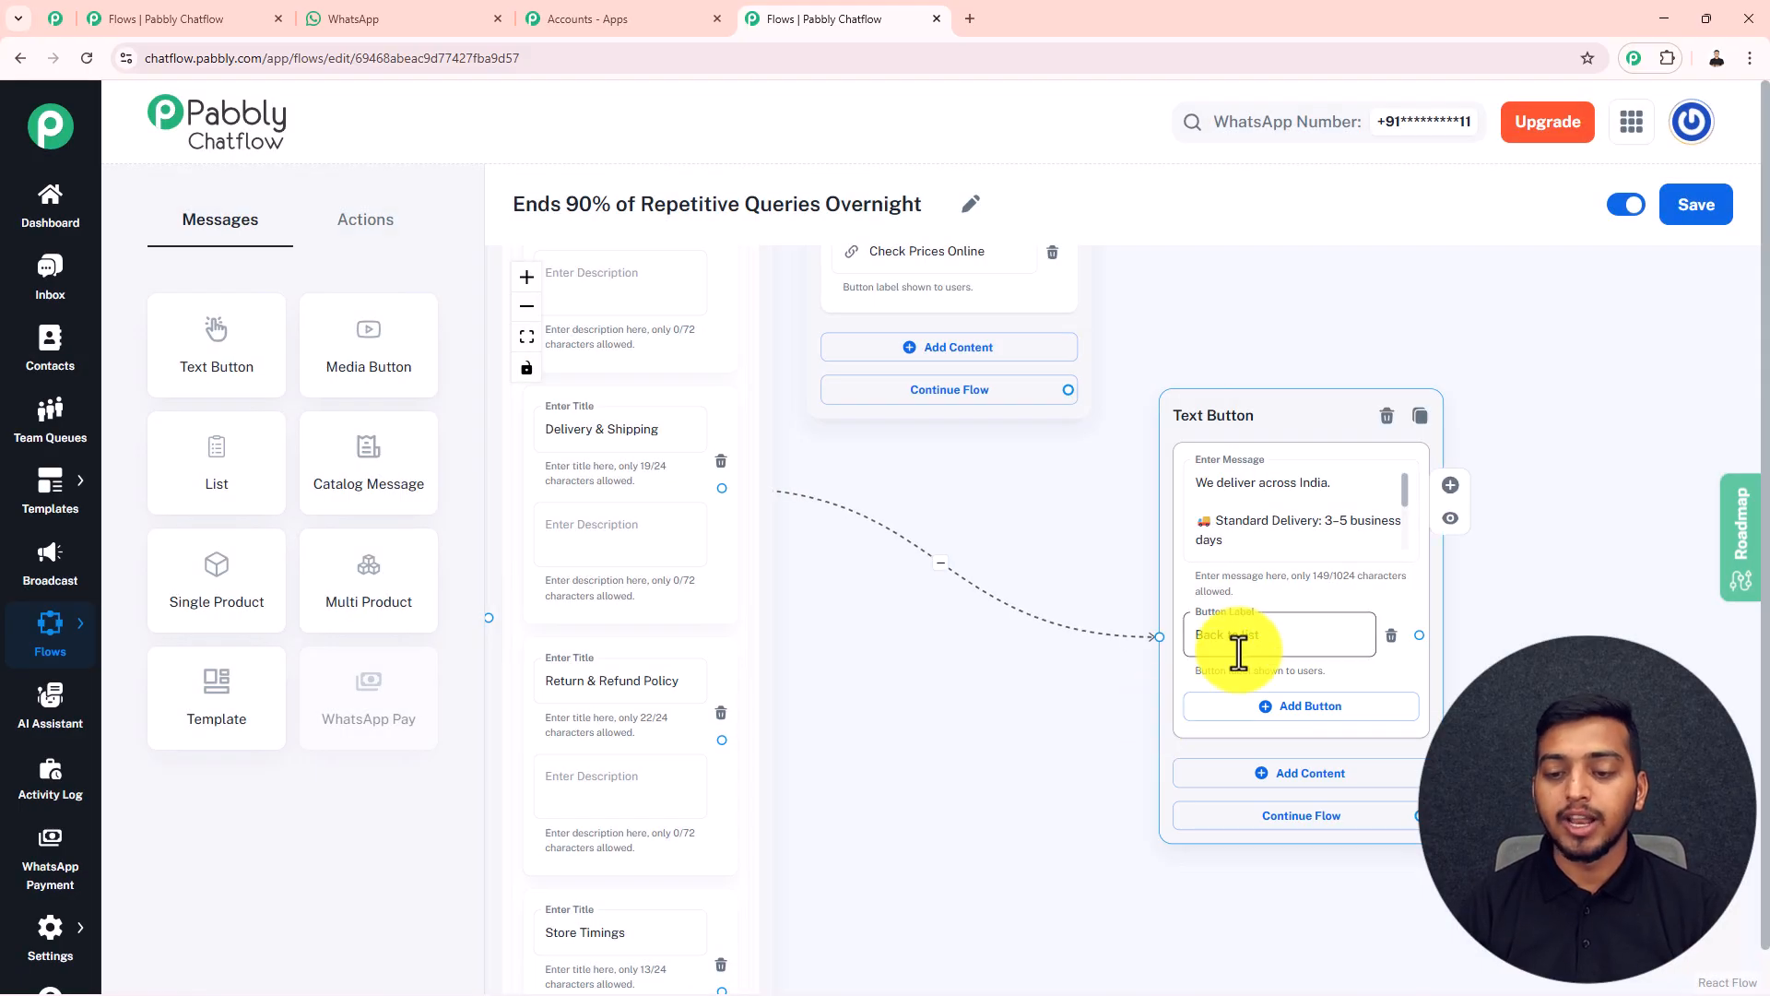
scroll(1061, 683, "down", 2)
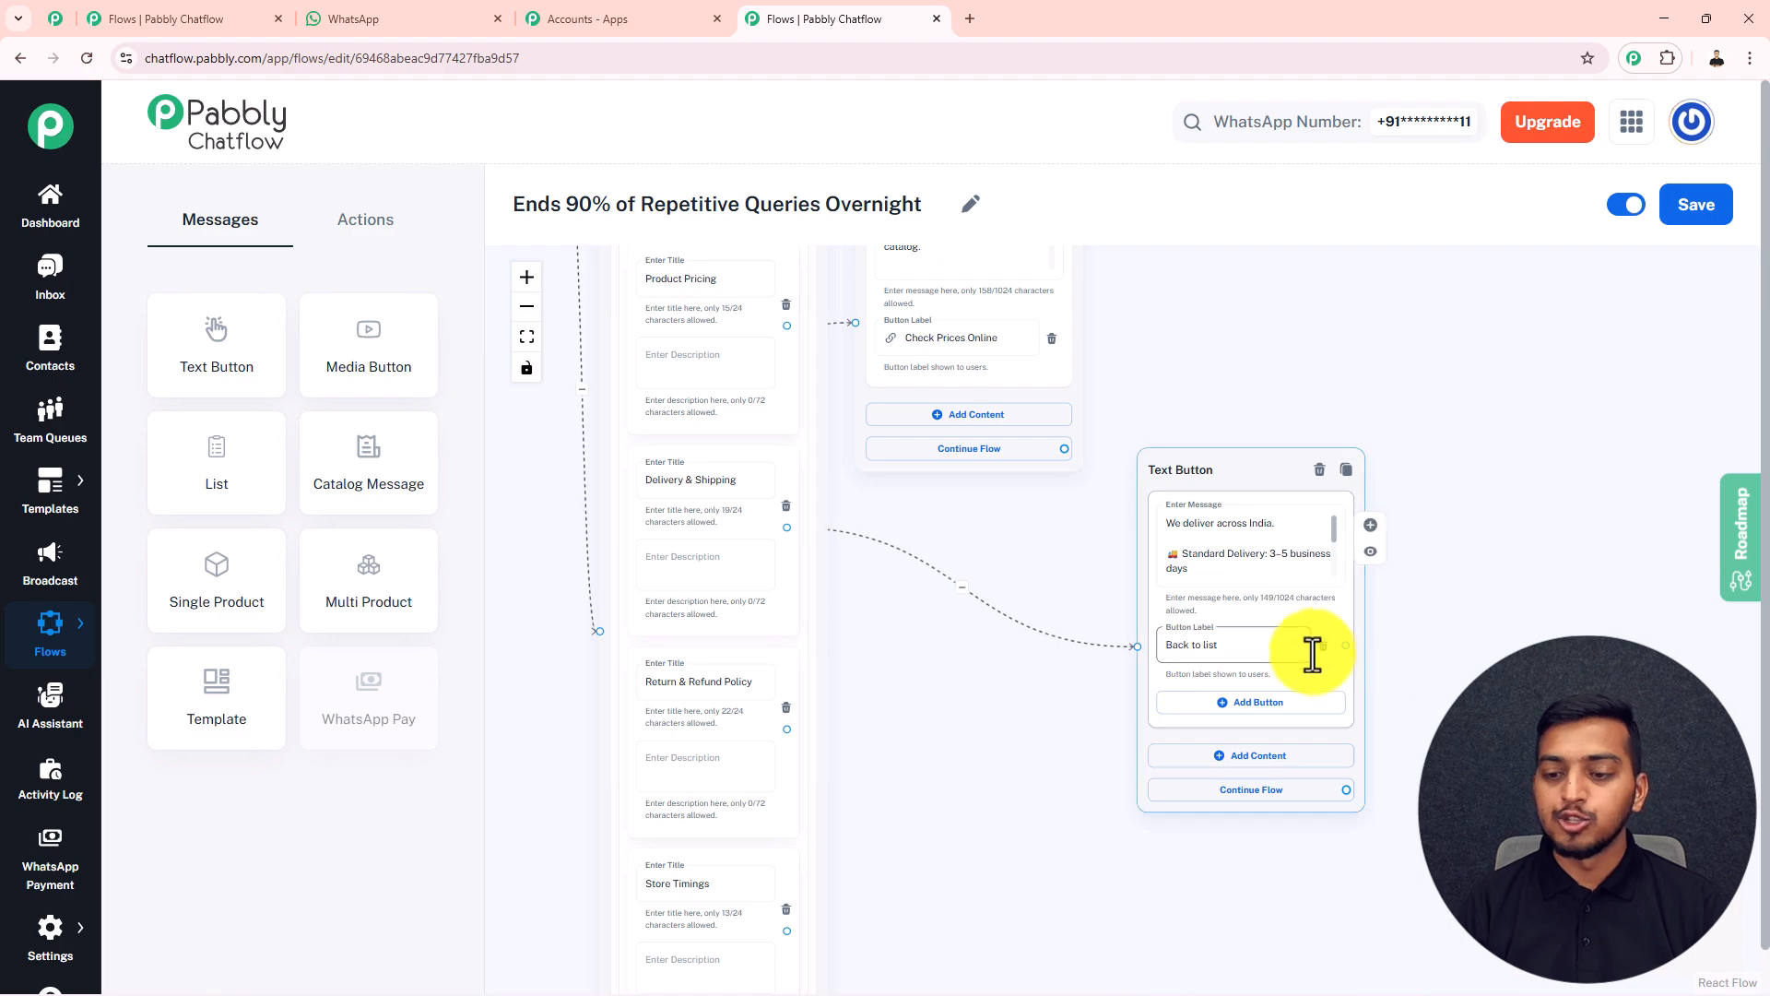
left_click_drag(1346, 645, 598, 629)
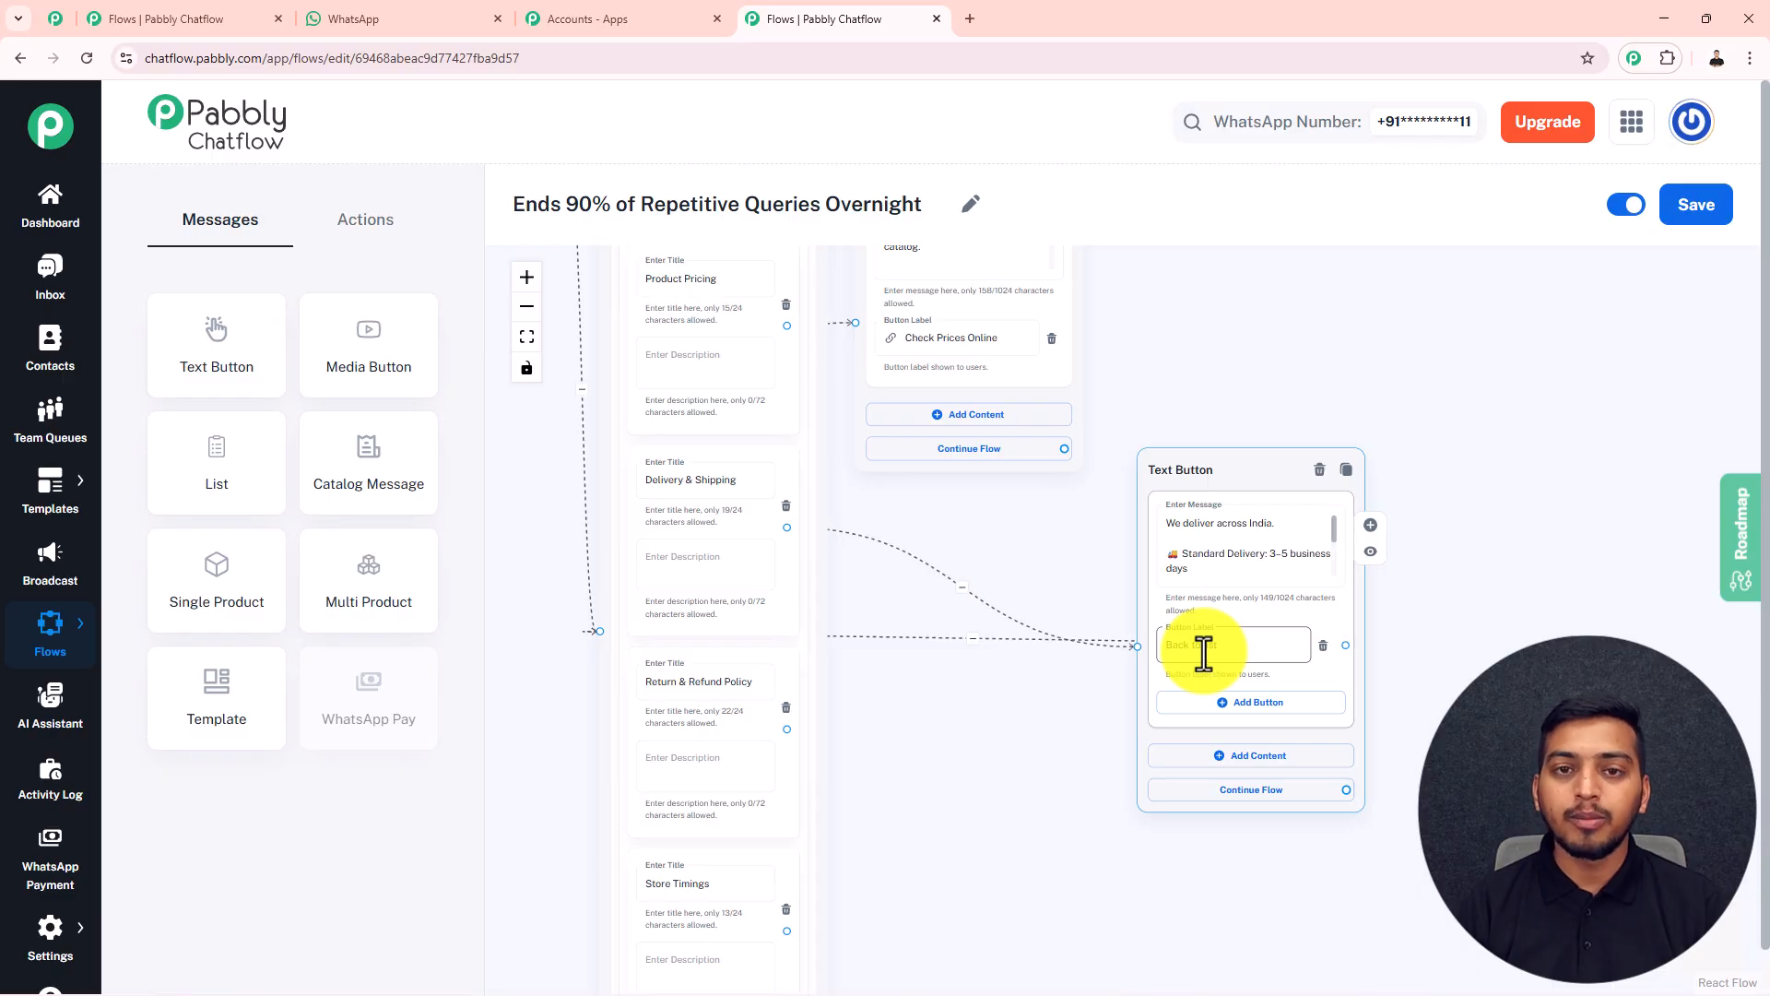
Add a Text Button block connected to "Return & Refund Policy" with the 7-day return policy message and a "Back to list" button
scroll(866, 660, "down", 2)
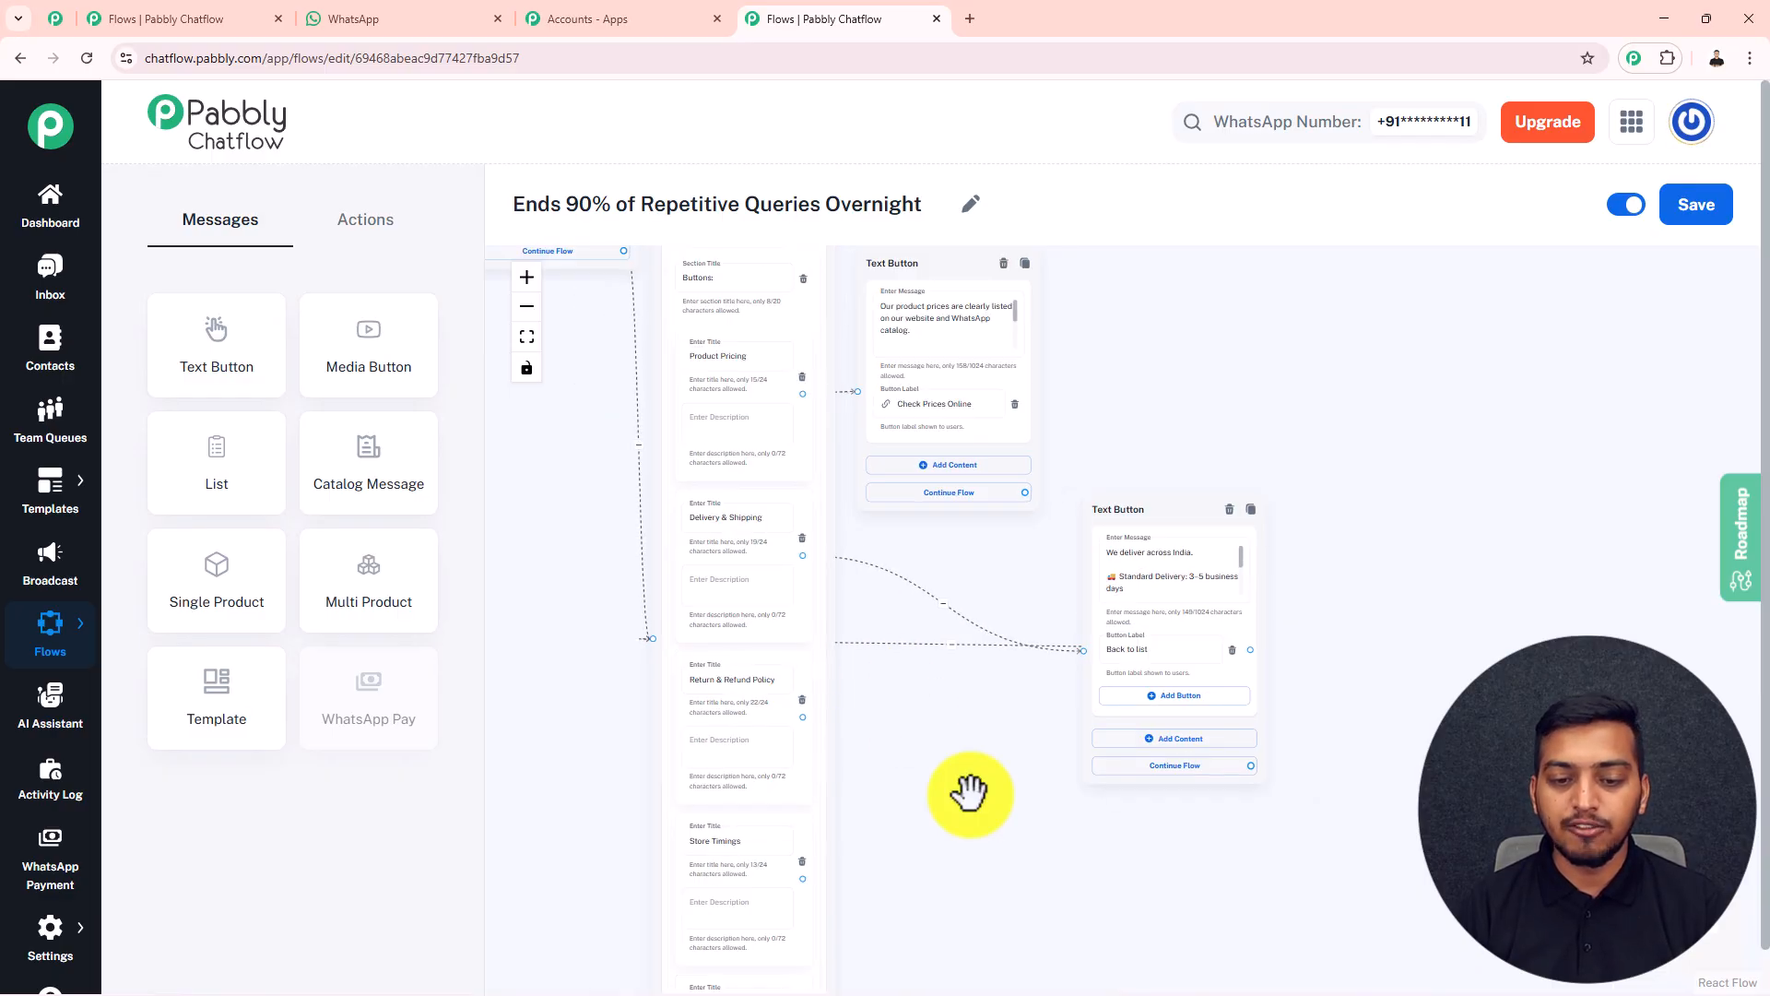
left_click_drag(970, 793, 1011, 690)
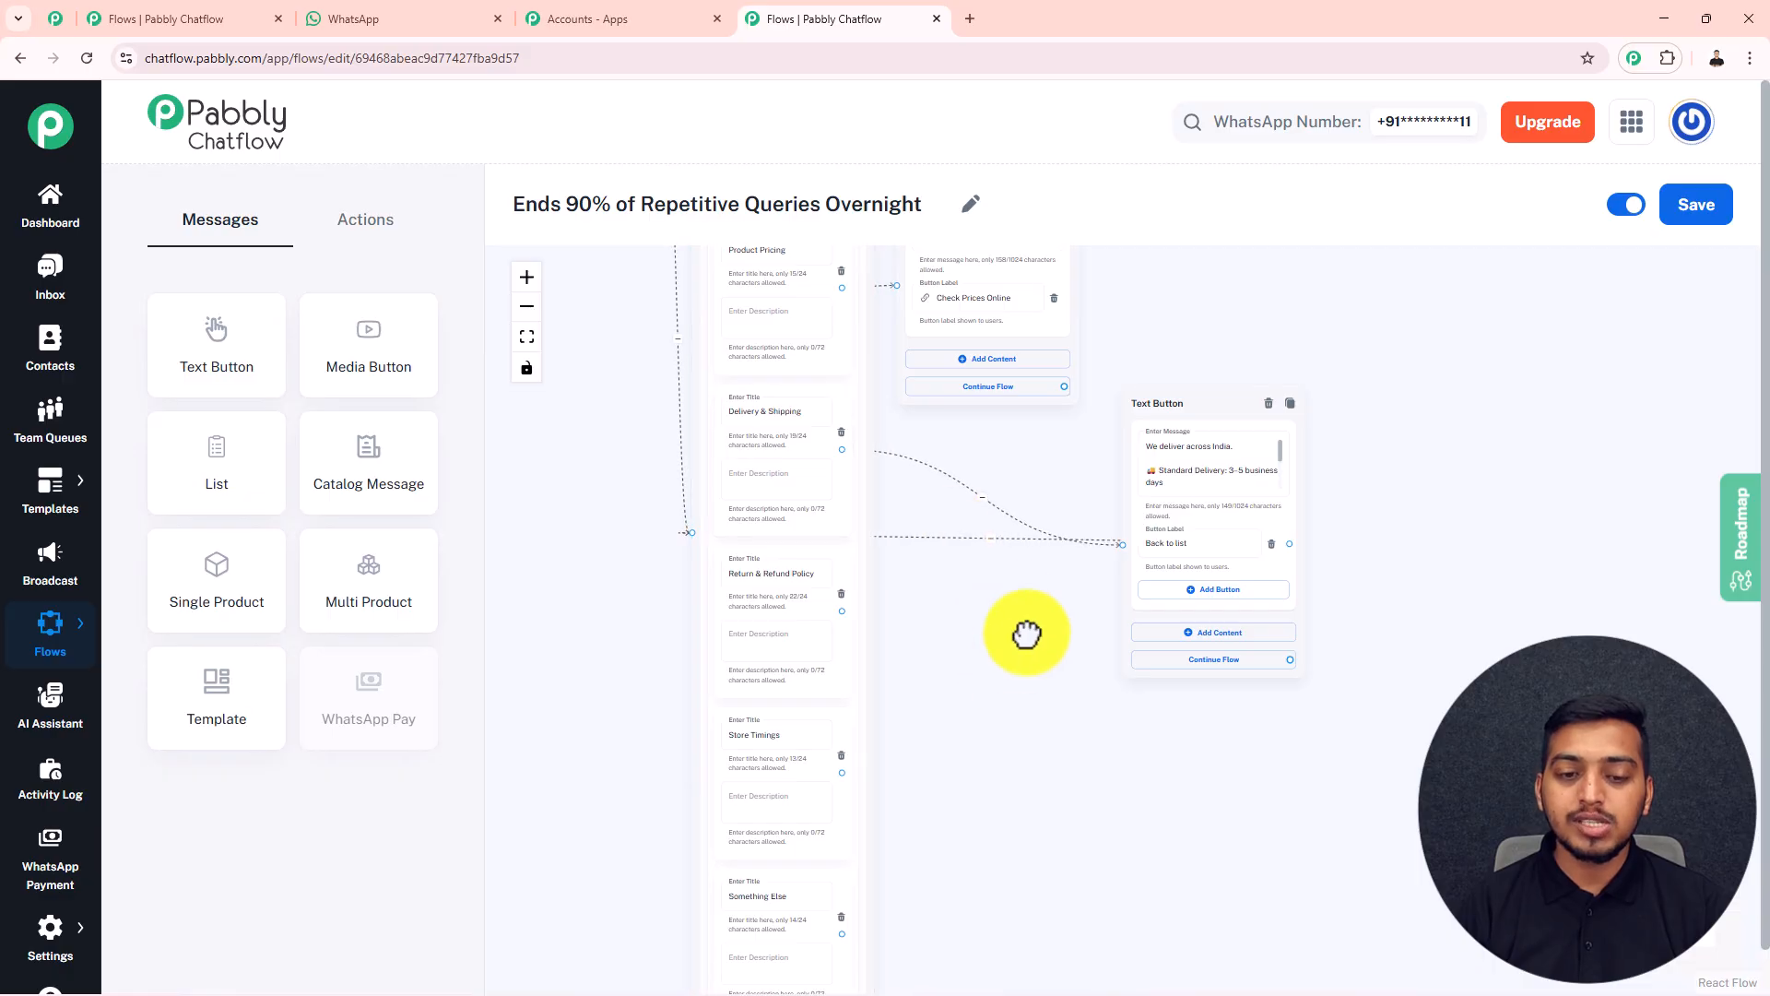
scroll(727, 514, "up", 5)
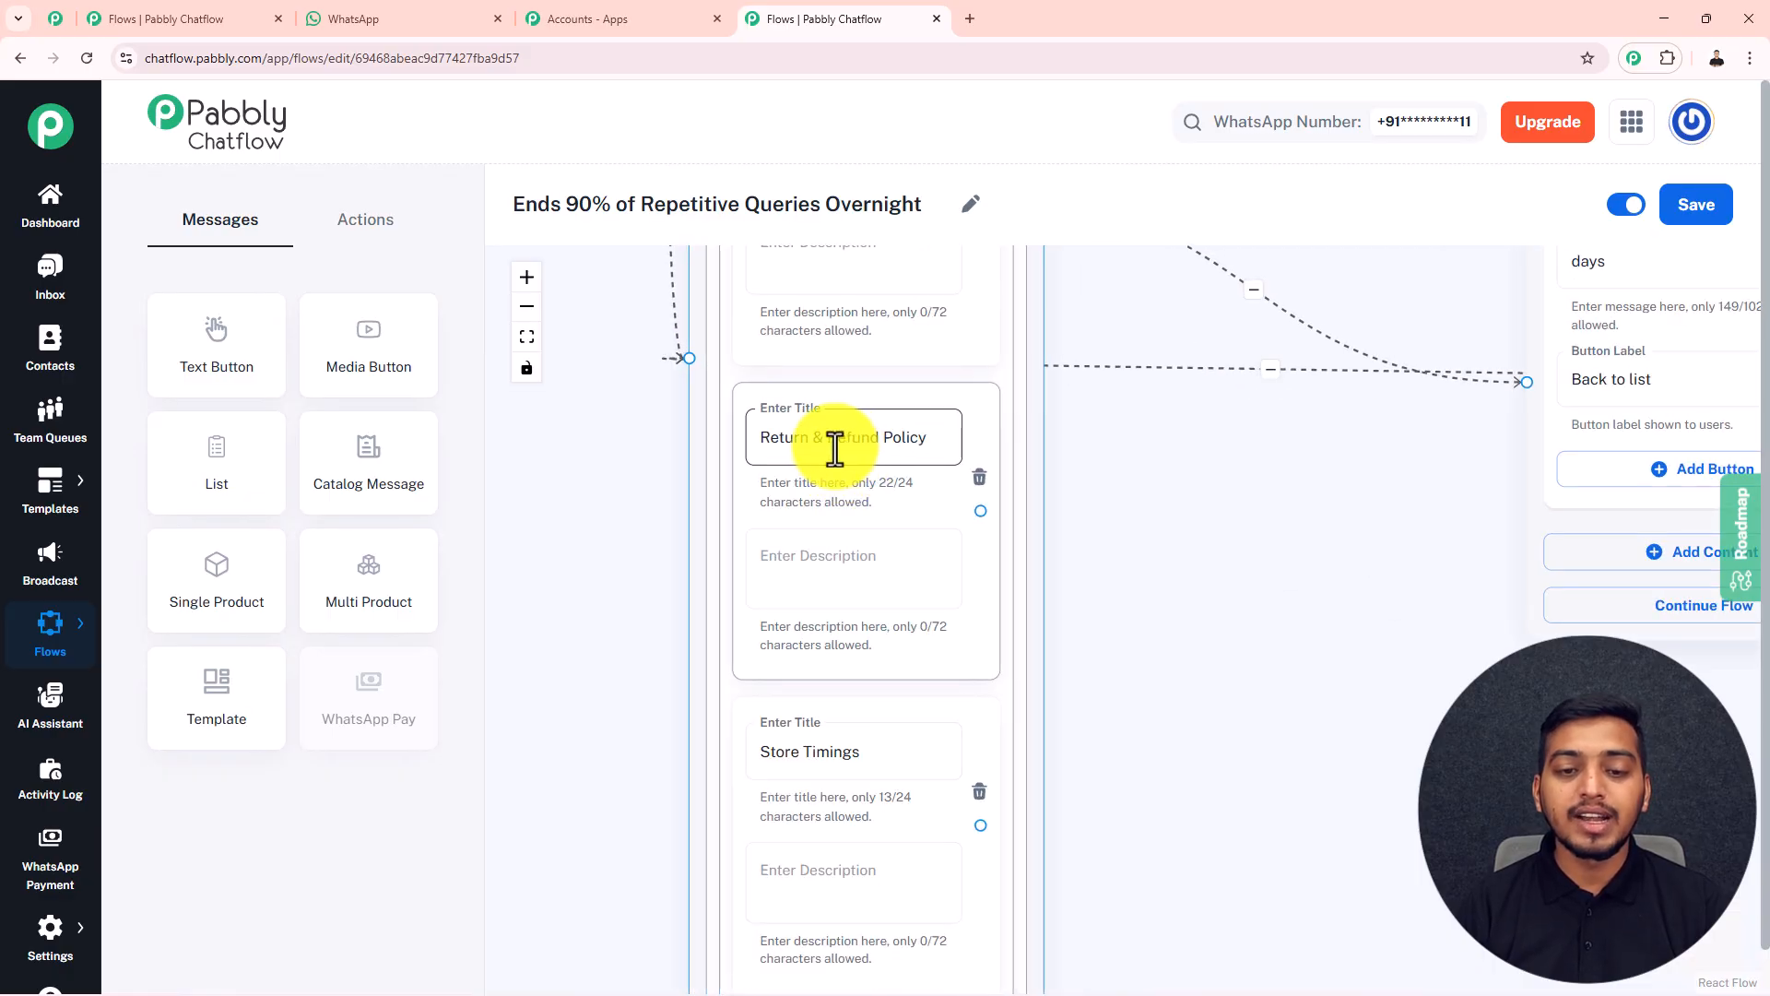
left_click_drag(237, 368, 1132, 331)
left_click_drag(980, 510, 1097, 551)
left_click(1179, 421)
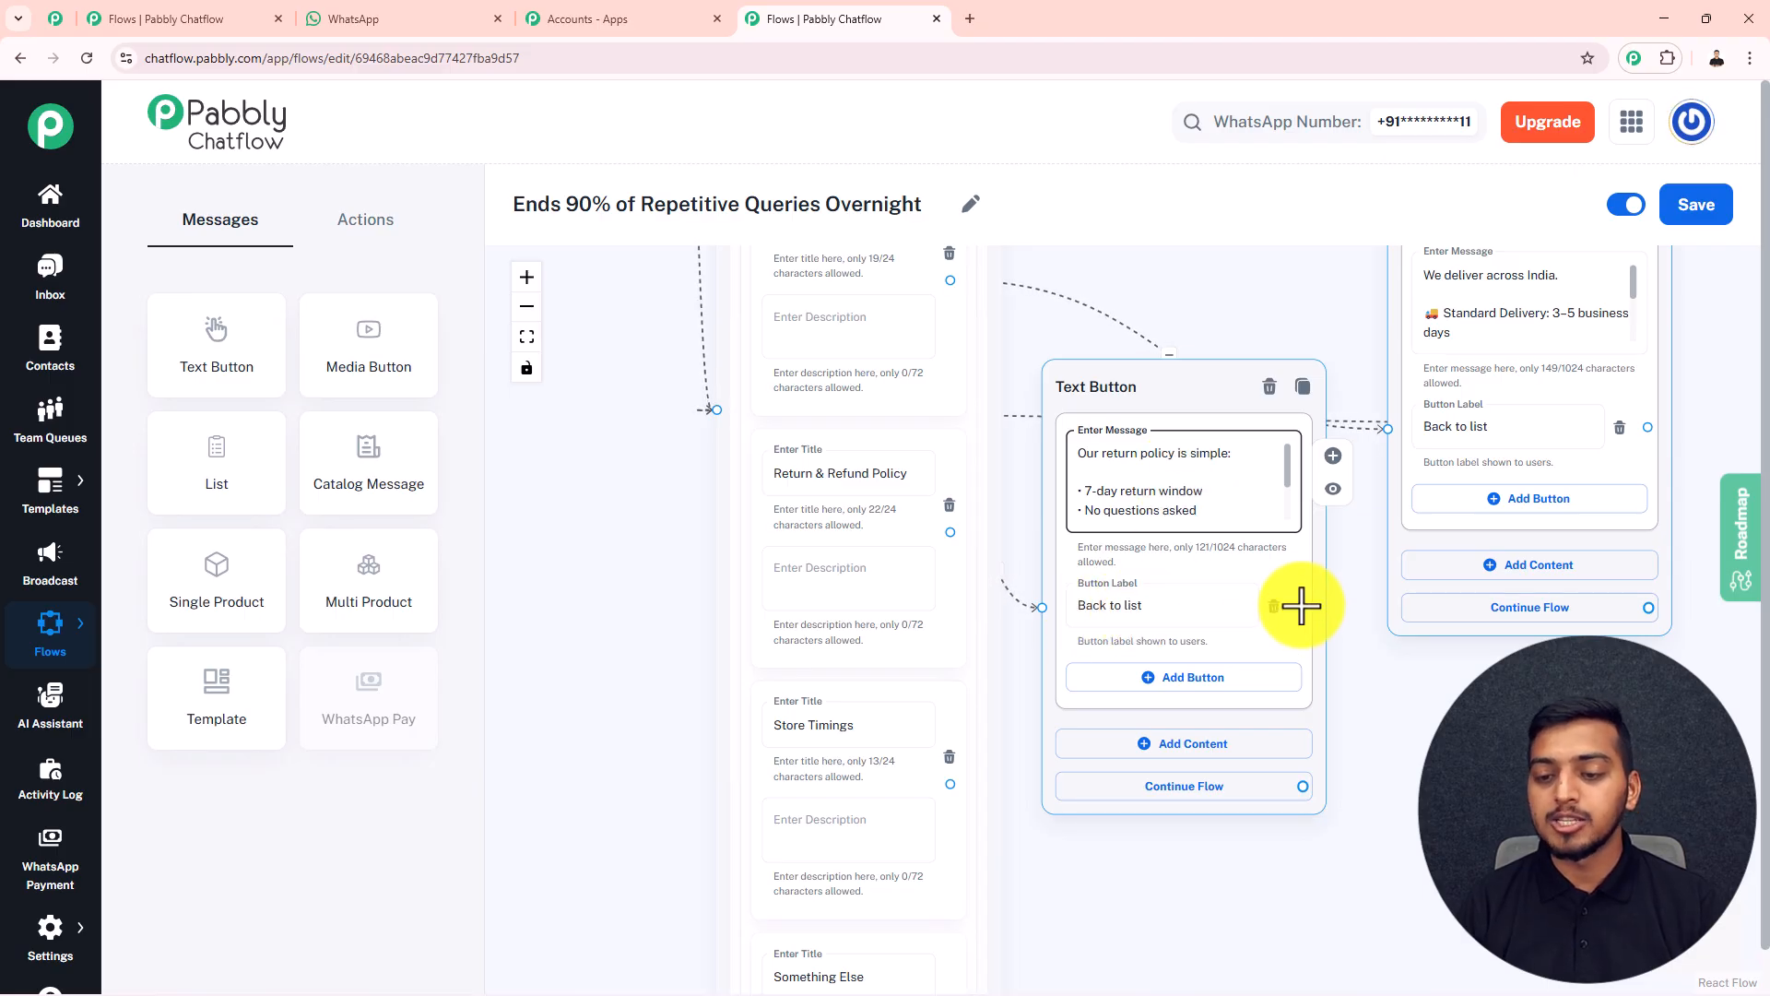
Add a Text Button block connected to the "Store Timings" item and enter the support hours message, Monday – Saturday, 9:00 AM to 6:00 PM
scroll(919, 568, "down", 3)
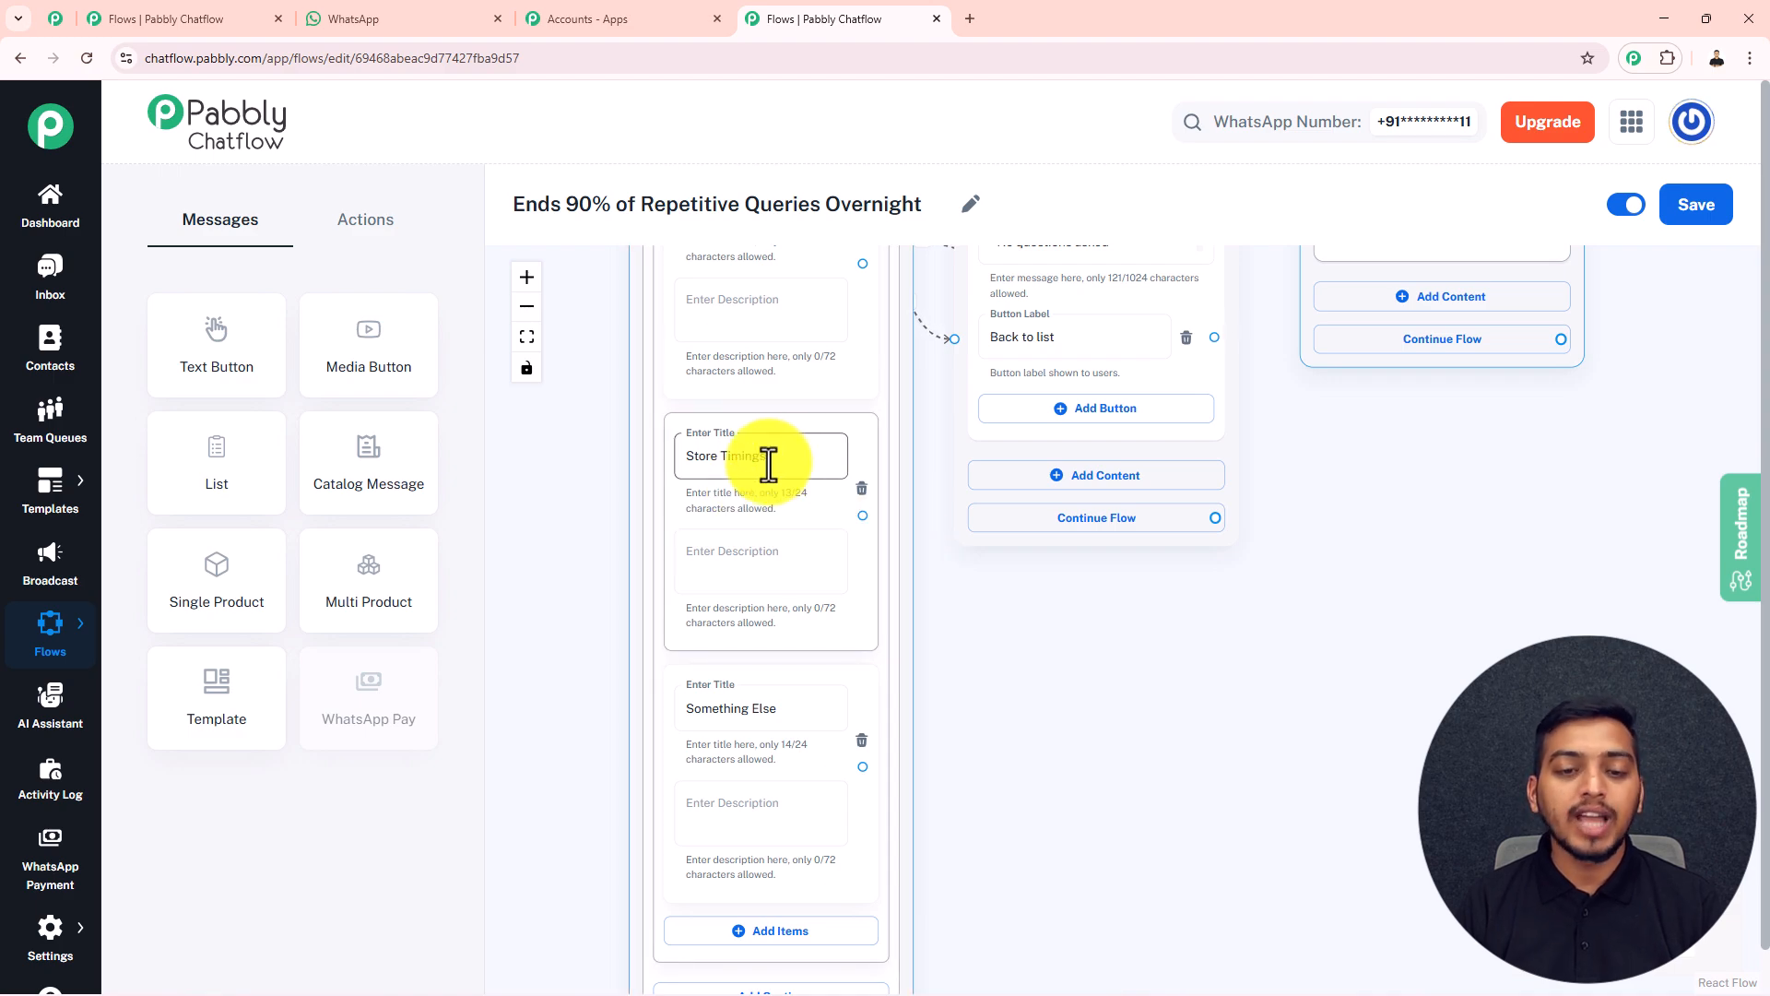
left_click_drag(225, 356, 1337, 436)
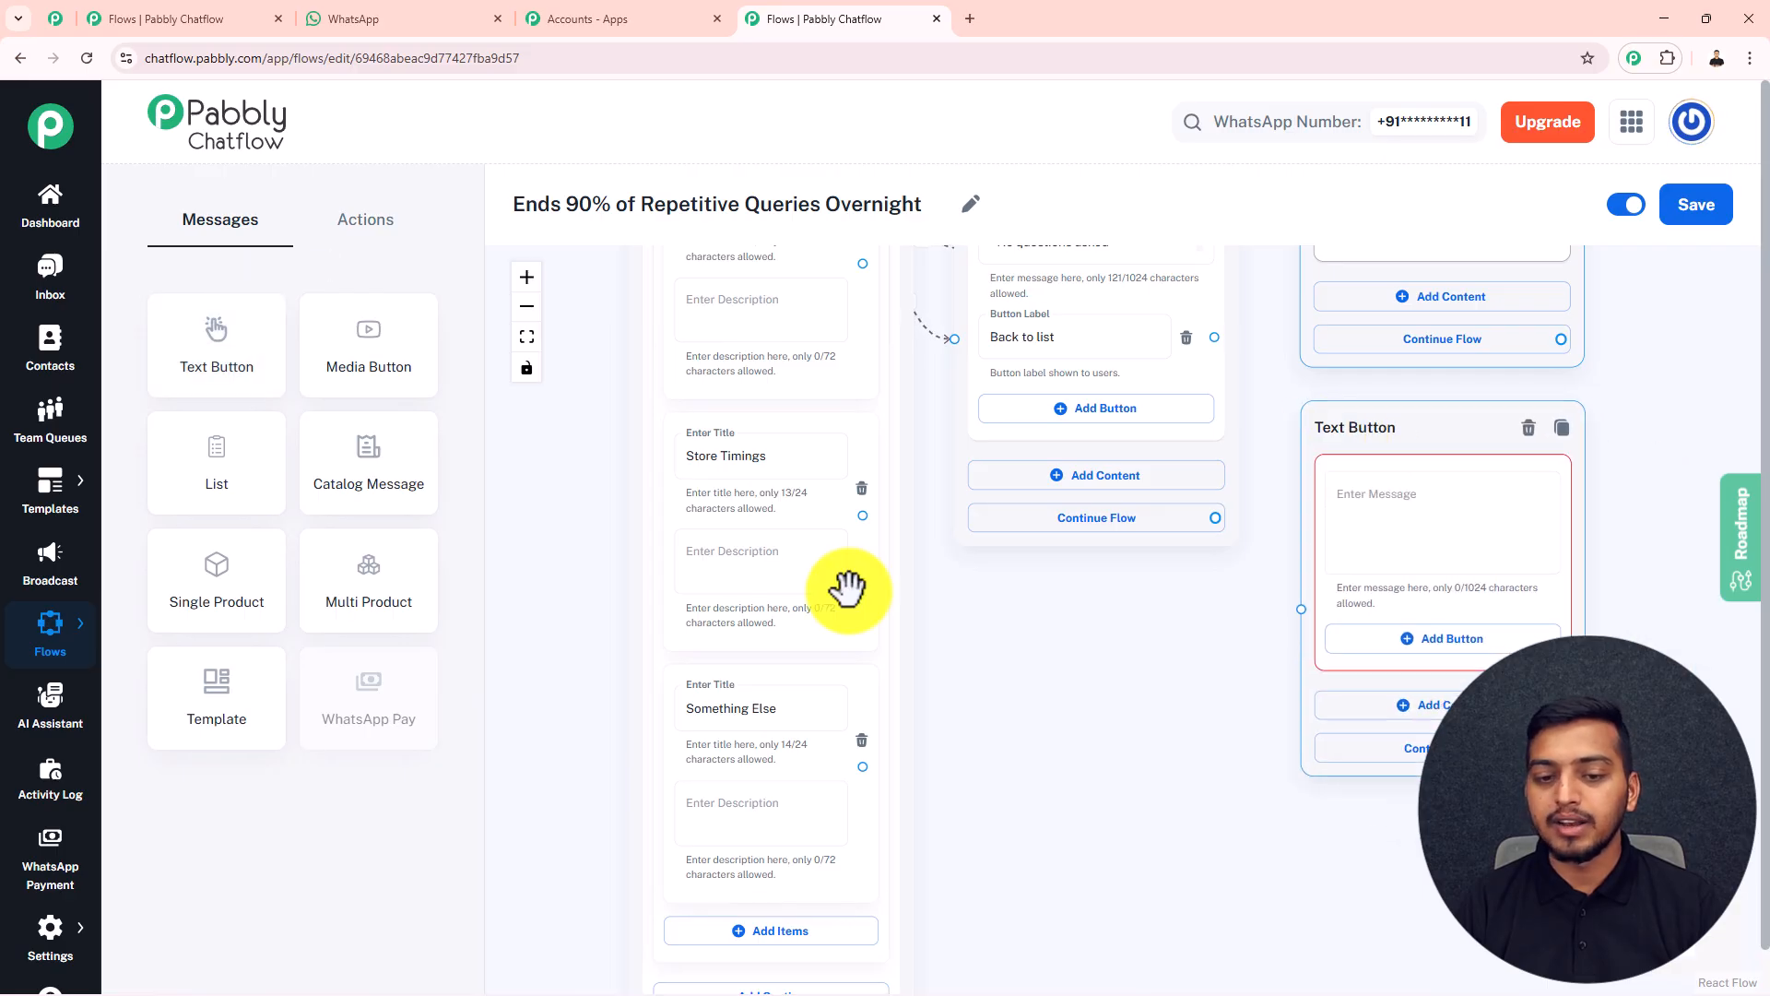
left_click(872, 578)
left_click_drag(862, 515, 1363, 535)
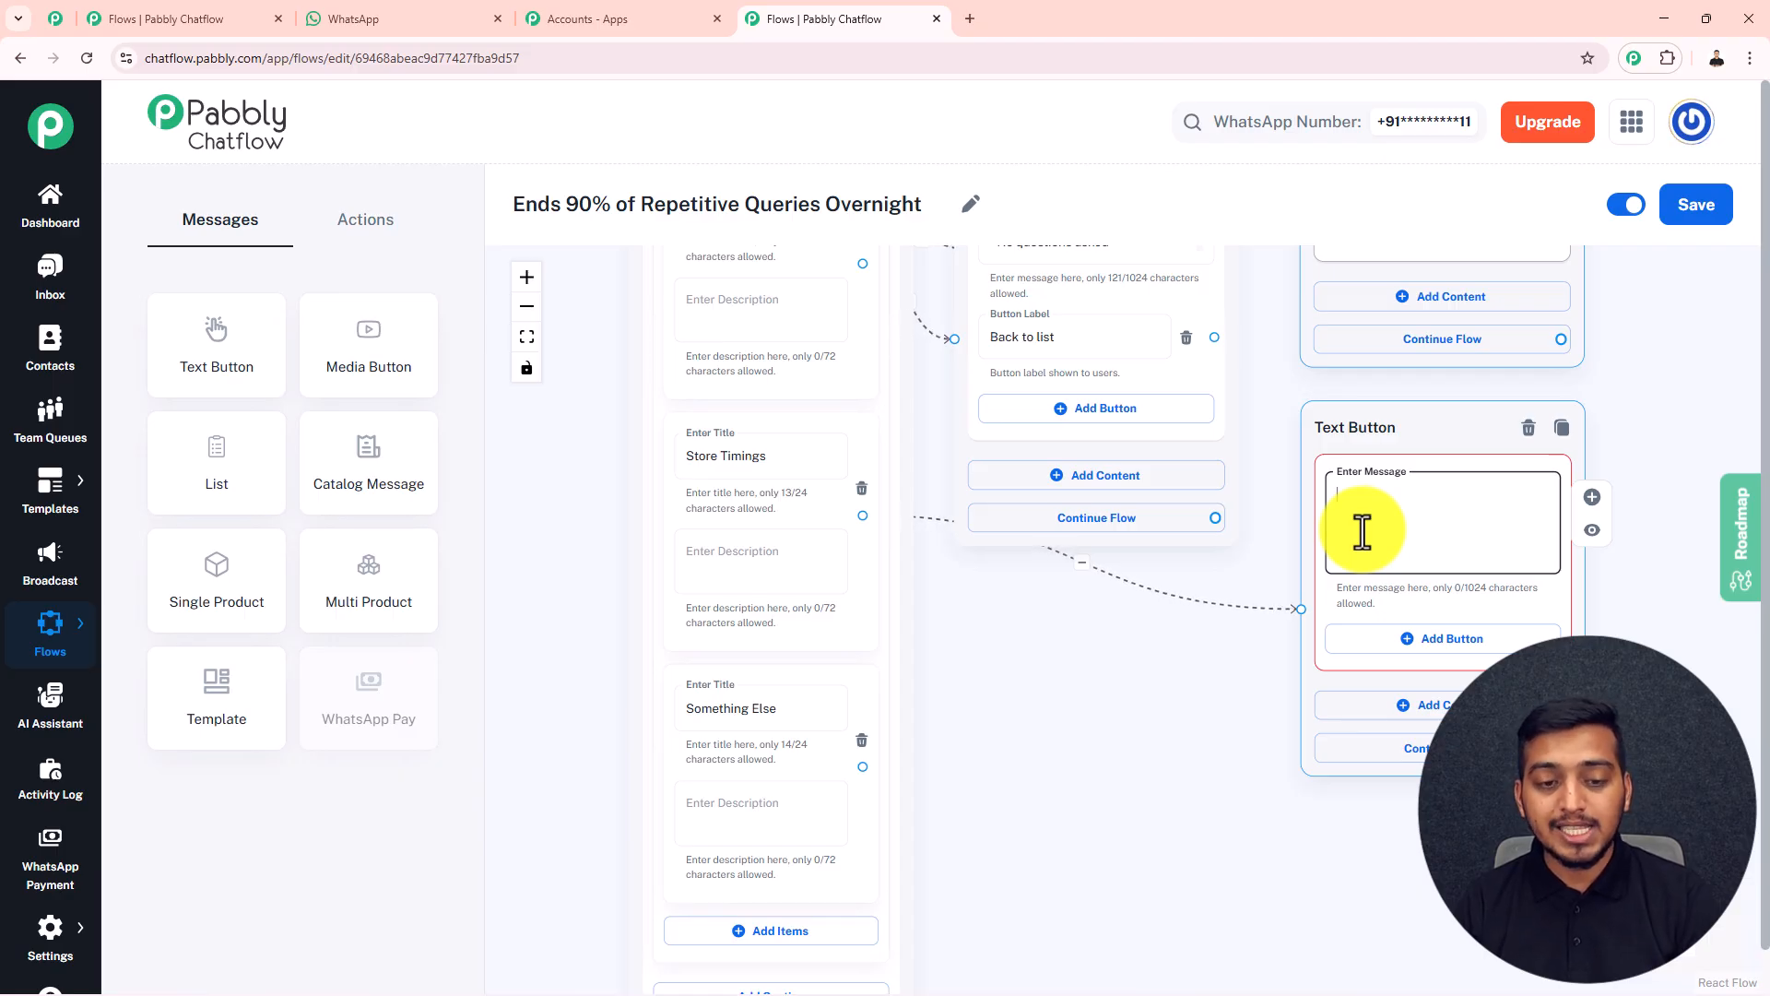
key("ctrl+v")
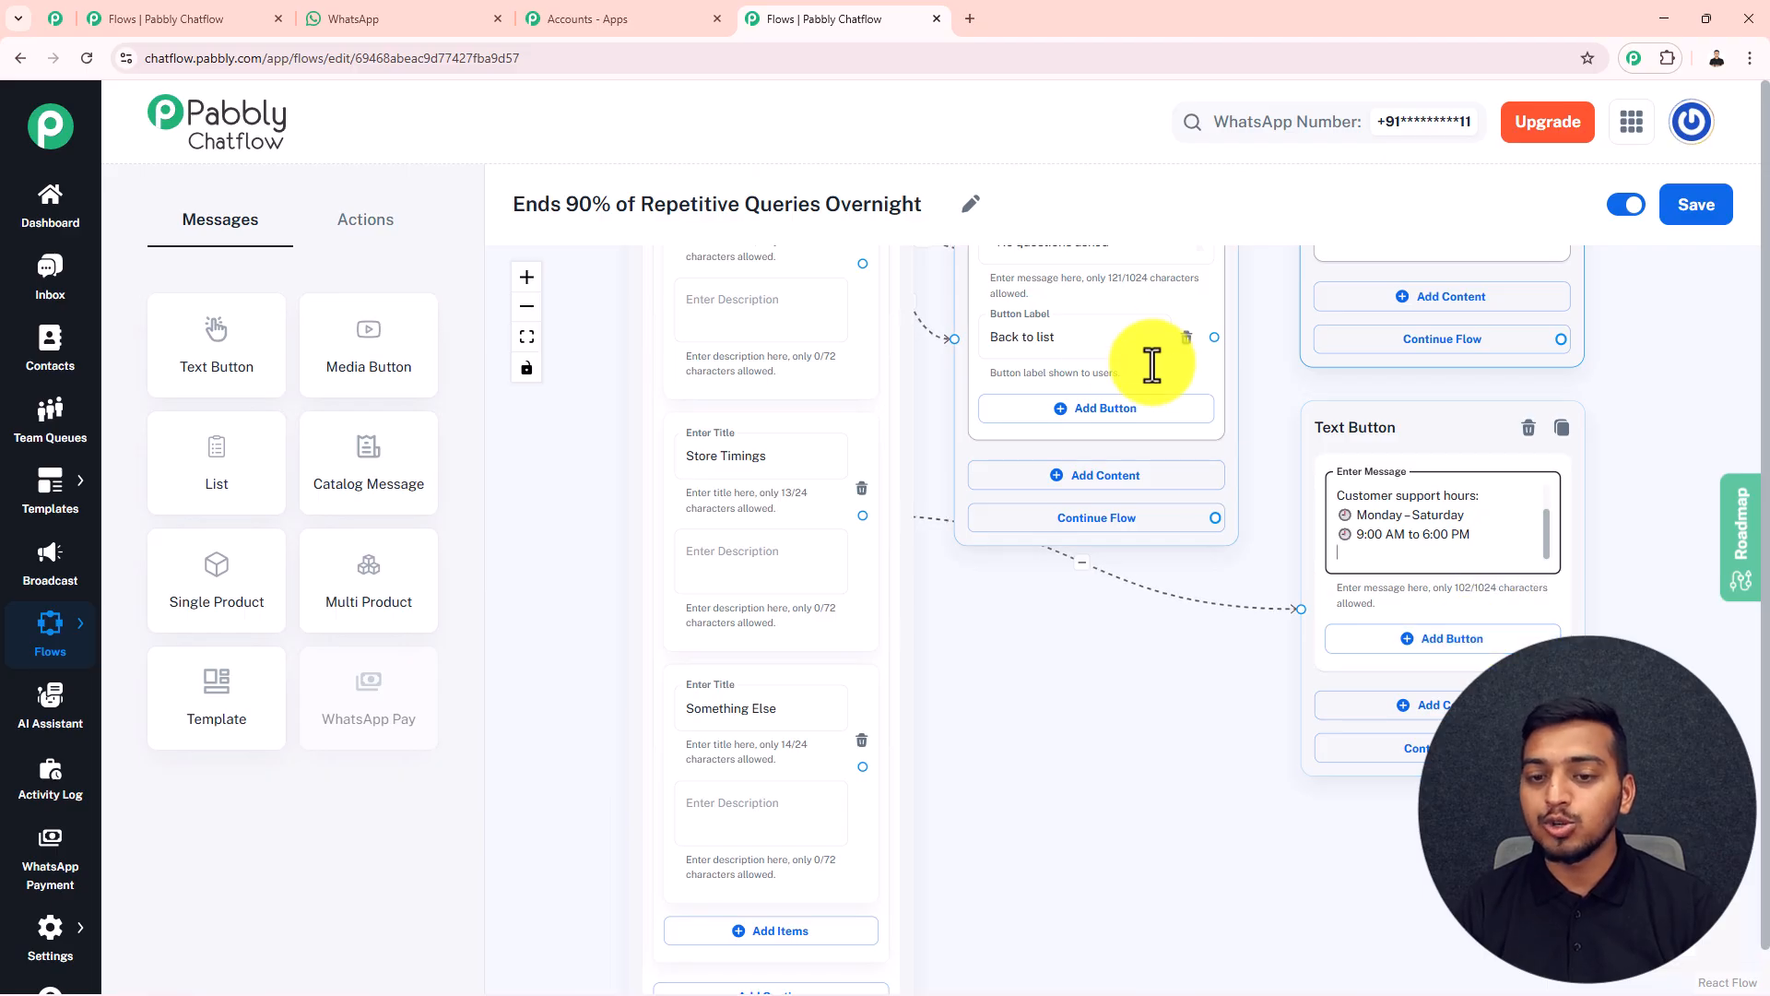
Add a Quick Reply button named "Back to list" to the store timings reply and connect it to the List block
left_click(1425, 645)
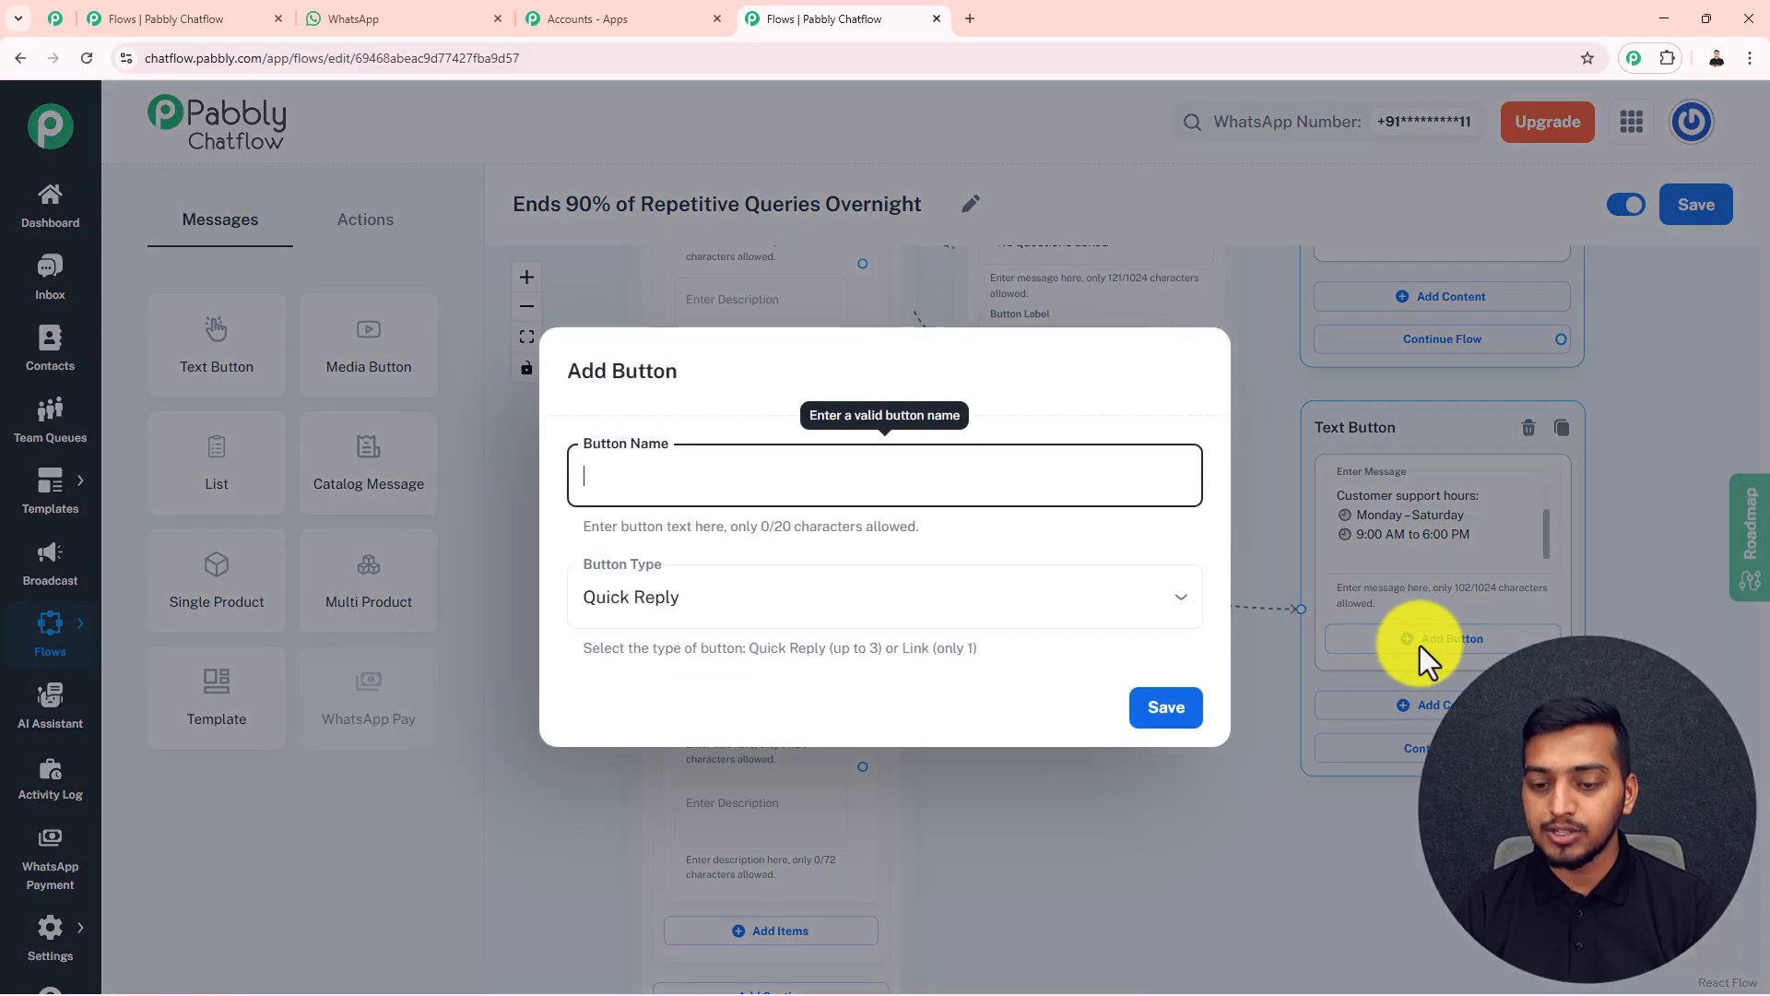
key("super+v")
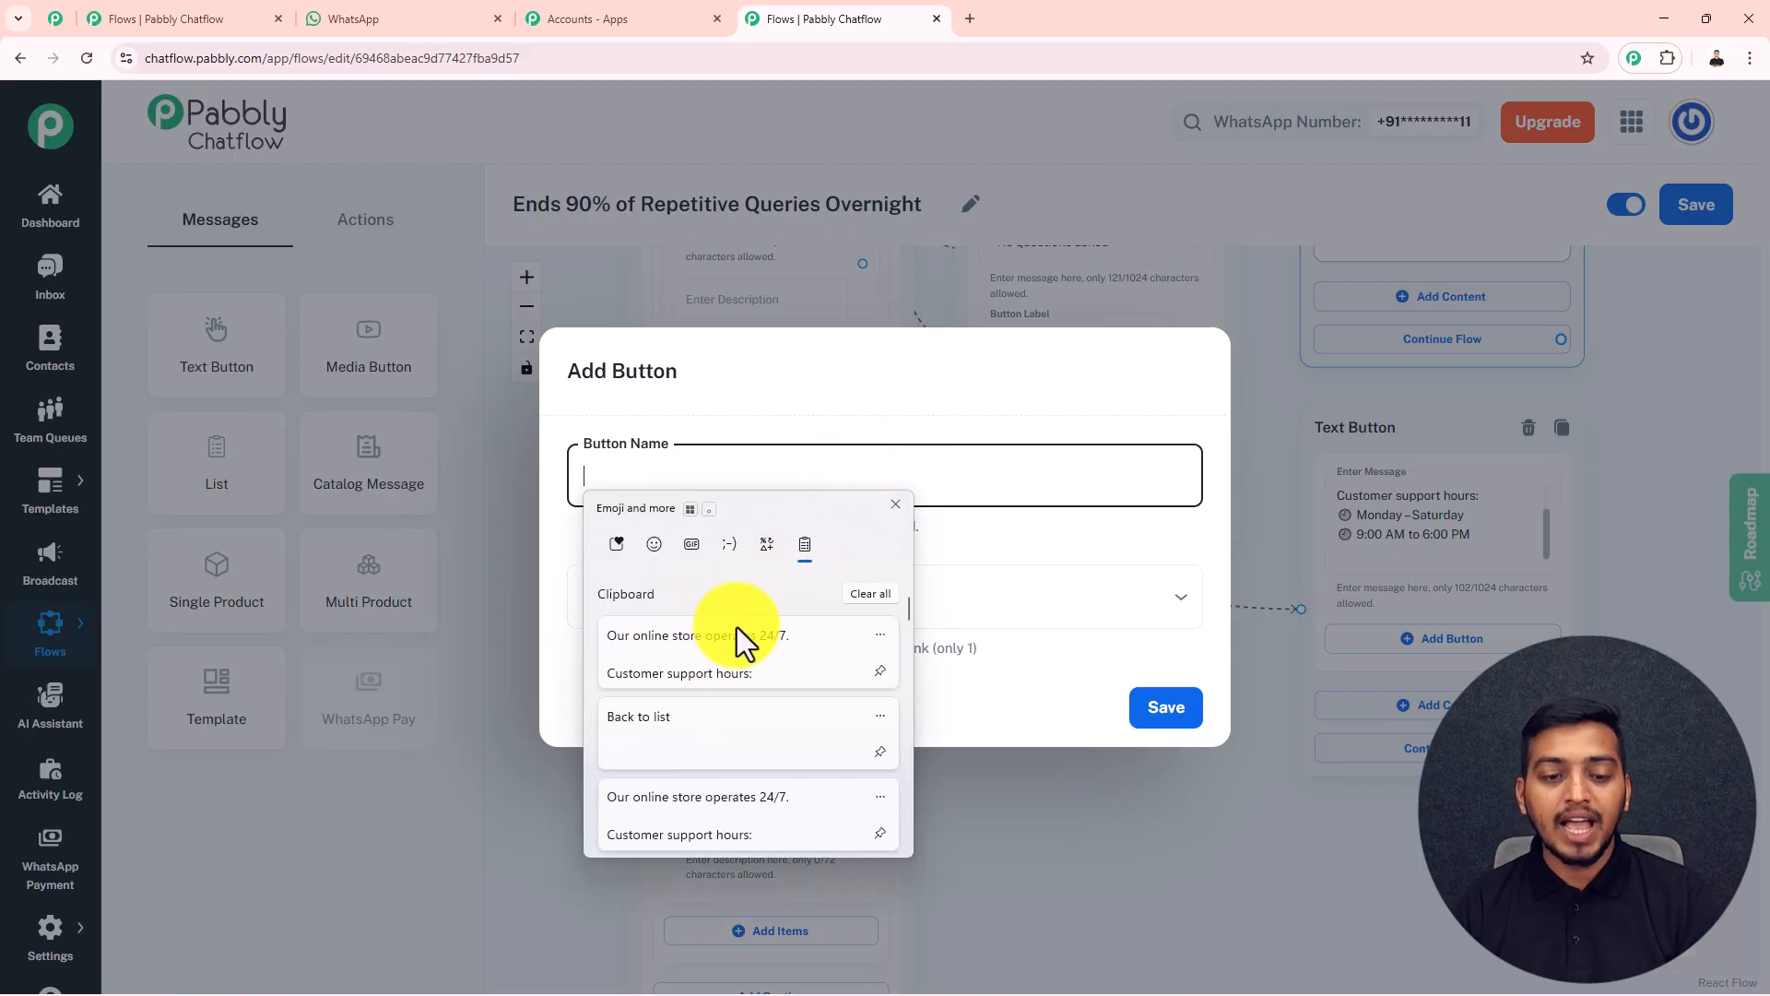
left_click(695, 710)
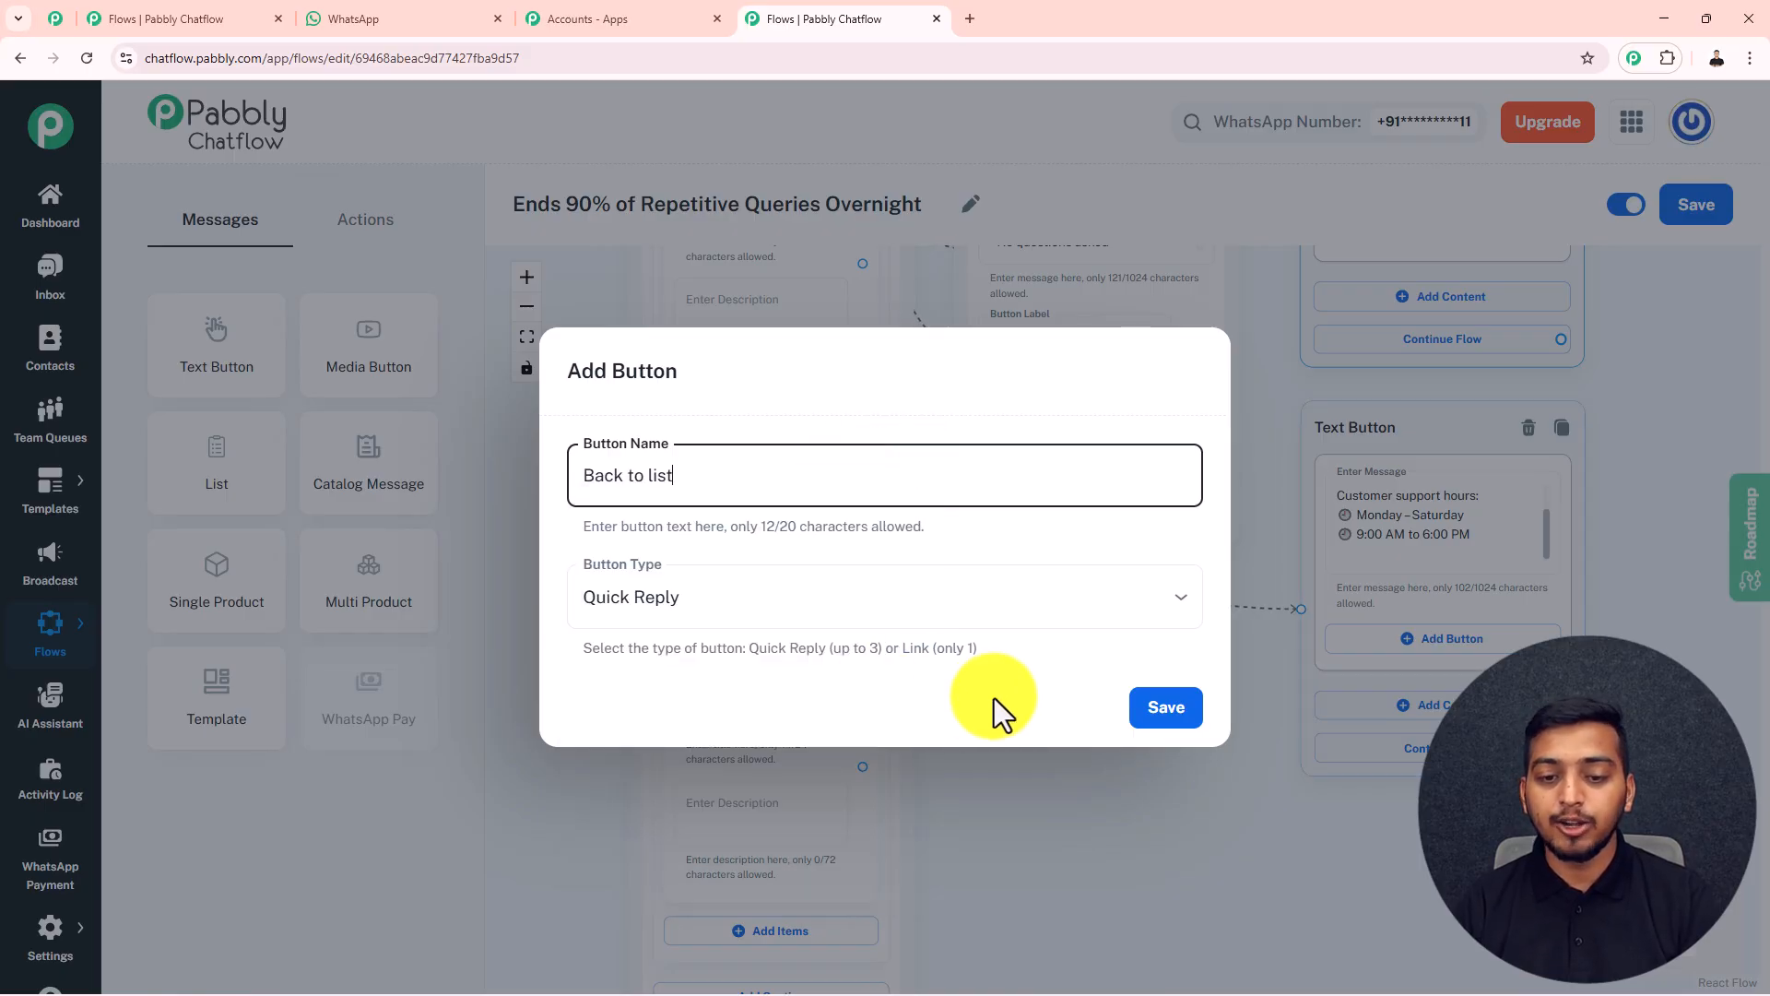
left_click(1148, 715)
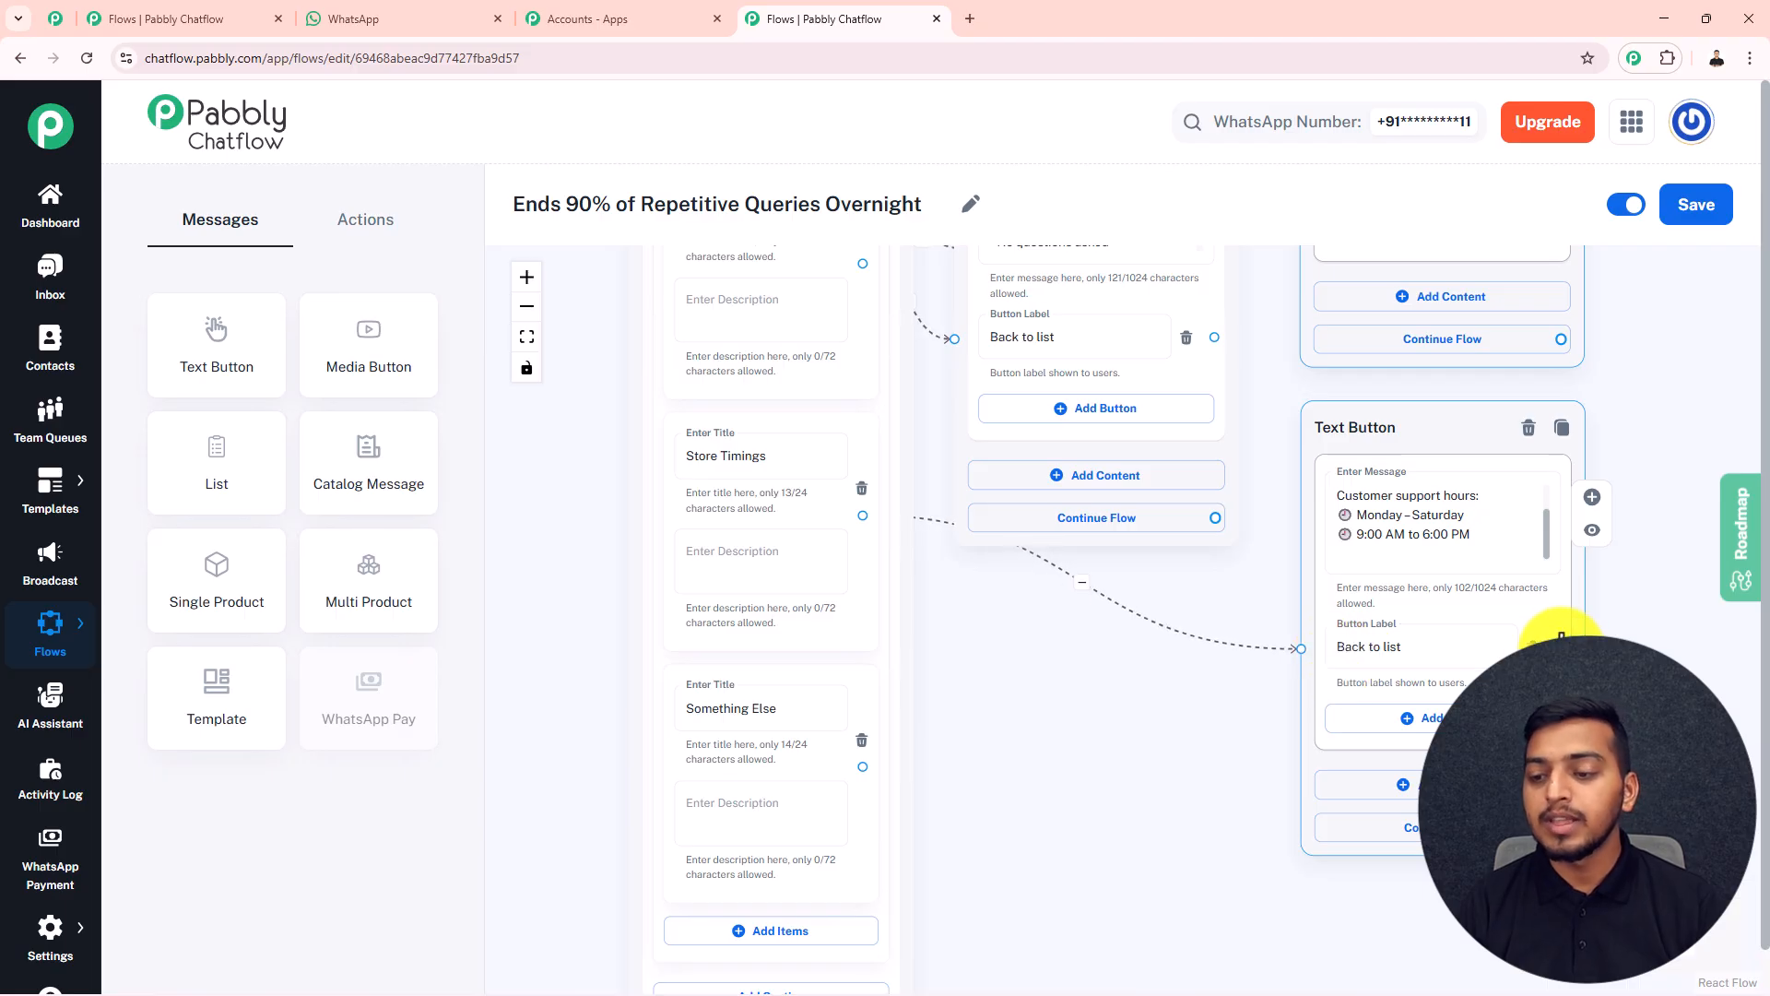
left_click_drag(1561, 642, 629, 556)
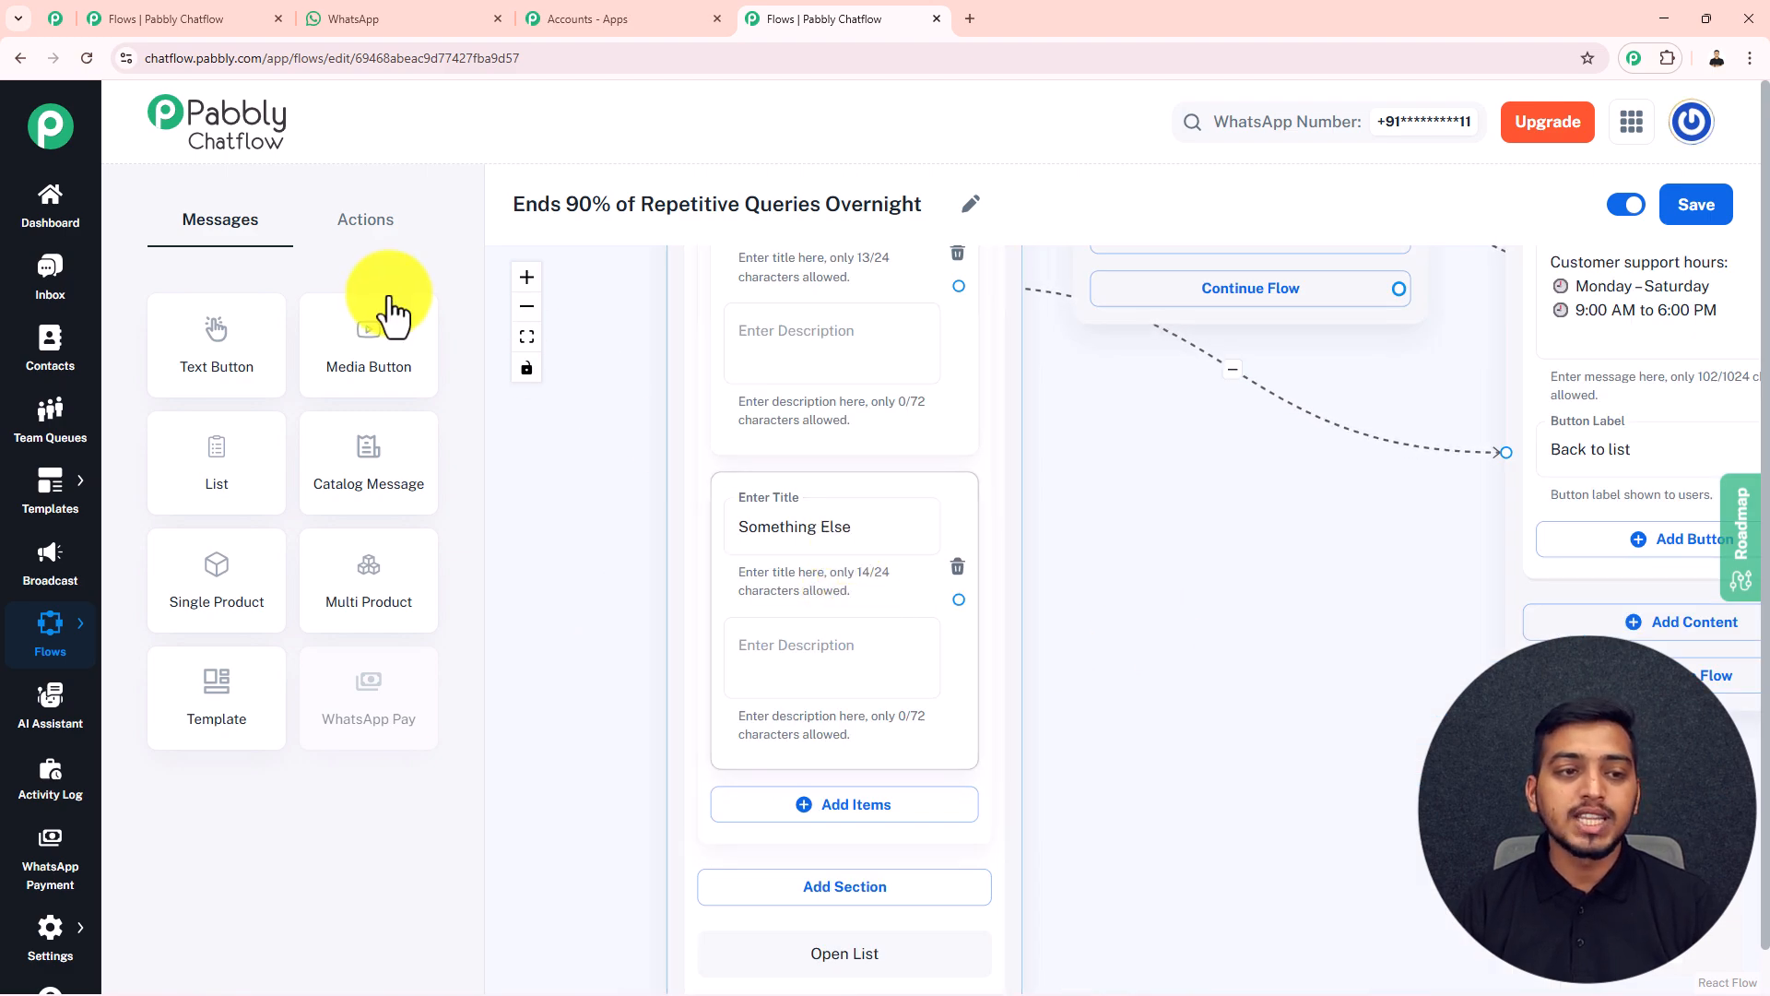
Add an Ask Question block connected to the "Something Else" item with the message "Please describe your issue briefly."
left_click(367, 229)
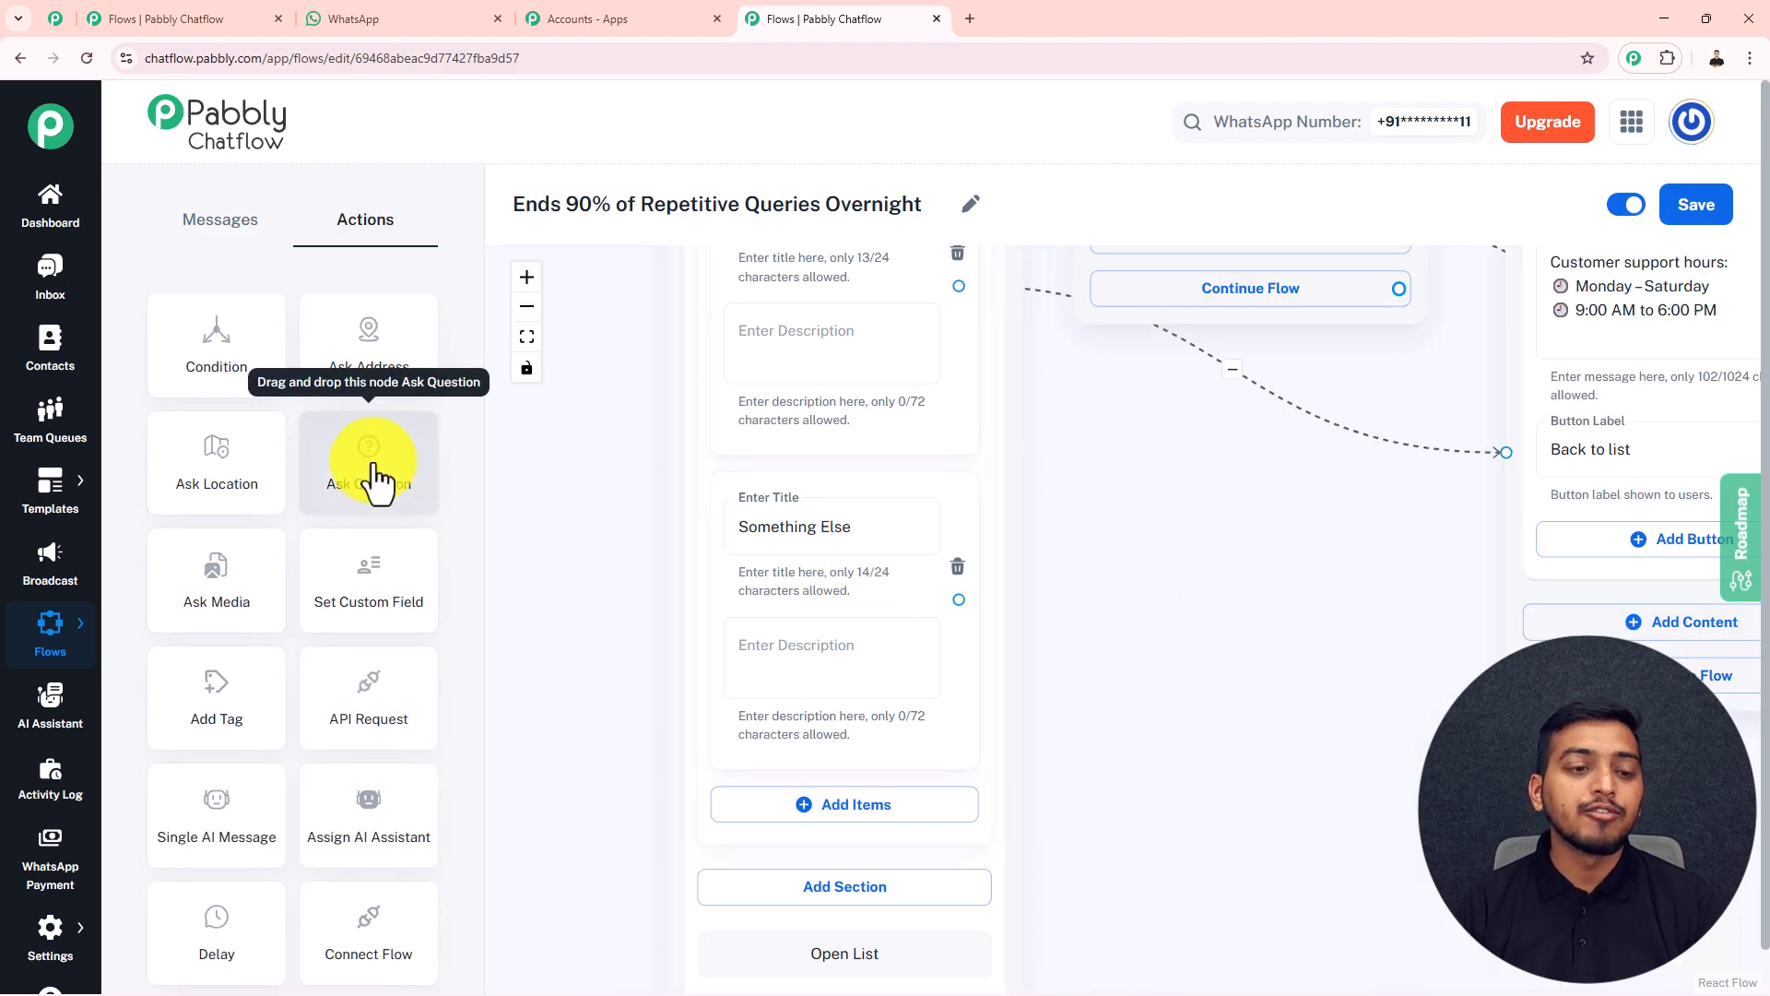
left_click_drag(368, 474, 1138, 384)
left_click_drag(1019, 618, 1071, 650)
left_click(1149, 498)
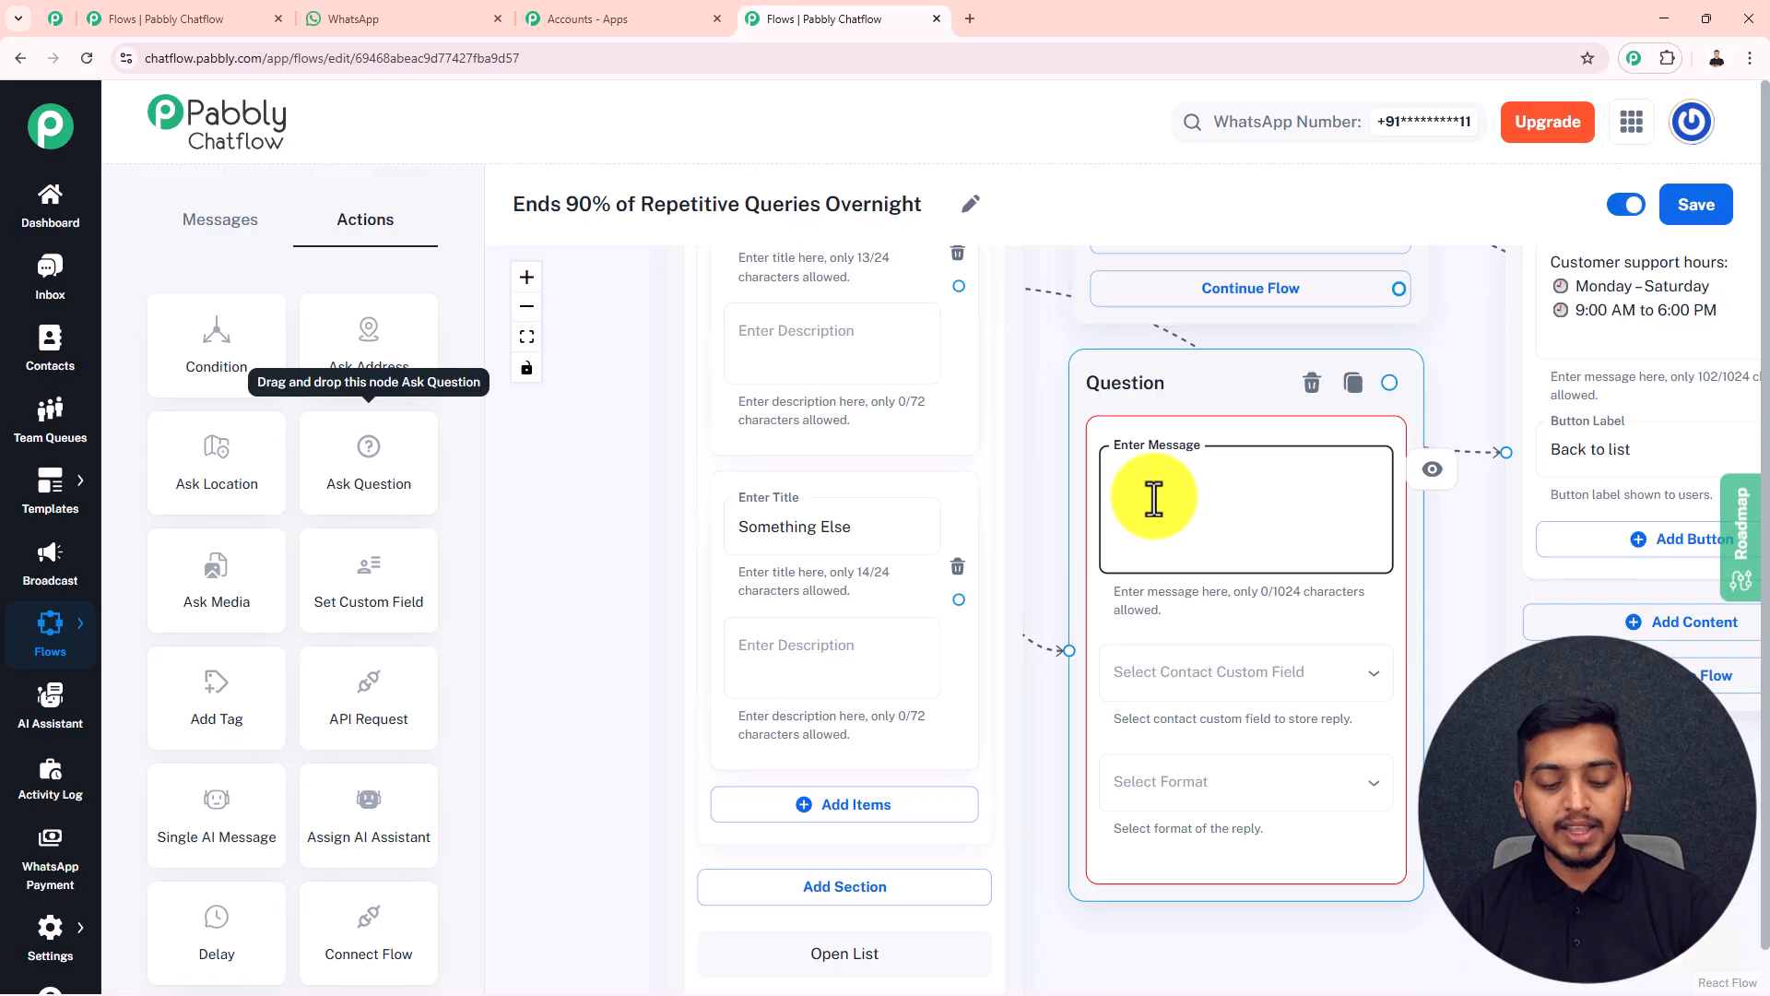
type("Please describe your issue briefly.")
key("Return")
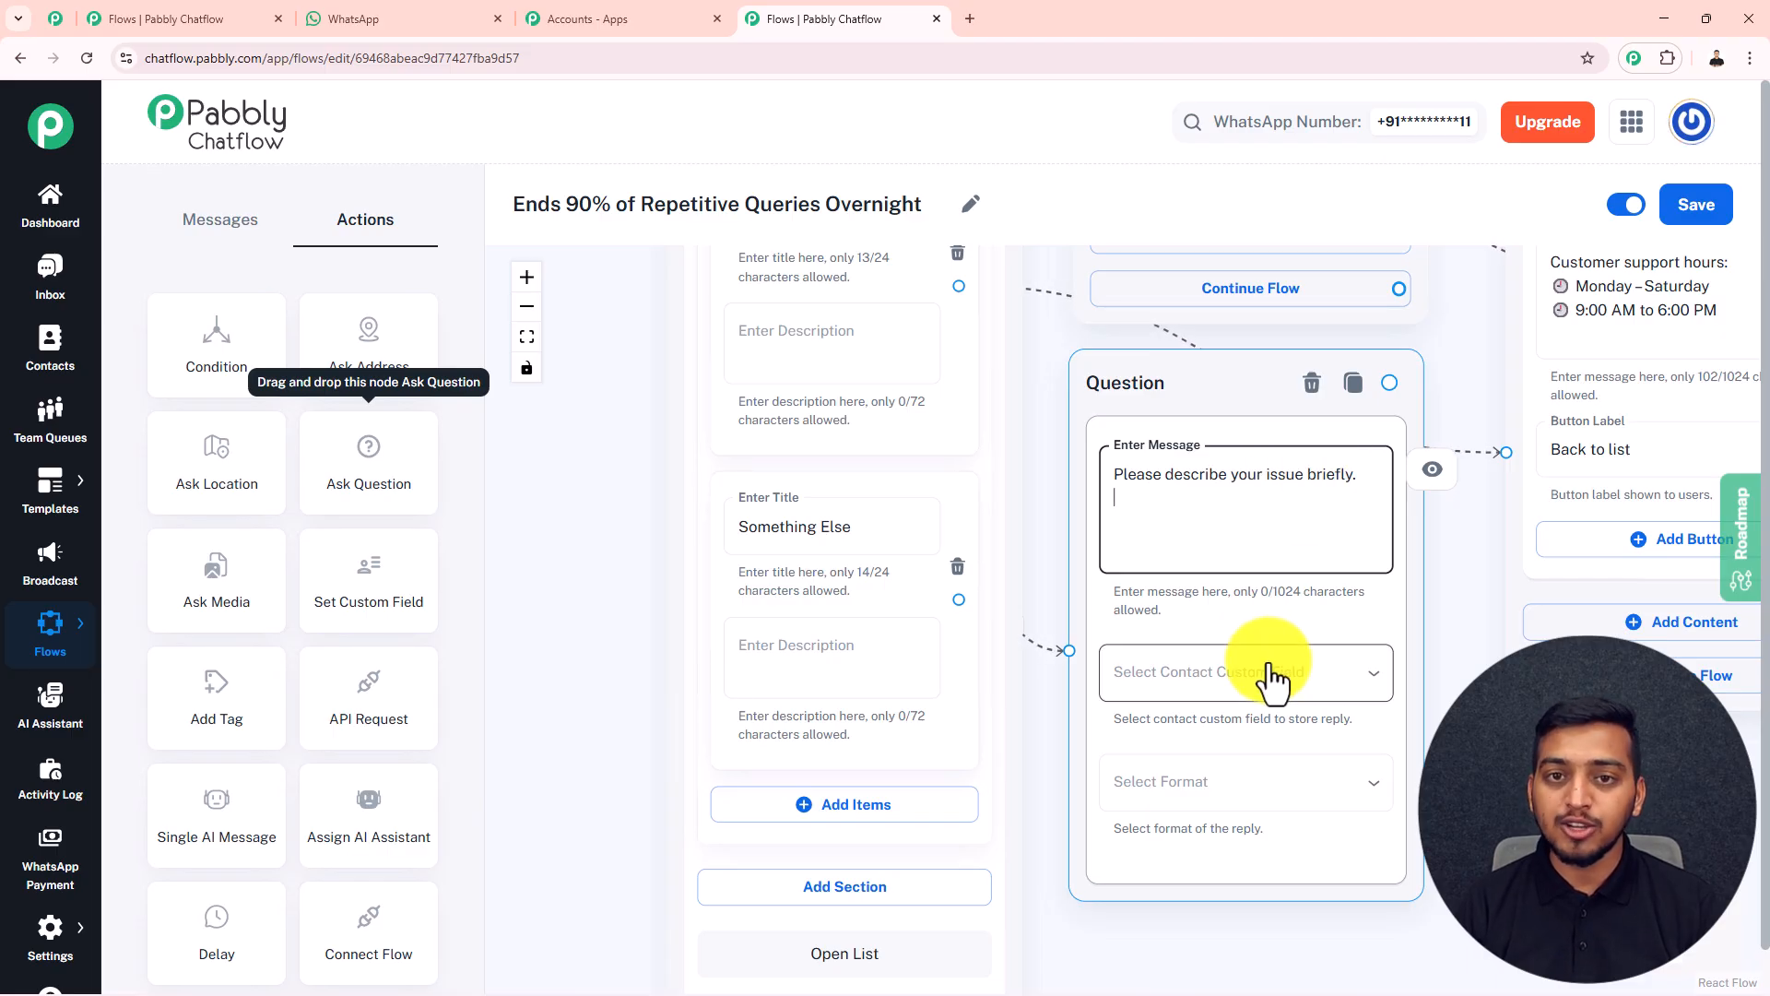
Store the question's reply in the "queries" contact custom field and set its format to Any
left_click(1198, 679)
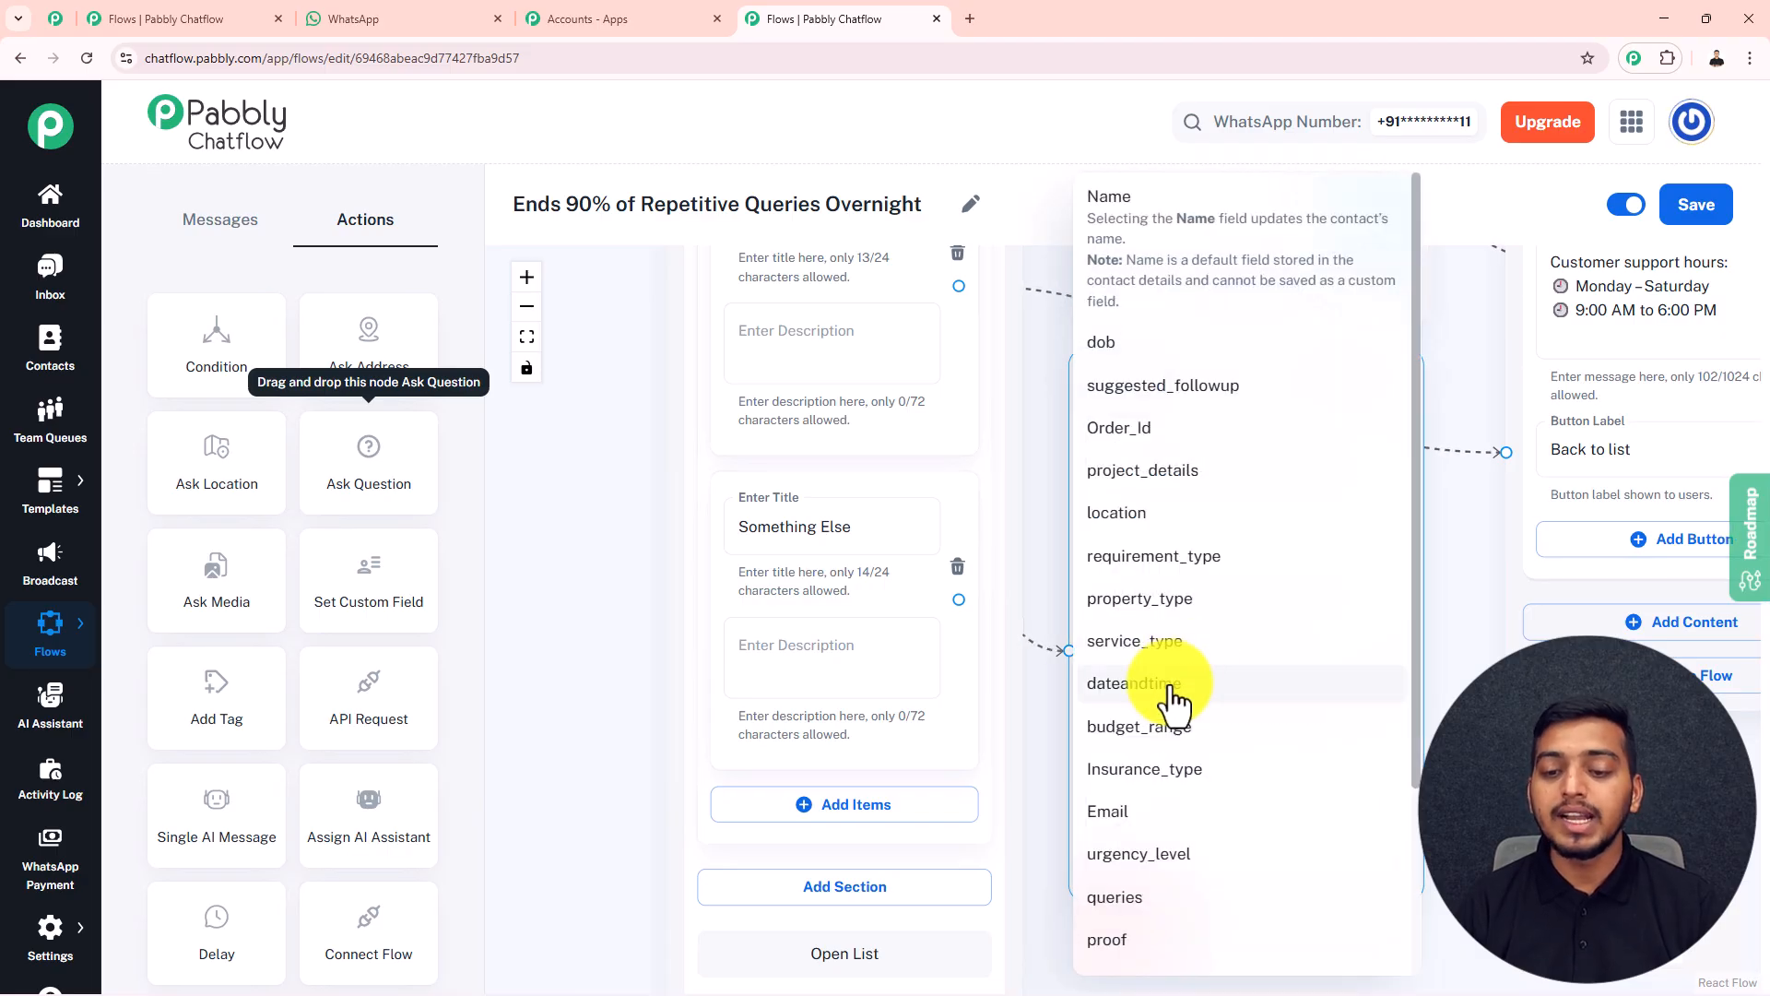
left_click(1129, 897)
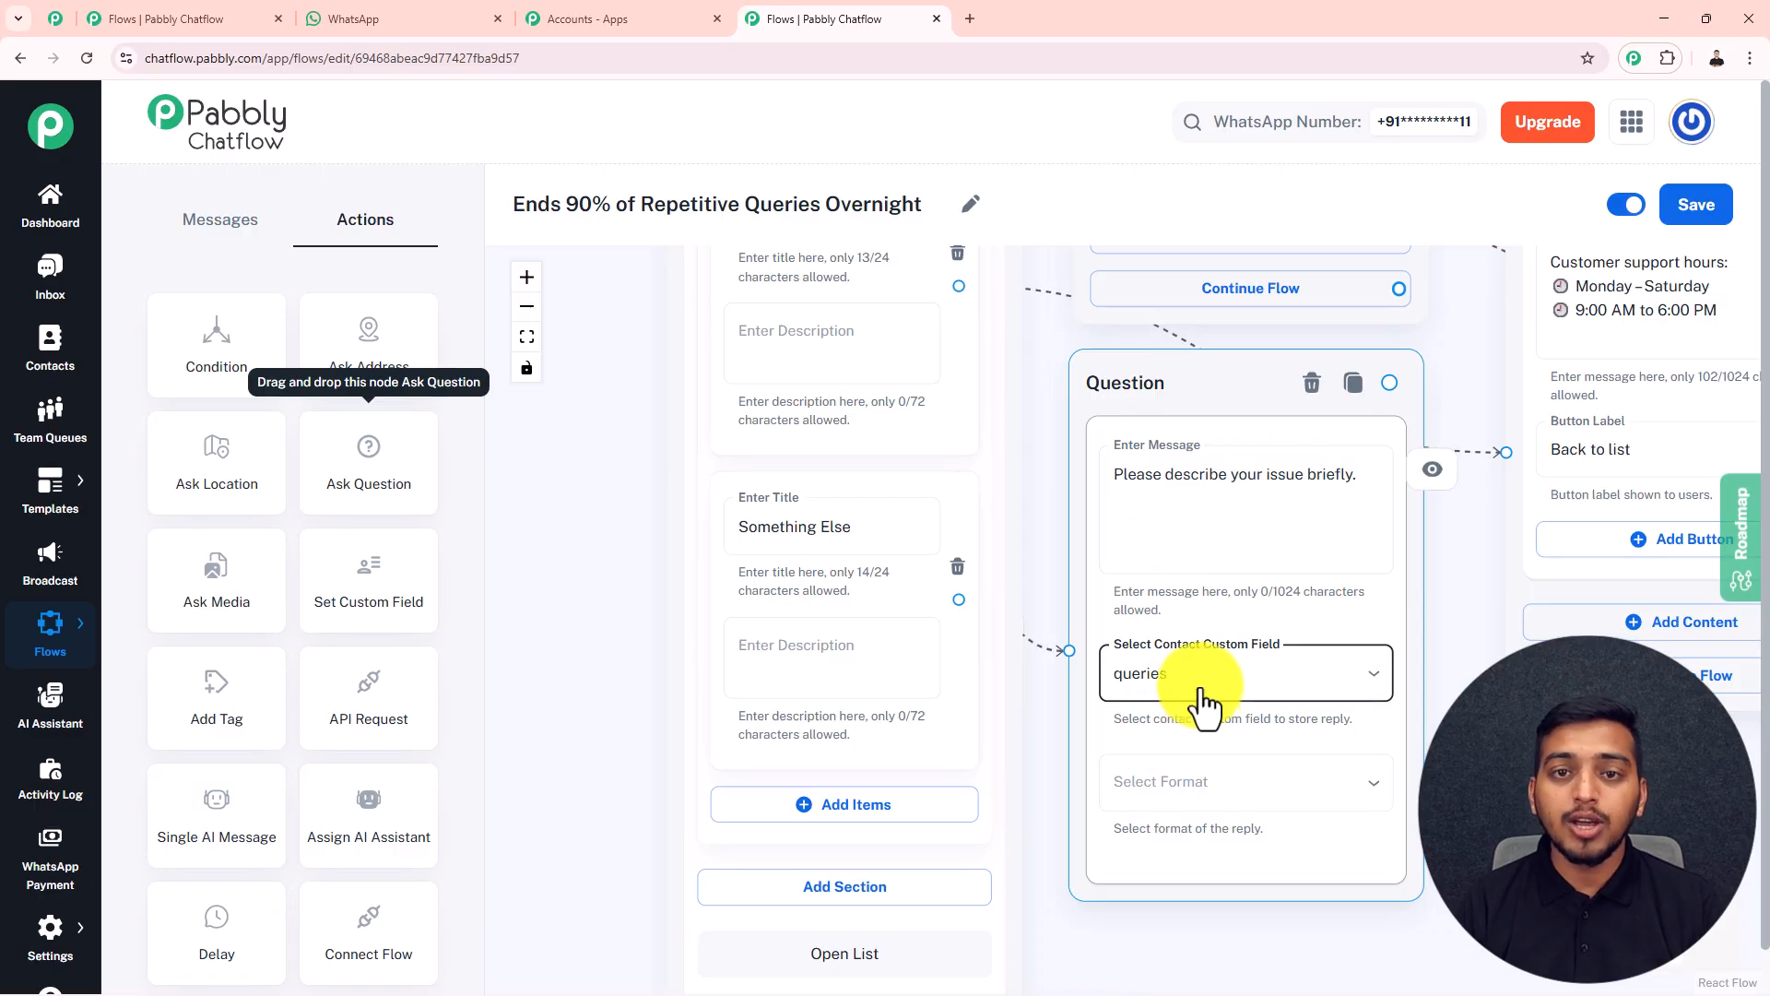
left_click(1181, 807)
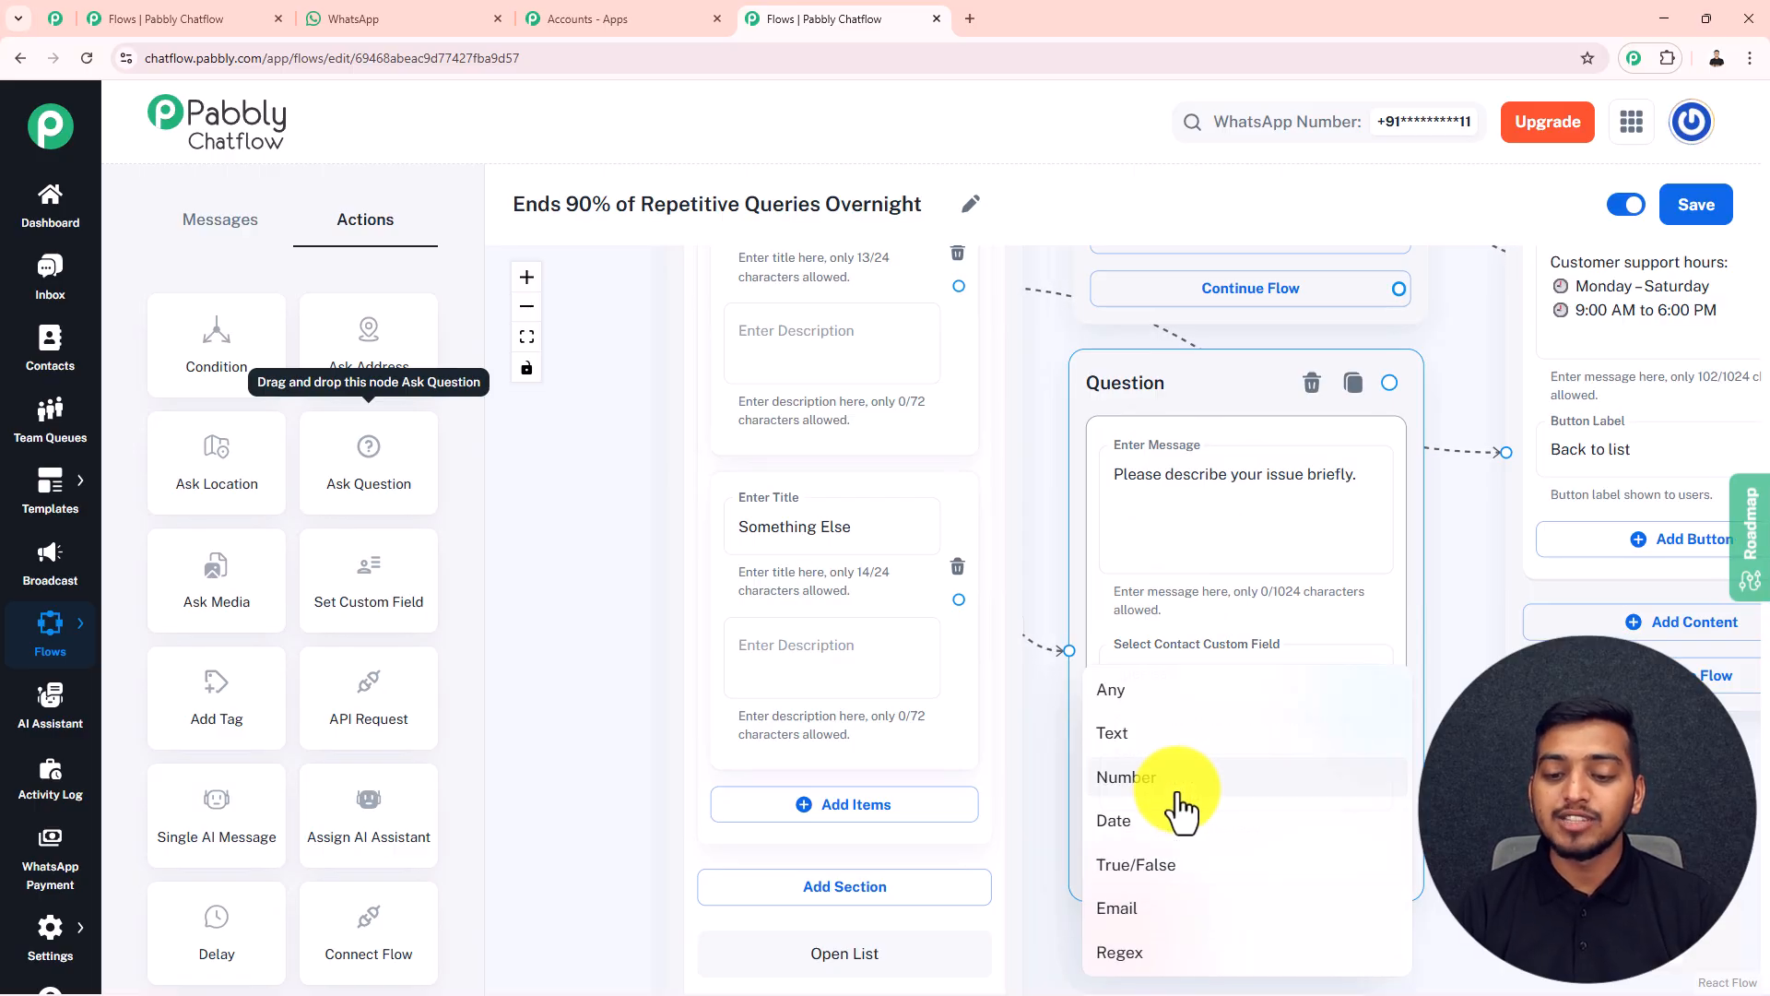
left_click(1163, 699)
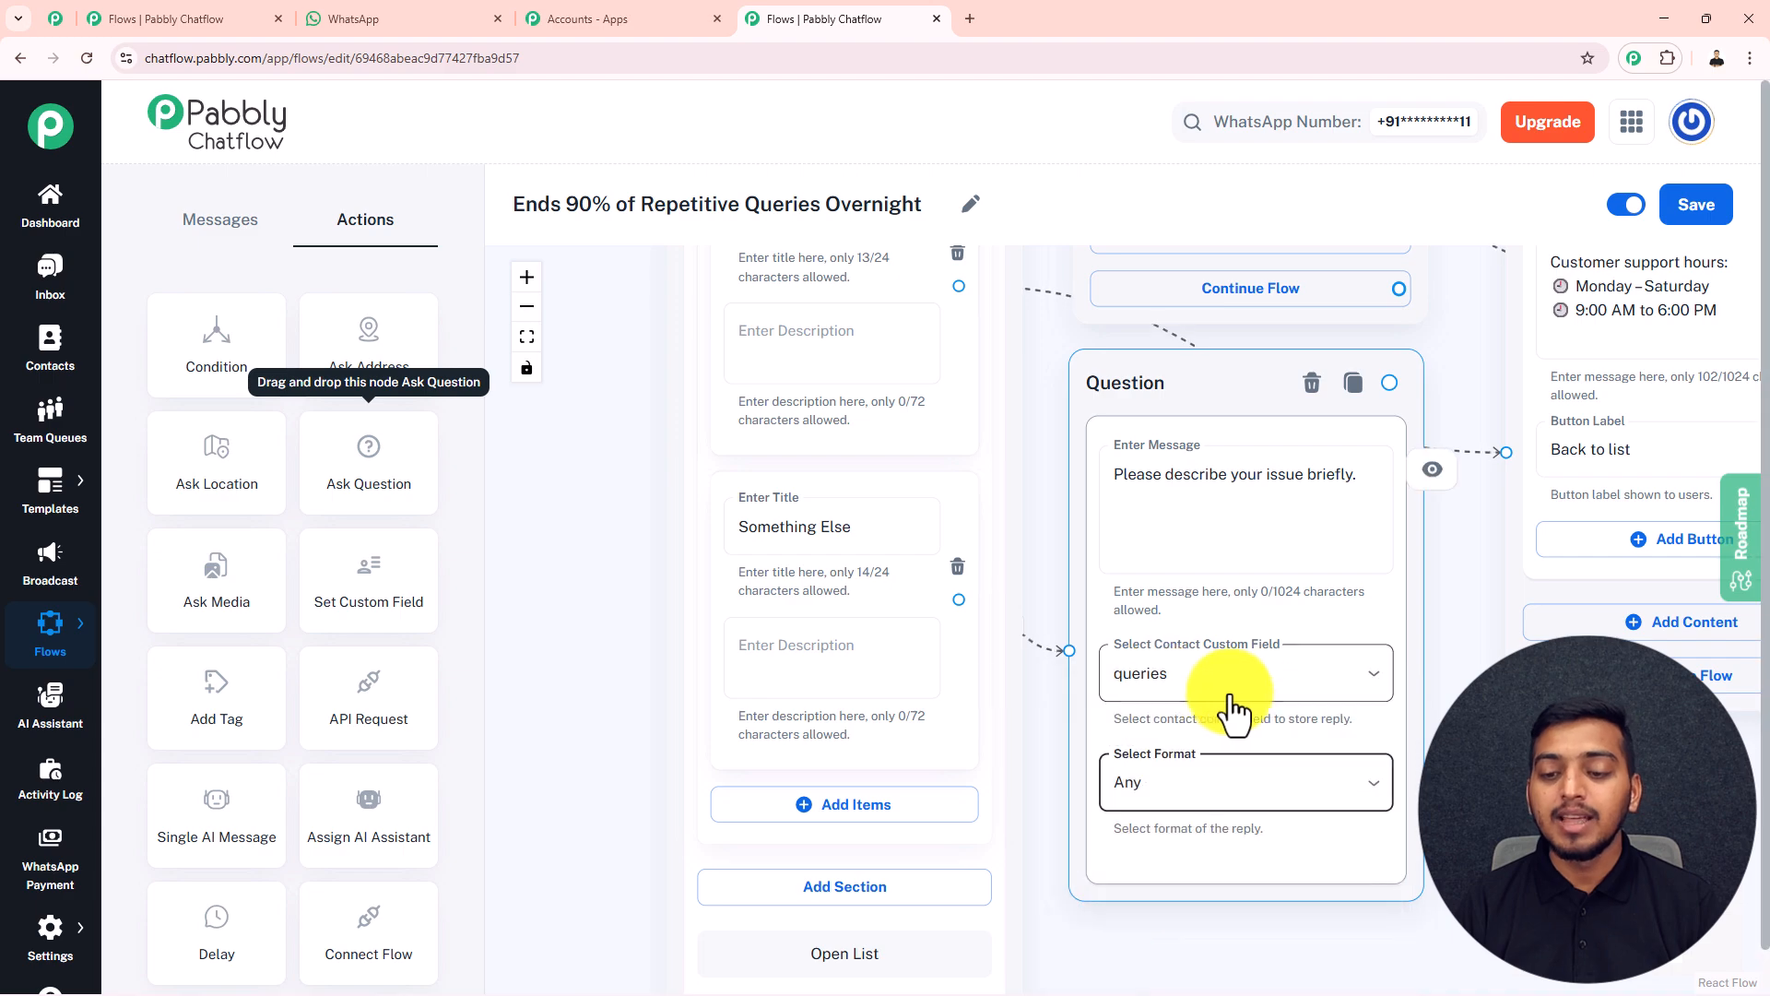
Add an Add Tag block, connect the Question block to it and select the NEEDS_HUMAN_SUPPORT tag
left_click_drag(1498, 761, 1358, 746)
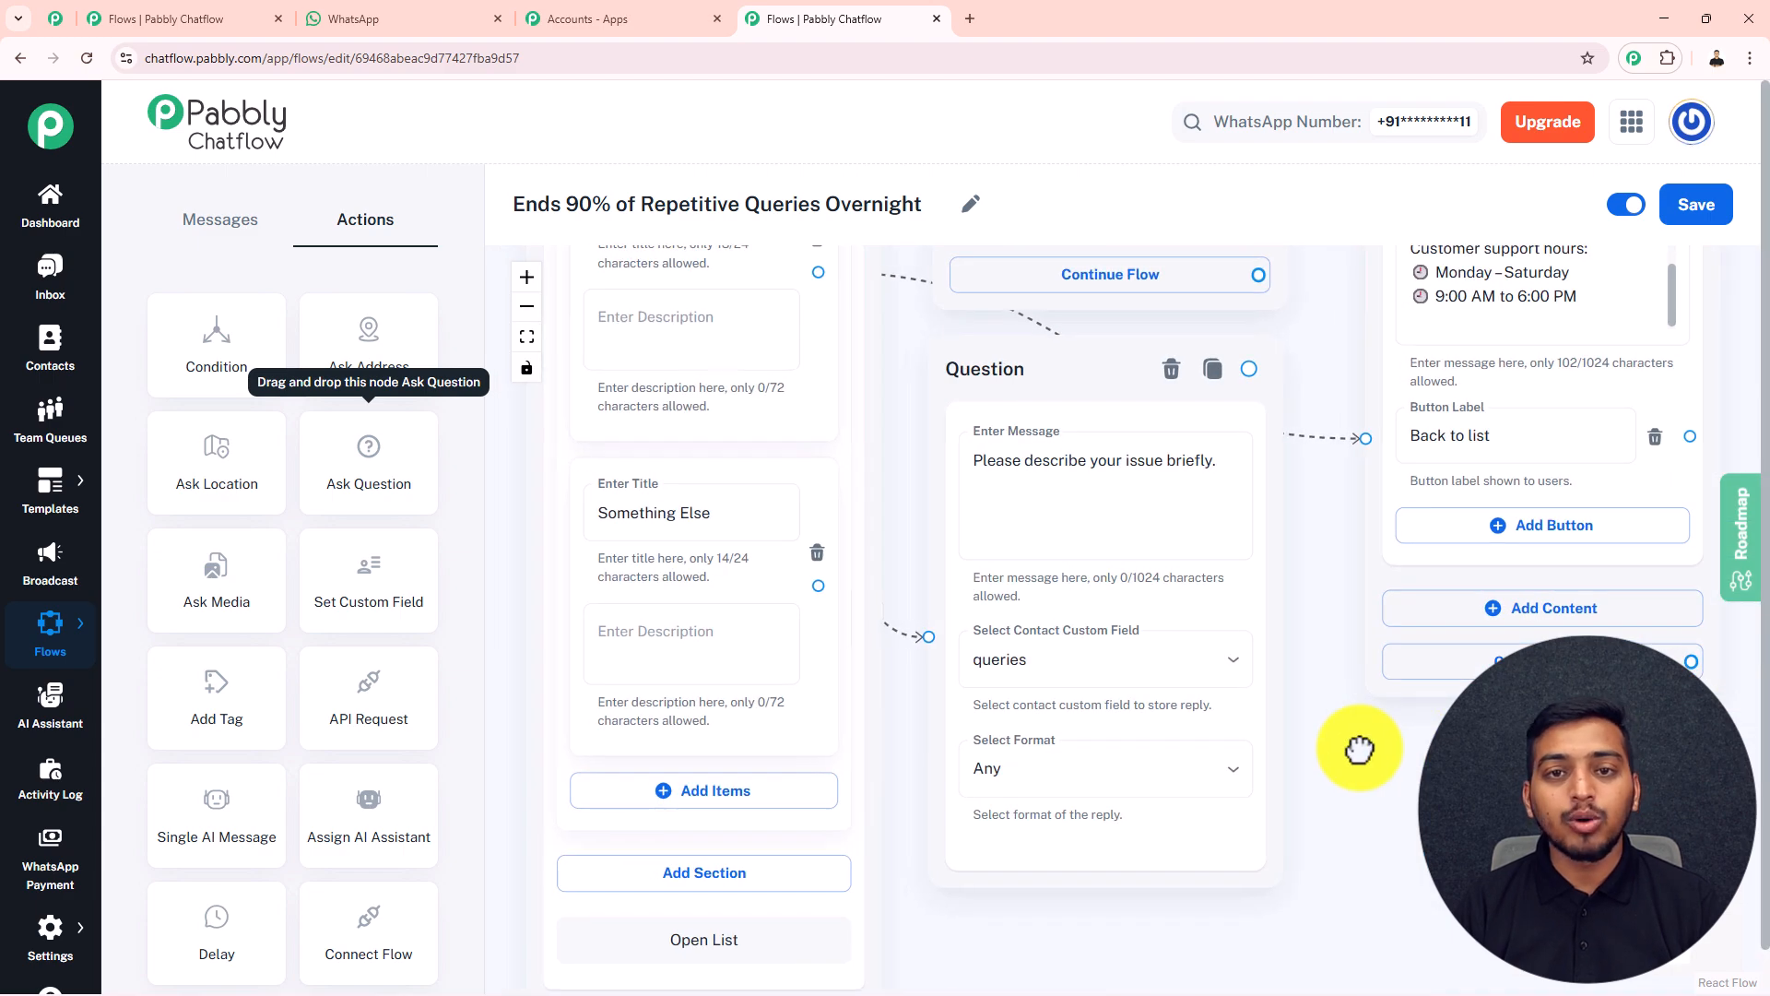
scroll(1358, 746, "down", 1)
scroll(1358, 746, "down", 2)
left_click(1018, 484)
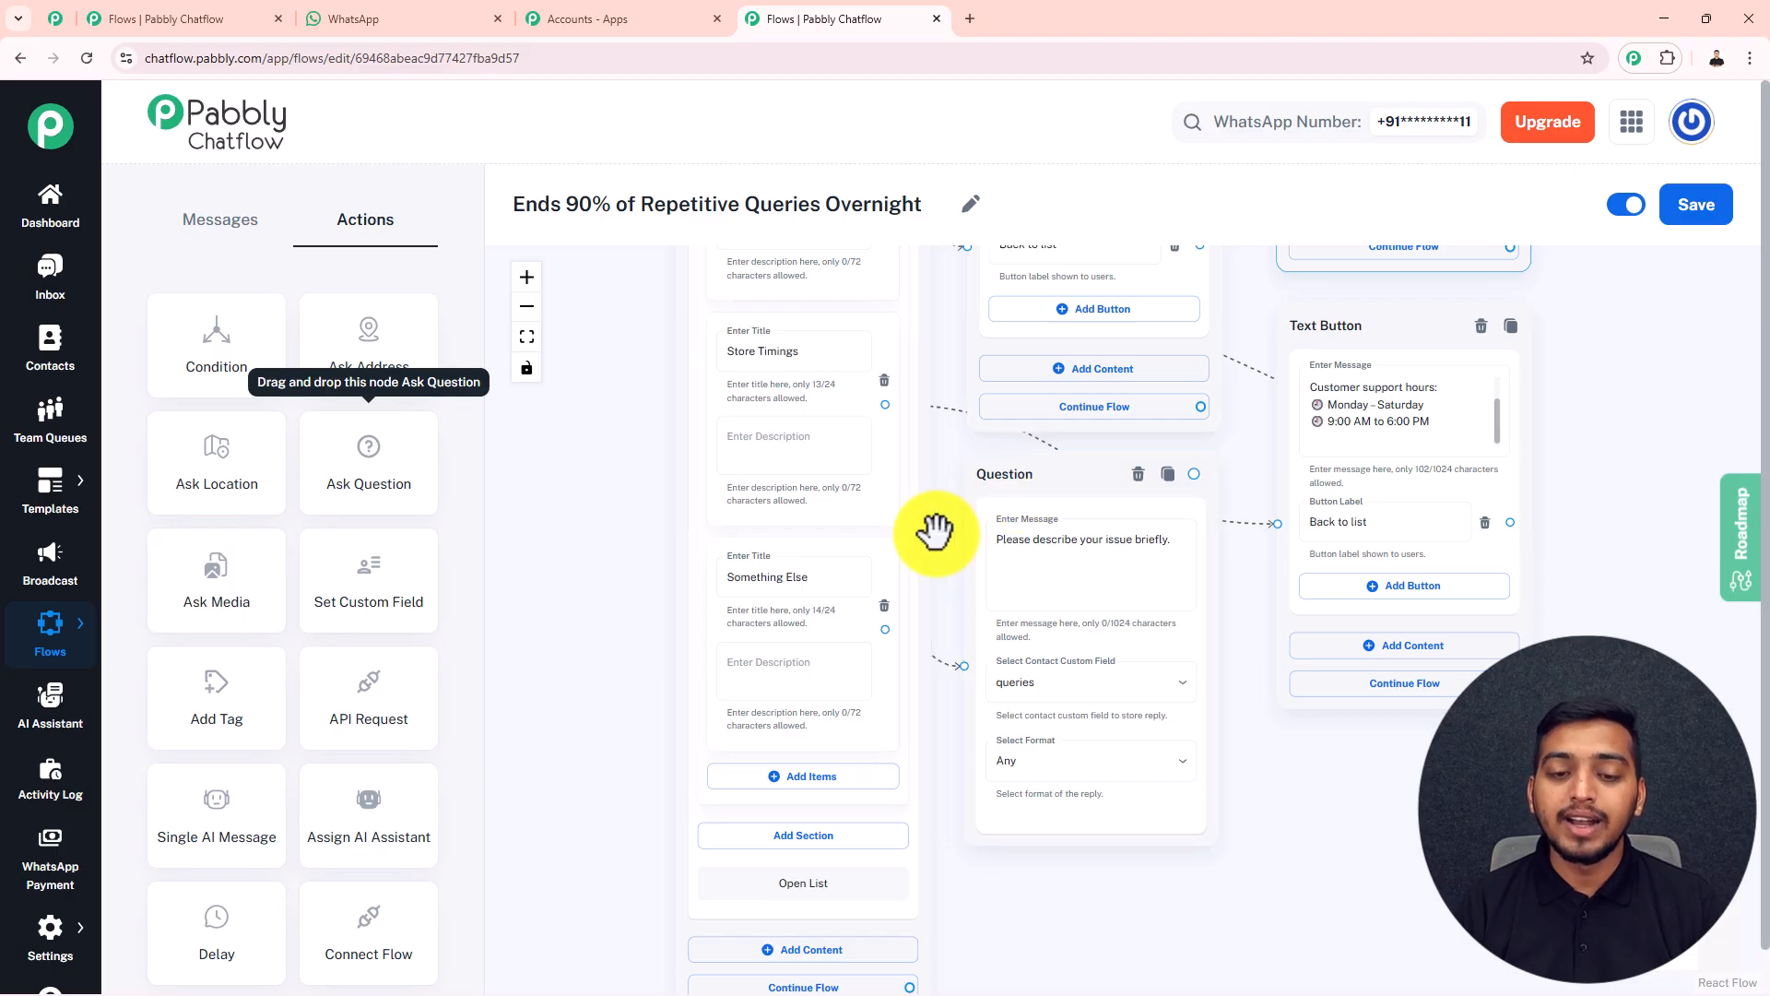
left_click(785, 592)
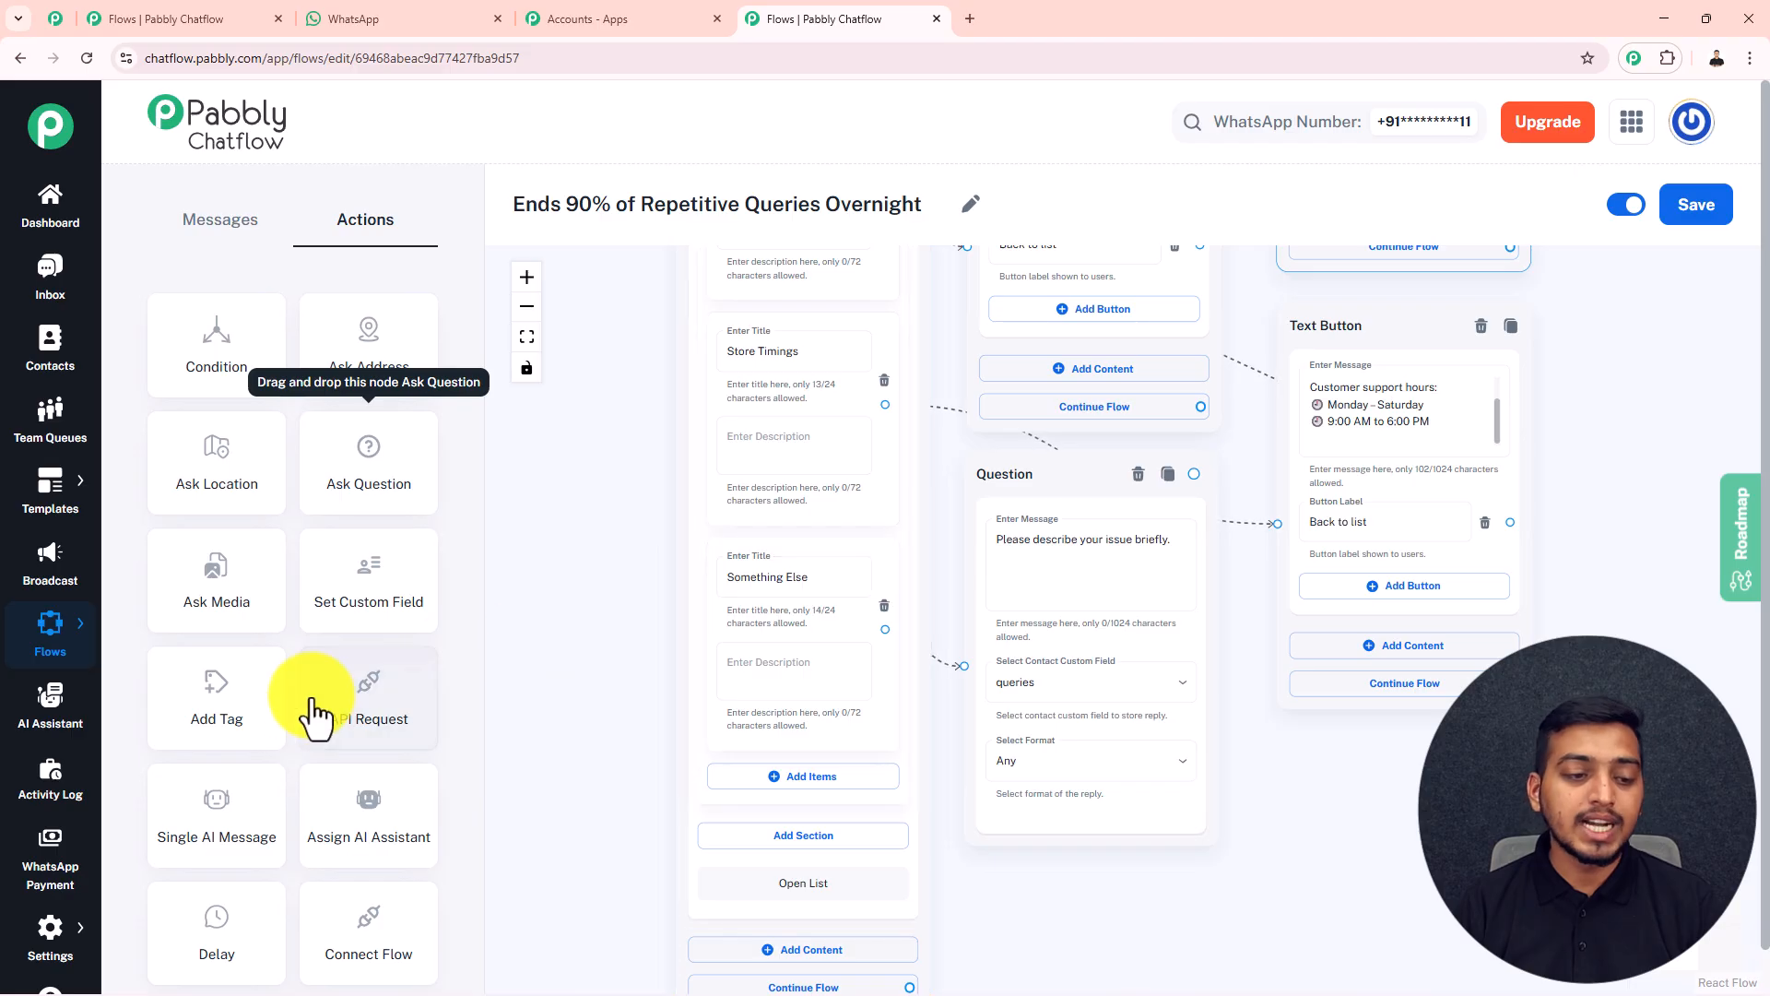
left_click_drag(230, 711, 1633, 614)
left_click_drag(1485, 789, 1292, 775)
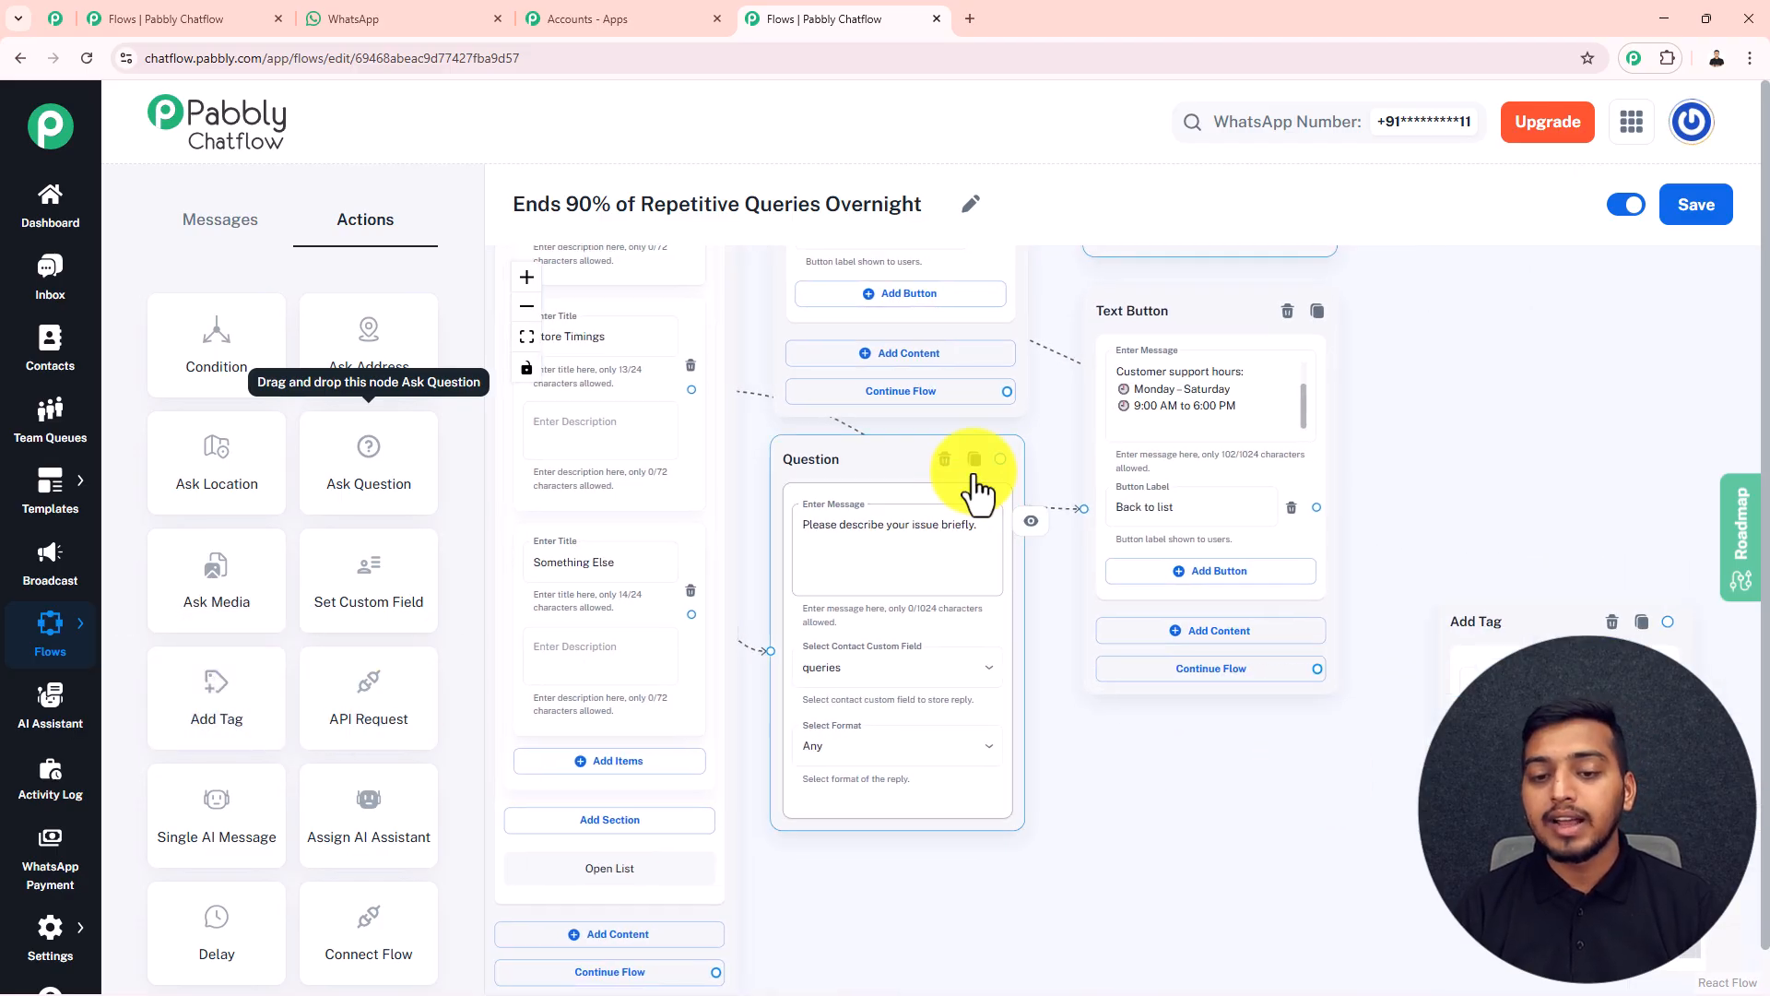
left_click_drag(999, 457, 1449, 681)
left_click_drag(1501, 610, 1471, 502)
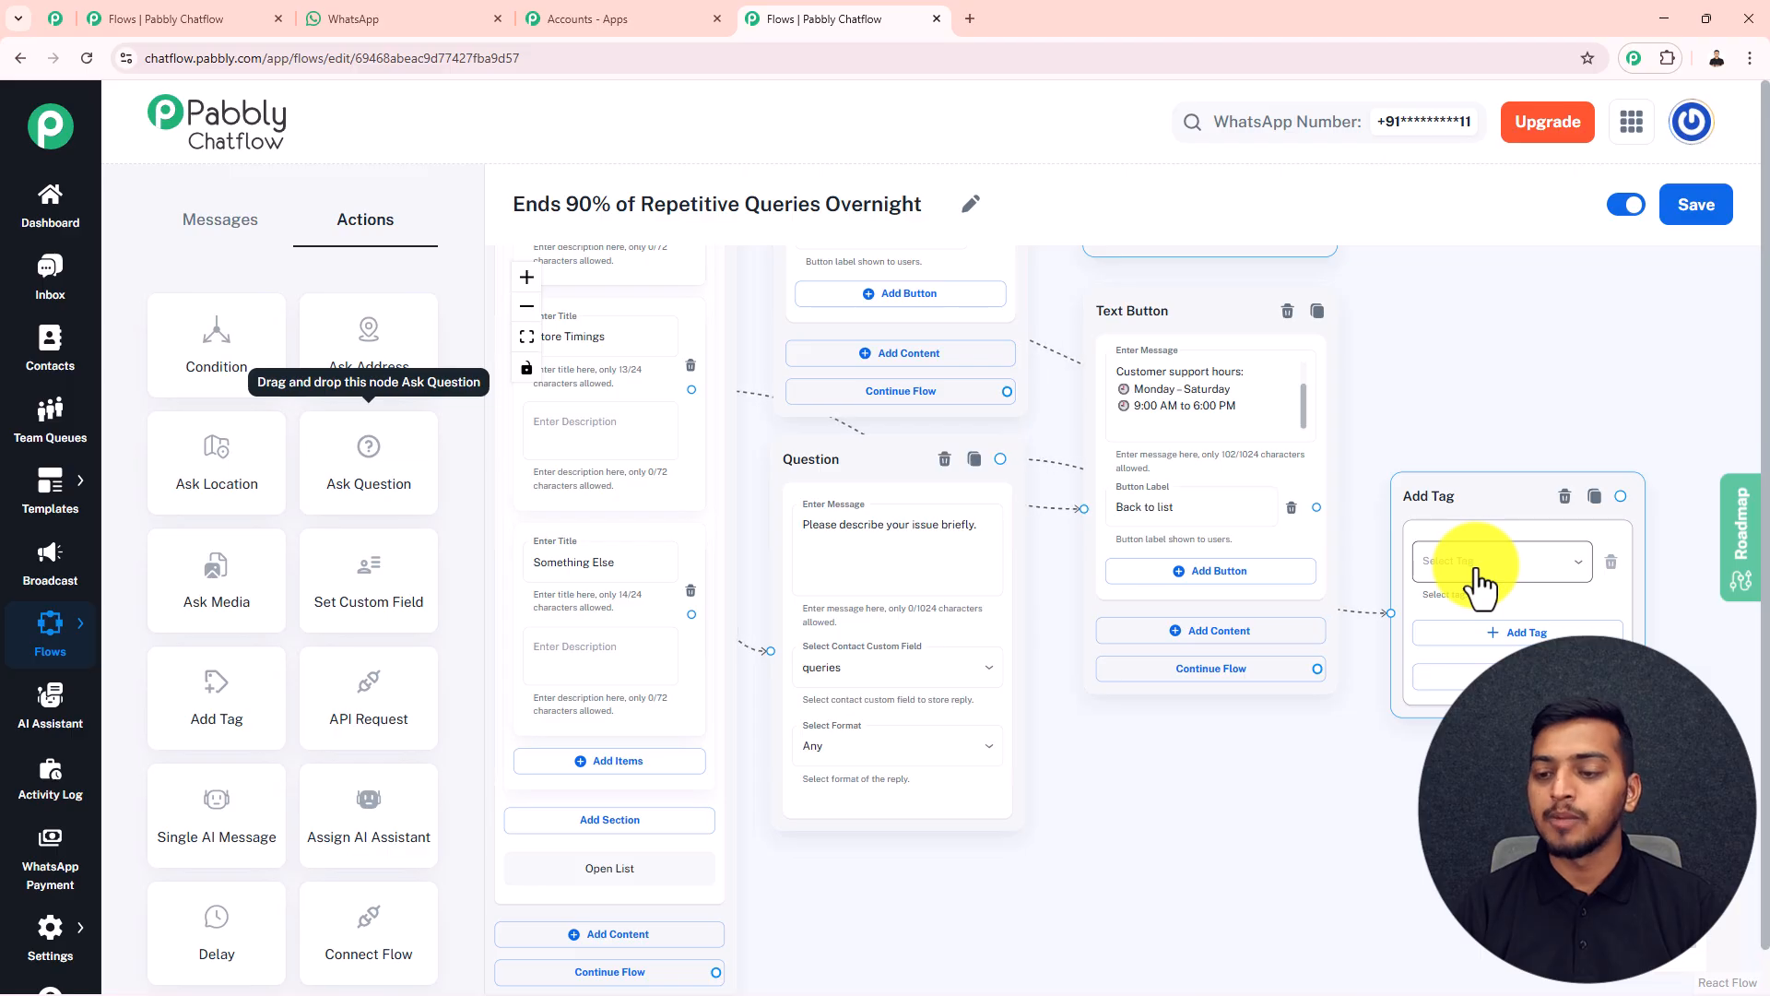
left_click(1529, 564)
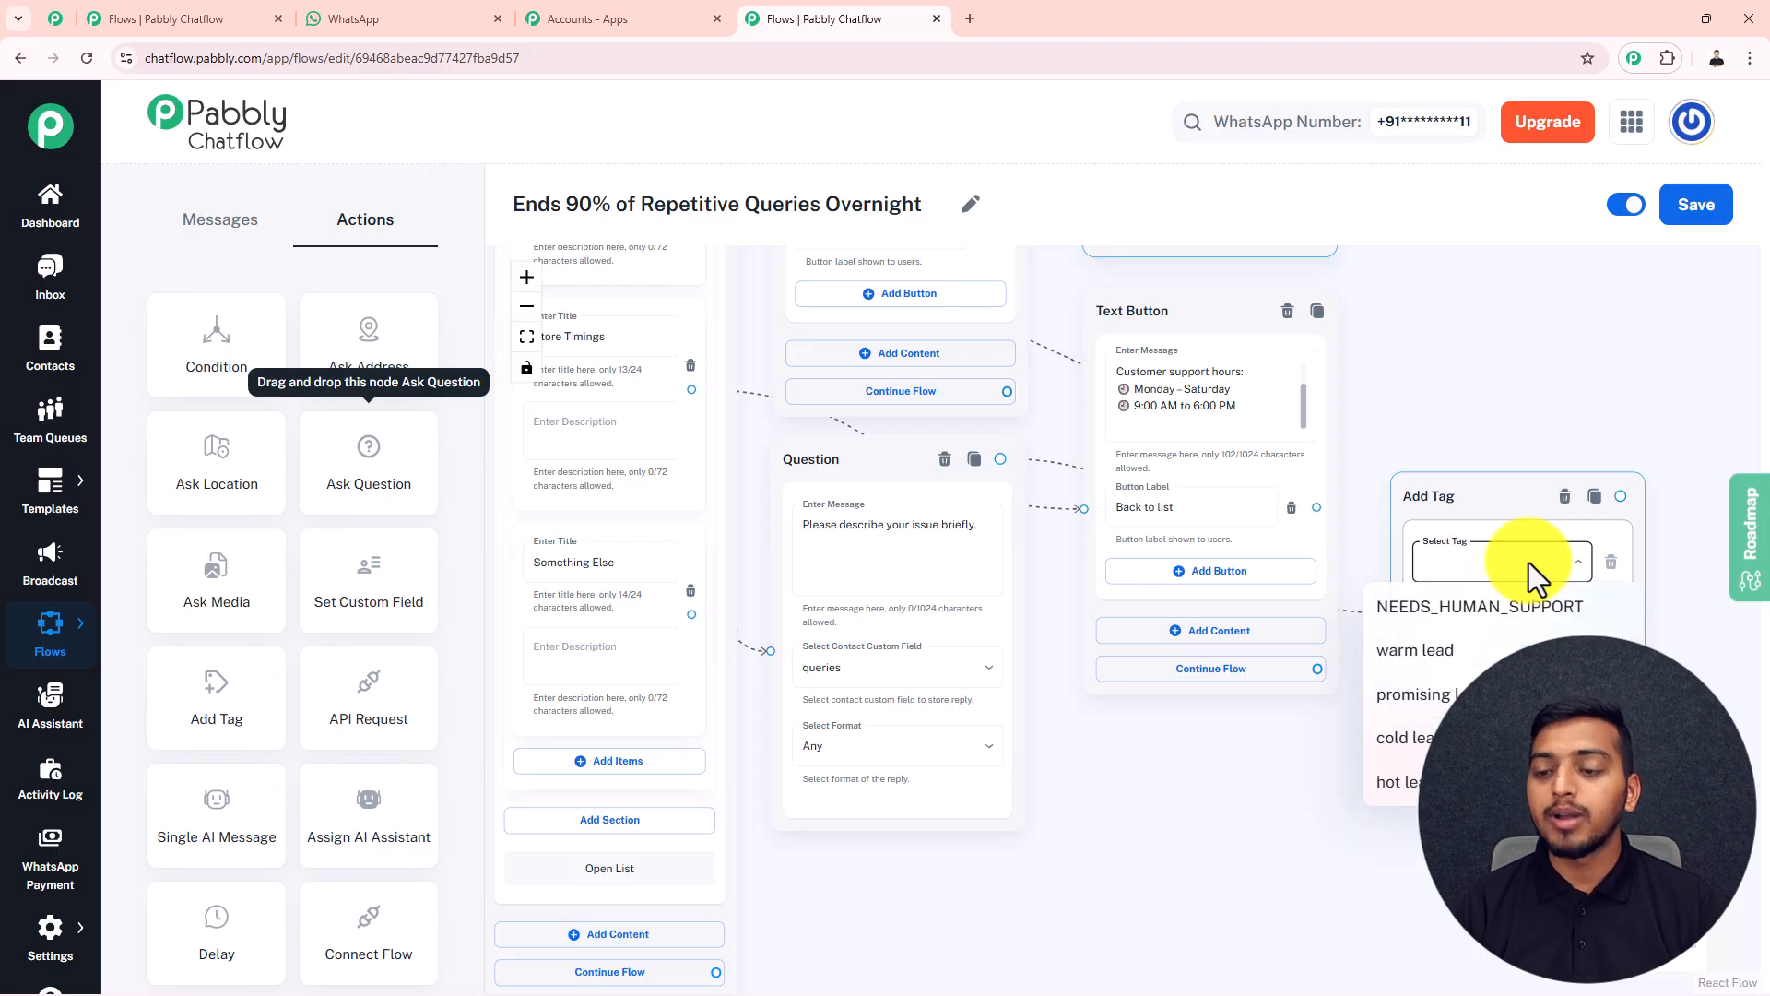
left_click(1479, 610)
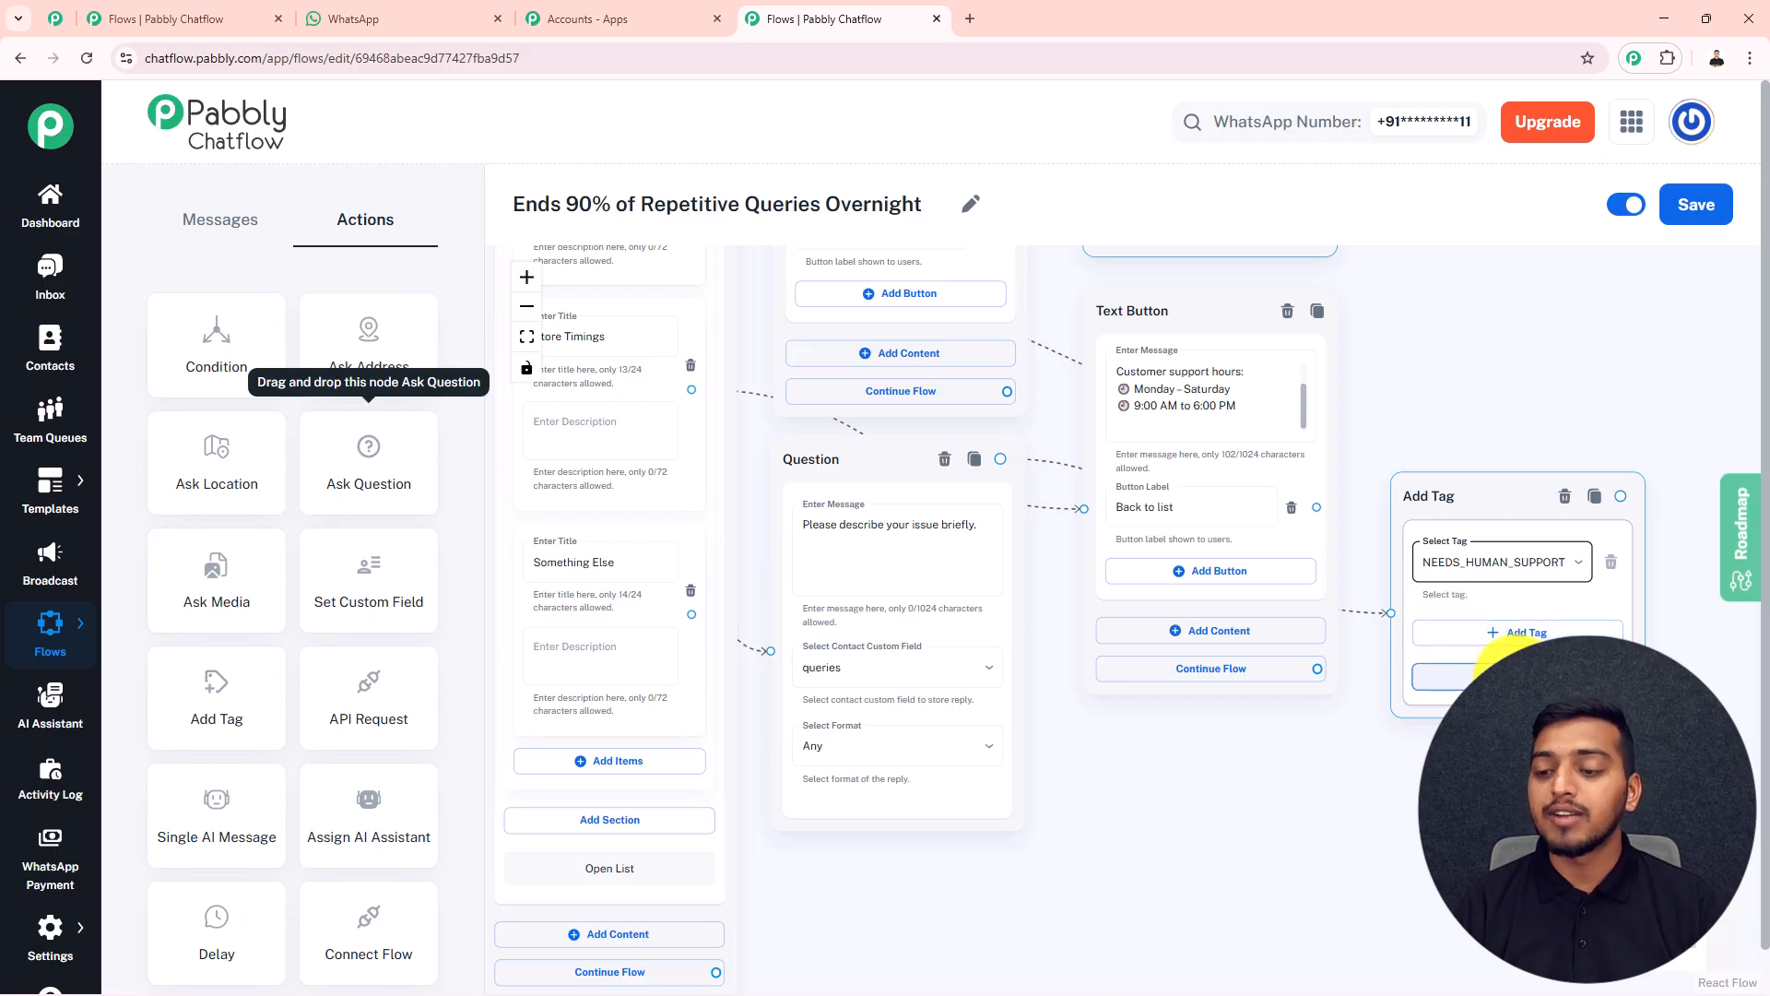
left_click(1498, 676)
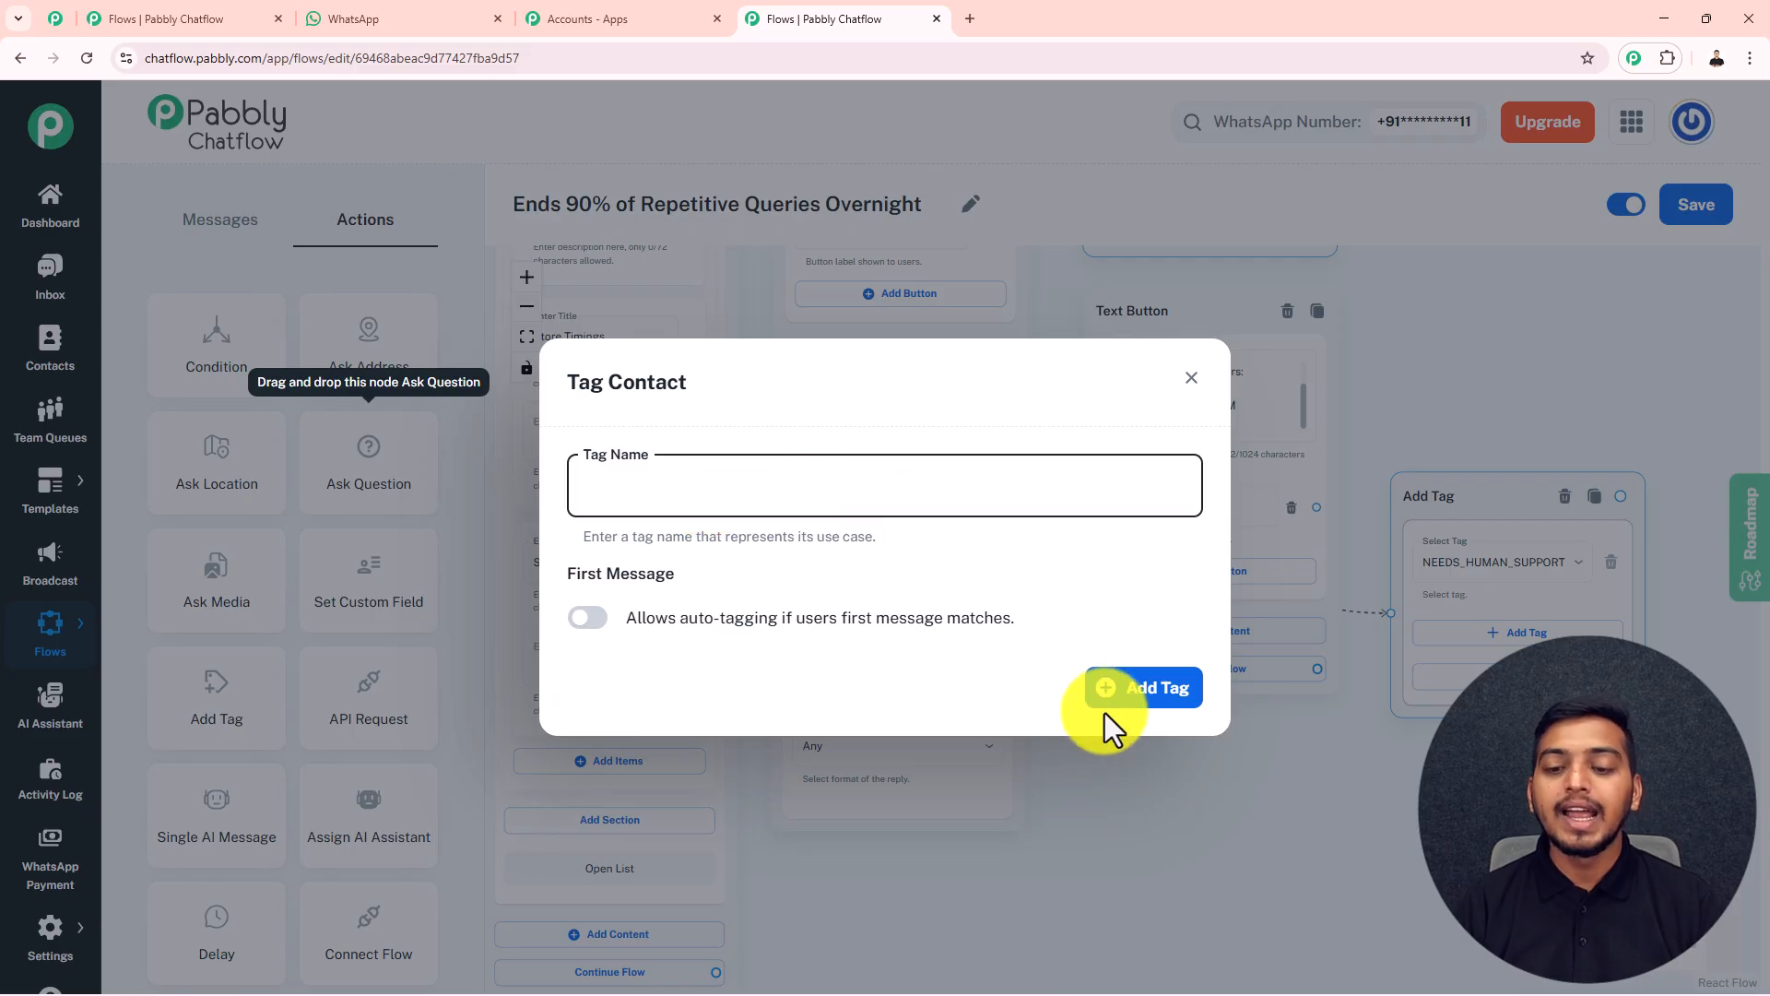
left_click(1191, 378)
left_click(1584, 564)
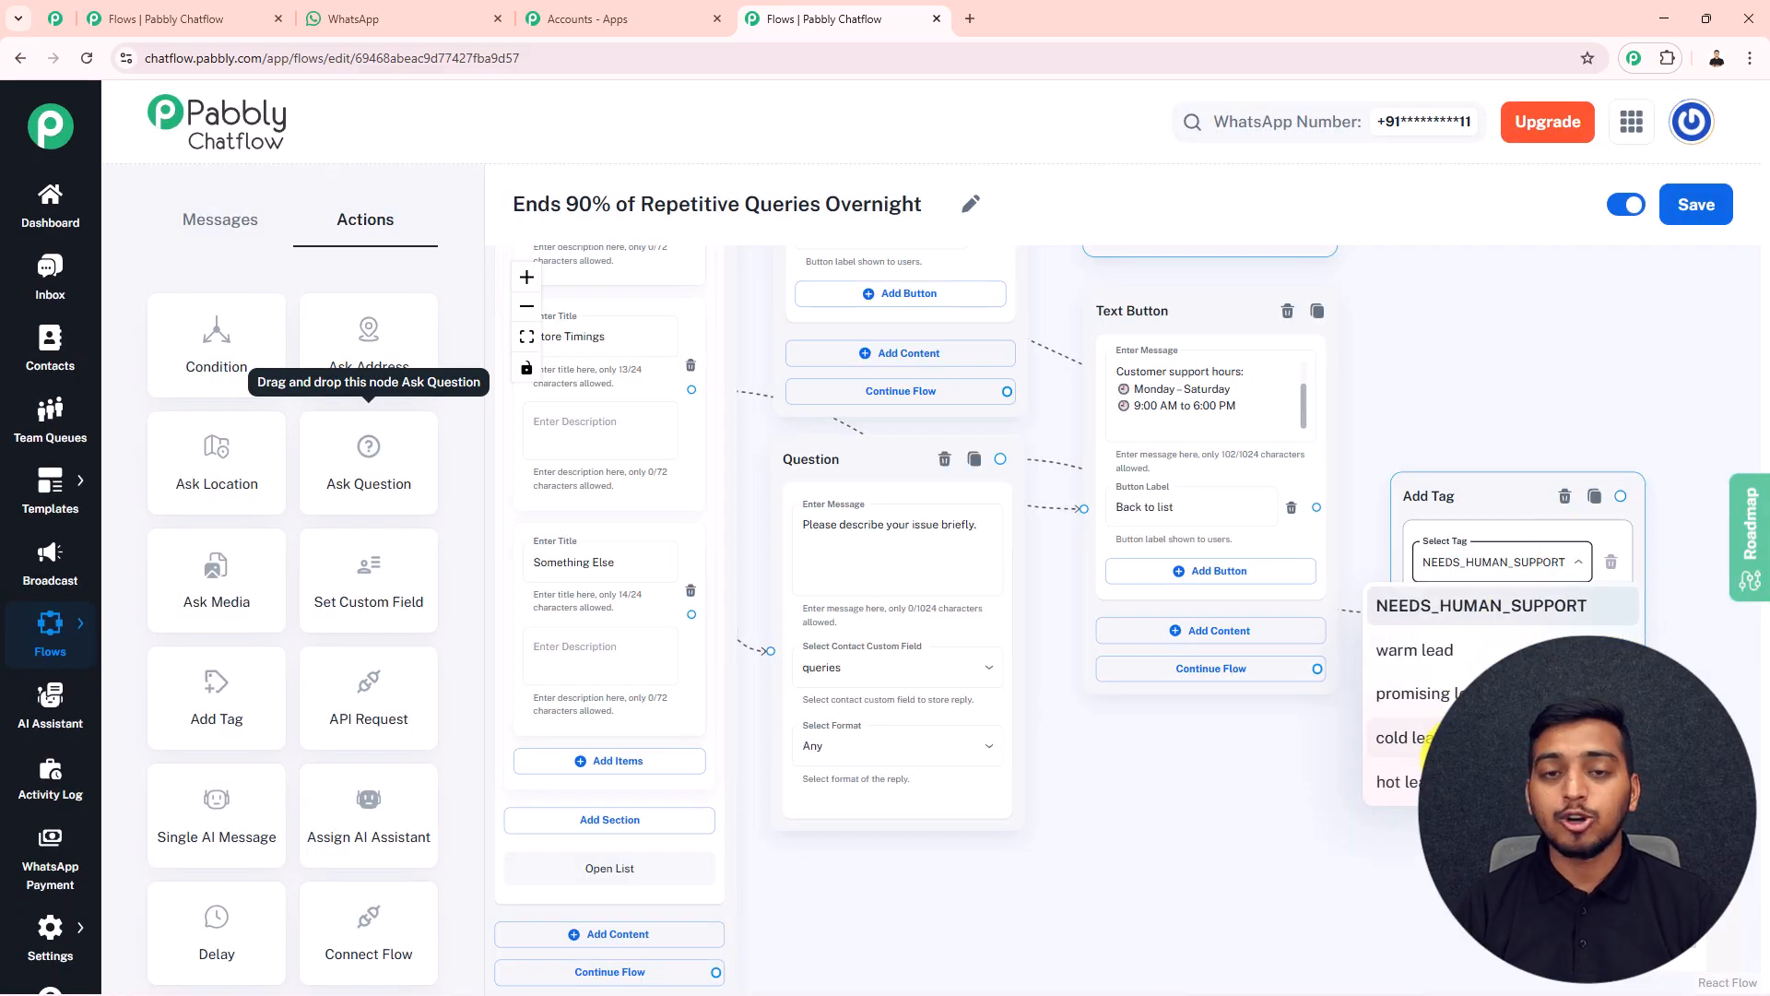
left_click(1442, 446)
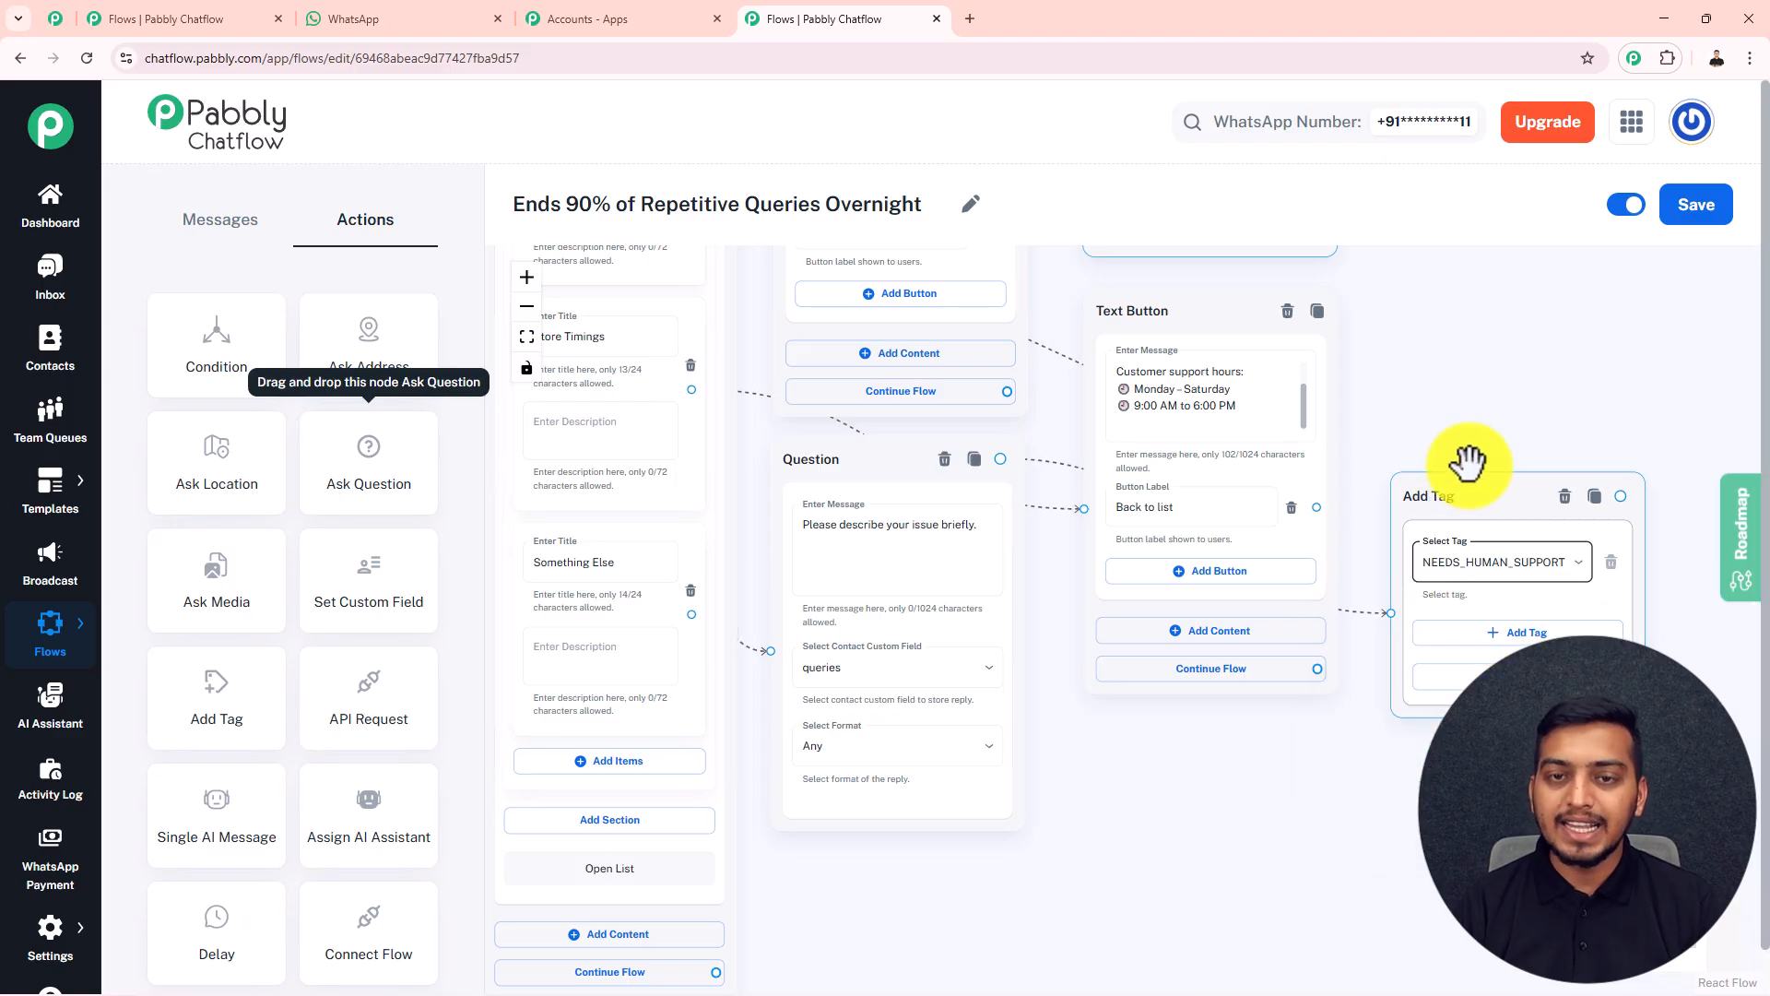
Add a Text Button block connected to Add Tag, thanking the customer and saying the request was forwarded and a human agent will reply shortly
scroll(1505, 418, "down", 2)
left_click_drag(1505, 418, 1324, 435)
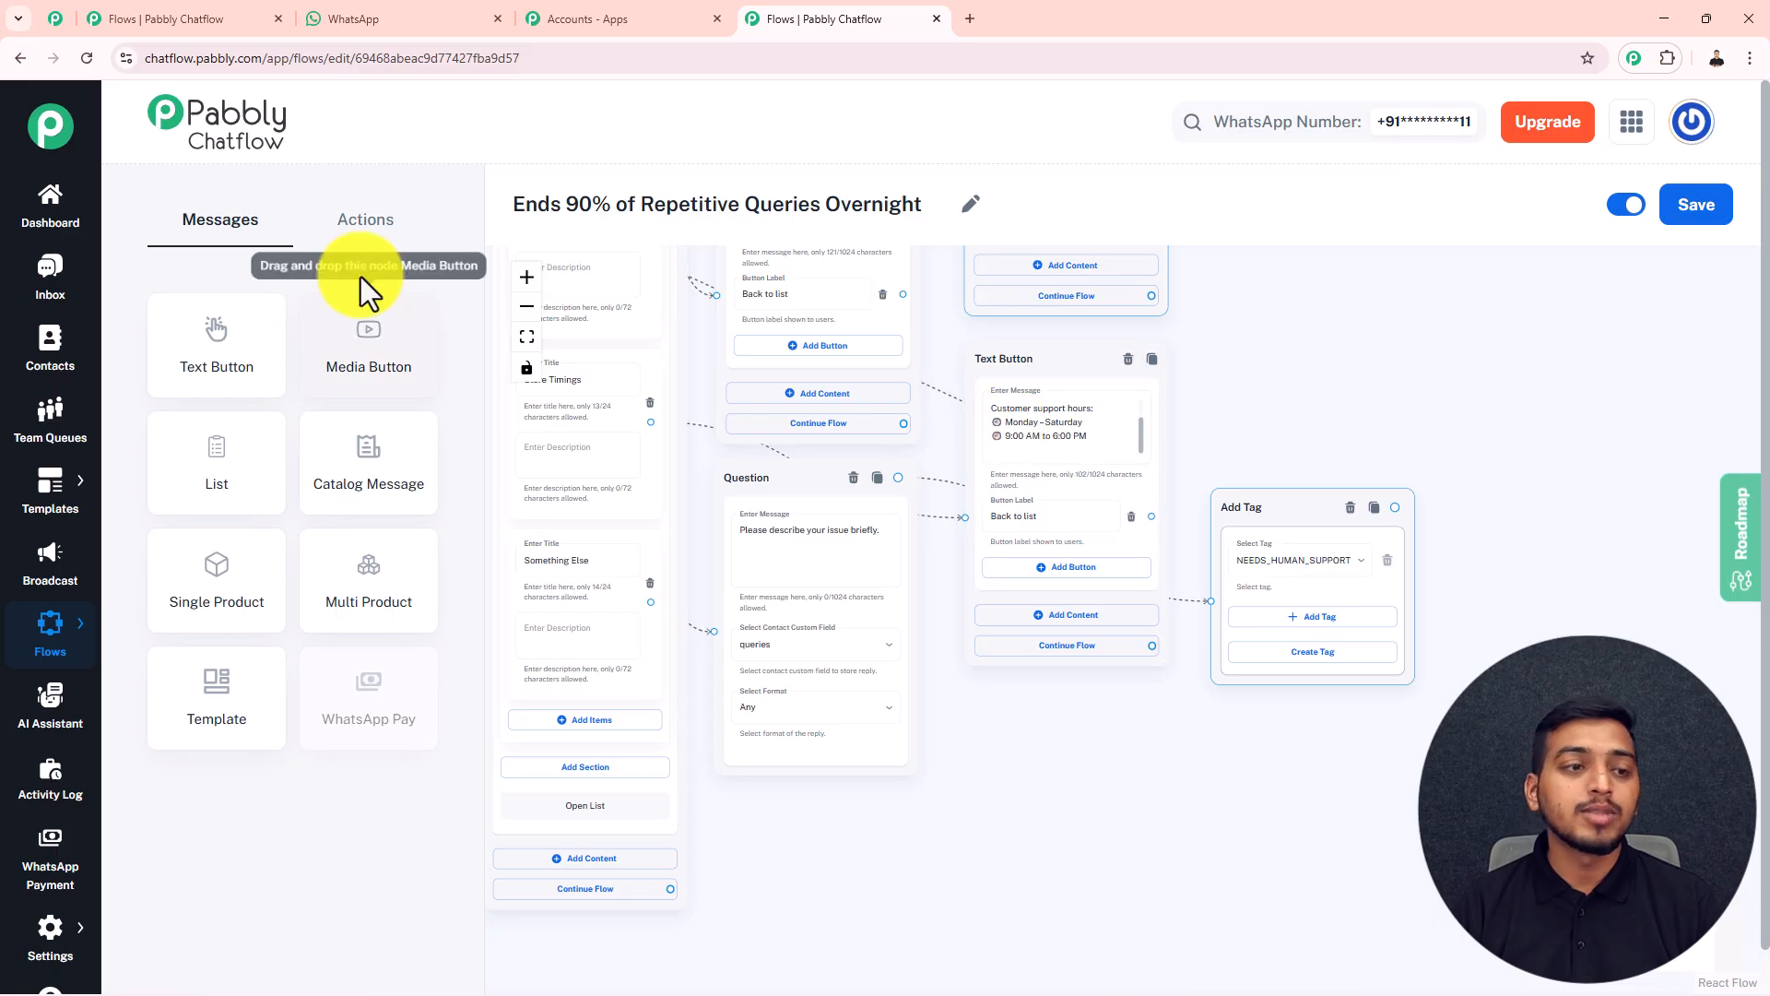
left_click_drag(229, 355, 1529, 487)
left_click(1552, 532)
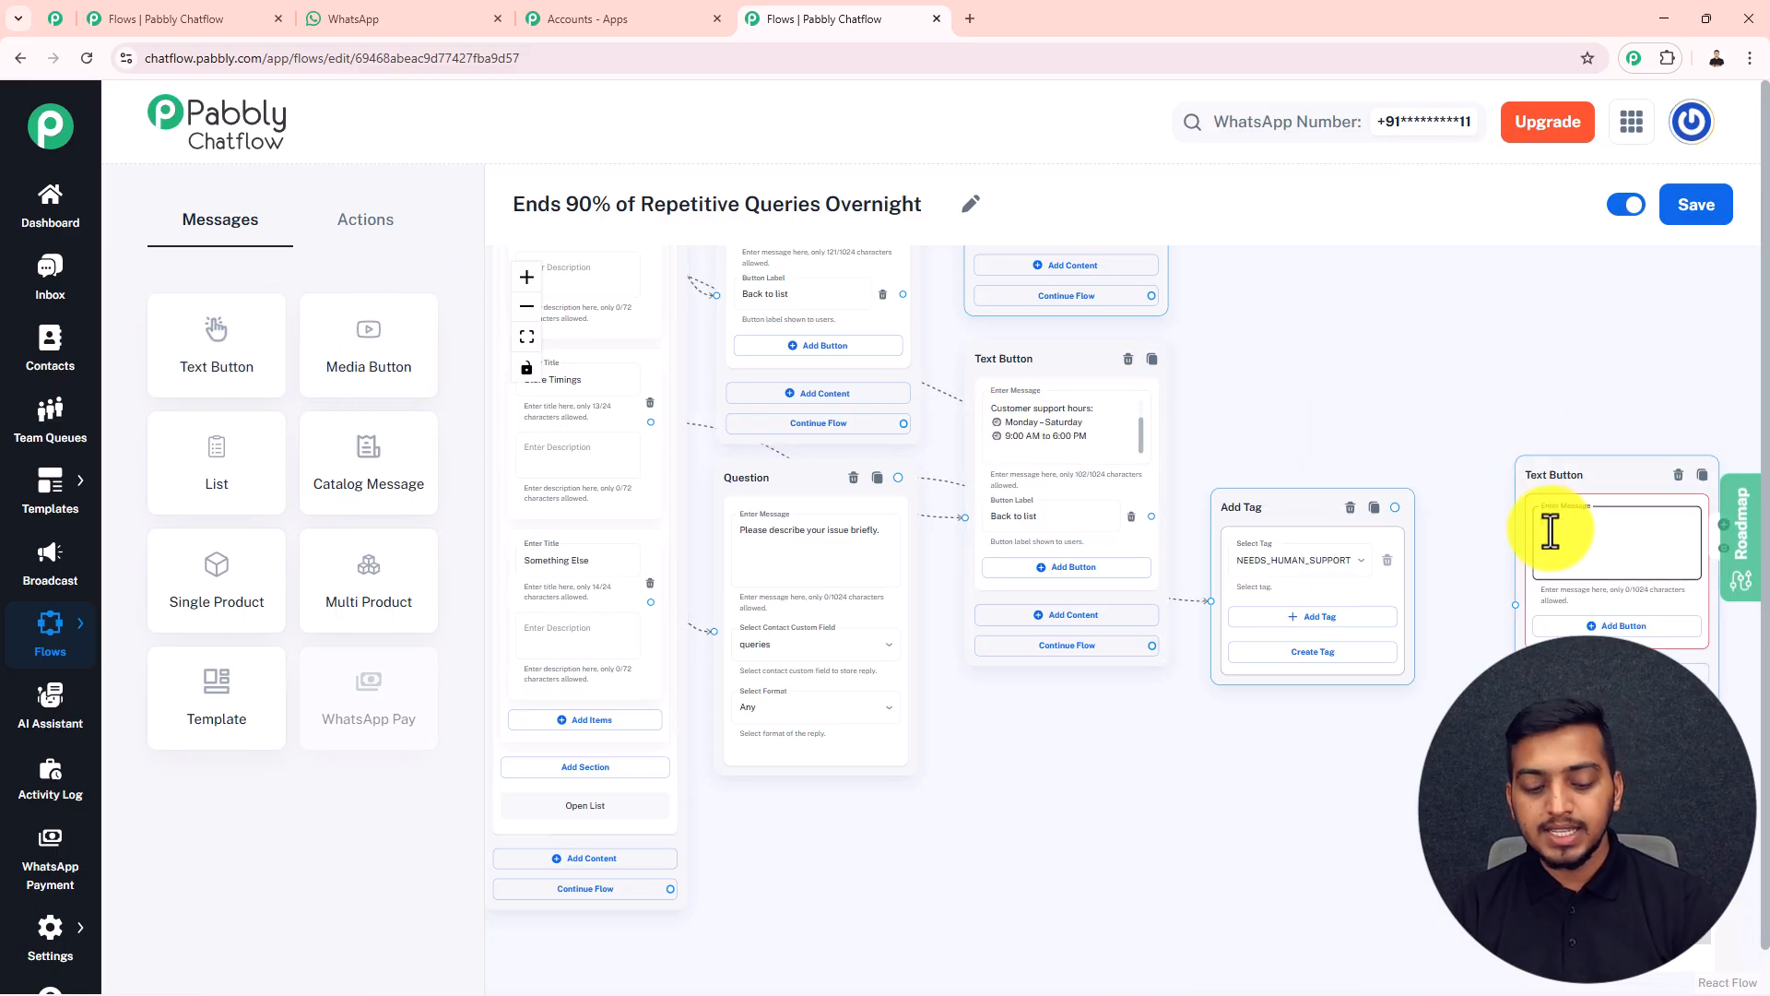
key("ctrl+v")
left_click_drag(1395, 507, 1521, 601)
left_click_drag(1573, 467, 1485, 474)
scroll(1605, 551, "up", 3)
scroll(1569, 546, "up", 5)
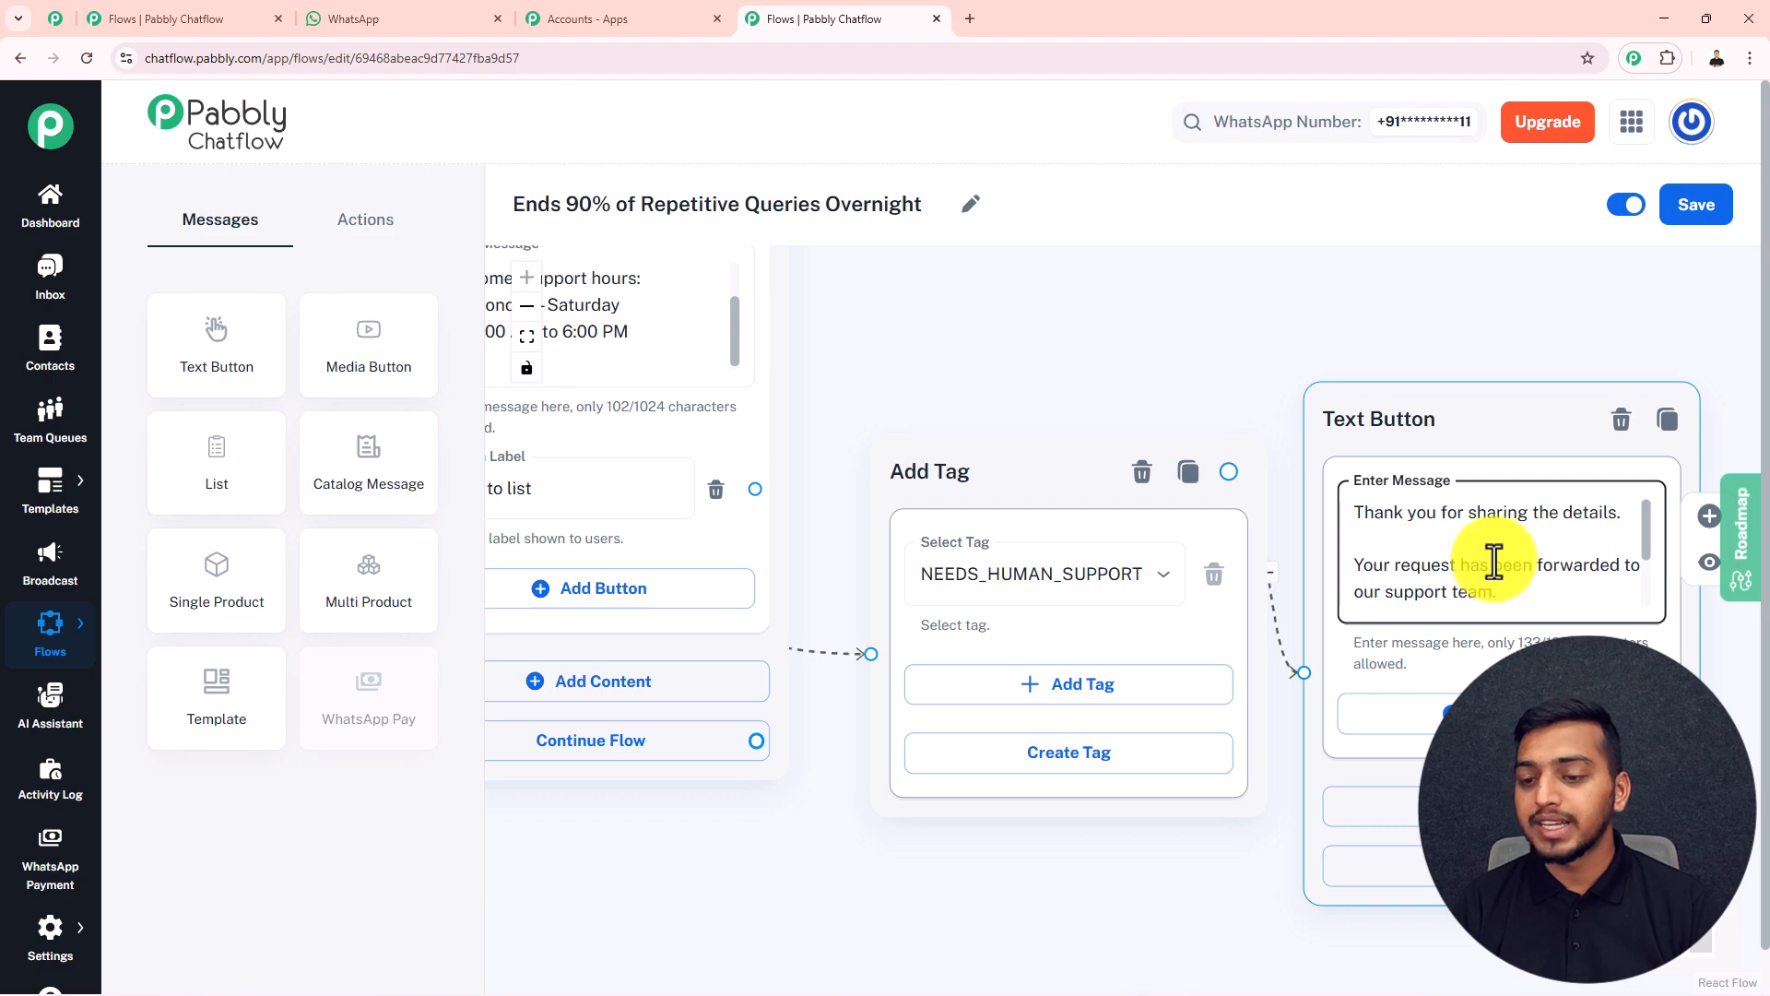
left_click_drag(1646, 539, 1640, 565)
Save the completed "Ends 90% of Repetitive Queries Overnight" flow
scroll(1642, 579, "down", 1)
scroll(1614, 579, "down", 5)
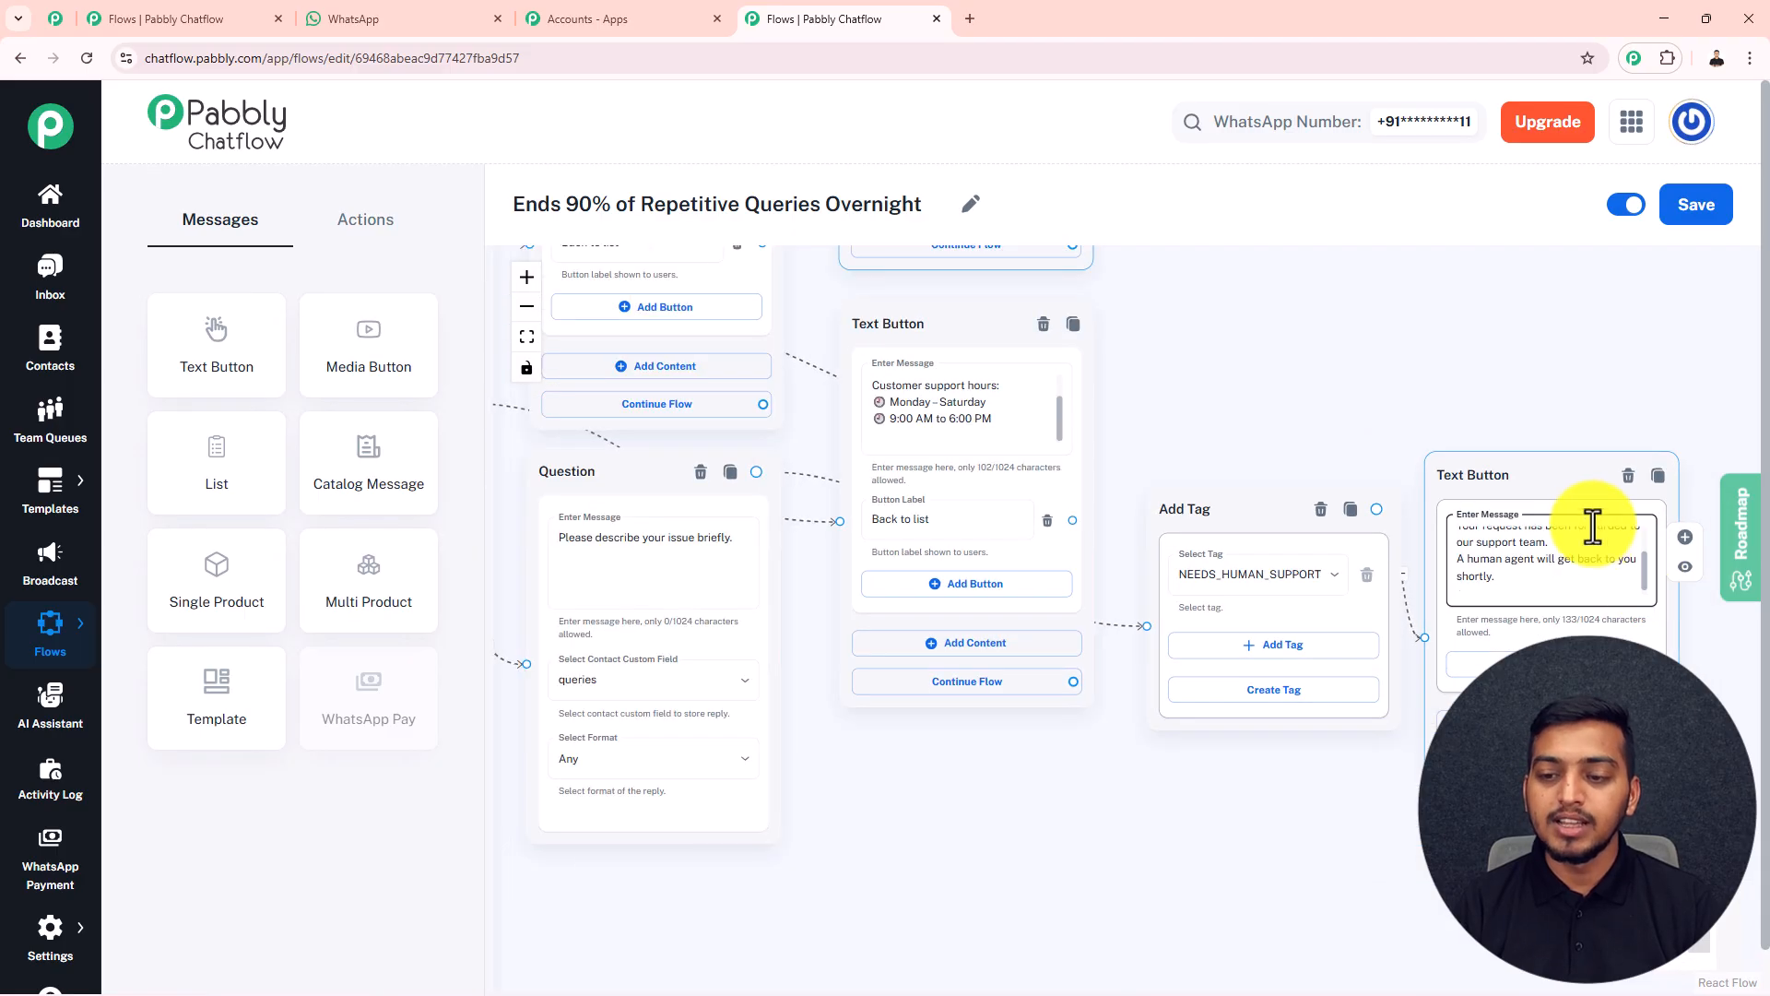
left_click_drag(1391, 329, 1459, 383)
scroll(1311, 541, "down", 6)
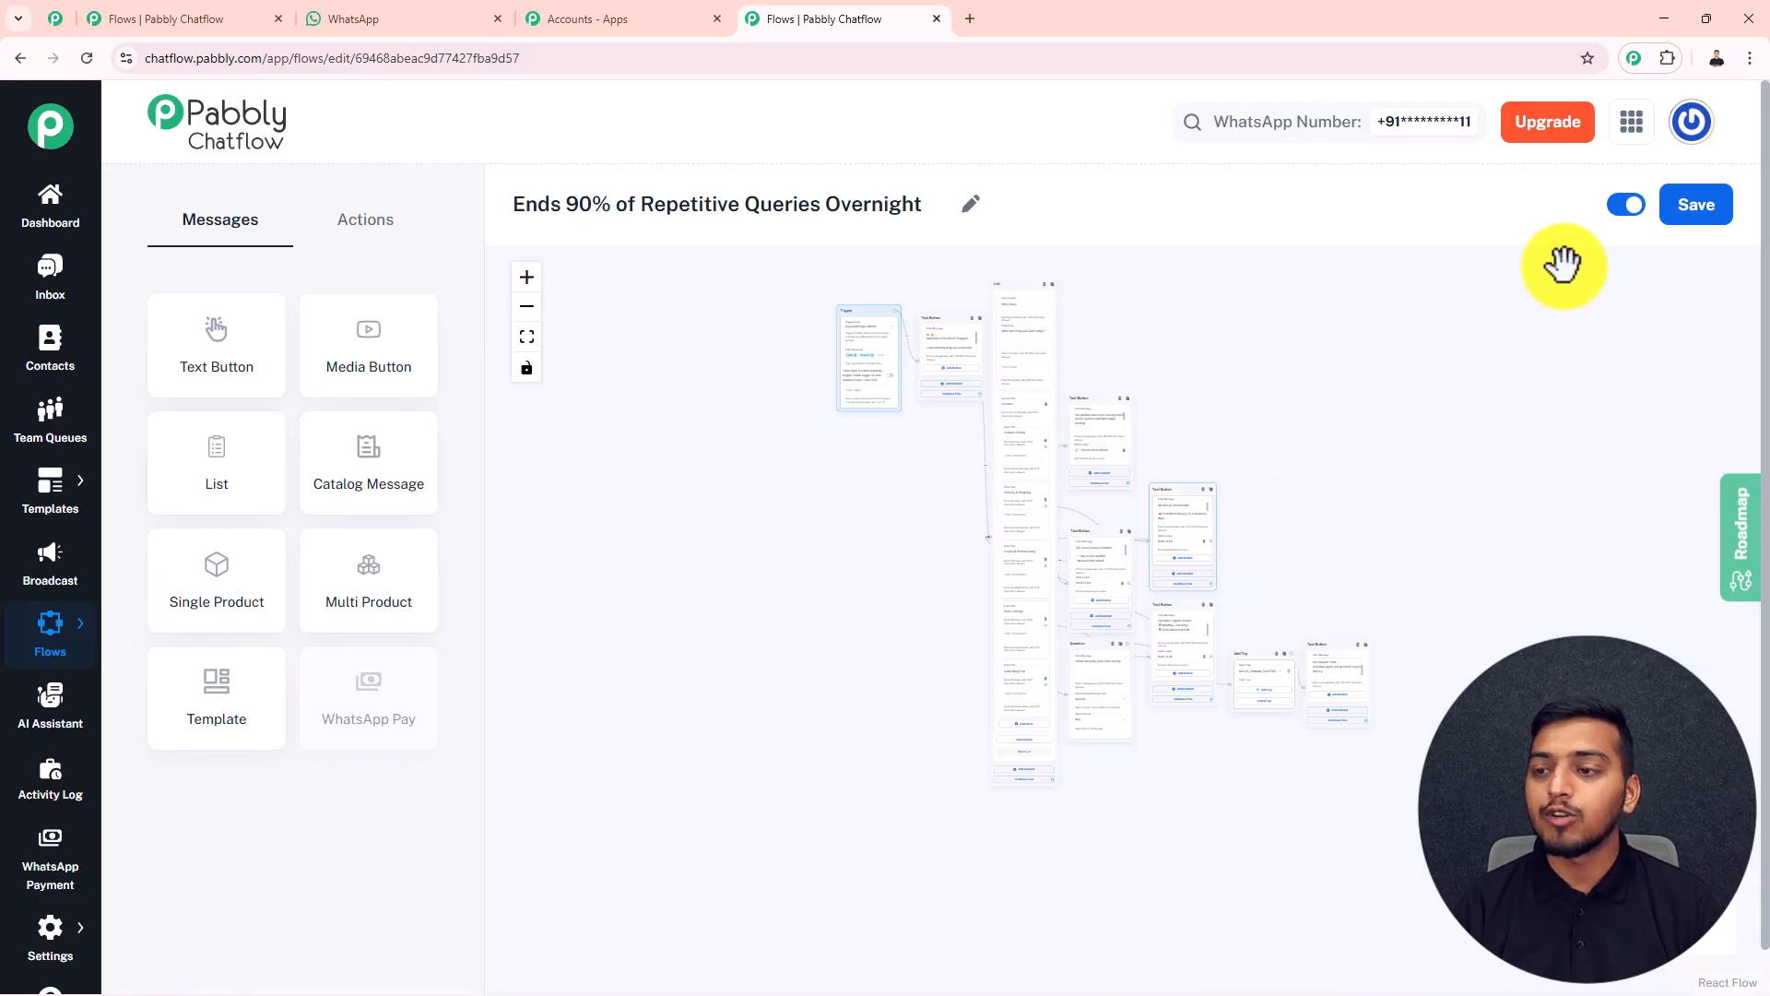
left_click(1667, 219)
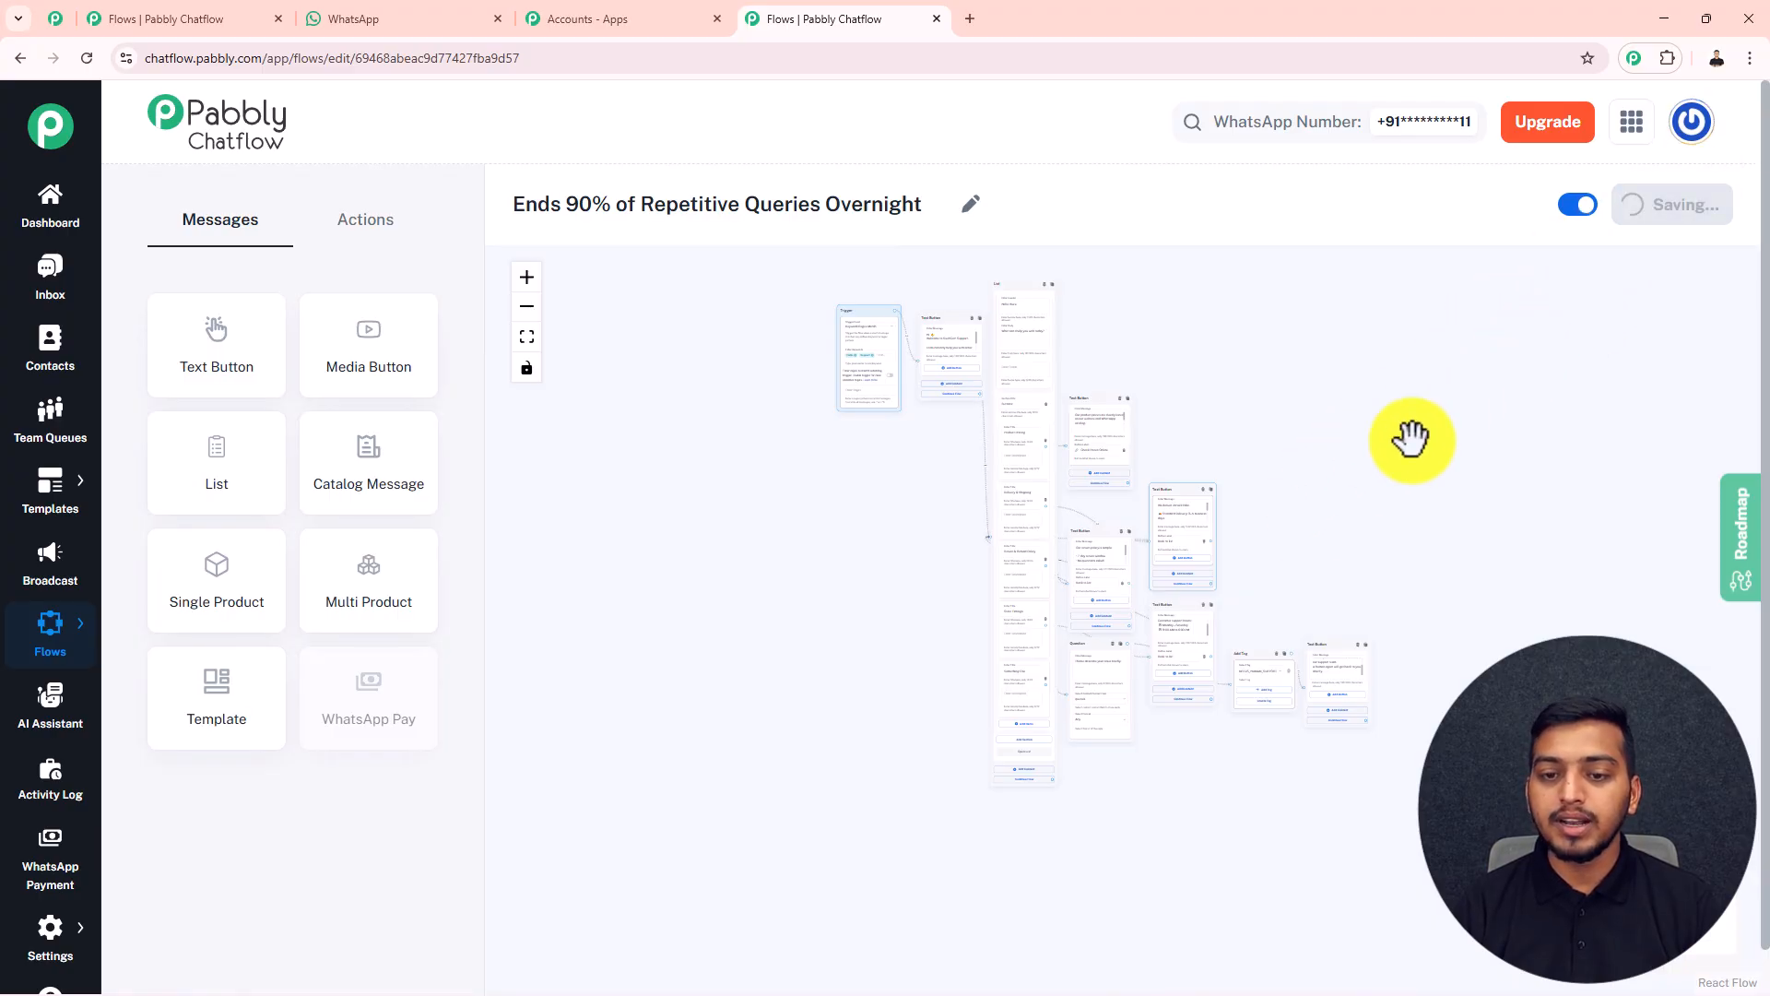
scroll(1197, 324, "up", 3)
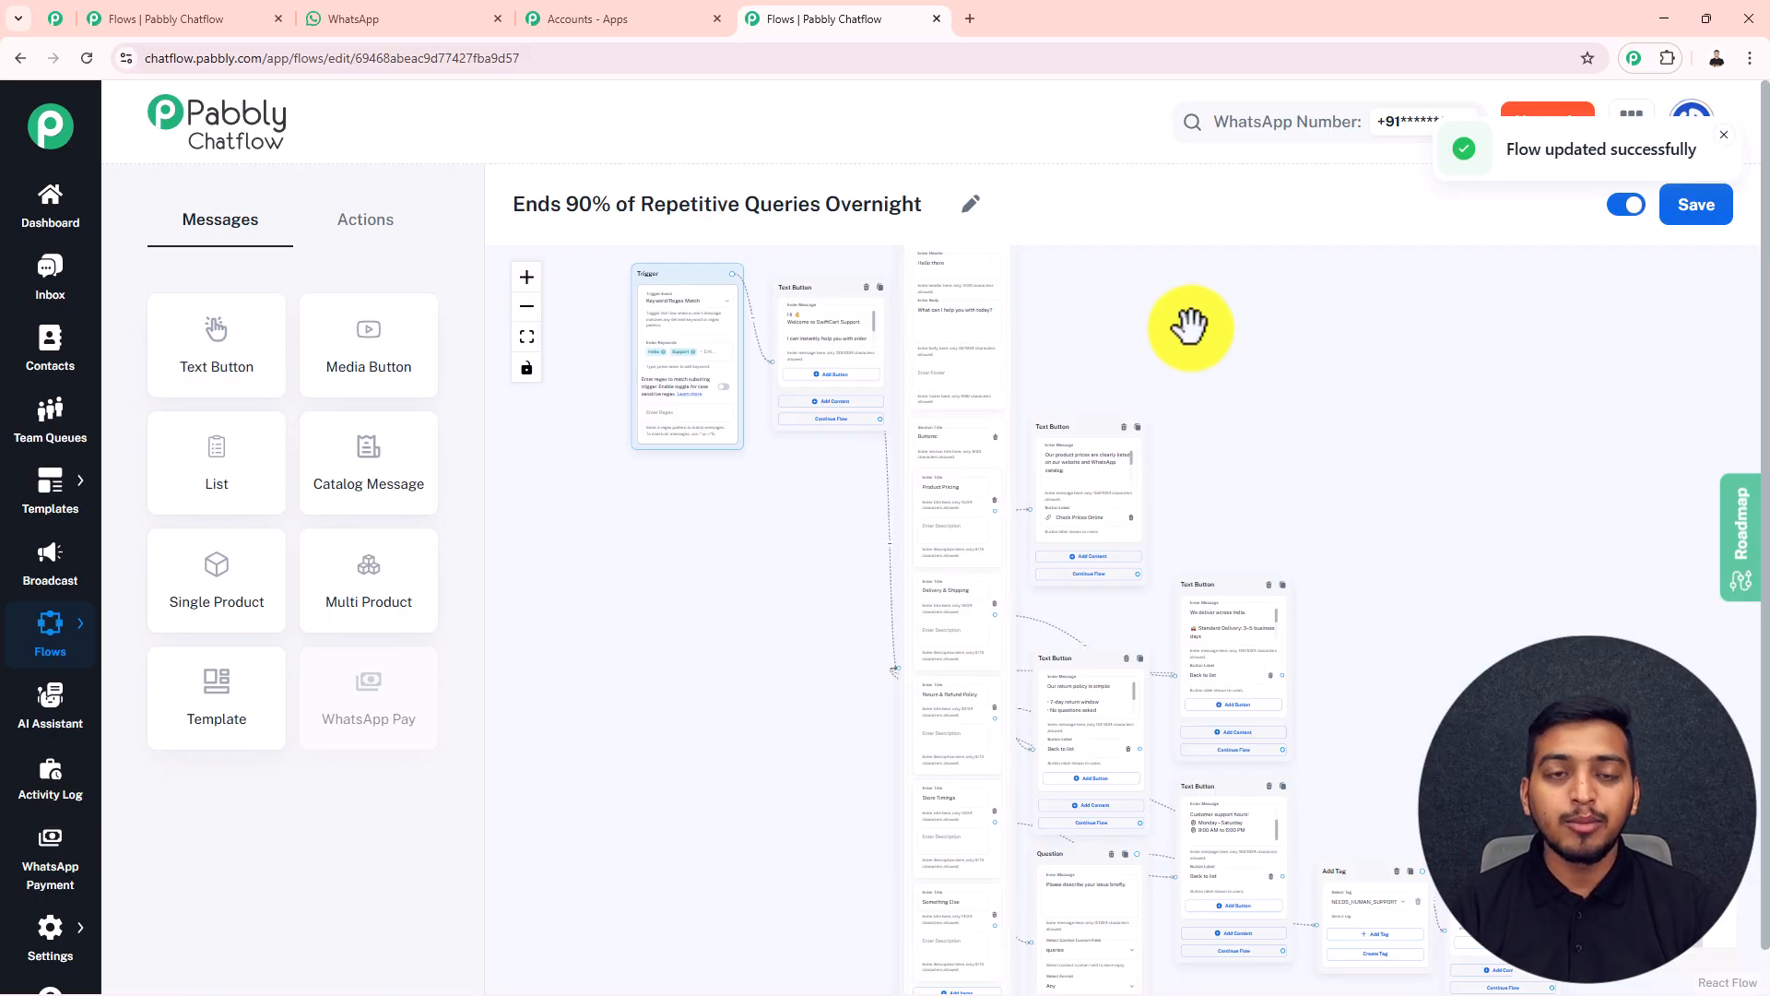
Switch to WhatsApp and send "Hello" in the SwiftCart chat to test the flow
left_click(418, 24)
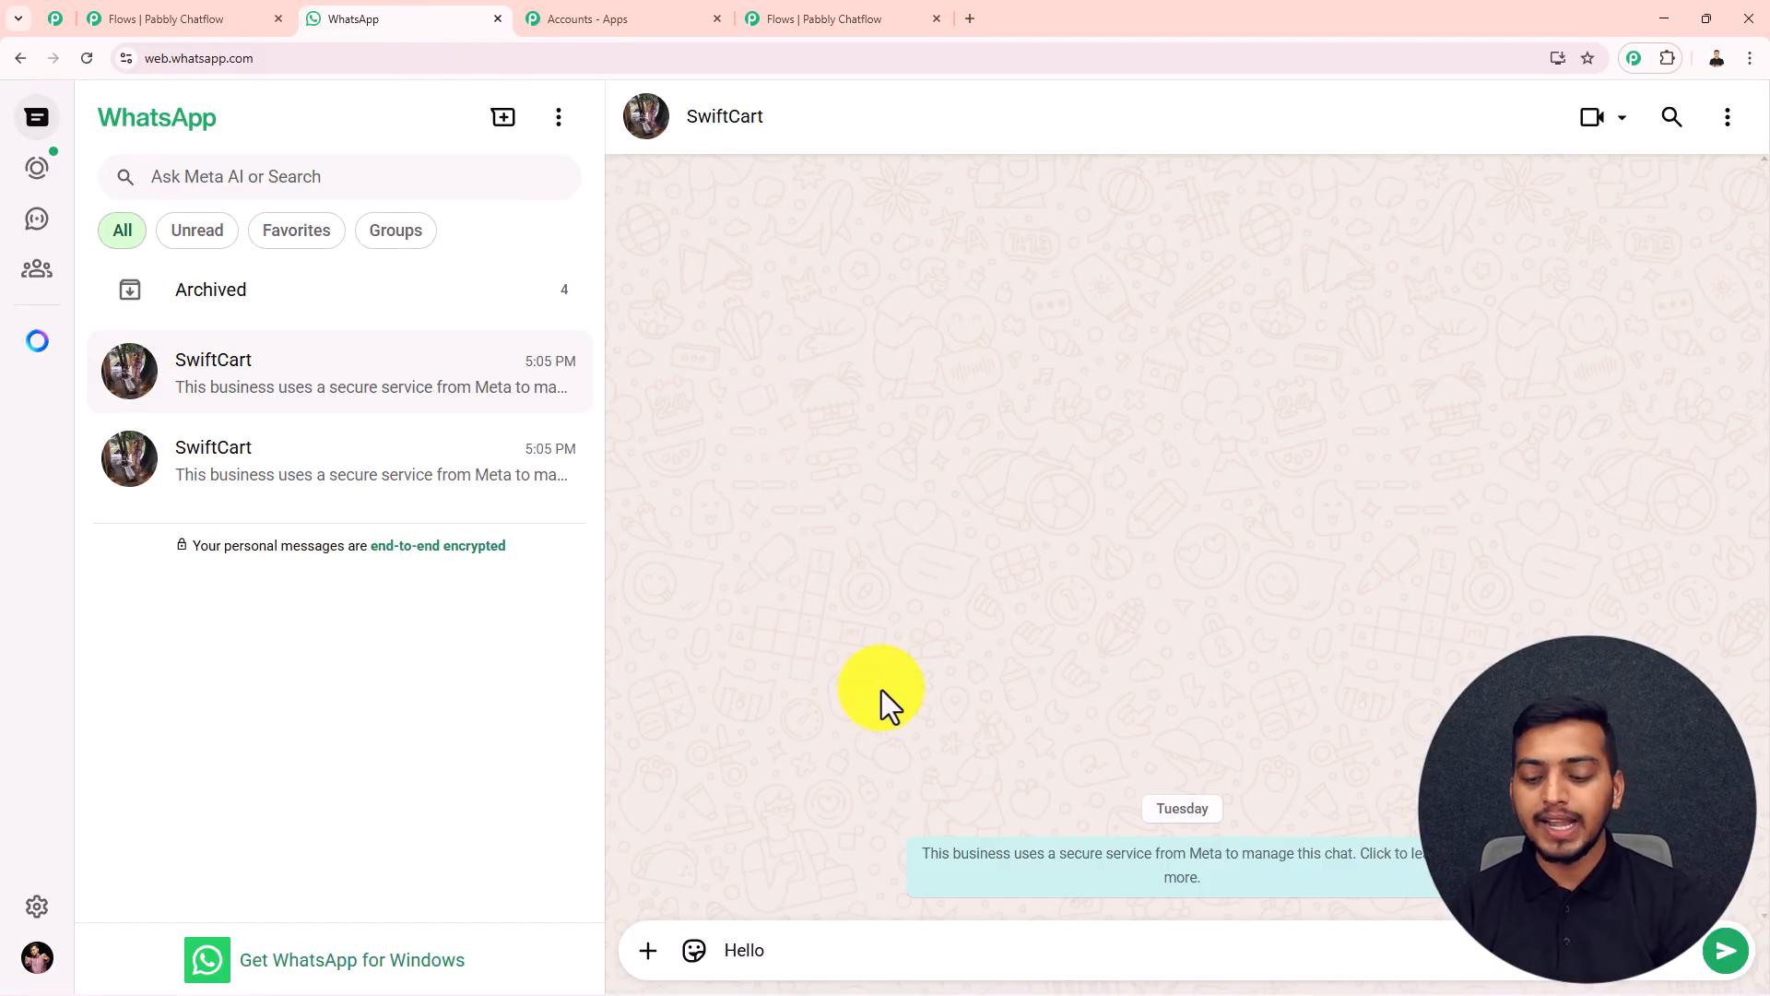
key("Return")
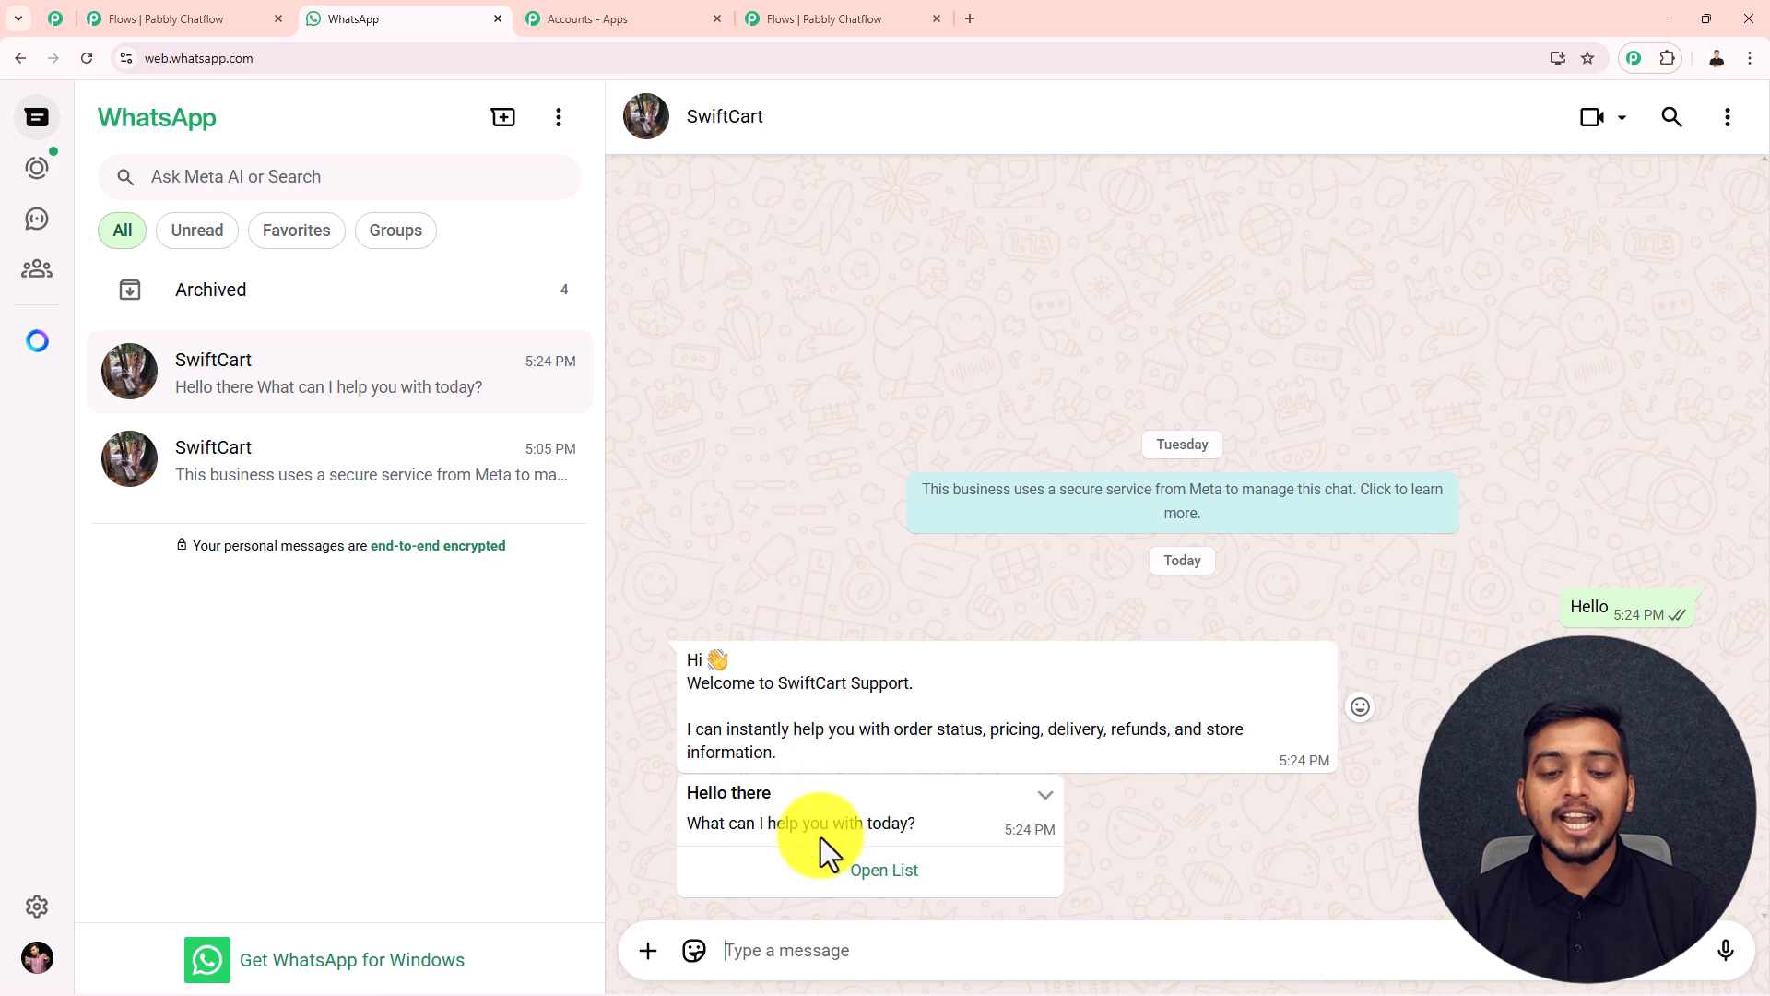
Switch back to Pabbly Chatflow and look over the whole flow on the canvas
left_click(850, 16)
scroll(940, 356, "down", 3)
scroll(1153, 480, "up", 1)
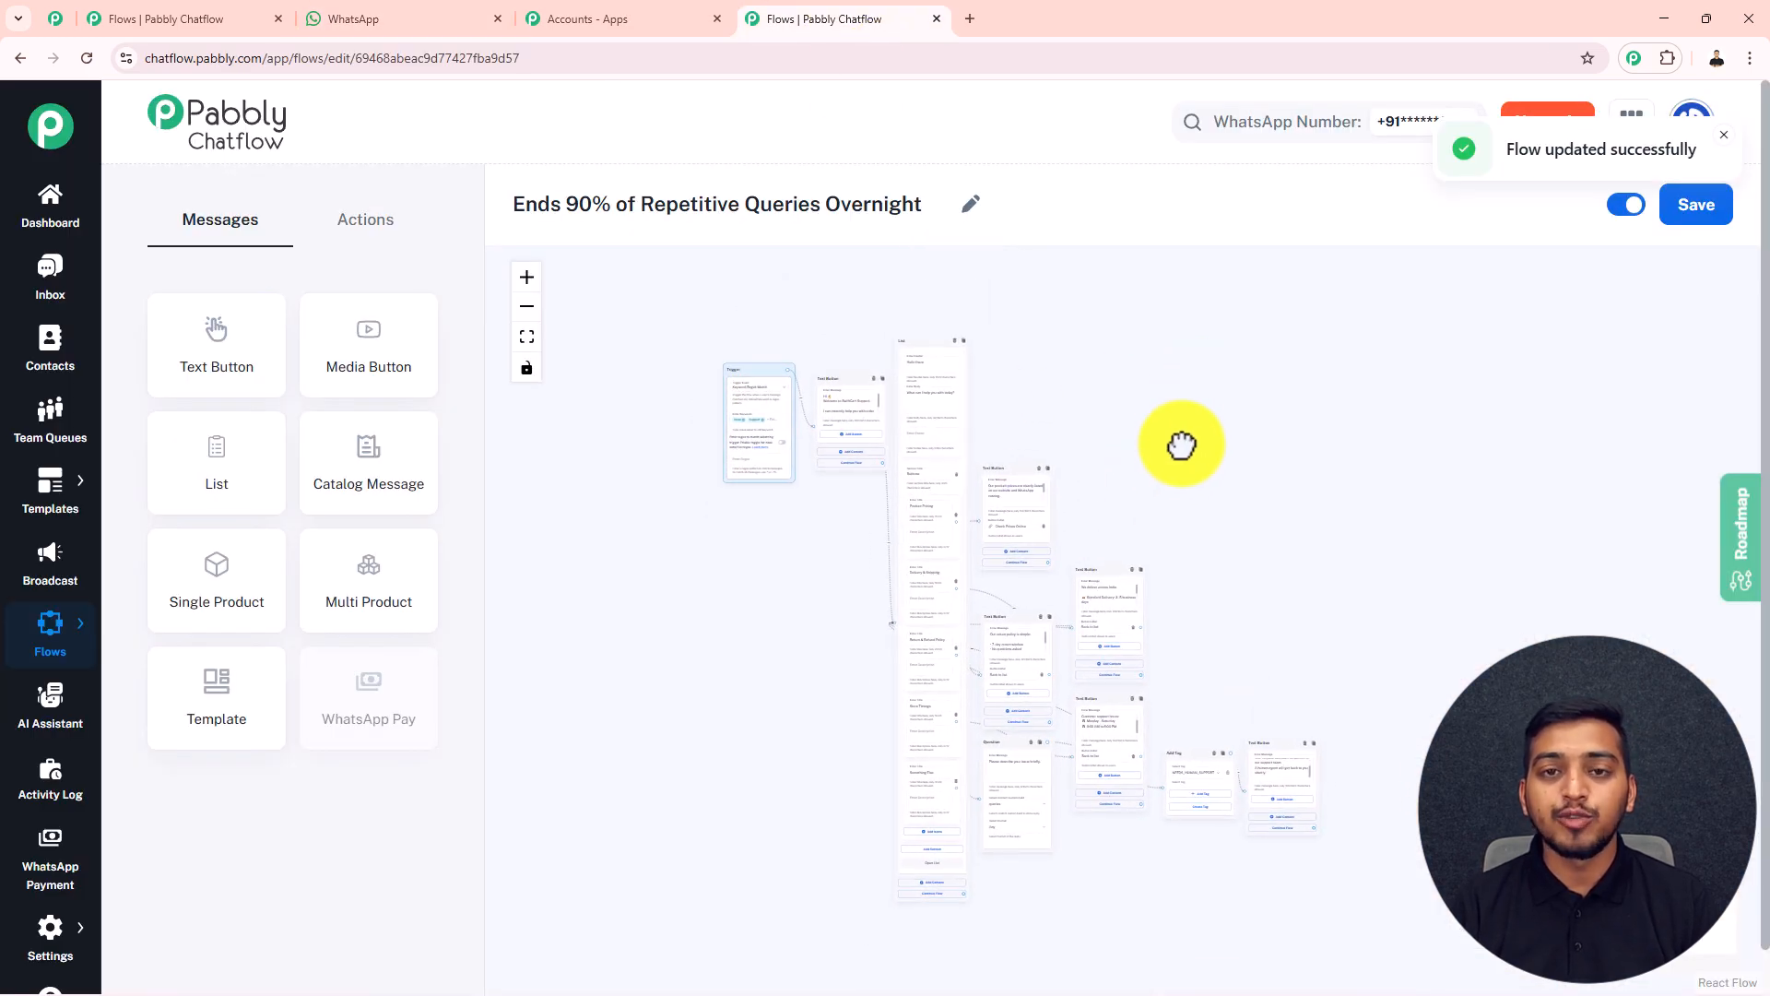
scroll(1198, 494, "up", 2)
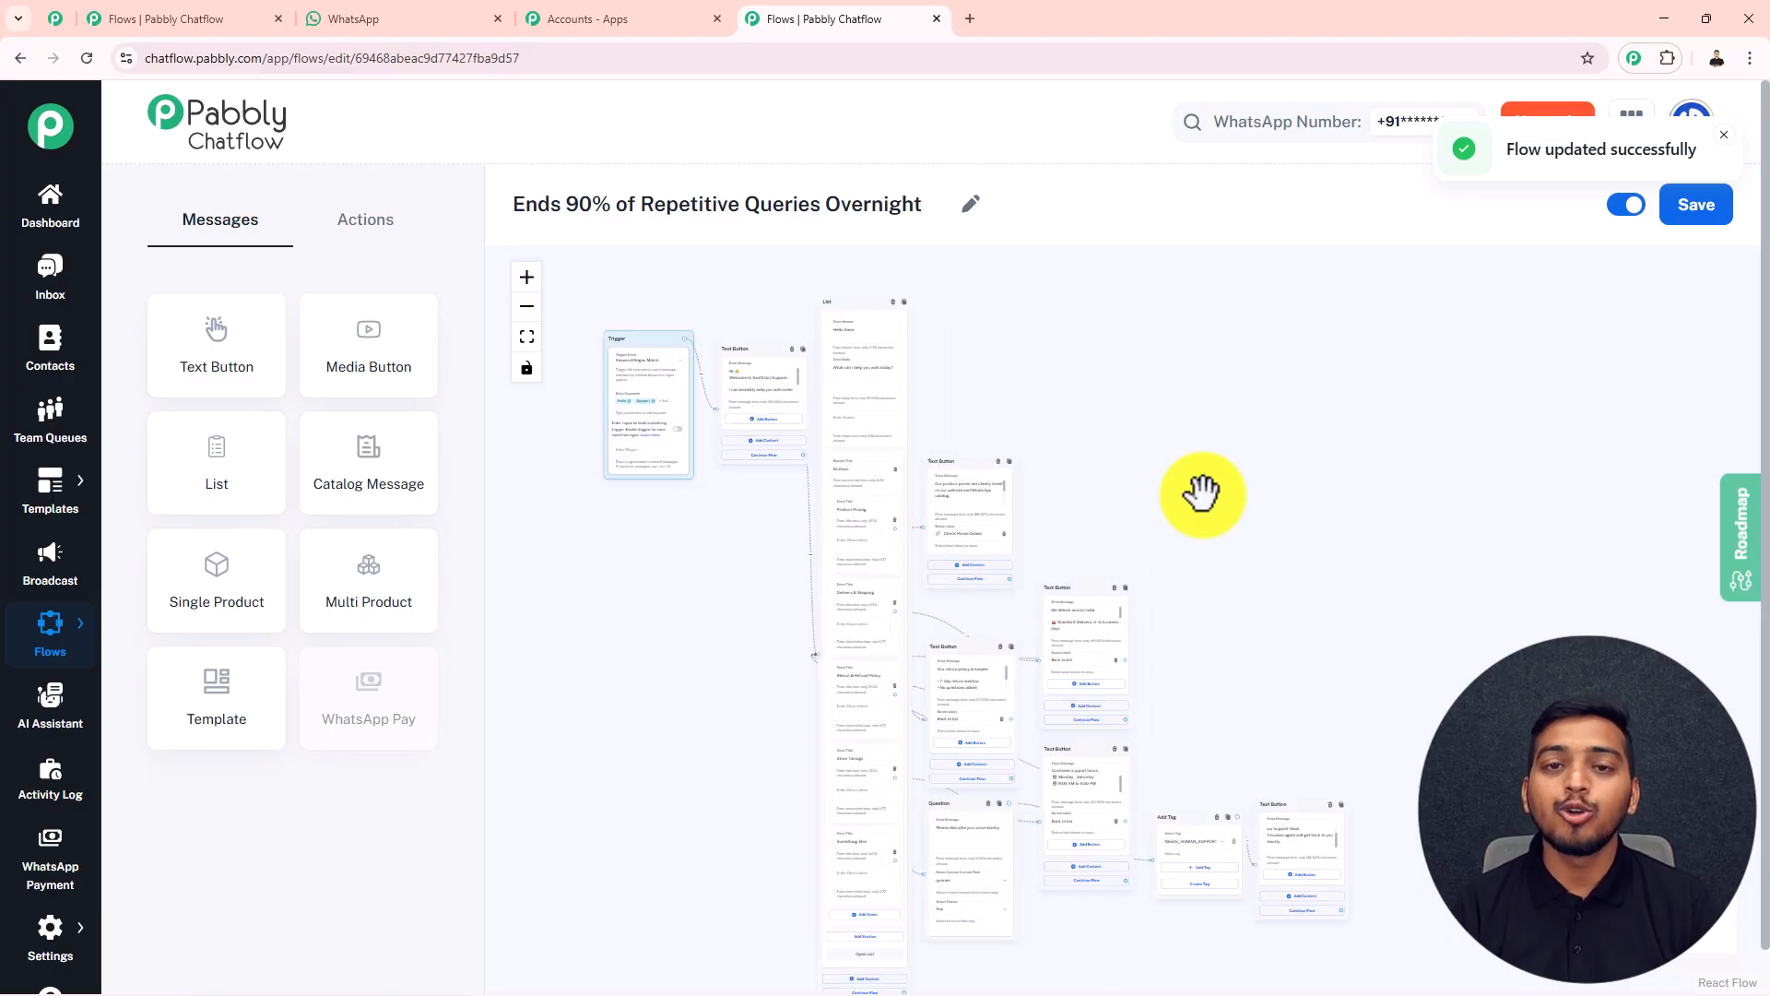